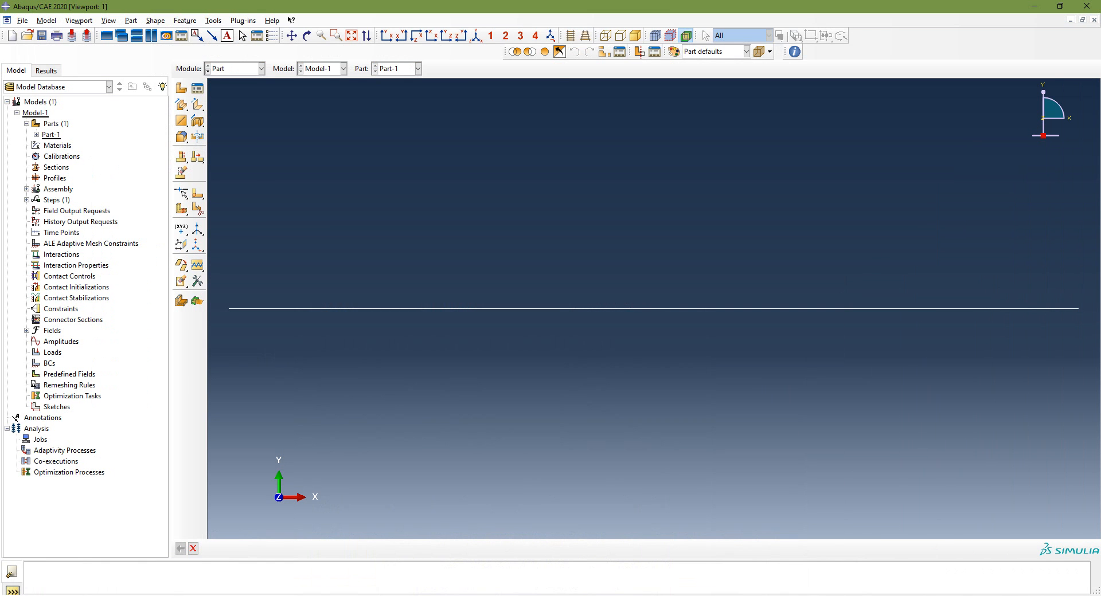
Switch to the Property module and start a new material named Steel
{"action": "left_click", "coordinate": [261, 69]}
{"action": "left_click", "coordinate": [236, 89]}
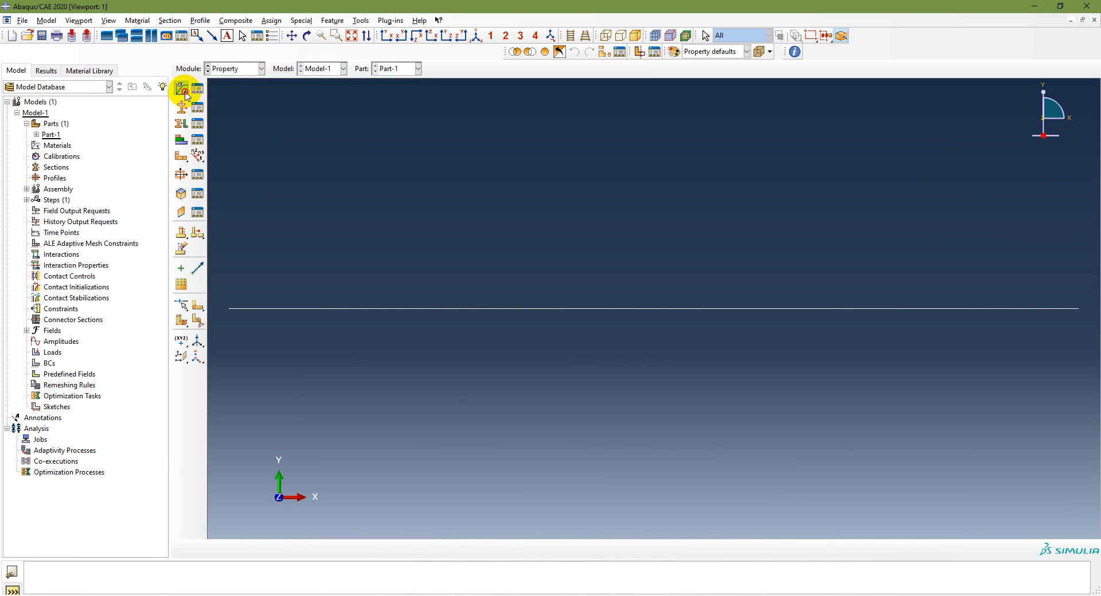
{"action": "left_click", "coordinate": [182, 89]}
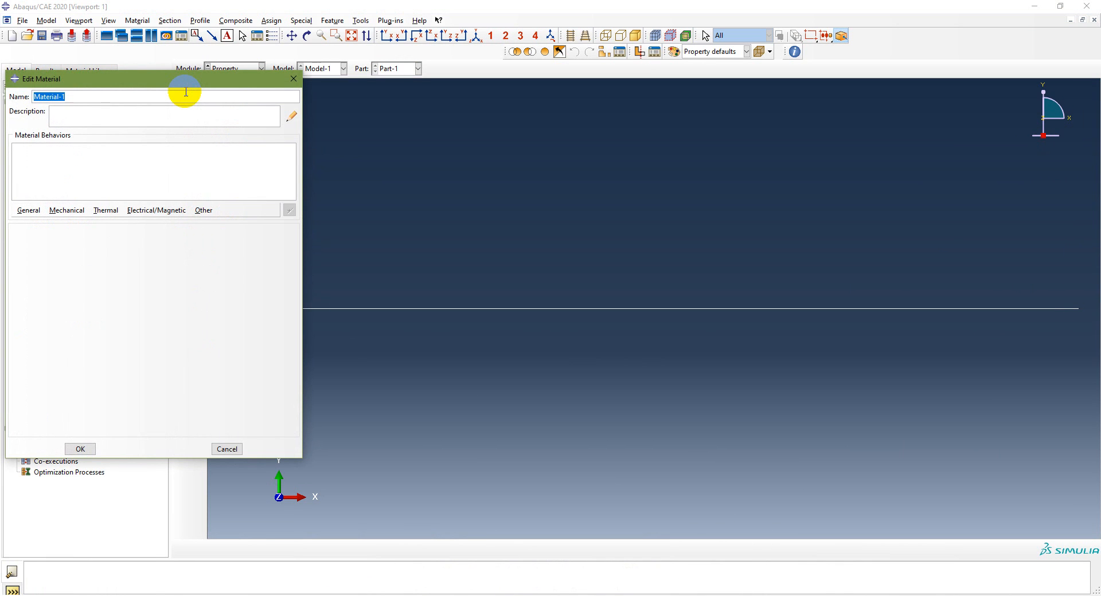
{"action": "type", "text": "Steel"}
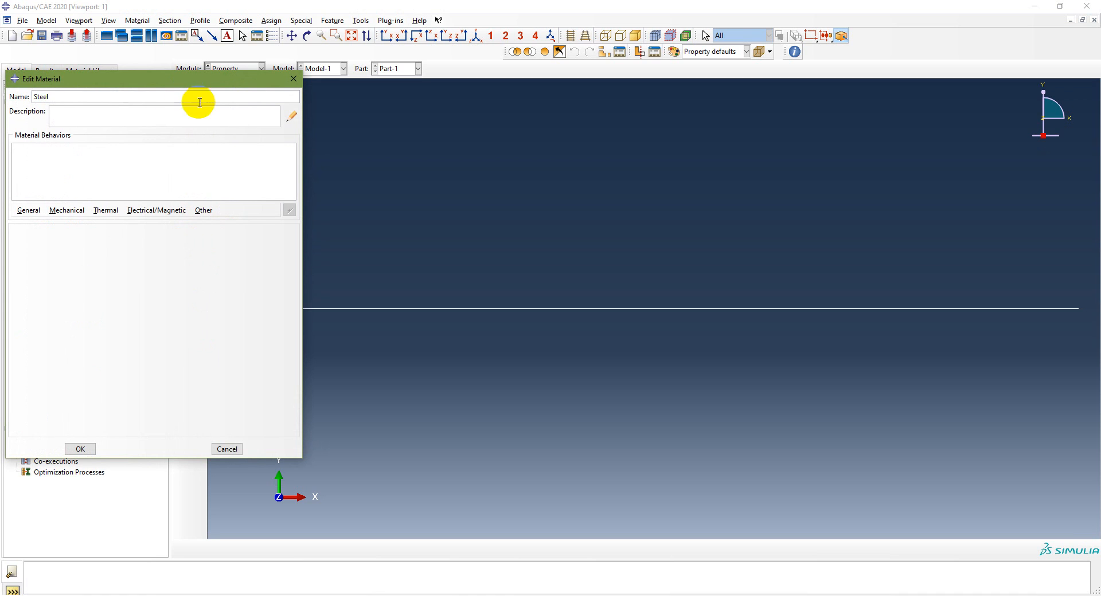
Give Steel isotropic elastic behavior with Young's modulus 200e9 and Poisson's ratio 0.3, and create the material
{"action": "left_click", "coordinate": [28, 211]}
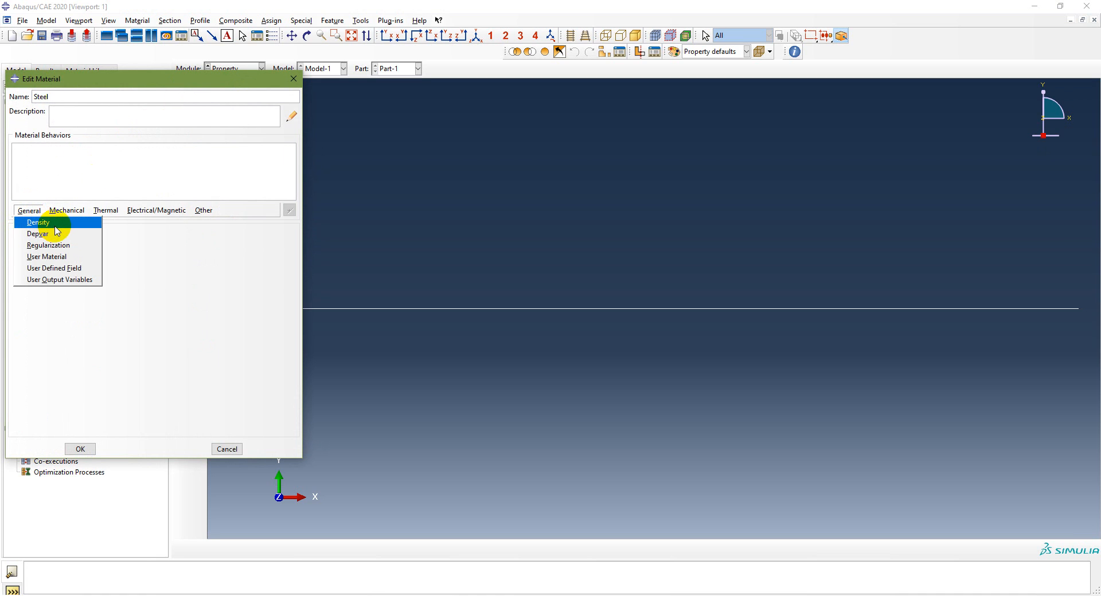
{"action": "left_click", "coordinate": [66, 210]}
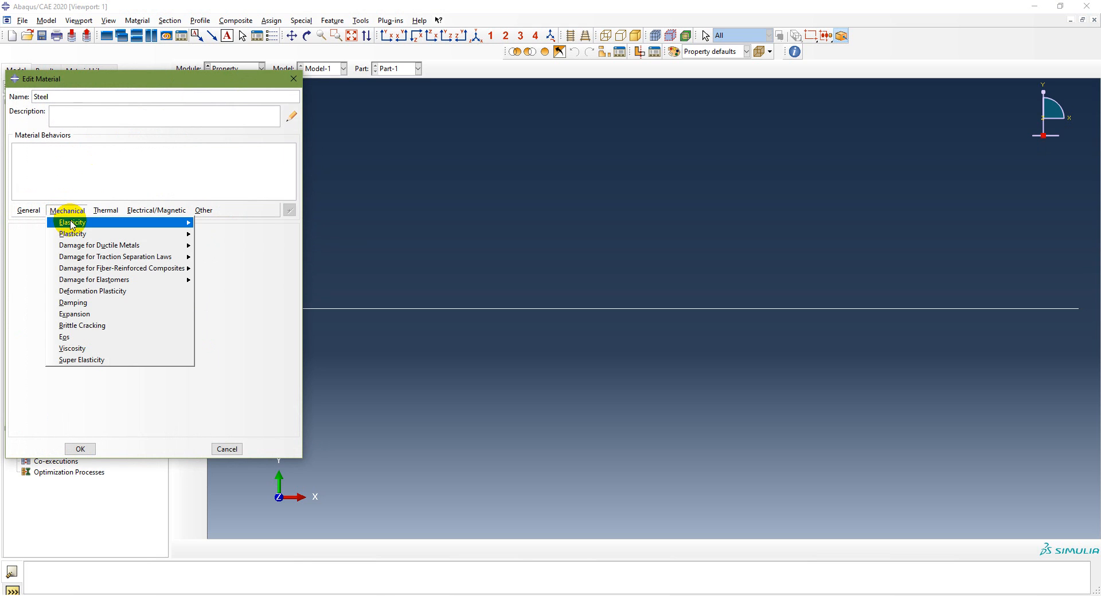
{"action": "mouse_move", "coordinate": [71, 222]}
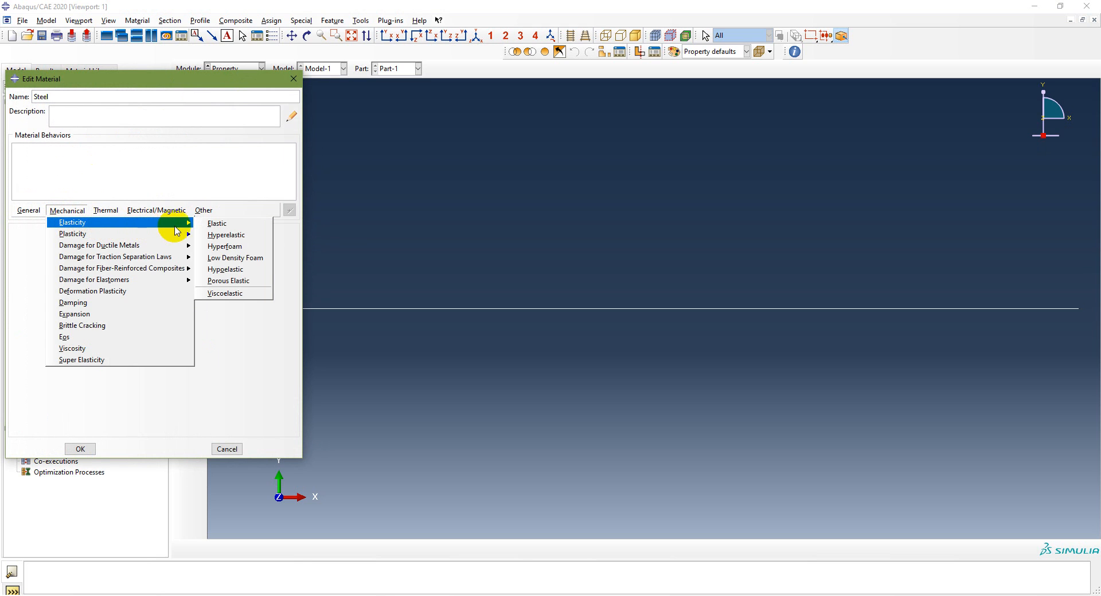
{"action": "left_click", "coordinate": [212, 224]}
{"action": "left_click", "coordinate": [59, 374]}
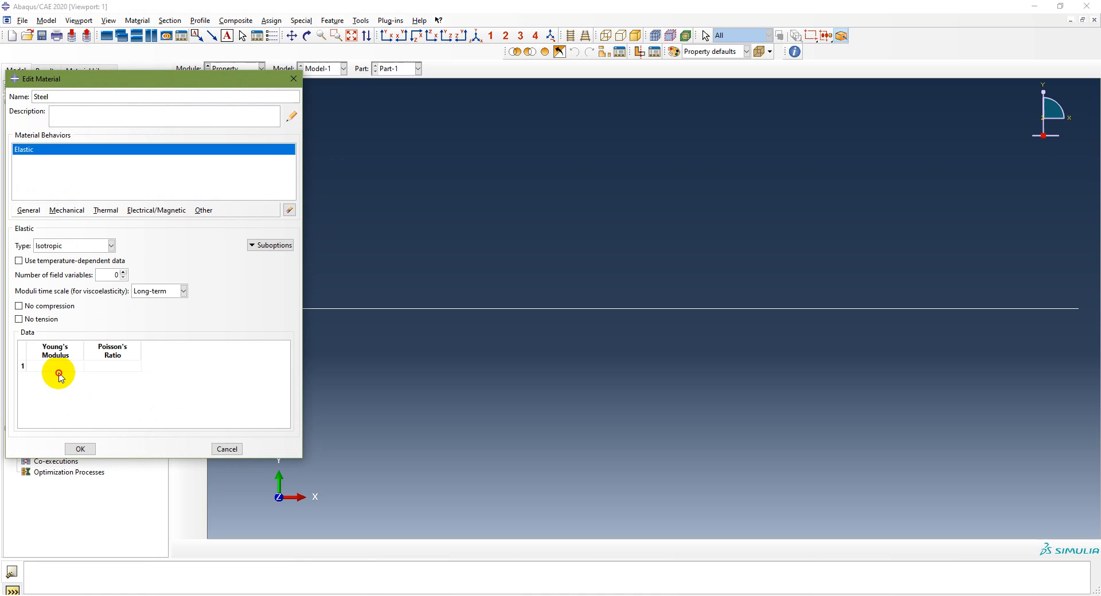
{"action": "left_click", "coordinate": [62, 370]}
{"action": "type", "text": "200e9"}
{"action": "key", "text": "Tab"}
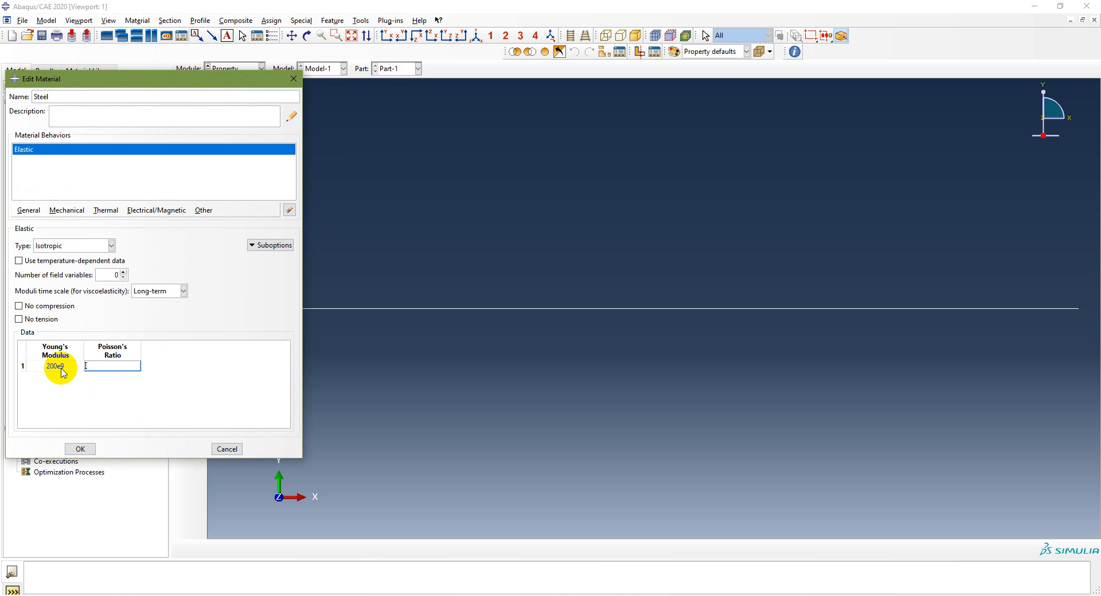
{"action": "type", "text": "0.3"}
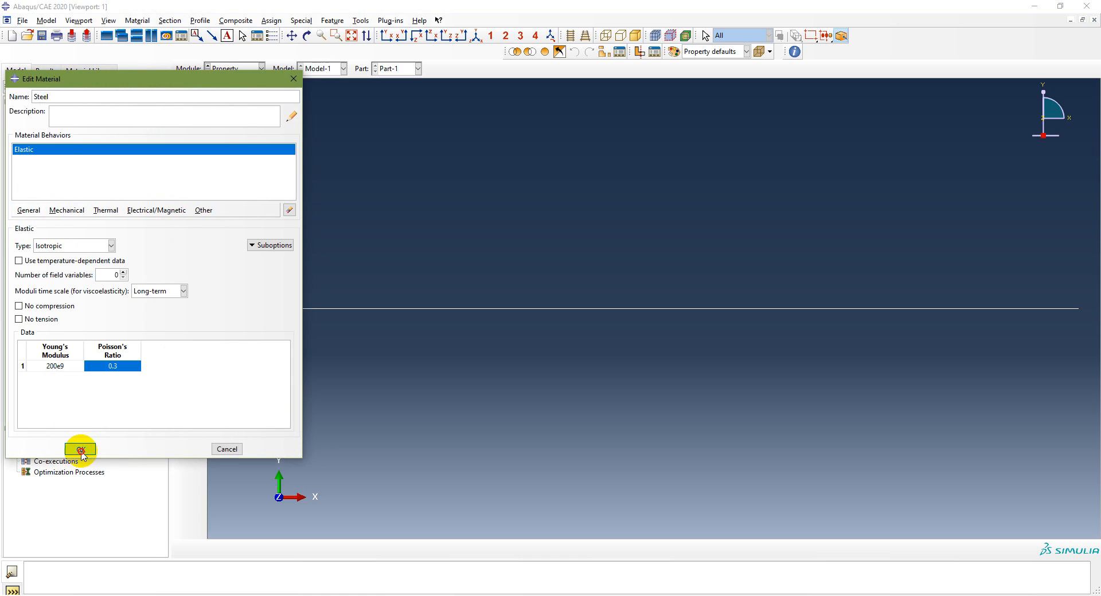
{"action": "left_click", "coordinate": [80, 449]}
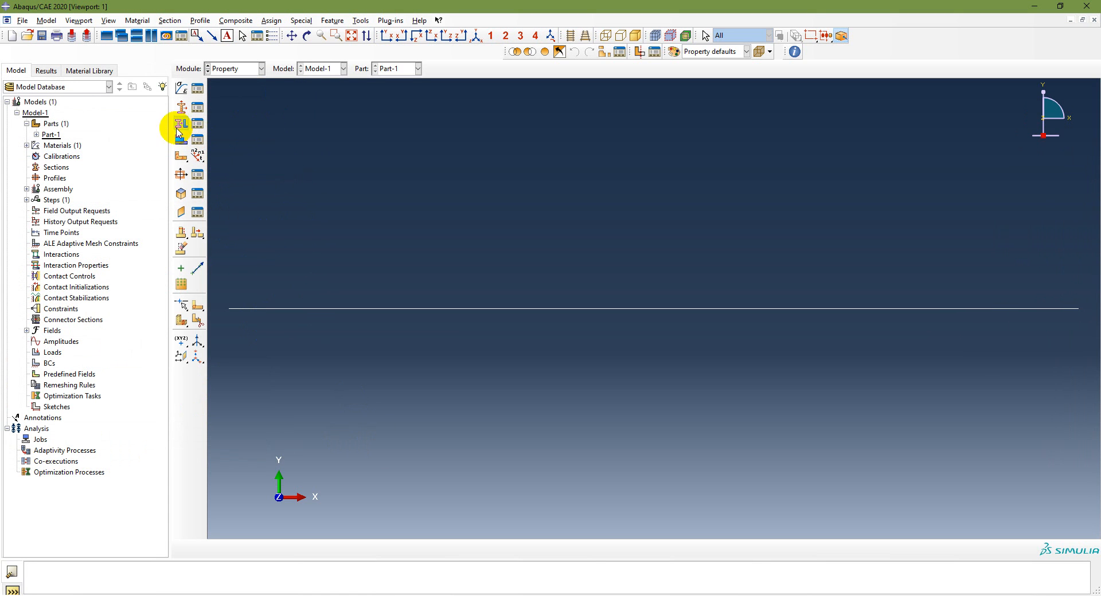
Expand the model's materials and select Steel to check that it is listed
{"action": "left_click", "coordinate": [28, 147]}
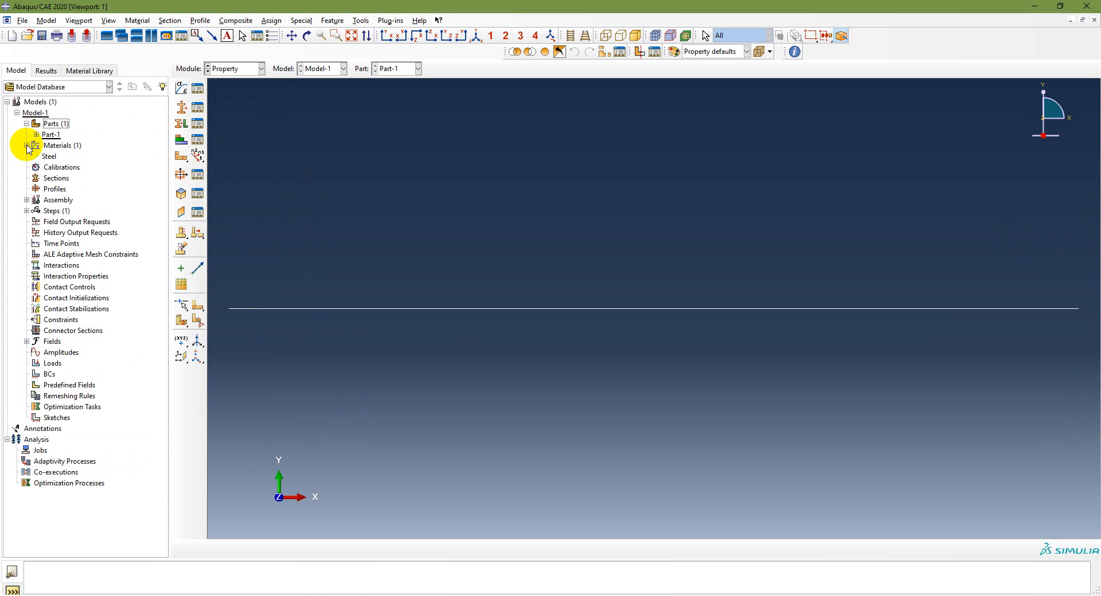
{"action": "left_click", "coordinate": [48, 157]}
{"action": "left_click", "coordinate": [258, 181]}
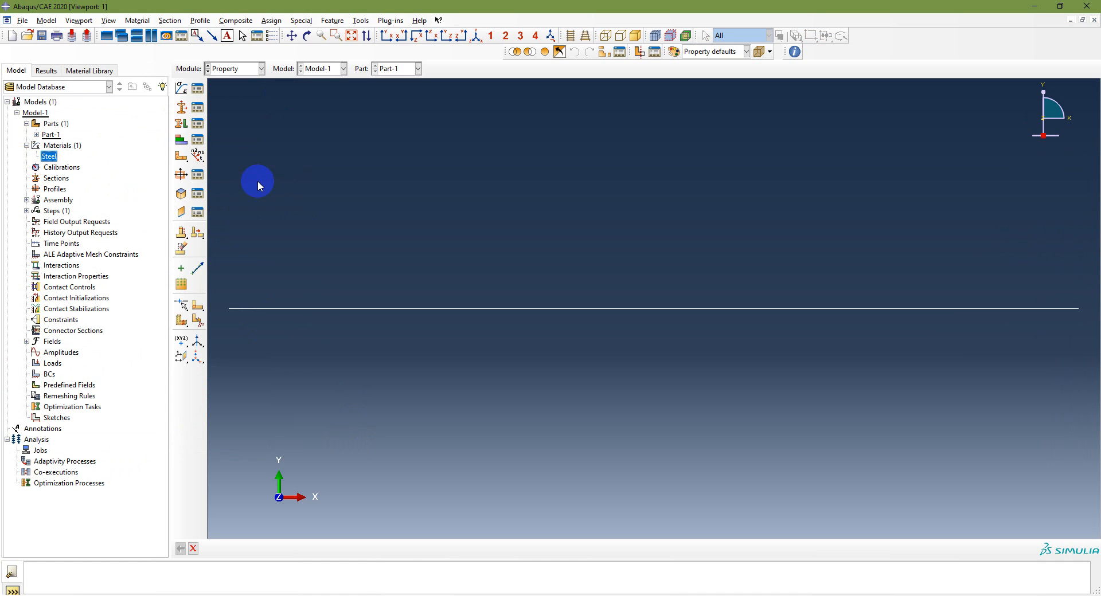
Switch to the PowerPoint slide show, review the modeling workflow and the Problem 3.2 data, and return to Abaqus/CAE
{"action": "key", "text": "alt+Tab"}
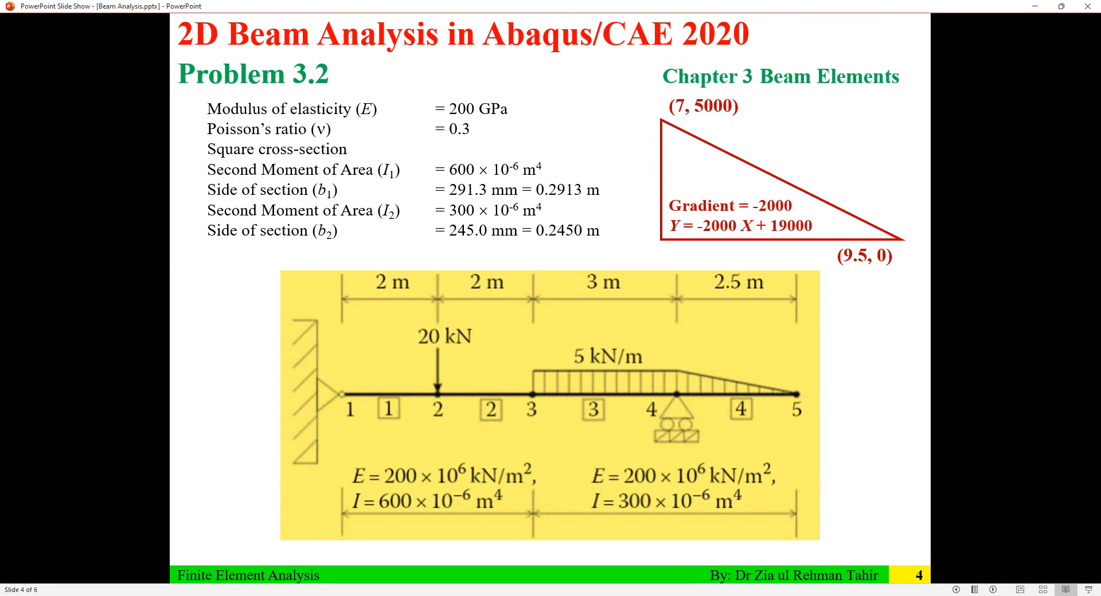
{"action": "key", "text": "Left"}
{"action": "key", "text": "Left"}
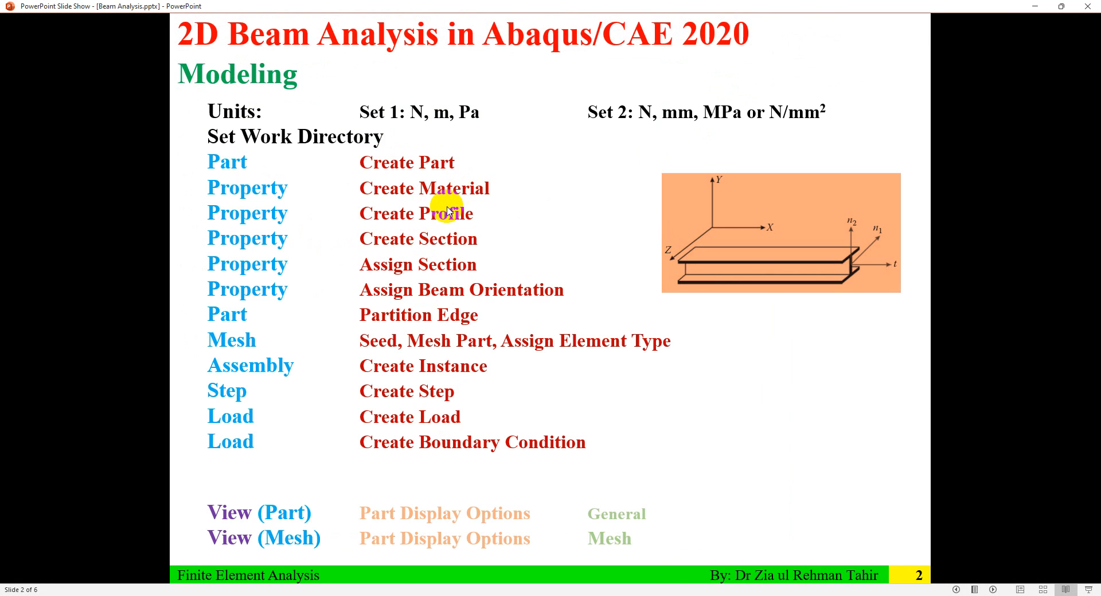
{"action": "key", "text": "Right"}
{"action": "key", "text": "Right"}
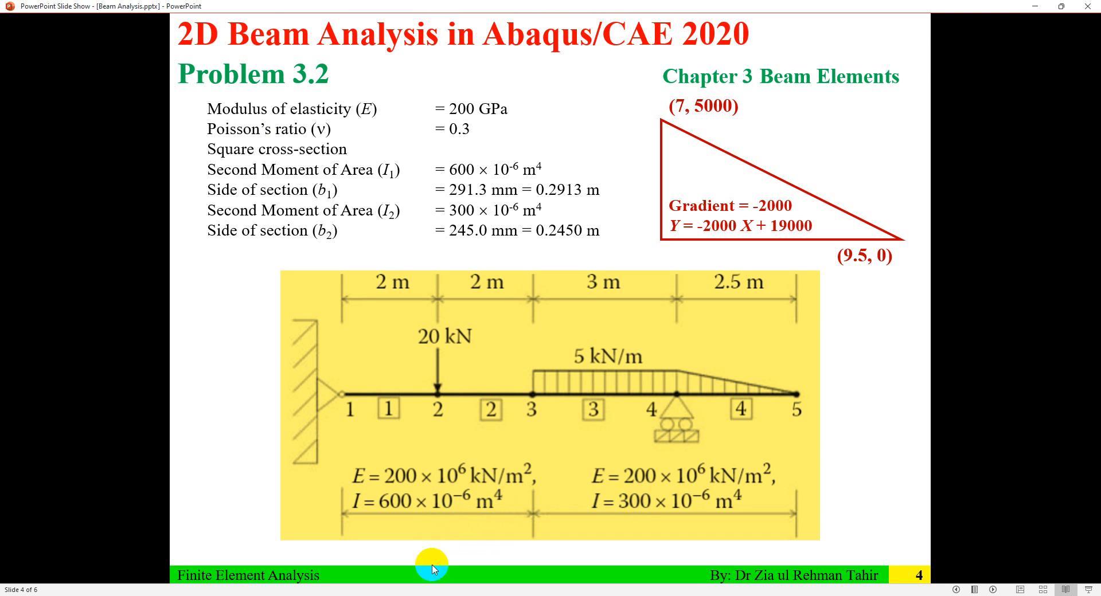
{"action": "key", "text": "alt+Tab"}
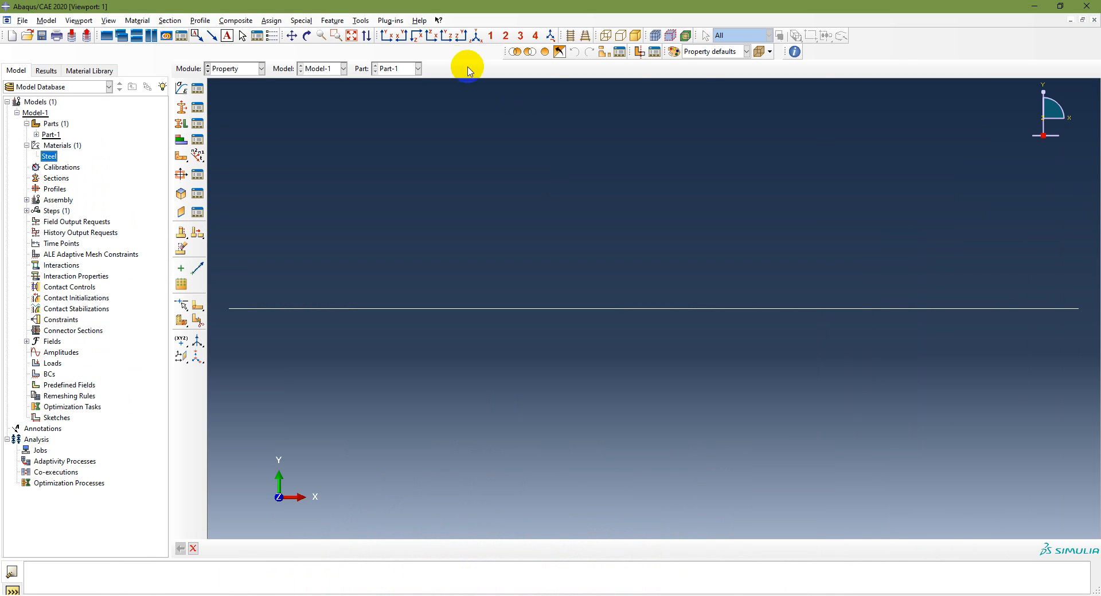
Create the rectangular profile BeamProfile1 with a and b both 0.2913, taking the side length from the Problem 3.2 slide in PowerPoint
{"action": "left_click", "coordinate": [179, 173]}
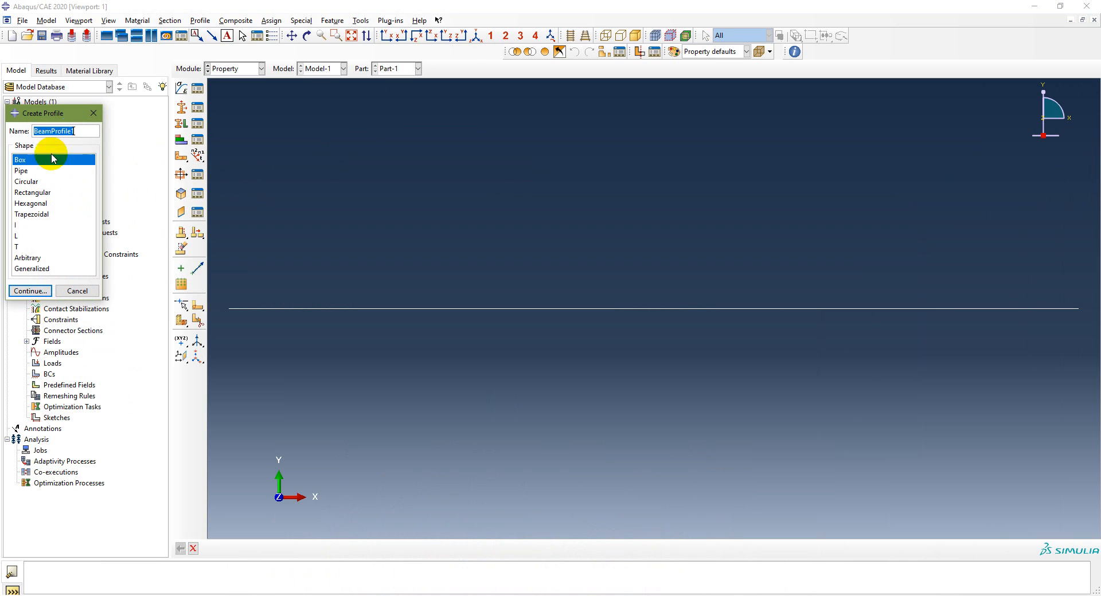
{"action": "left_click", "coordinate": [33, 193]}
{"action": "left_click", "coordinate": [30, 291]}
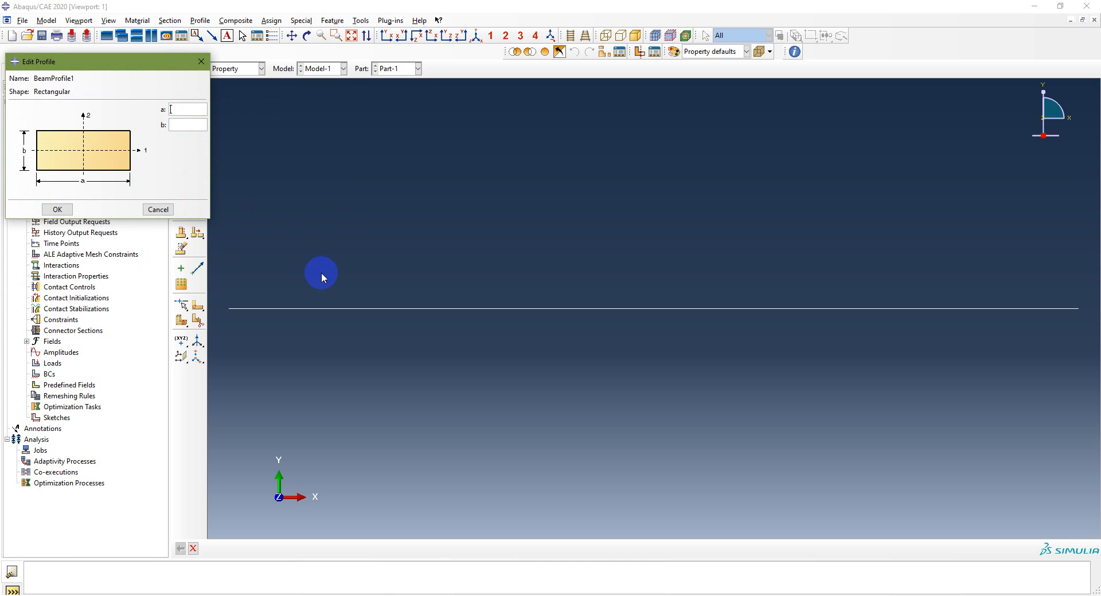
{"action": "key", "text": "alt+Tab"}
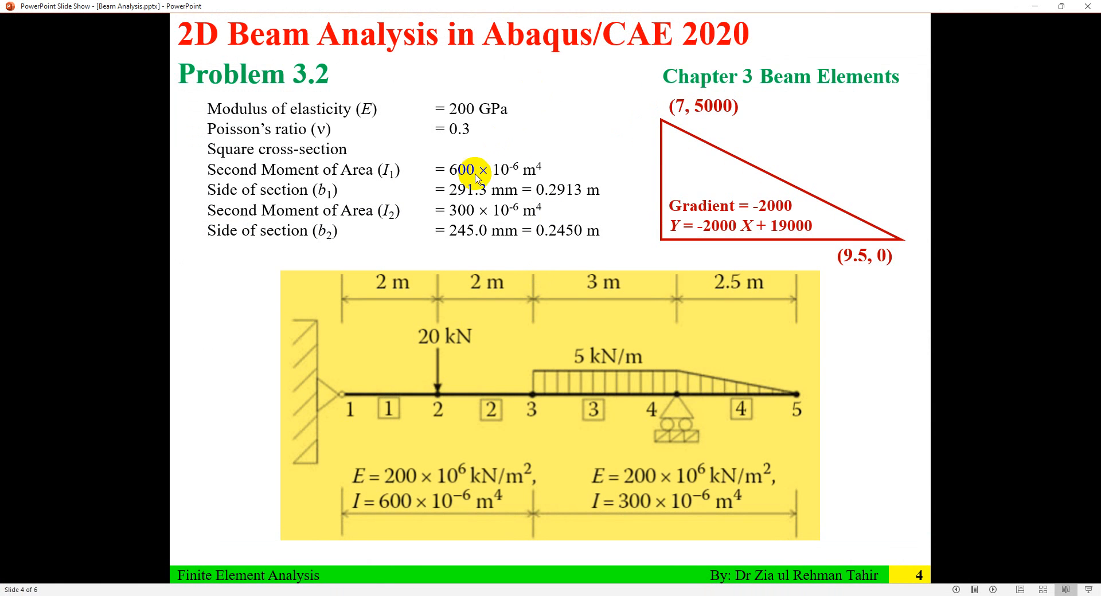
{"action": "left_click", "coordinate": [567, 190]}
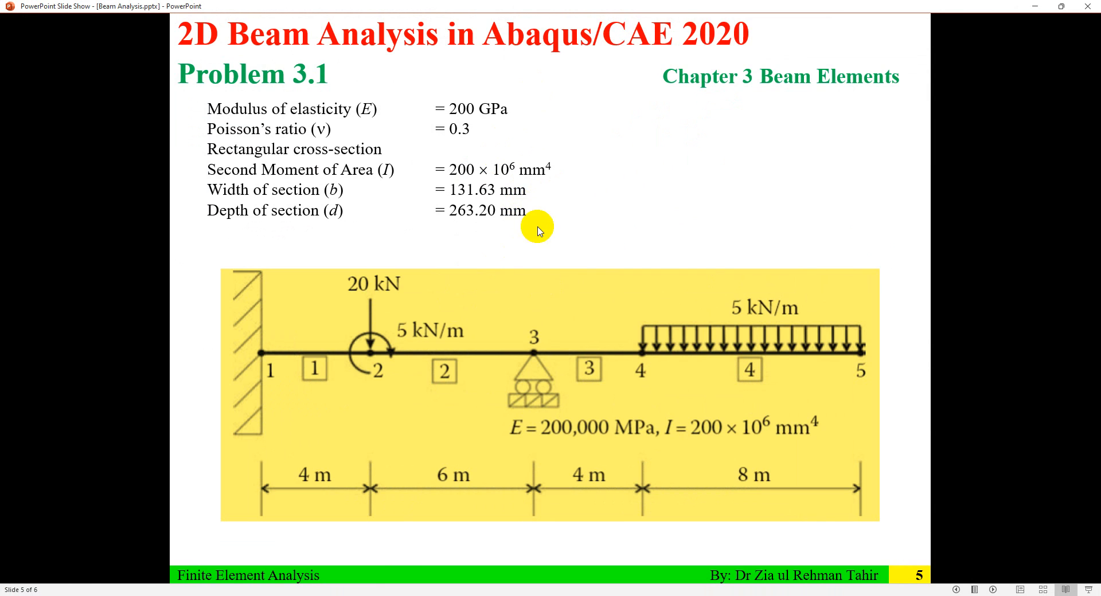
{"action": "scroll", "coordinate": [550, 229], "scroll_direction": "up", "scroll_amount": 1}
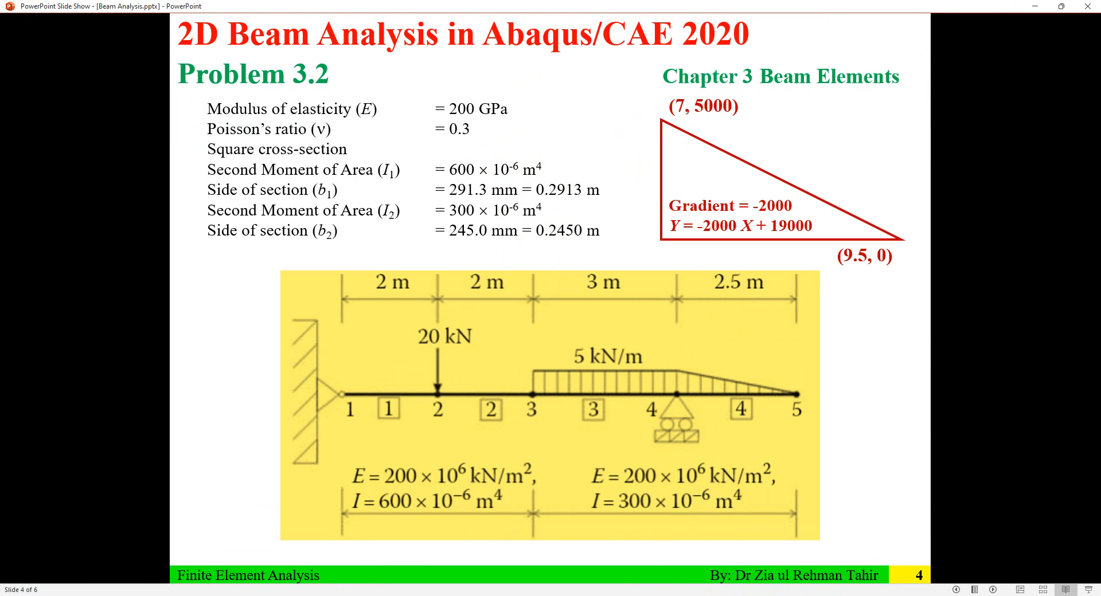
{"action": "left_click", "coordinate": [650, 595]}
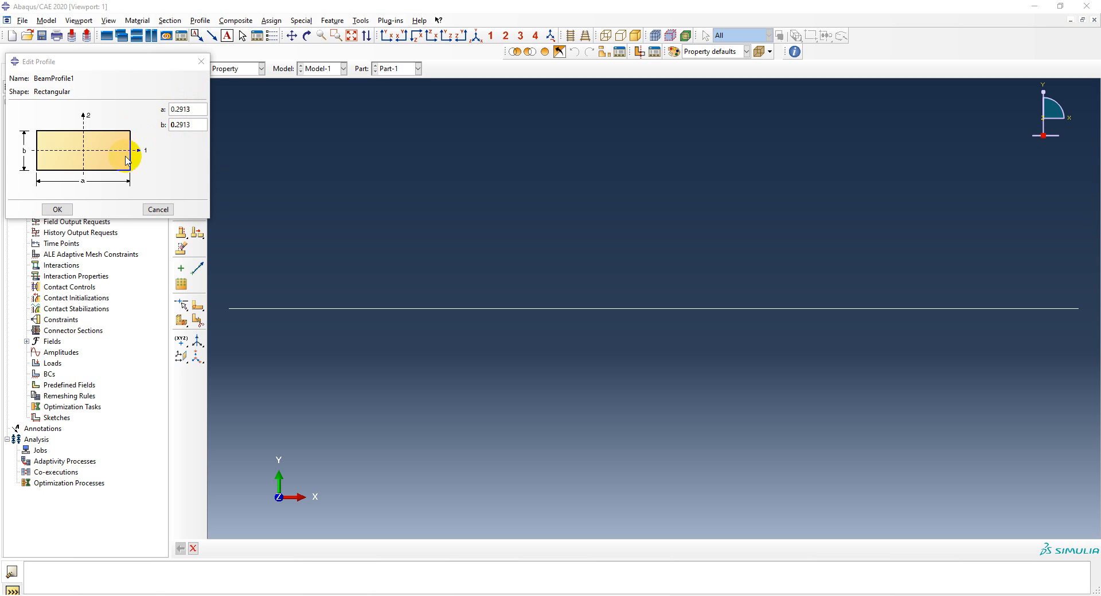
{"action": "left_click", "coordinate": [59, 209]}
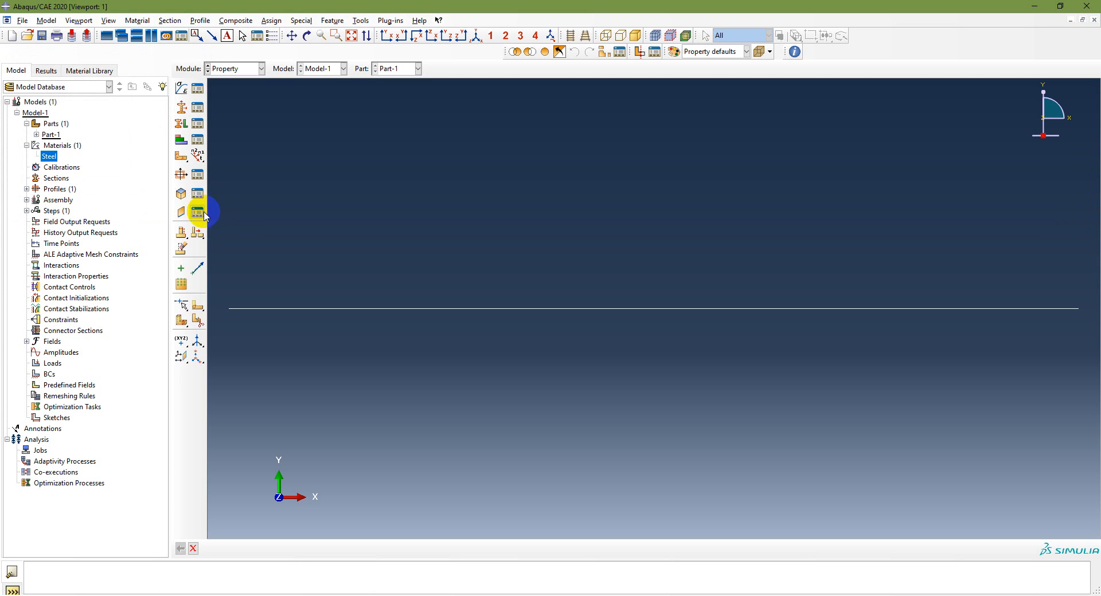
Create the rectangular profile BeamProfile2 with a set to 0.2450 and b to .245, checking the side length on the PowerPoint slide
{"action": "left_click", "coordinate": [180, 177]}
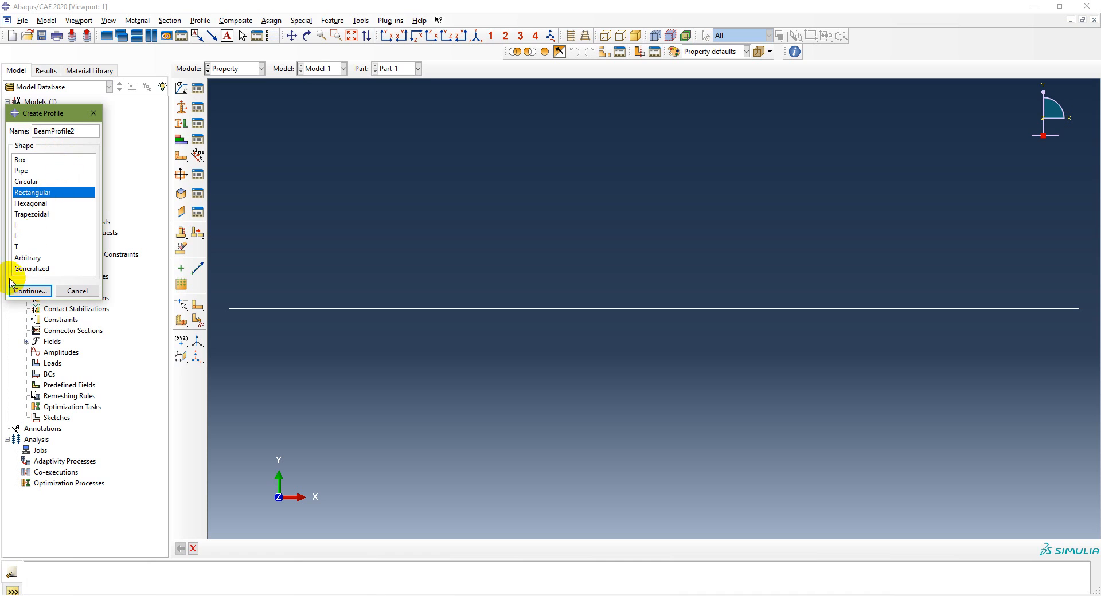
{"action": "left_click", "coordinate": [25, 290]}
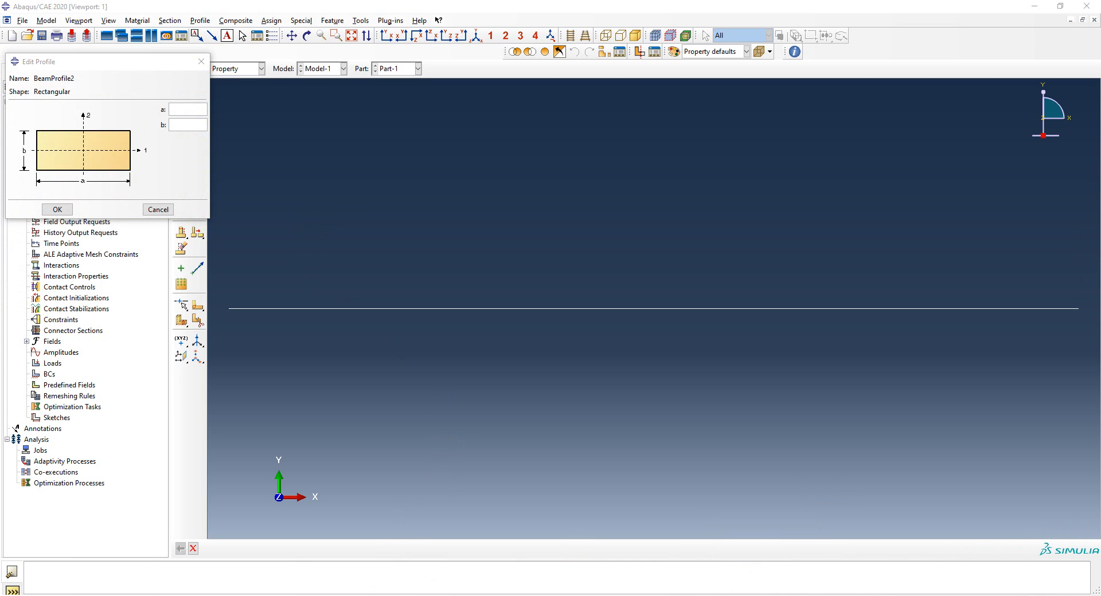
{"action": "key", "text": "alt+Tab"}
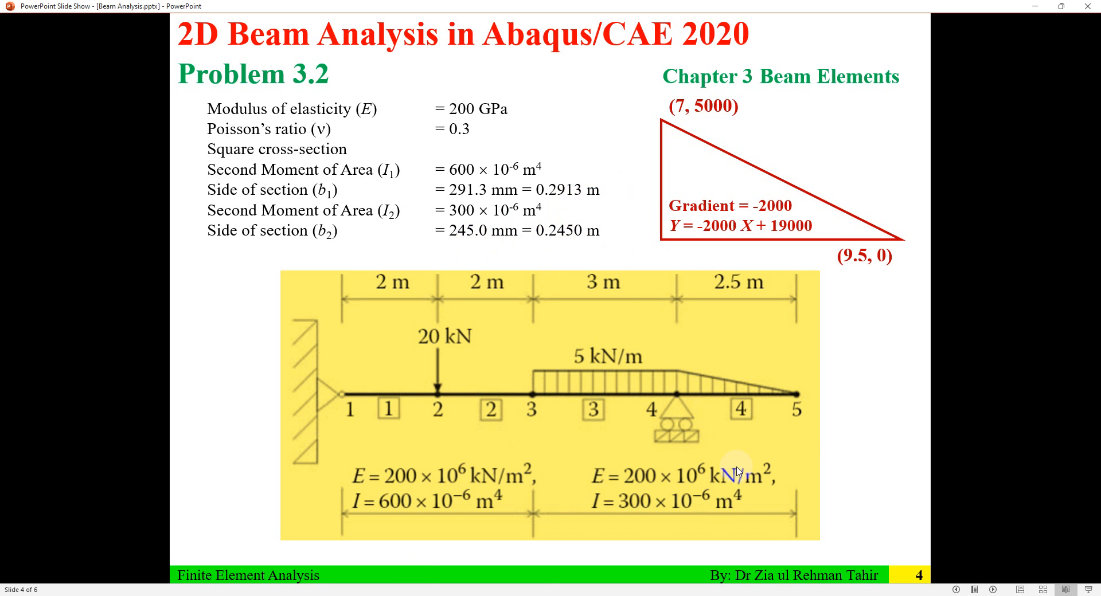
{"action": "key", "text": "alt+Tab"}
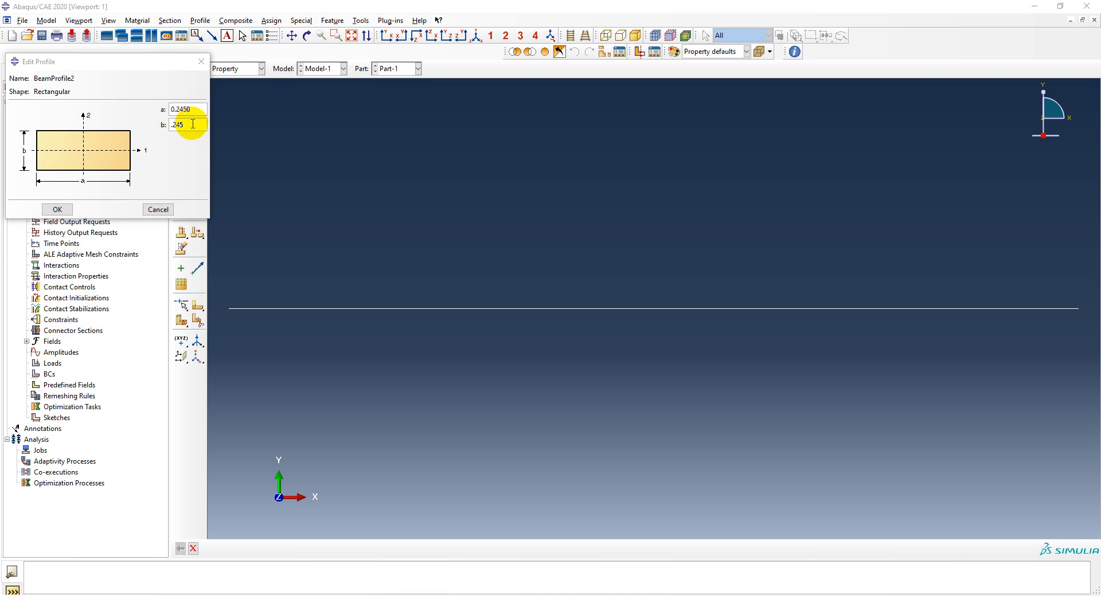
{"action": "left_click", "coordinate": [58, 209]}
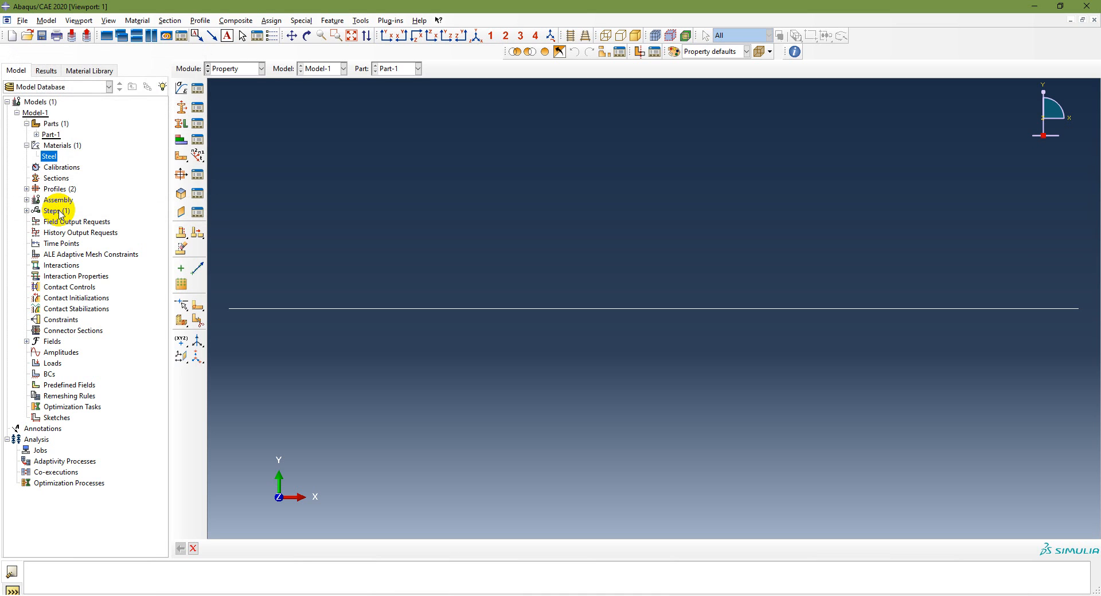
Expand the model's profiles and check the entries BeamProfile1 and BeamProfile2
{"action": "left_click", "coordinate": [27, 190]}
{"action": "left_click", "coordinate": [61, 199]}
{"action": "left_click", "coordinate": [62, 211]}
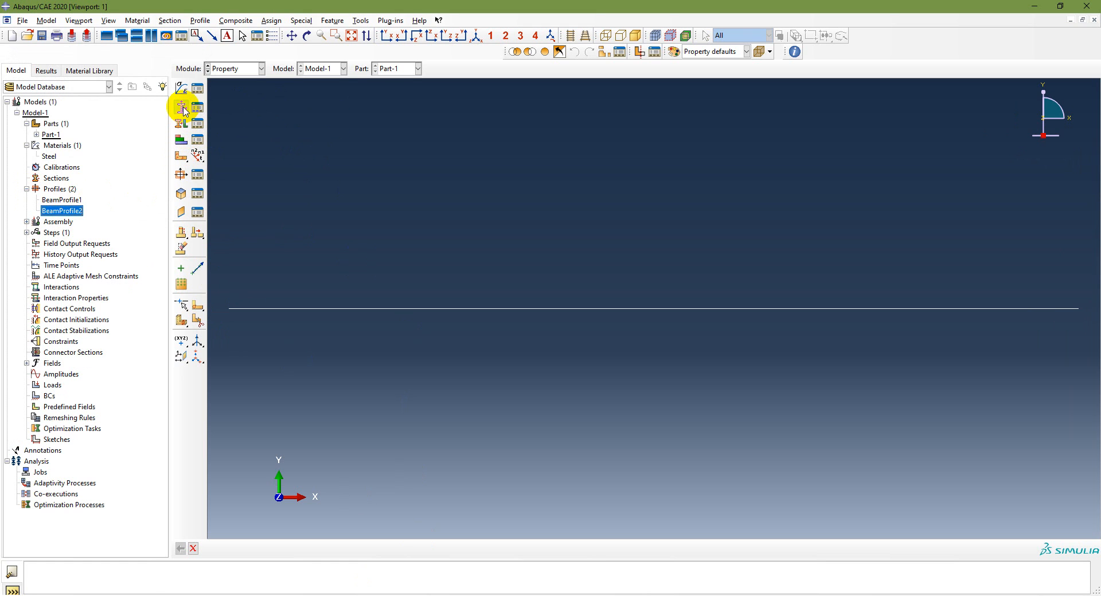
Check the modeling workflow slide in PowerPoint for the operation that follows profile creation, and return to Abaqus/CAE
{"action": "left_click", "coordinate": [385, 595]}
{"action": "scroll", "coordinate": [457, 364], "scroll_direction": "up", "scroll_amount": 2}
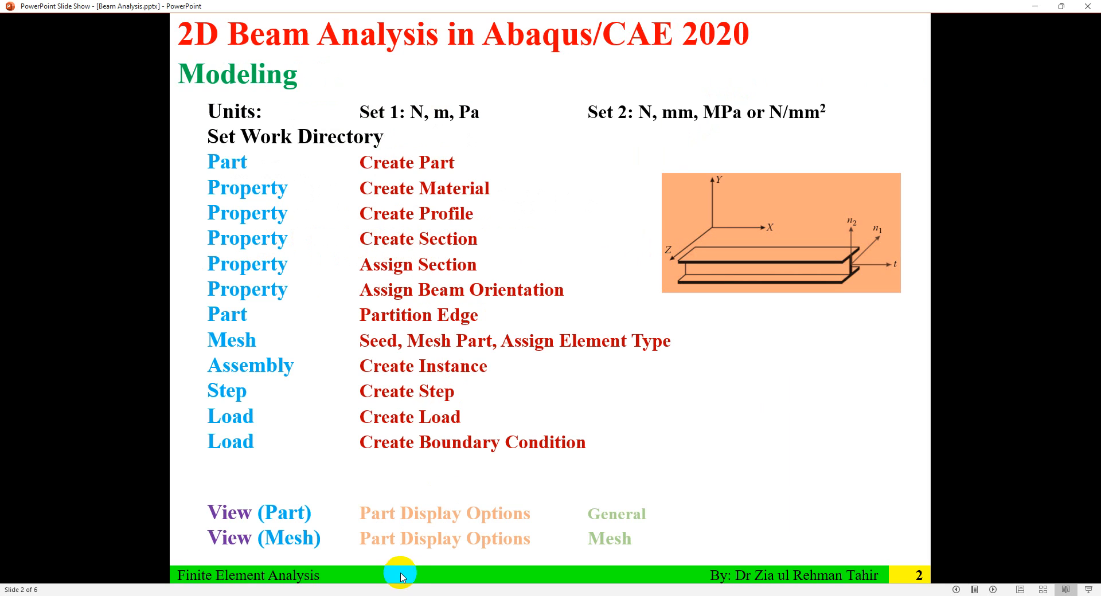
{"action": "mouse_move", "coordinate": [402, 585]}
{"action": "left_click", "coordinate": [402, 544]}
{"action": "left_click", "coordinate": [401, 595]}
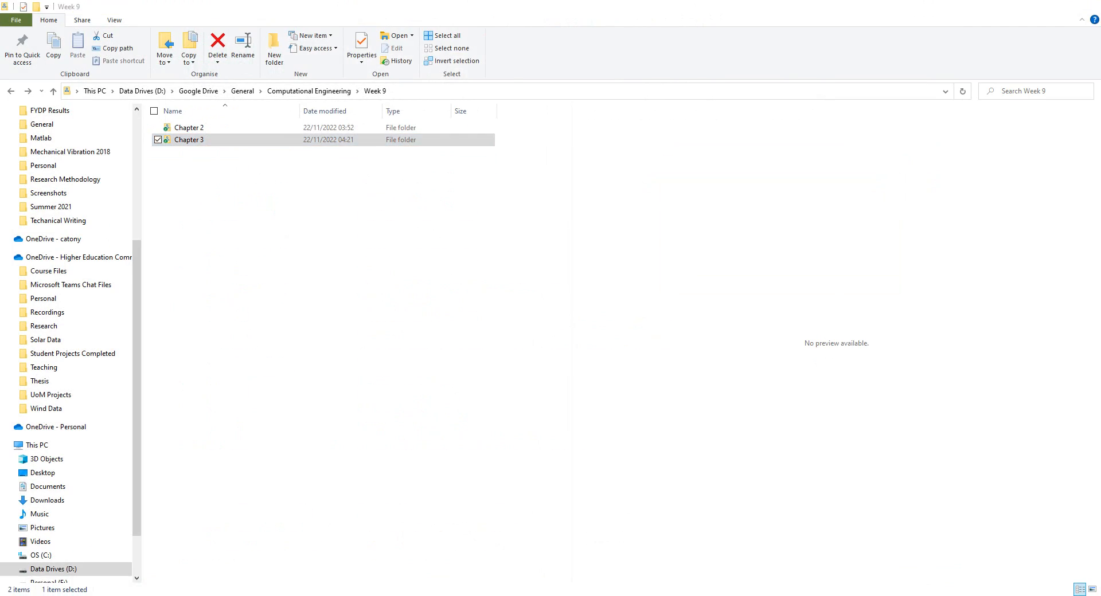
{"action": "left_click", "coordinate": [444, 594]}
{"action": "left_click", "coordinate": [443, 595]}
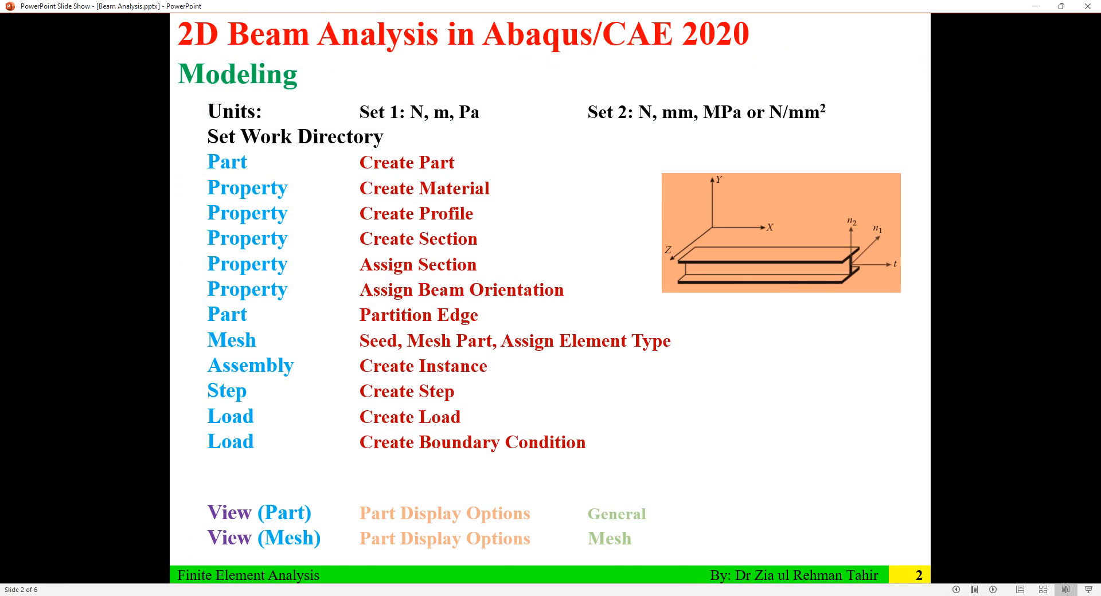
{"action": "scroll", "coordinate": [549, 460], "scroll_direction": "down", "scroll_amount": 2}
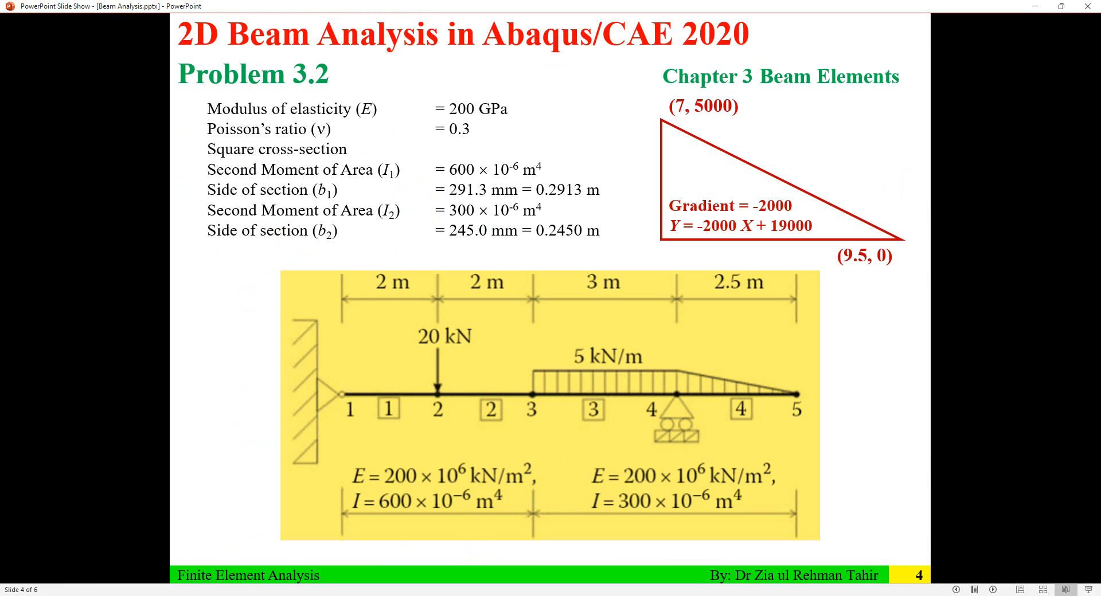
{"action": "key", "text": "alt+Tab"}
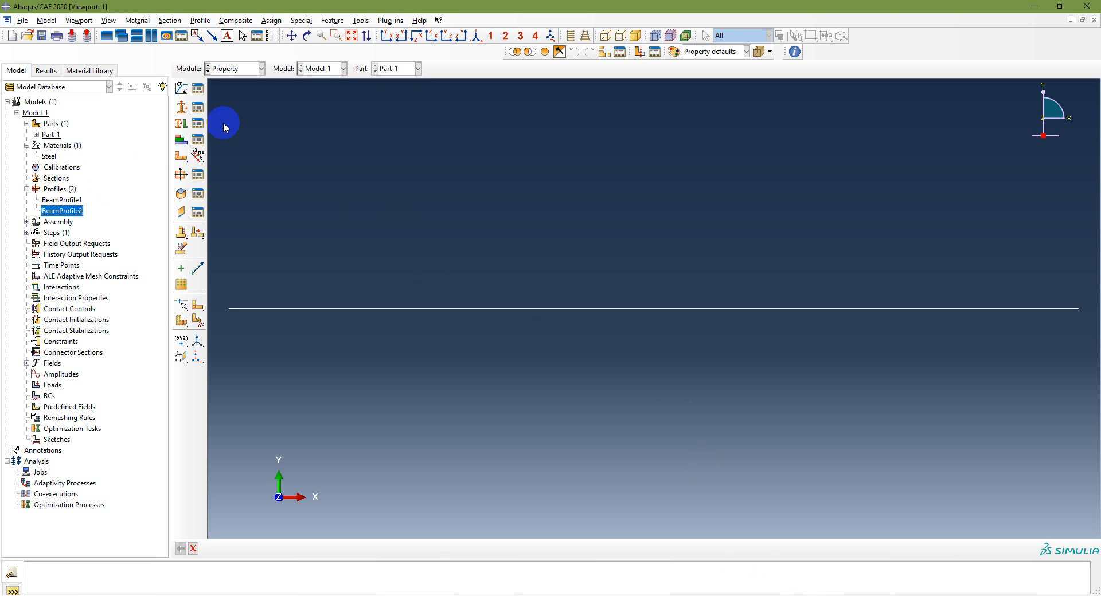
{"action": "left_click", "coordinate": [239, 68]}
{"action": "left_click", "coordinate": [241, 92]}
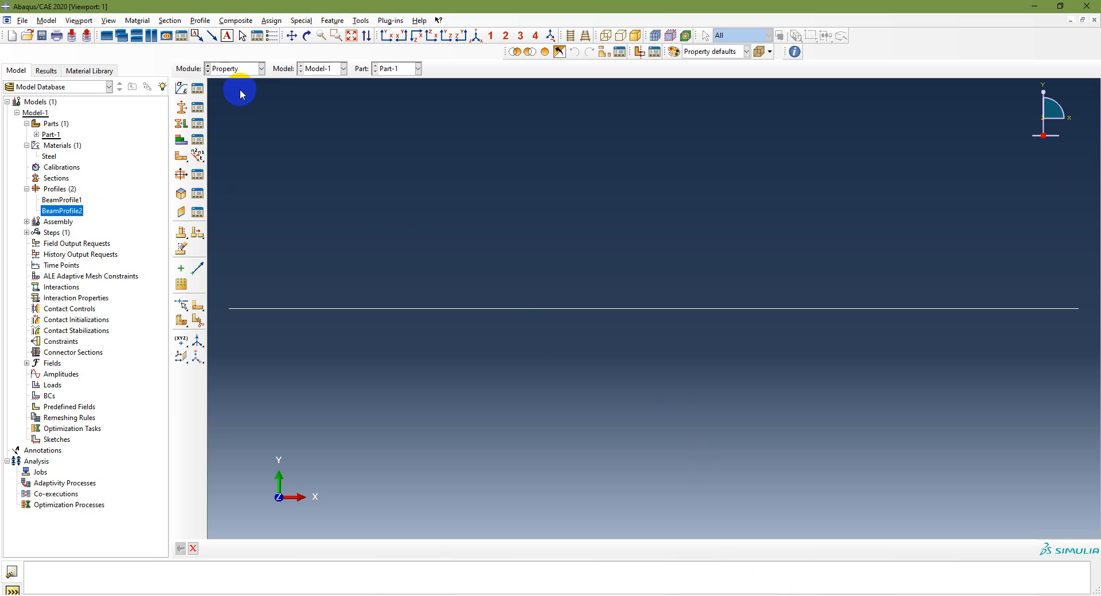
Create the beam section BeamSection1 using profile BeamProfile1 and material Steel, integrated during analysis
{"action": "left_click", "coordinate": [182, 109]}
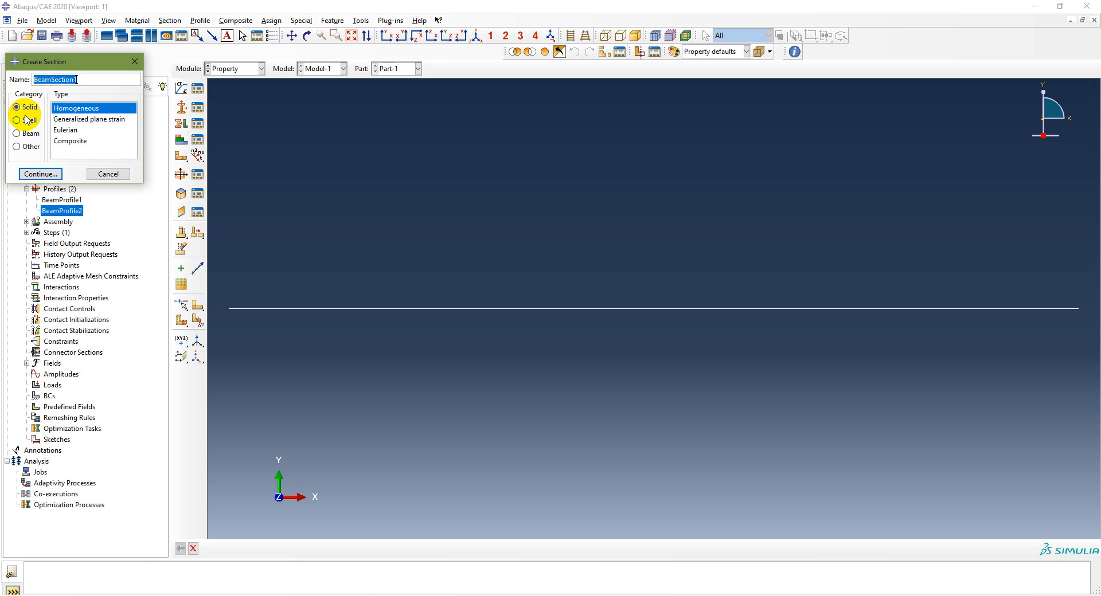
{"action": "left_click", "coordinate": [26, 133]}
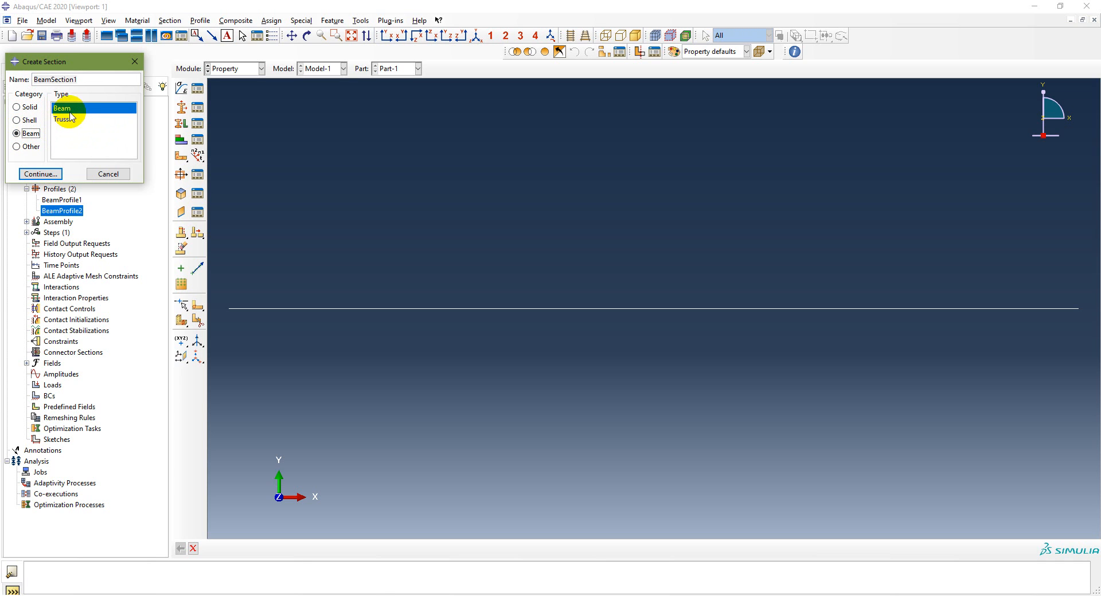
{"action": "left_click", "coordinate": [41, 175]}
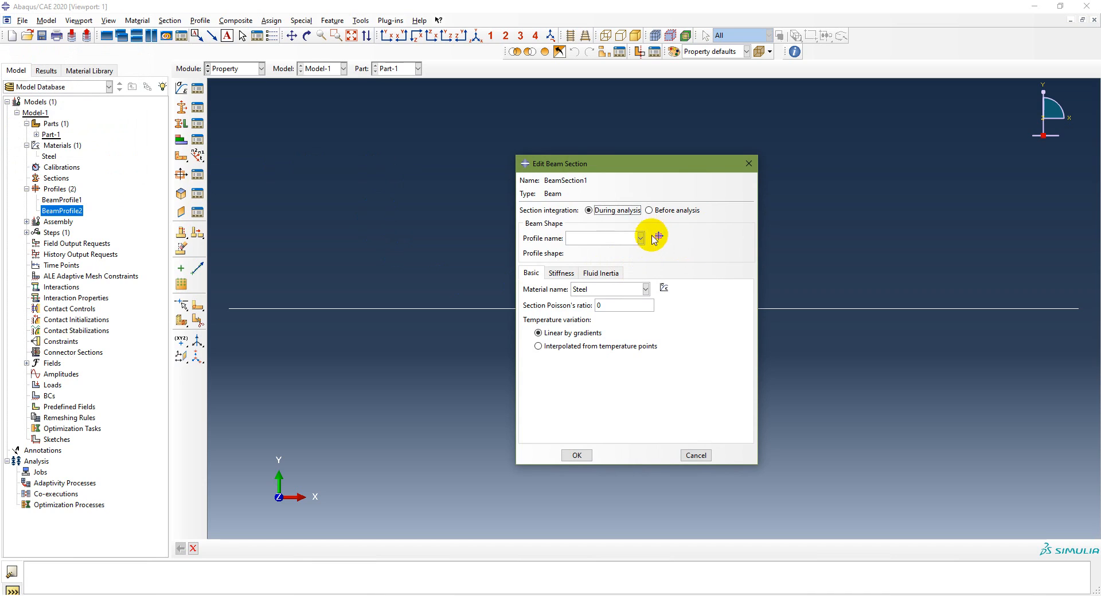
{"action": "left_click", "coordinate": [641, 237]}
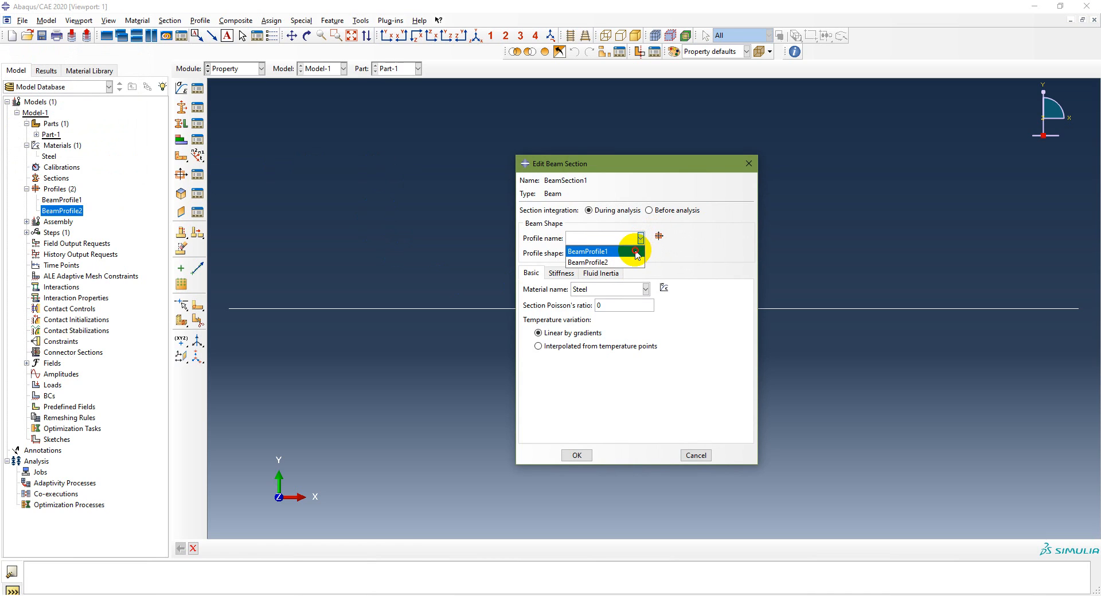
{"action": "left_click", "coordinate": [630, 250]}
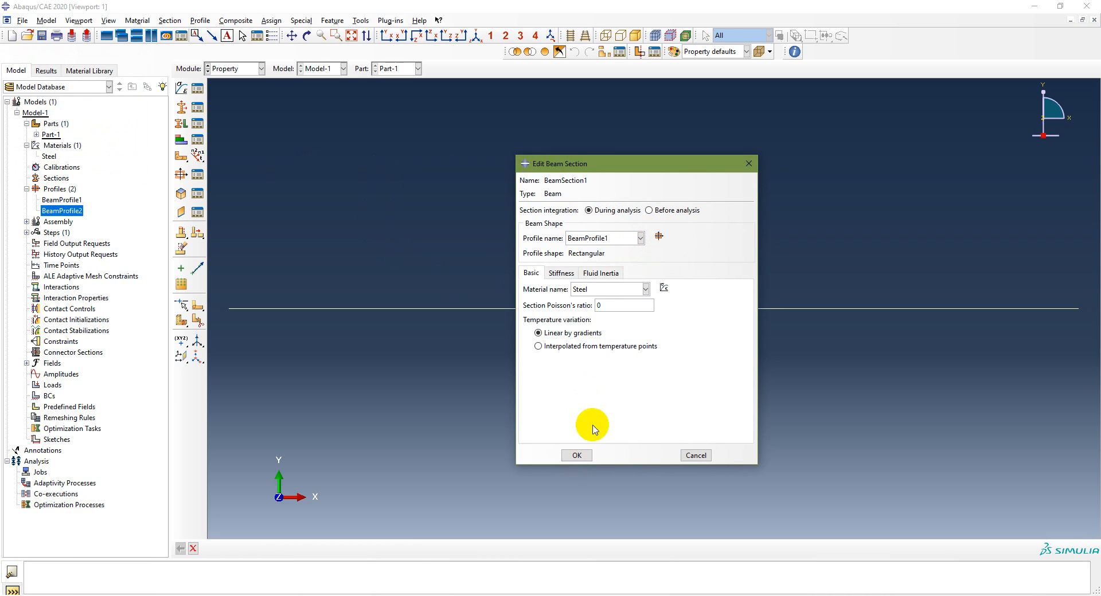
{"action": "left_click", "coordinate": [577, 456]}
Create the beam section BeamSection2 using profile BeamProfile2 and material Steel
{"action": "left_click", "coordinate": [179, 108]}
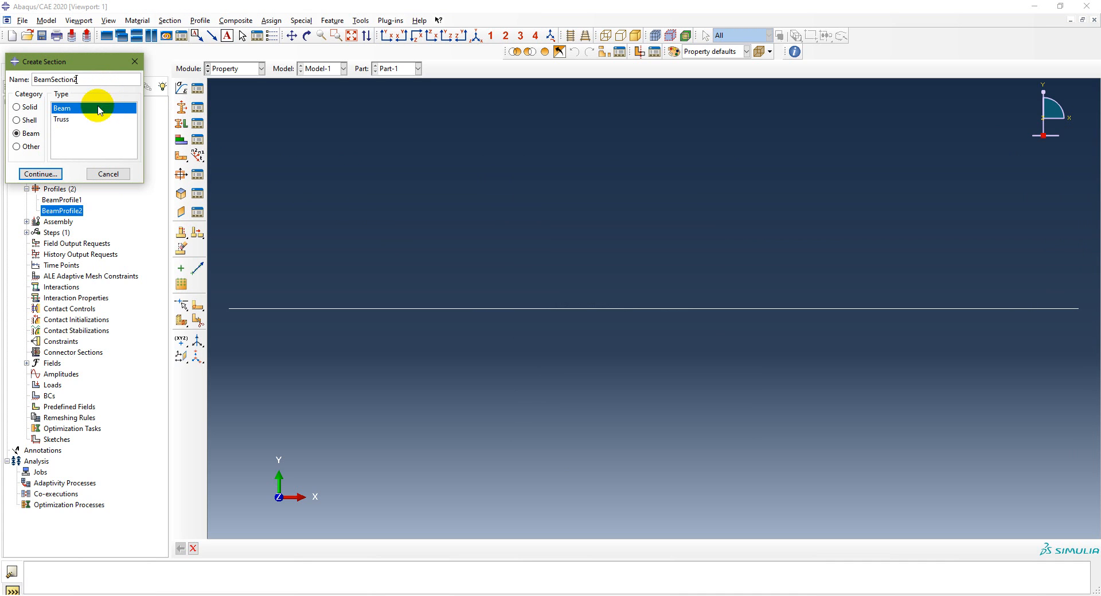
{"action": "left_click", "coordinate": [51, 174]}
{"action": "left_click", "coordinate": [641, 237]}
{"action": "left_click", "coordinate": [631, 260]}
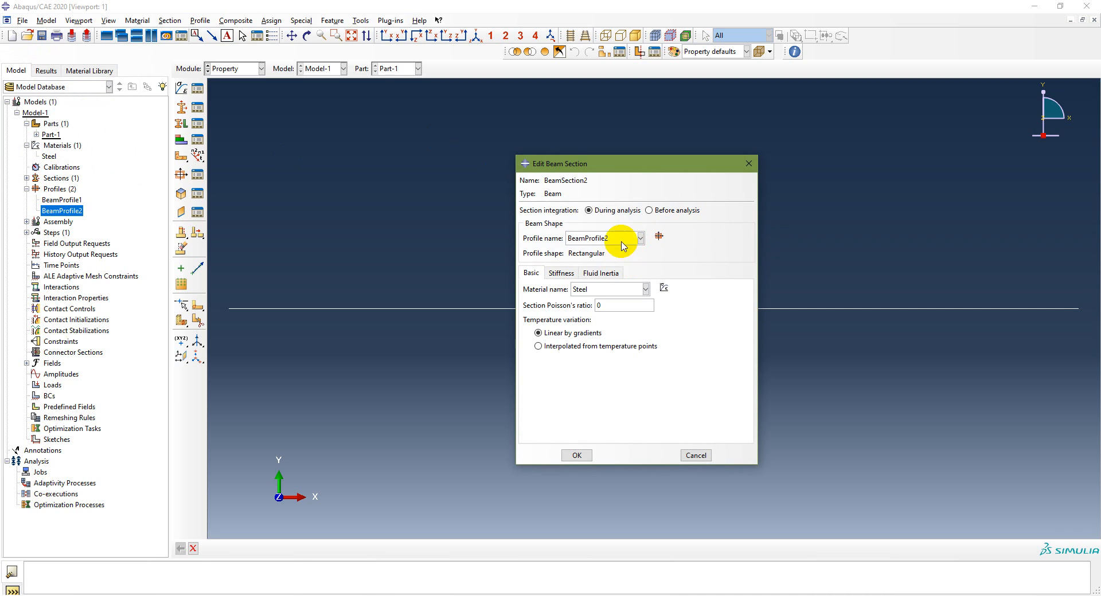
{"action": "left_click", "coordinate": [645, 290]}
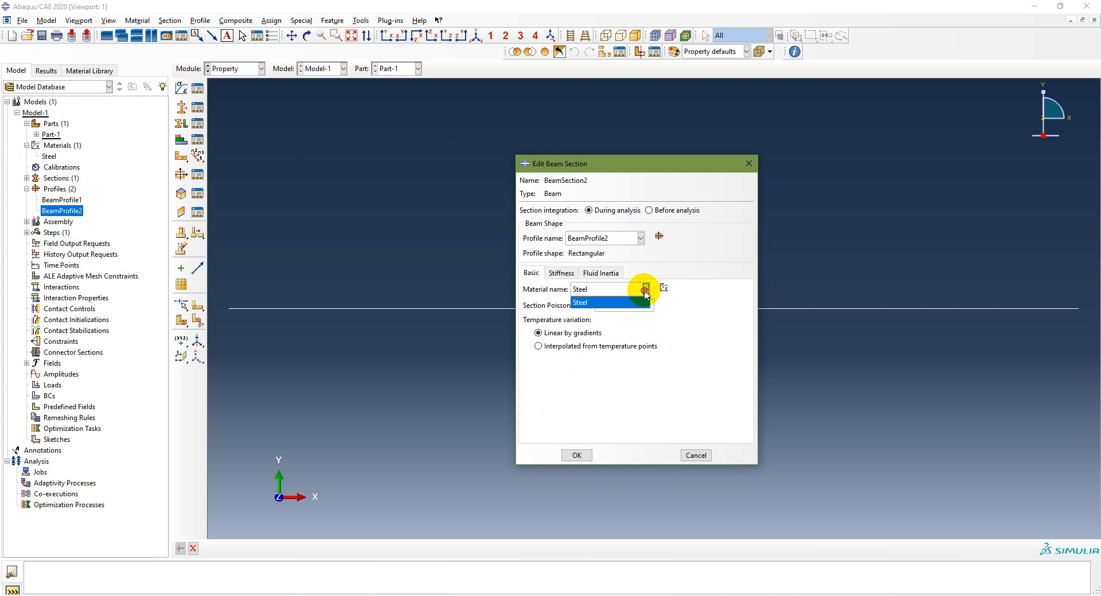
{"action": "left_click", "coordinate": [645, 293]}
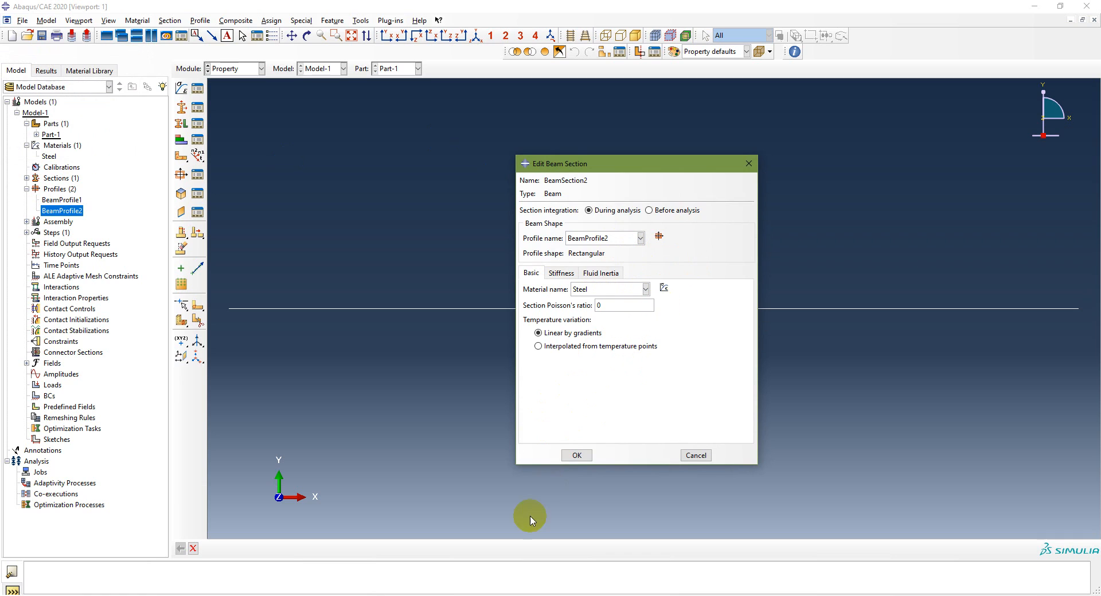
{"action": "left_click", "coordinate": [576, 456]}
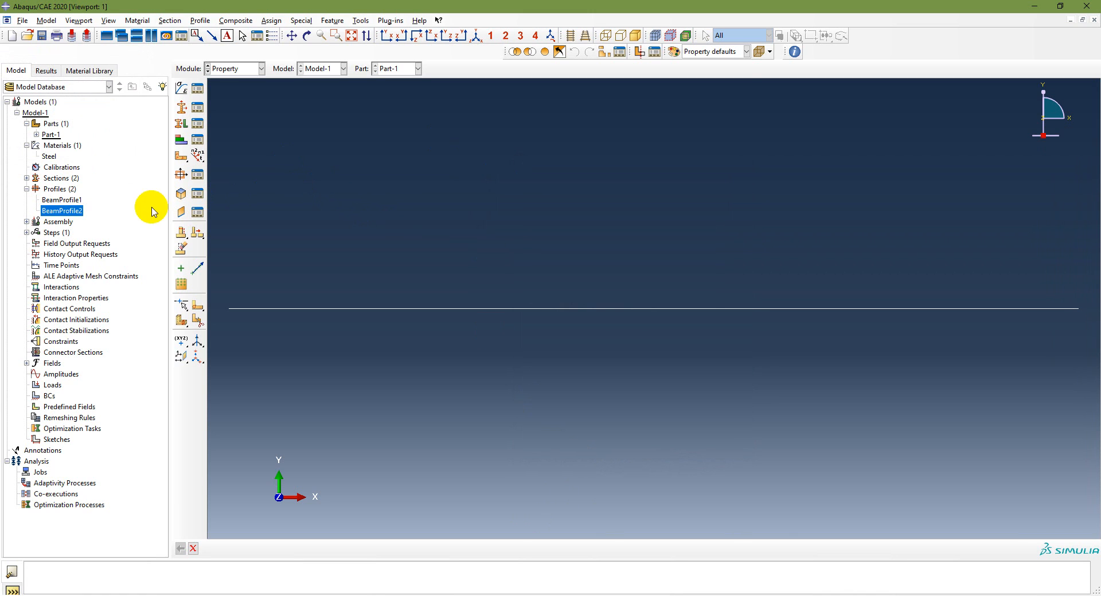
Check the entries BeamSection1 and BeamSection2 in the Section Manager and under the model's sections
{"action": "left_click", "coordinate": [196, 107]}
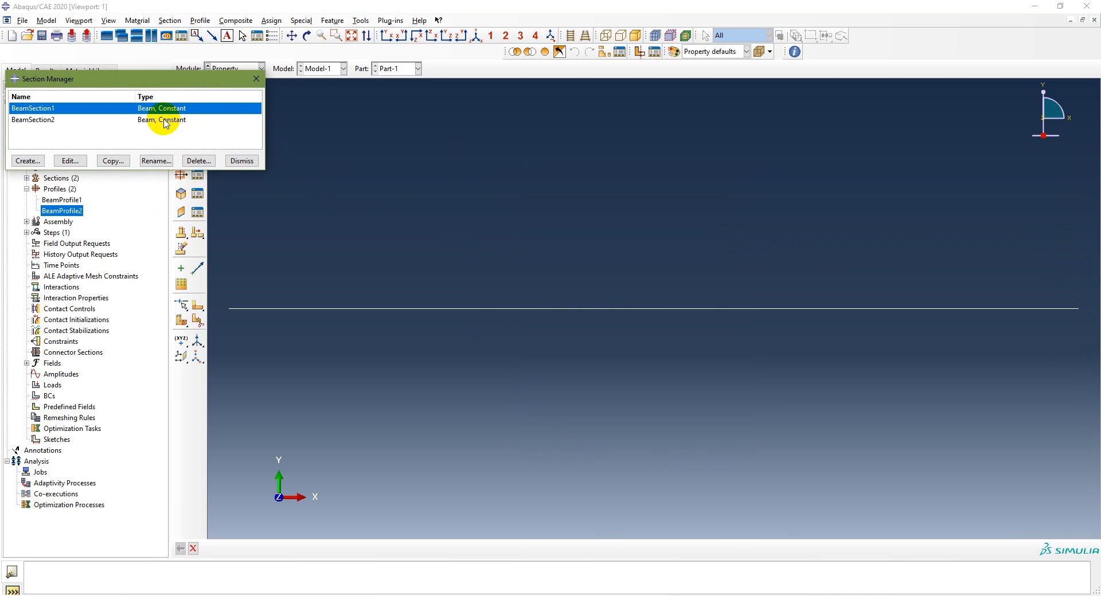
{"action": "left_click", "coordinate": [244, 161]}
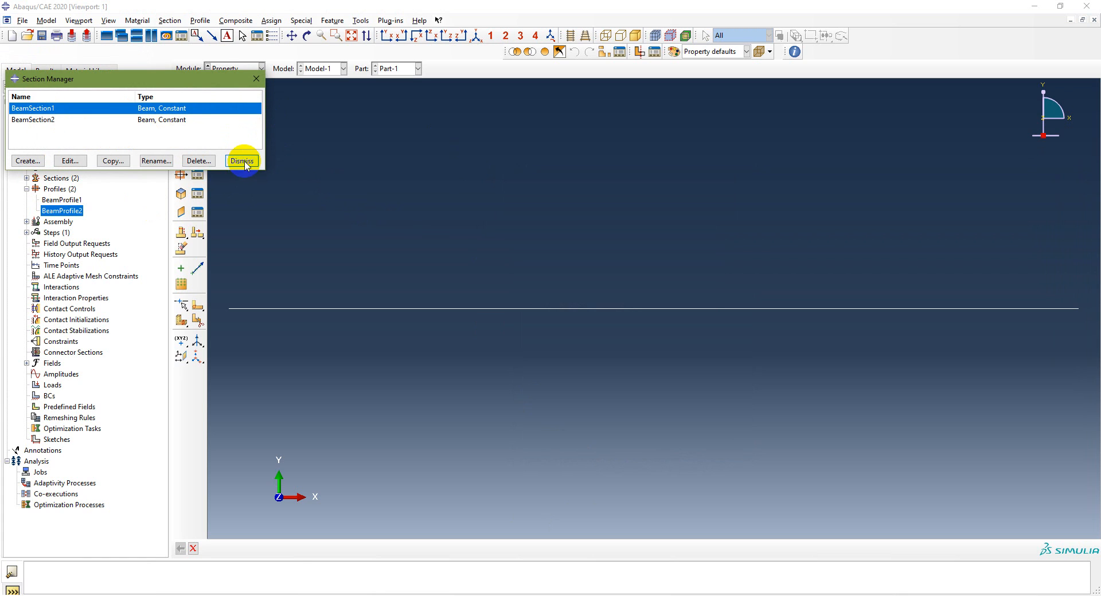
{"action": "left_click", "coordinate": [26, 178]}
{"action": "left_click", "coordinate": [63, 199]}
{"action": "left_click", "coordinate": [449, 408]}
Check the modeling workflow slide in PowerPoint for the operation that follows section creation, and return to Abaqus/CAE
{"action": "left_click", "coordinate": [458, 595]}
{"action": "scroll", "coordinate": [499, 481], "scroll_direction": "up", "scroll_amount": 2}
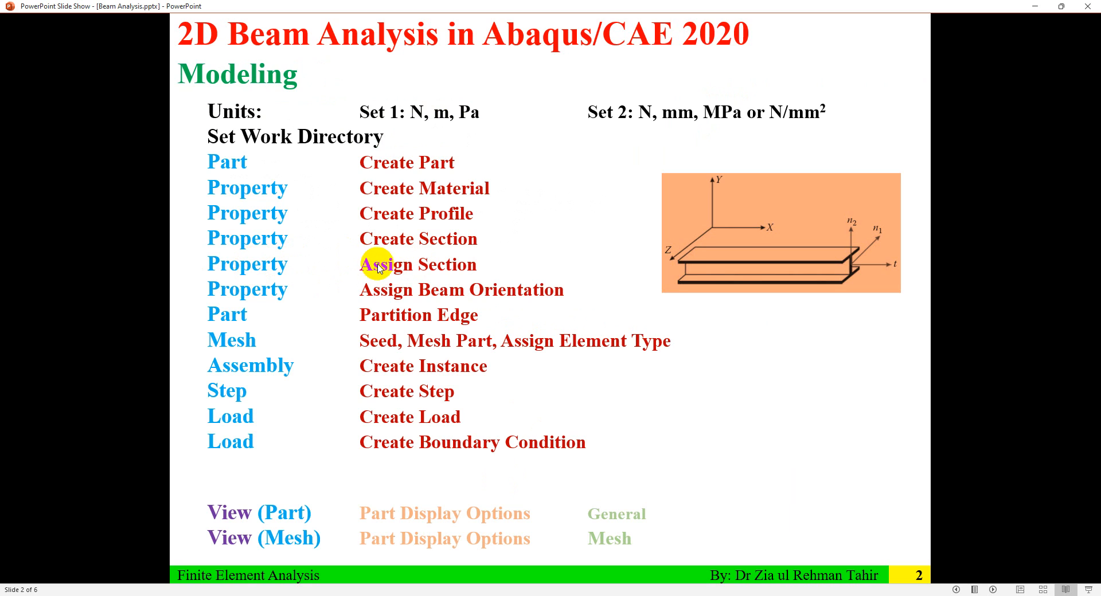
{"action": "left_click", "coordinate": [401, 595]}
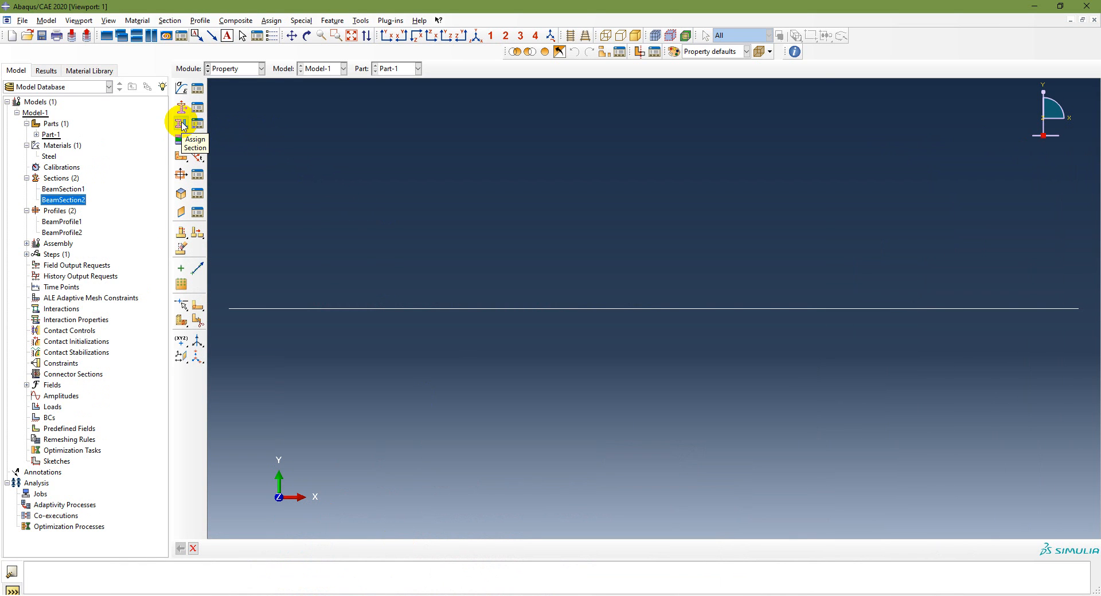
{"action": "left_click", "coordinate": [233, 92]}
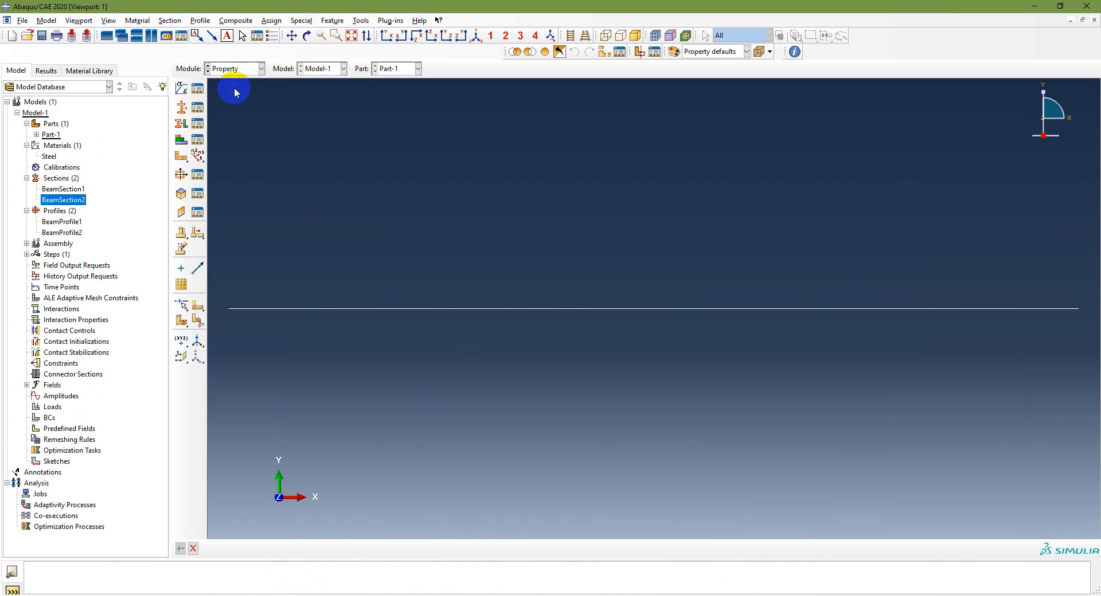
{"action": "left_click", "coordinate": [181, 124]}
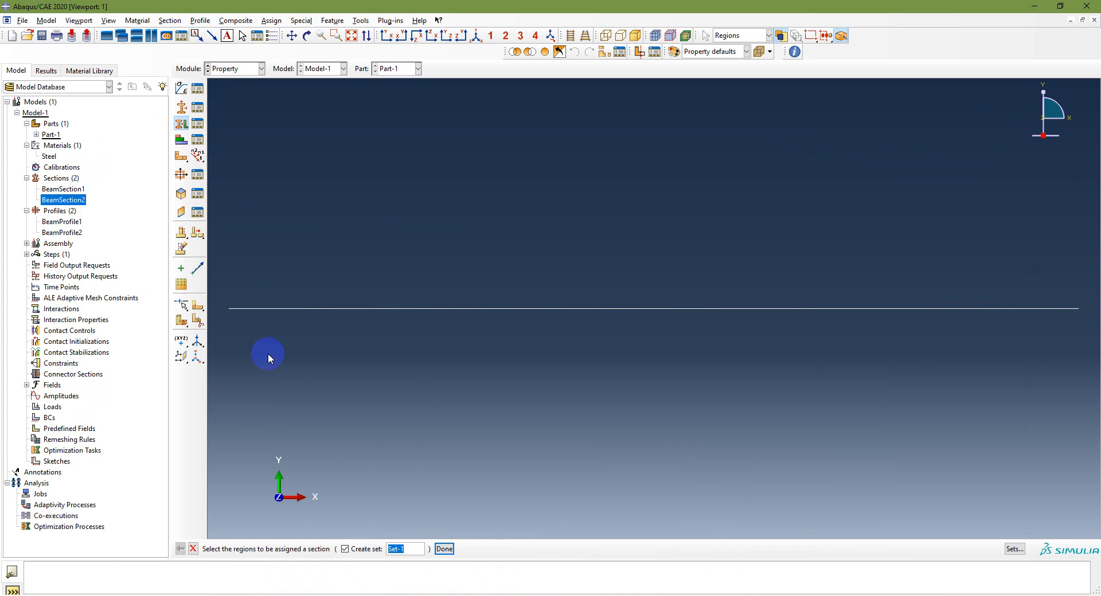
{"action": "left_click", "coordinate": [344, 549]}
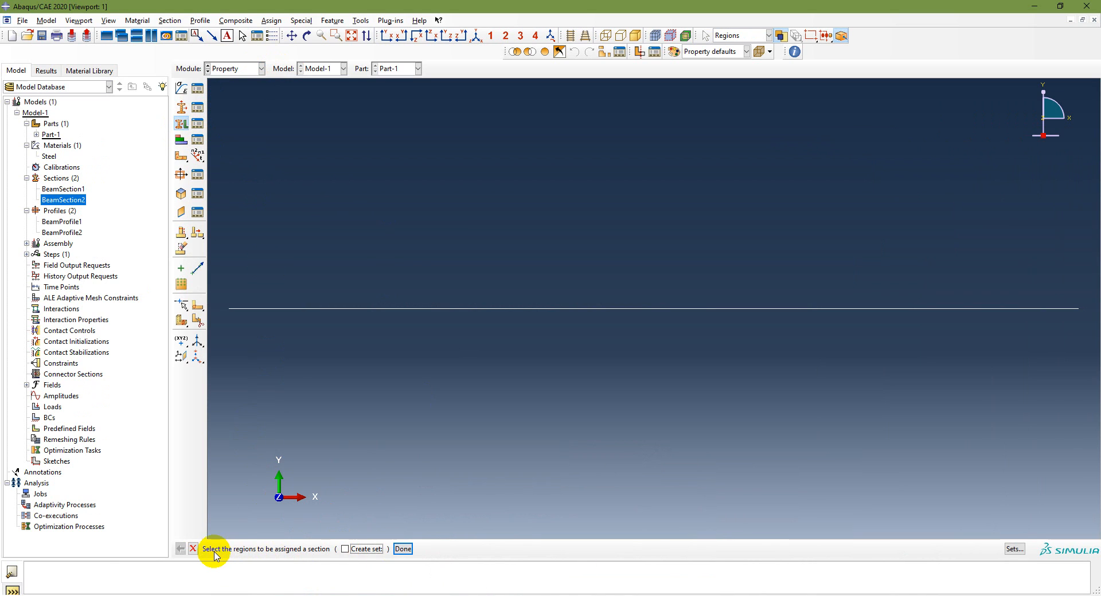
{"action": "left_click_drag", "start_coordinate": [221, 286], "coordinate": [1081, 327]}
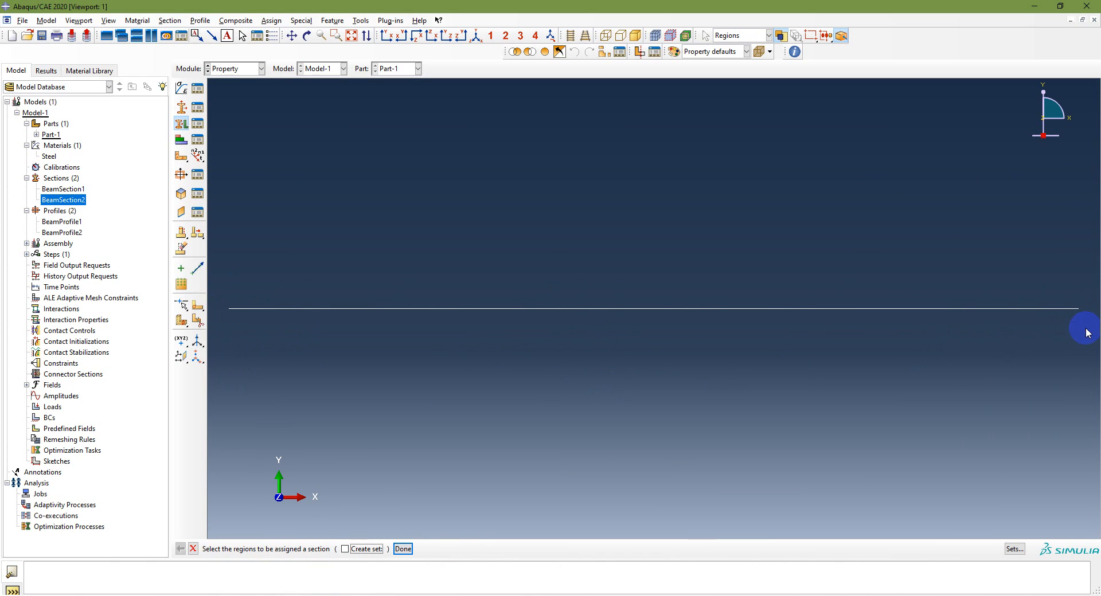
{"action": "left_click", "coordinate": [403, 548]}
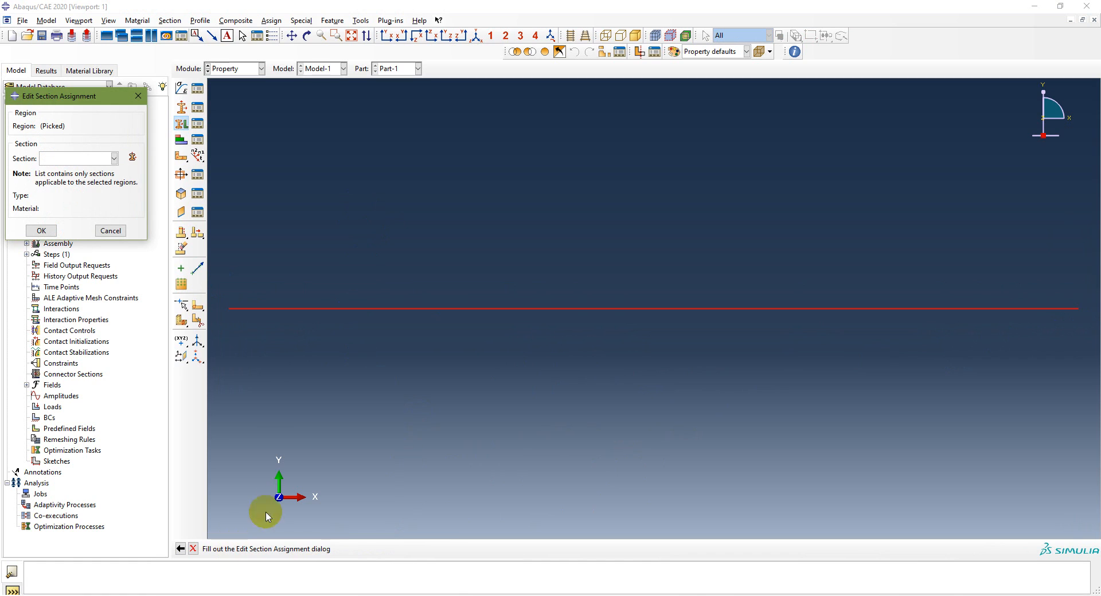
{"action": "left_click", "coordinate": [180, 548]}
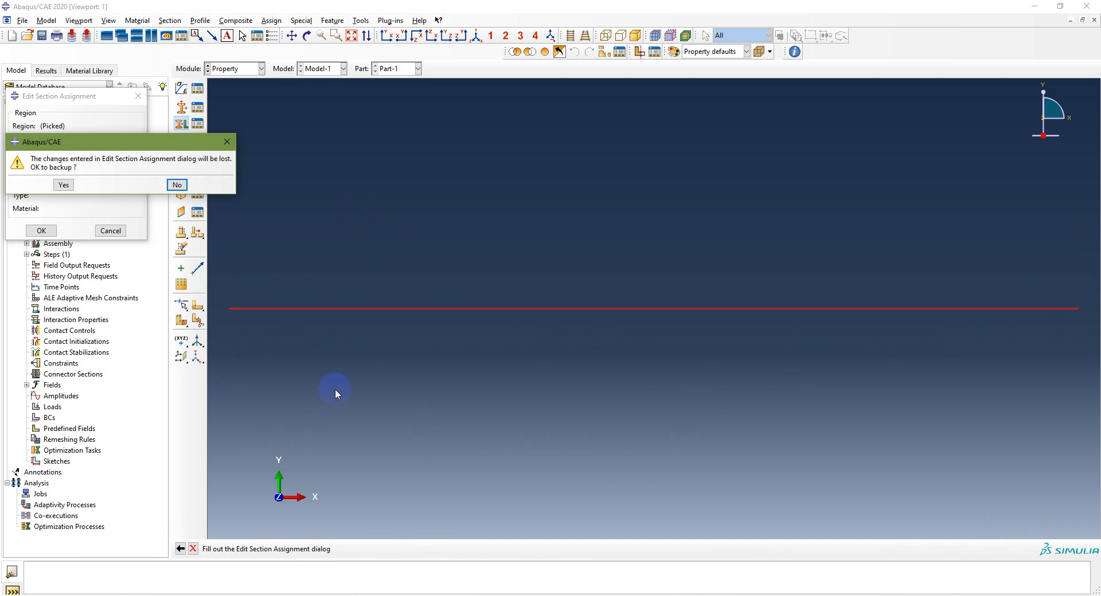
{"action": "left_click", "coordinate": [177, 184]}
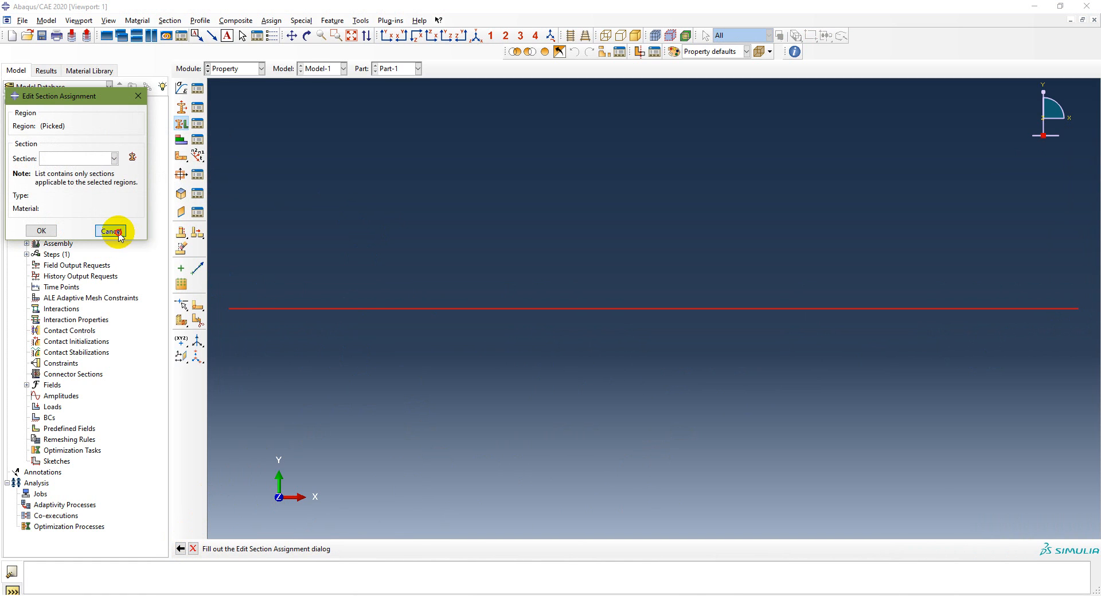
{"action": "left_click", "coordinate": [123, 232]}
{"action": "left_click", "coordinate": [198, 214]}
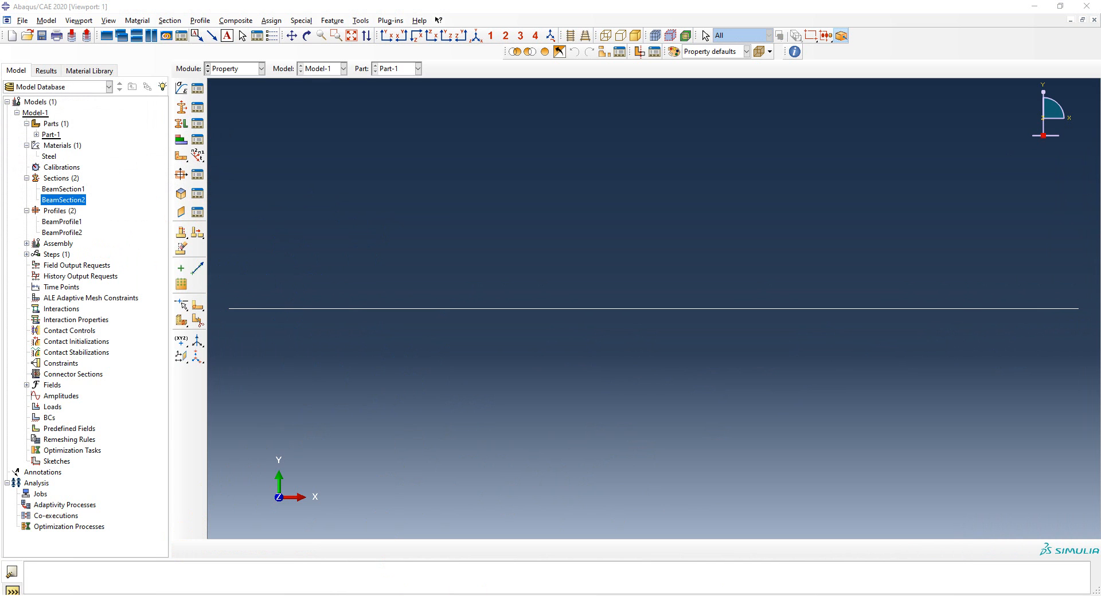
Check the beam problem slides in PowerPoint for the segments along the beam, and return to Abaqus/CAE
{"action": "left_click", "coordinate": [387, 595]}
{"action": "scroll", "coordinate": [490, 343], "scroll_direction": "down", "scroll_amount": 1}
{"action": "scroll", "coordinate": [499, 342], "scroll_direction": "down", "scroll_amount": 2}
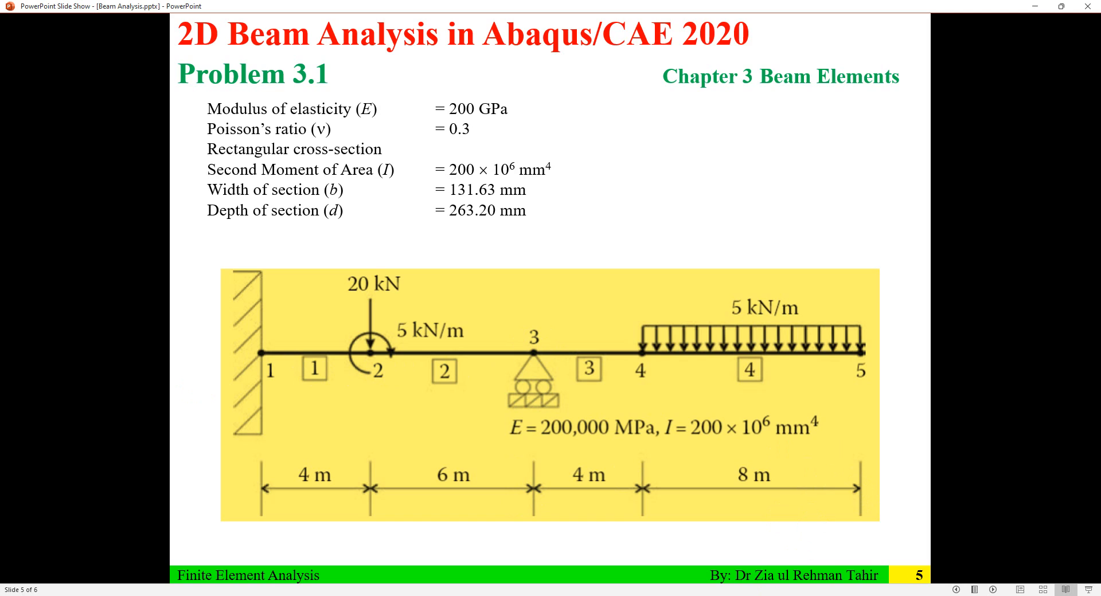
{"action": "left_click", "coordinate": [805, 595]}
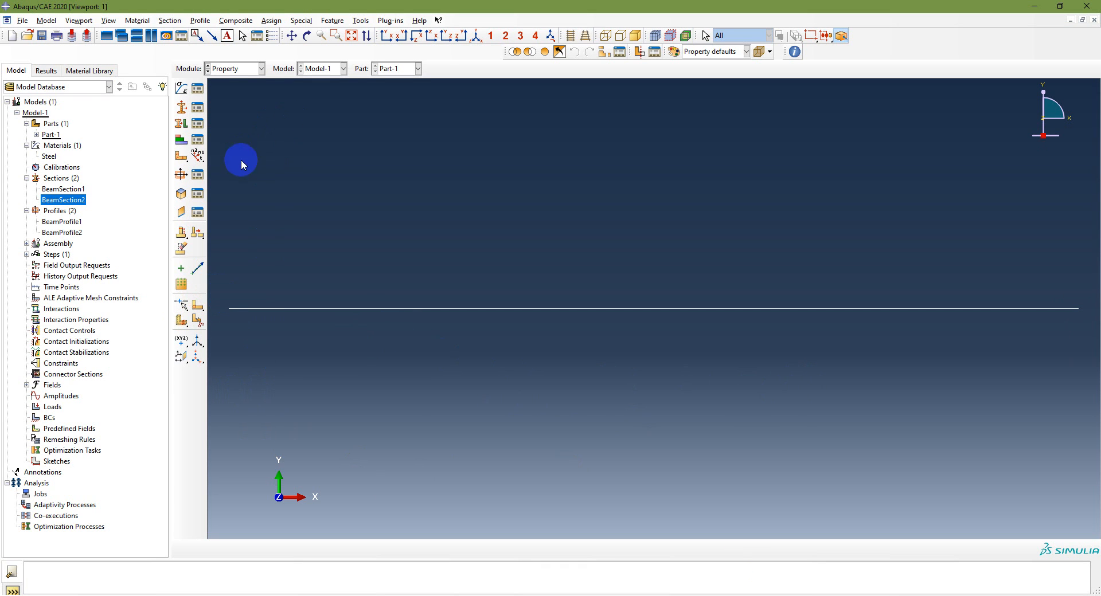
{"action": "left_click", "coordinate": [180, 126]}
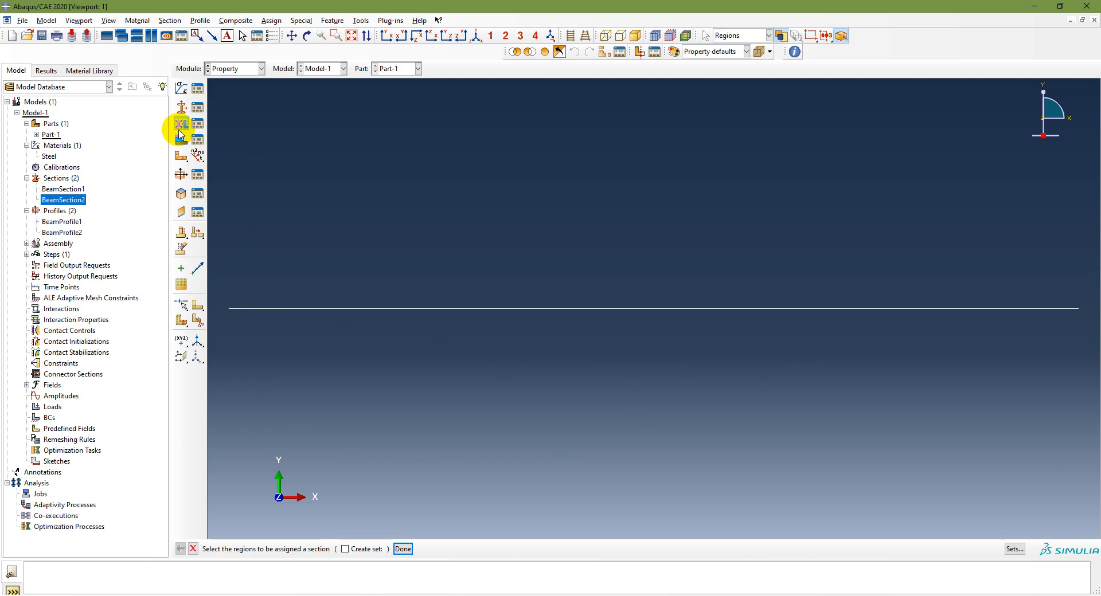
{"action": "left_click_drag", "start_coordinate": [223, 290], "coordinate": [1093, 342]}
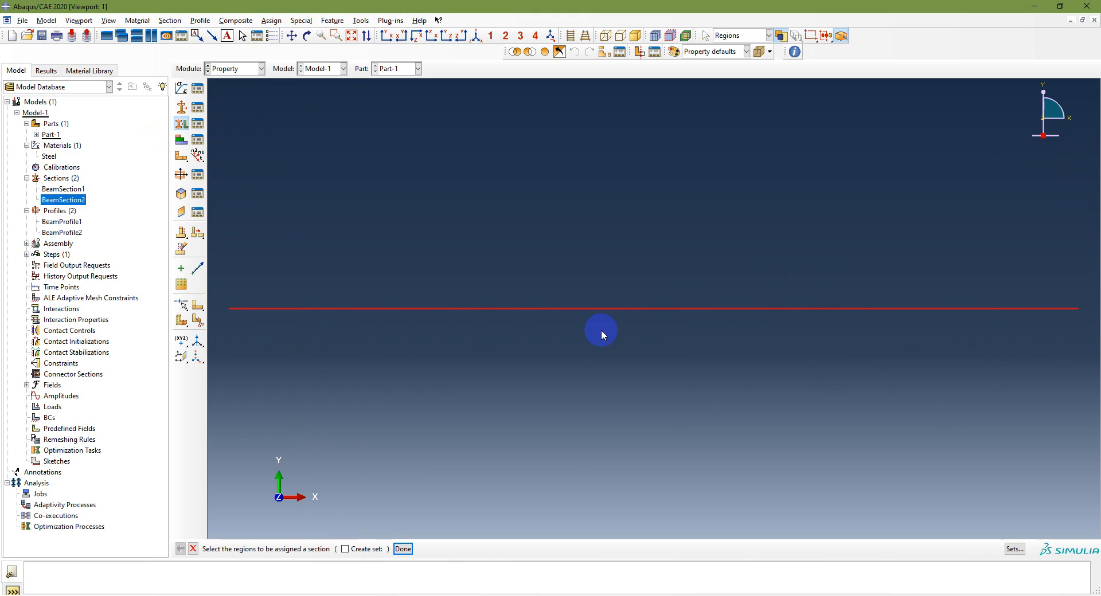
{"action": "left_click", "coordinate": [635, 281]}
{"action": "left_click_drag", "start_coordinate": [219, 291], "coordinate": [1097, 327]}
{"action": "left_click", "coordinate": [403, 547]}
{"action": "left_click", "coordinate": [402, 377]}
{"action": "left_click", "coordinate": [193, 550]}
{"action": "left_click", "coordinate": [392, 308]}
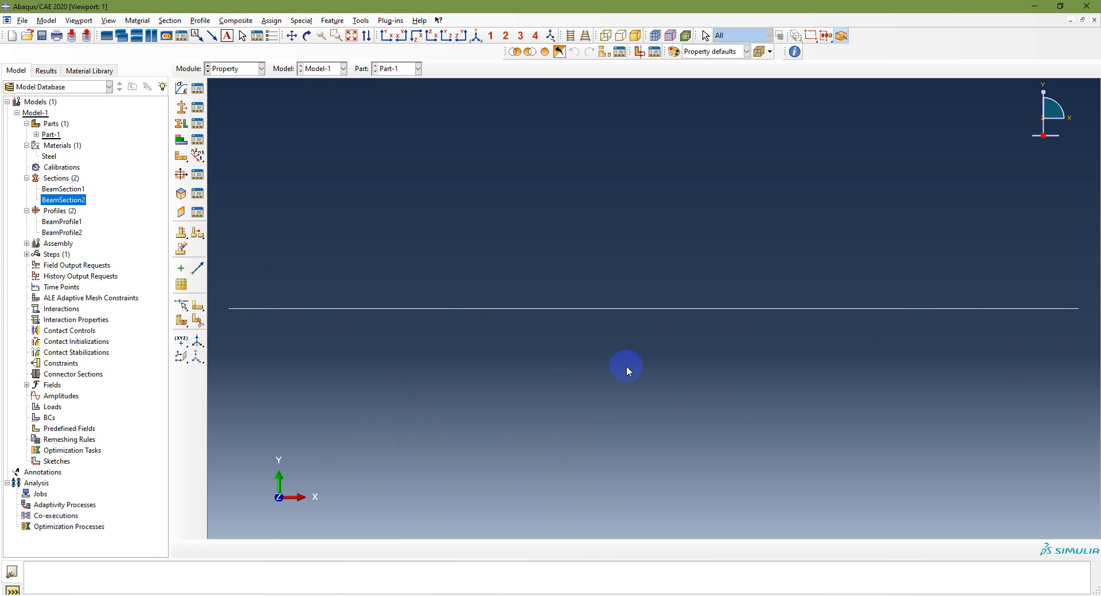
Switch from the Property module to the Part module for Part-1
{"action": "left_click", "coordinate": [639, 595]}
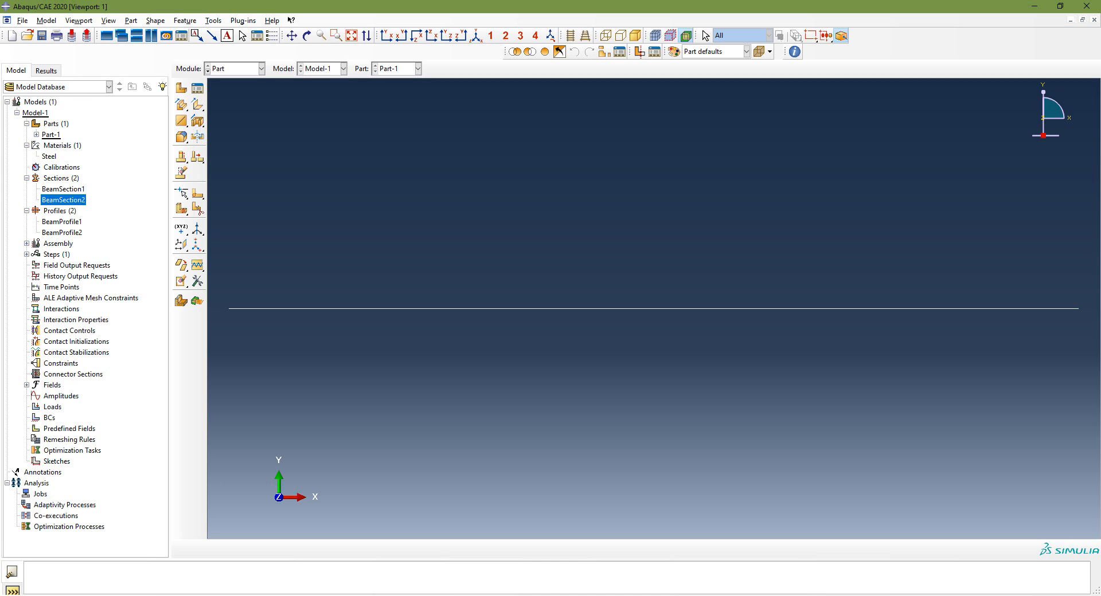
{"action": "left_click", "coordinate": [248, 75]}
{"action": "left_click", "coordinate": [240, 85]}
{"action": "left_click", "coordinate": [211, 21]}
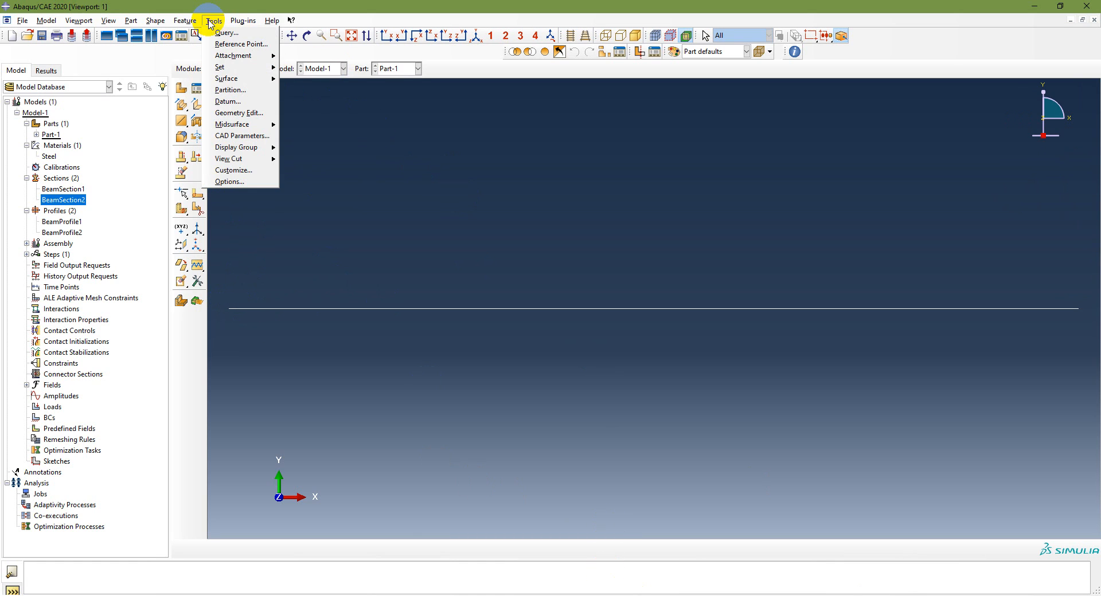
{"action": "left_click", "coordinate": [239, 91]}
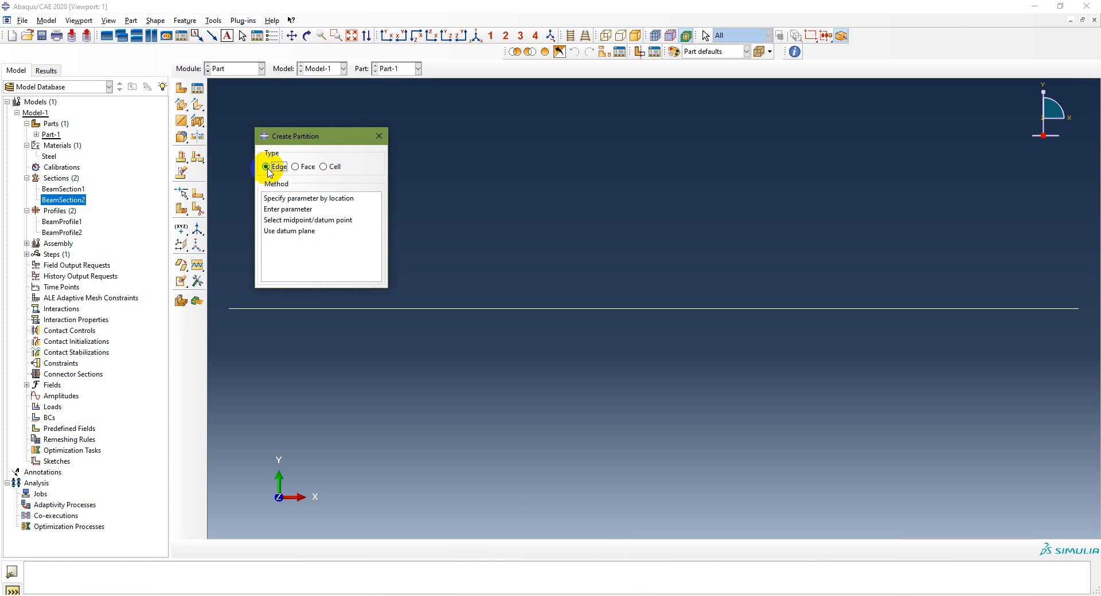
{"action": "left_click", "coordinate": [320, 198]}
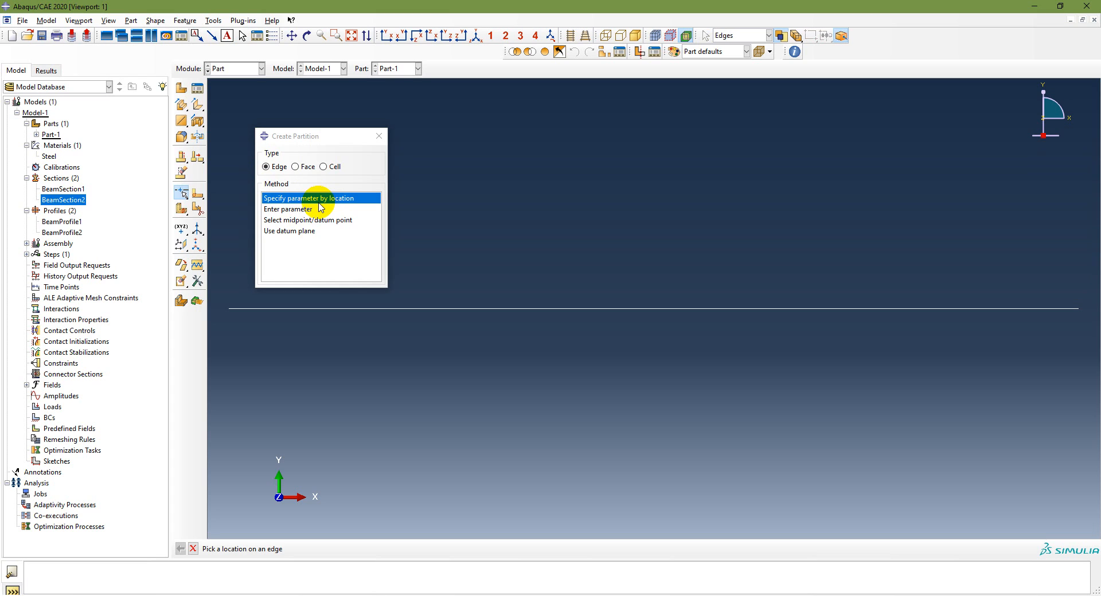
{"action": "left_click", "coordinate": [295, 168]}
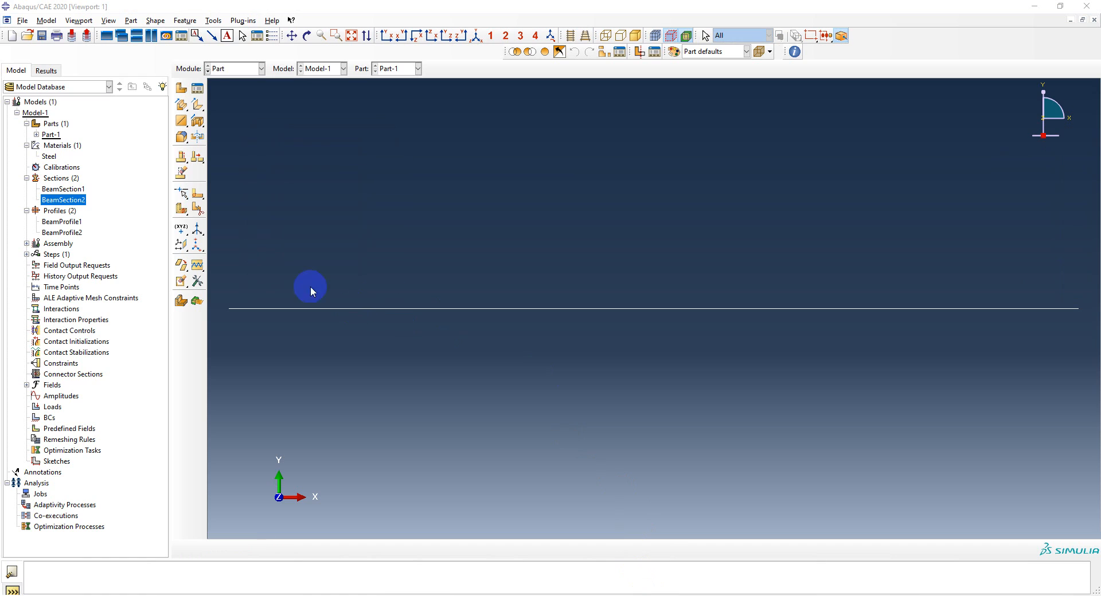
{"action": "left_click", "coordinate": [213, 20]}
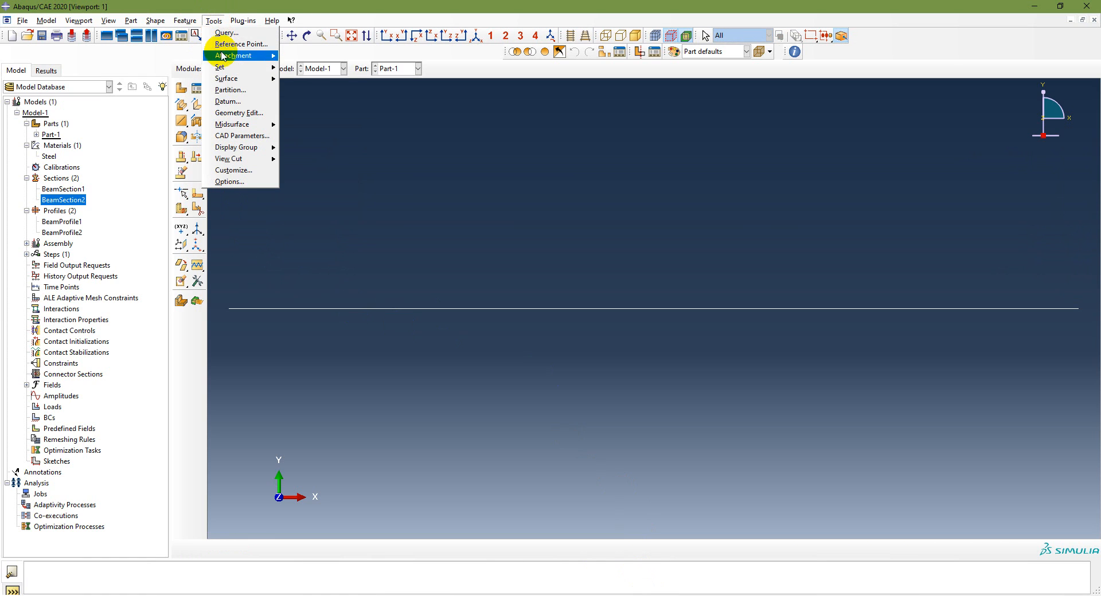
{"action": "left_click", "coordinate": [245, 93]}
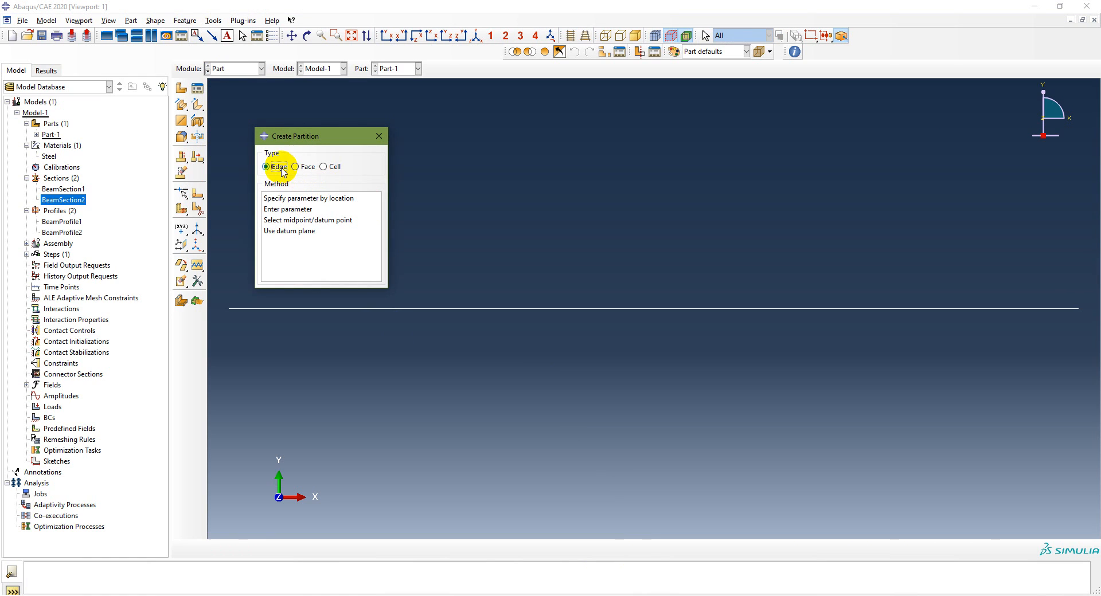
{"action": "left_click", "coordinate": [294, 199]}
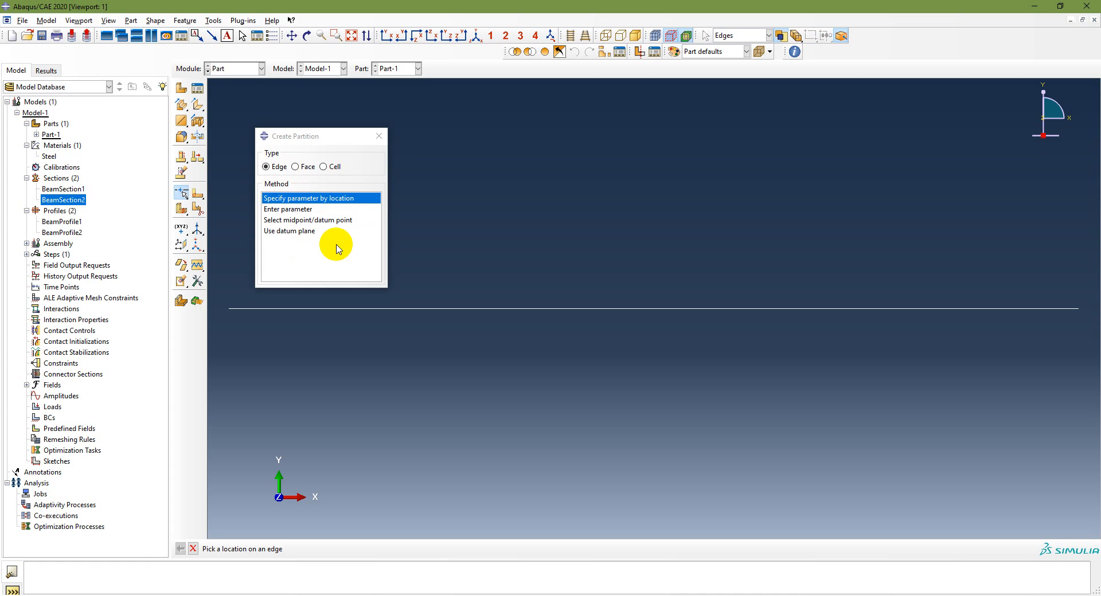
{"action": "left_click", "coordinate": [298, 210]}
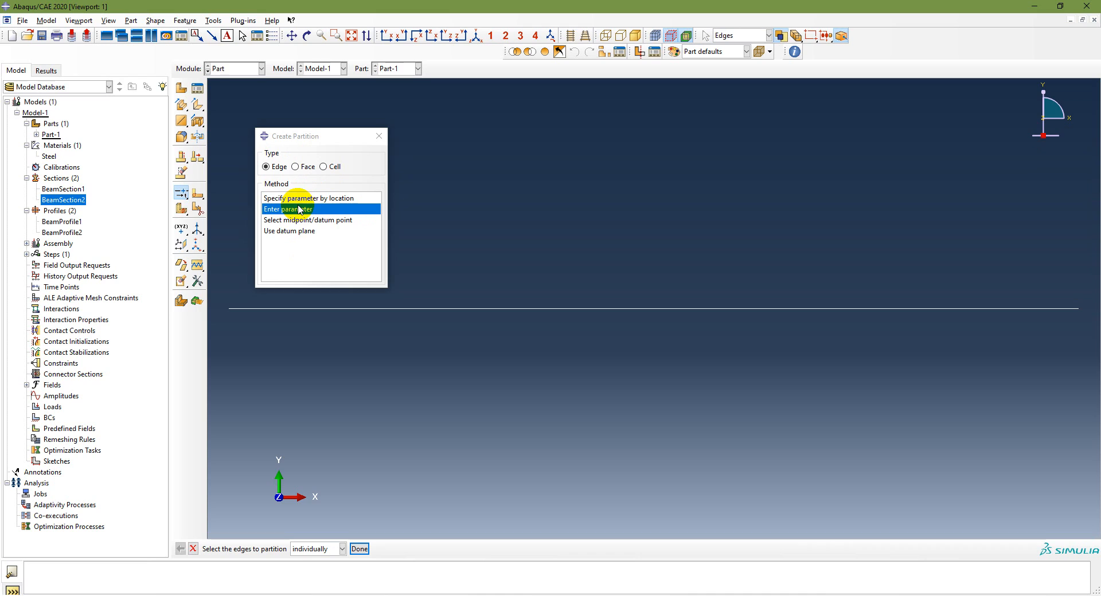
{"action": "left_click", "coordinate": [342, 549]}
{"action": "left_click", "coordinate": [342, 549]}
{"action": "left_click", "coordinate": [359, 549]}
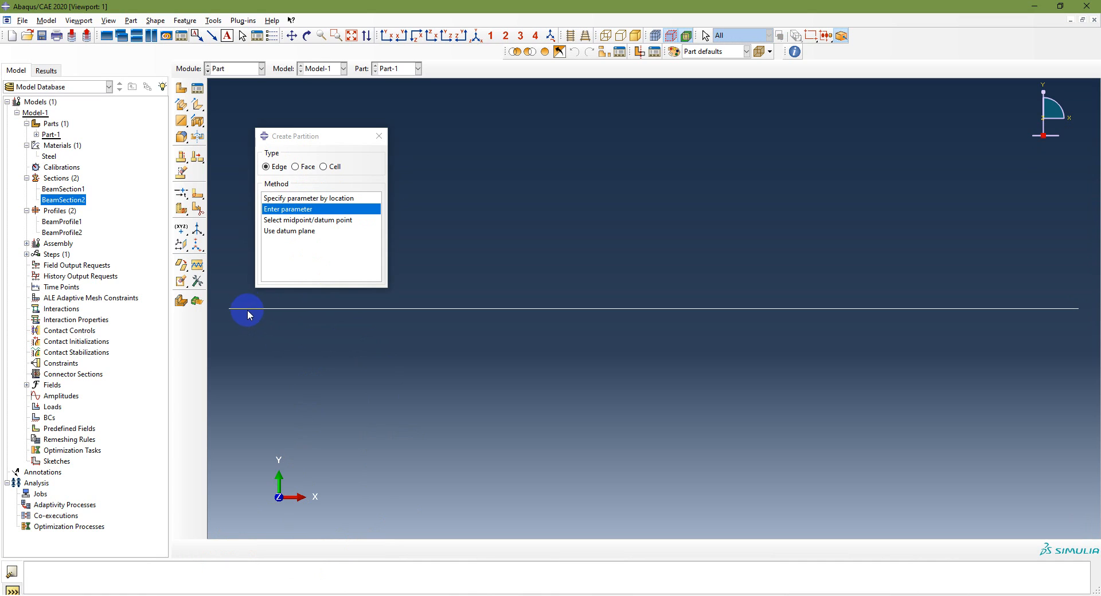
{"action": "left_click", "coordinate": [379, 136]}
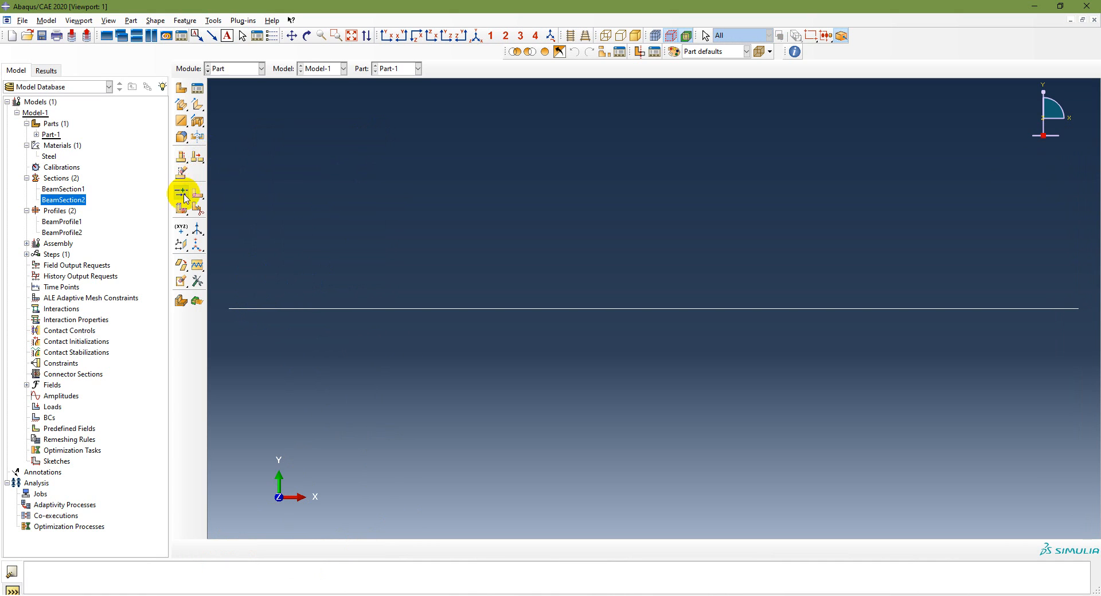
{"action": "left_click", "coordinate": [181, 232]}
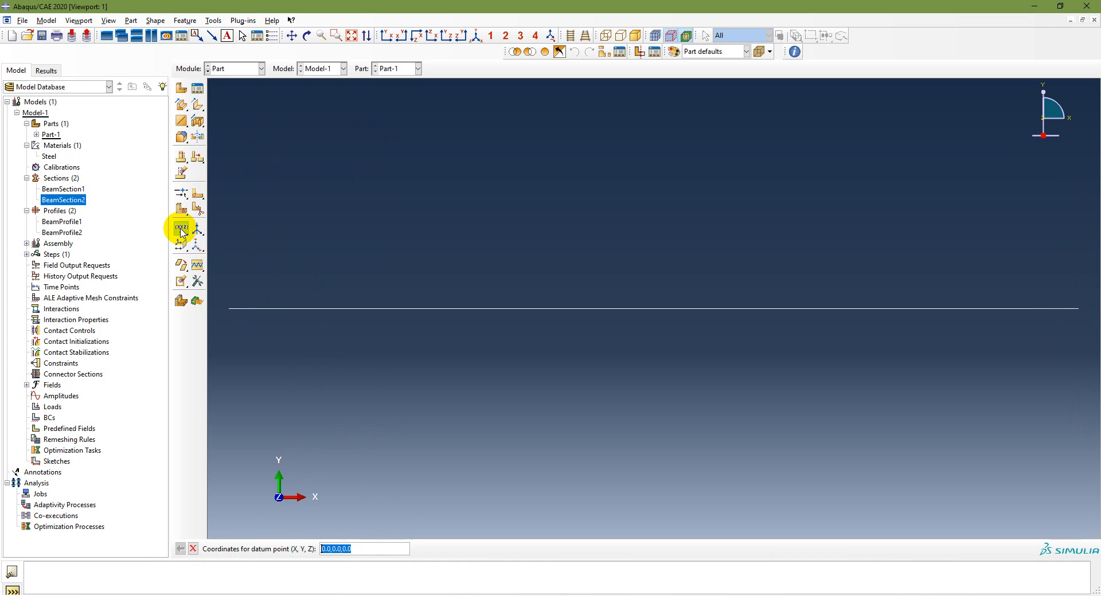
{"action": "key", "text": "Return"}
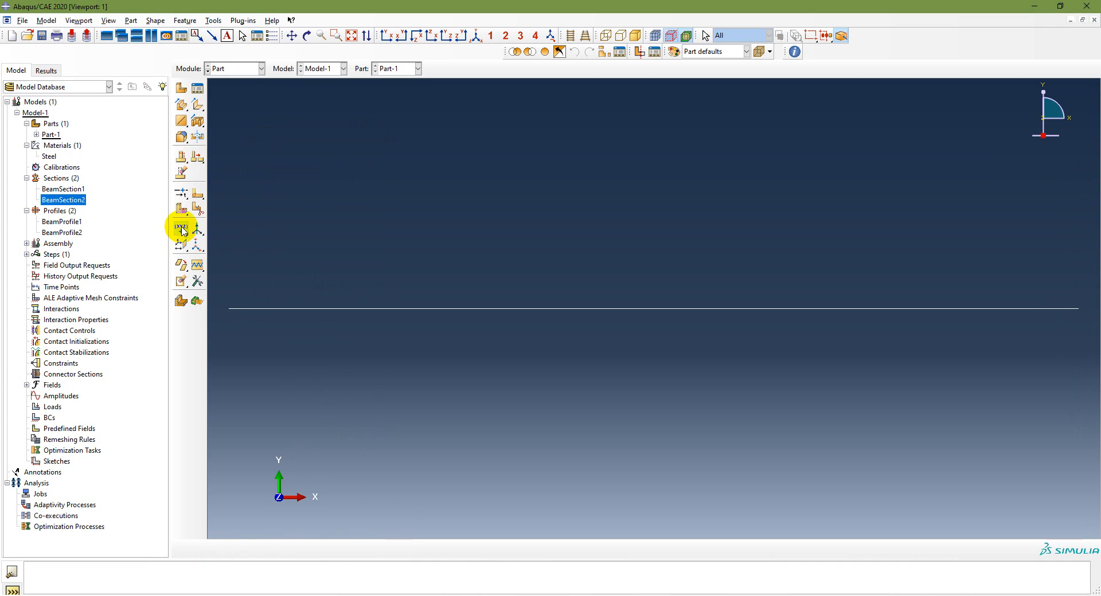
{"action": "left_click", "coordinate": [183, 195]}
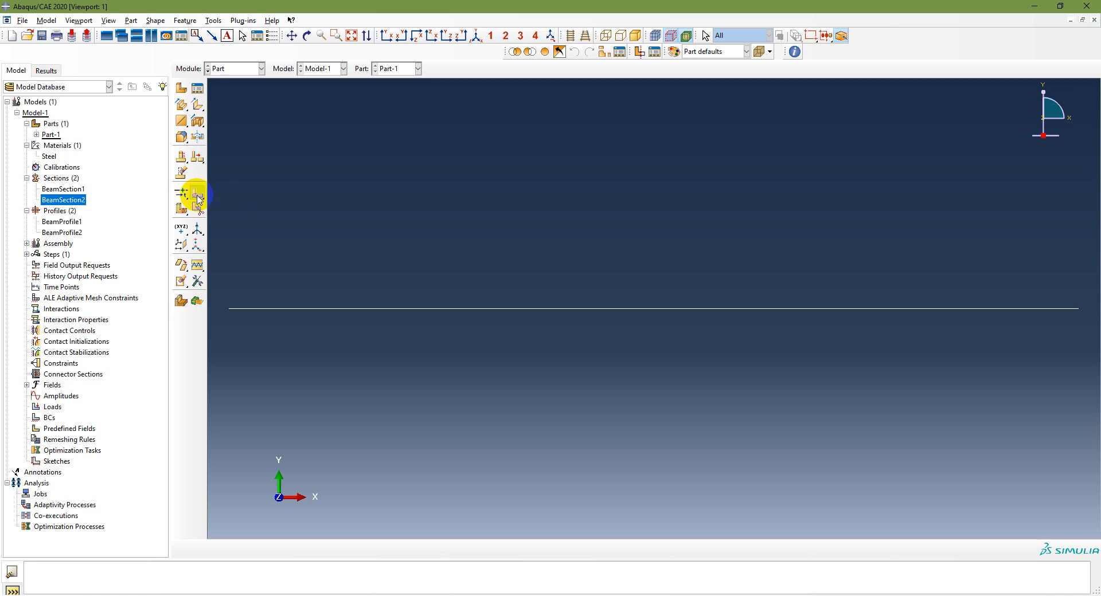
{"action": "left_click", "coordinate": [184, 195]}
{"action": "left_click", "coordinate": [230, 195]}
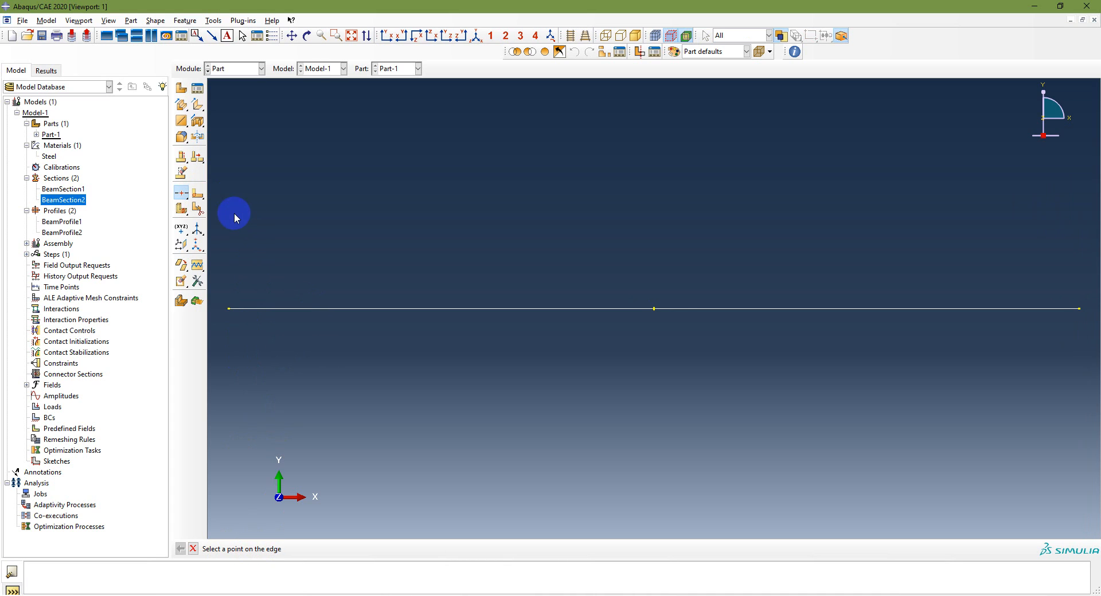
{"action": "left_click_drag", "start_coordinate": [183, 191], "coordinate": [229, 200]}
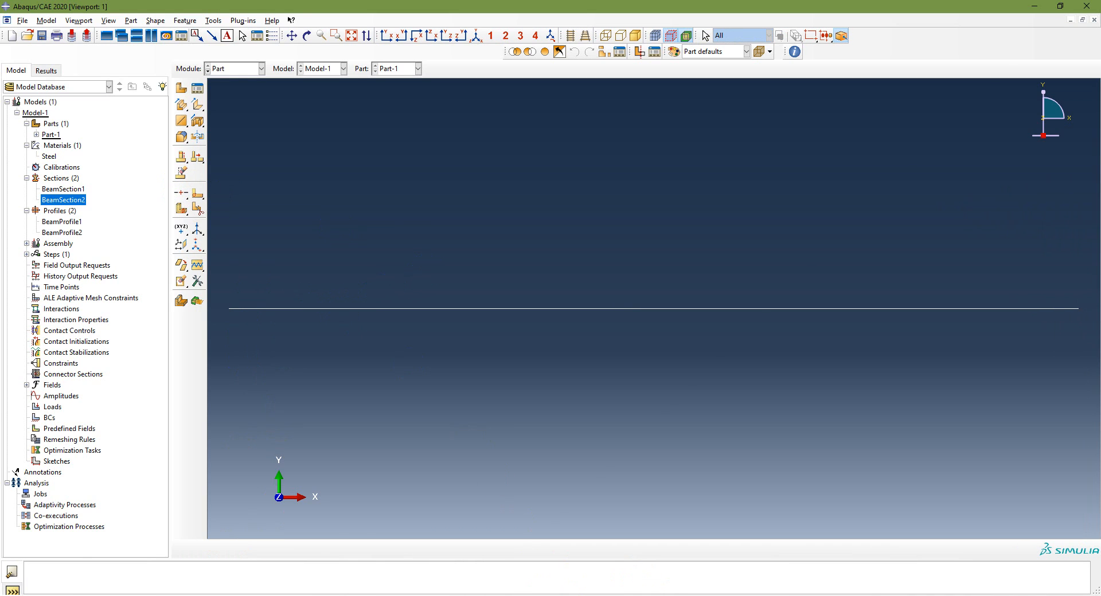
{"action": "left_click", "coordinate": [182, 195]}
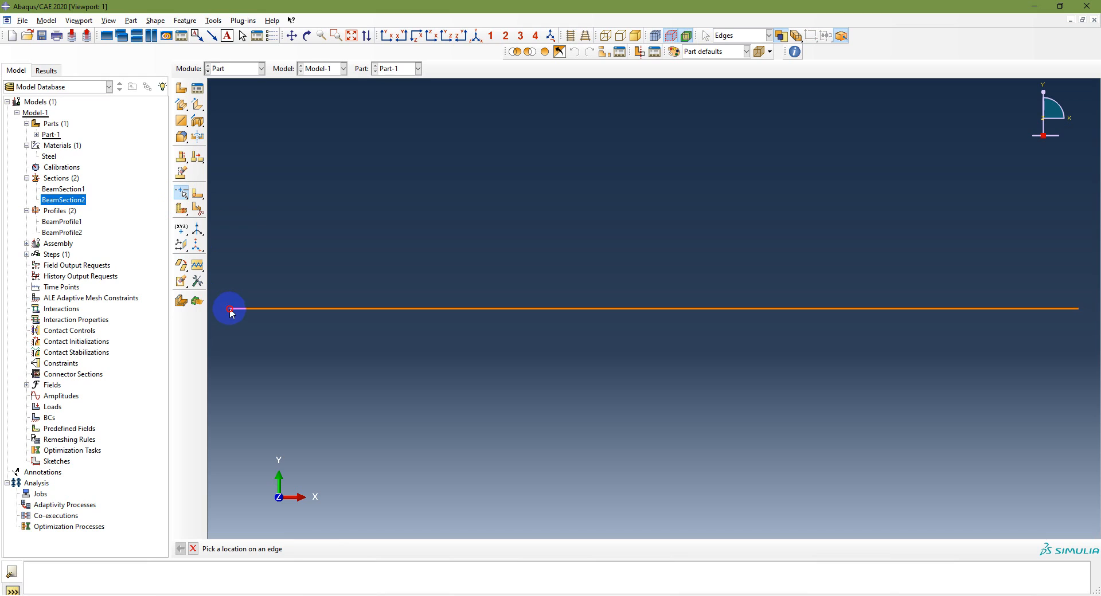
{"action": "left_click", "coordinate": [259, 309]}
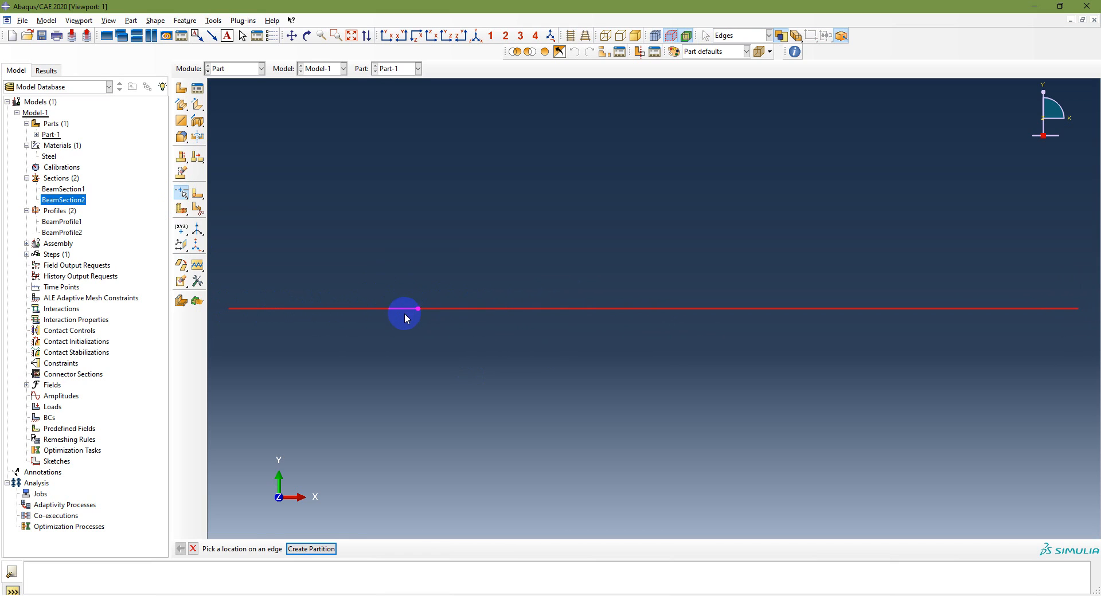
{"action": "left_click", "coordinate": [377, 308]}
{"action": "left_click", "coordinate": [192, 549]}
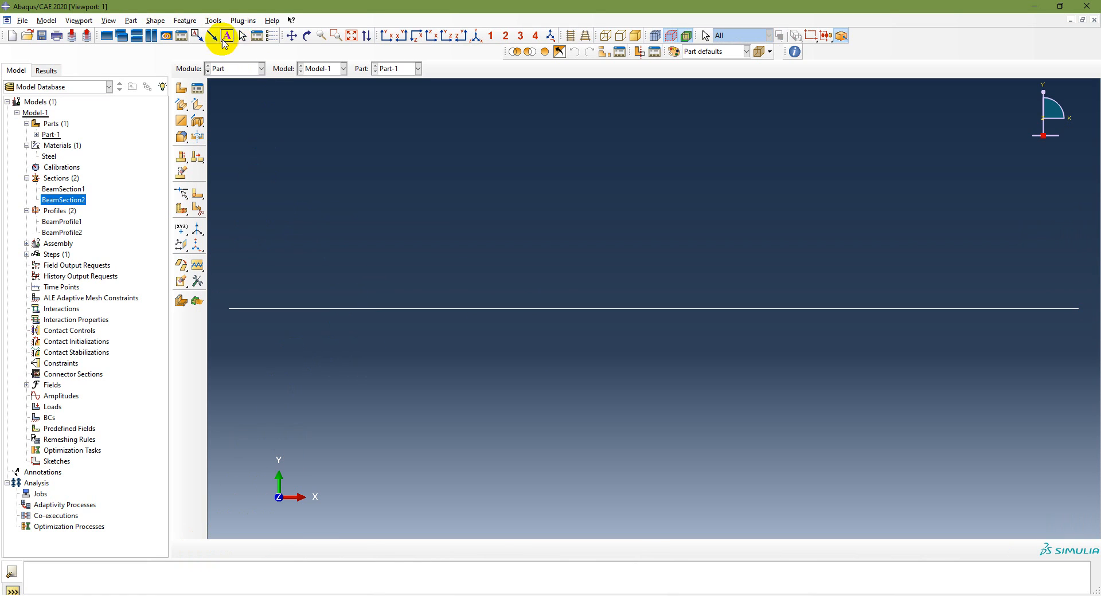
Create two datum points on the beam by coordinates, at X = 2 and X = 4 with Y and Z at 0
{"action": "left_click", "coordinate": [213, 21]}
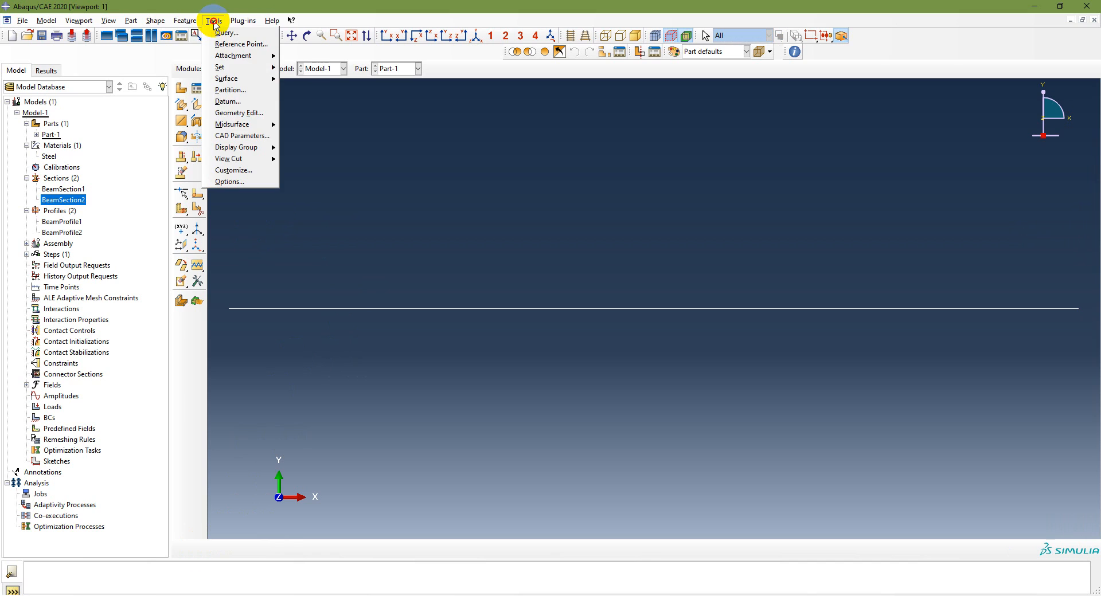
{"action": "left_click", "coordinate": [250, 102]}
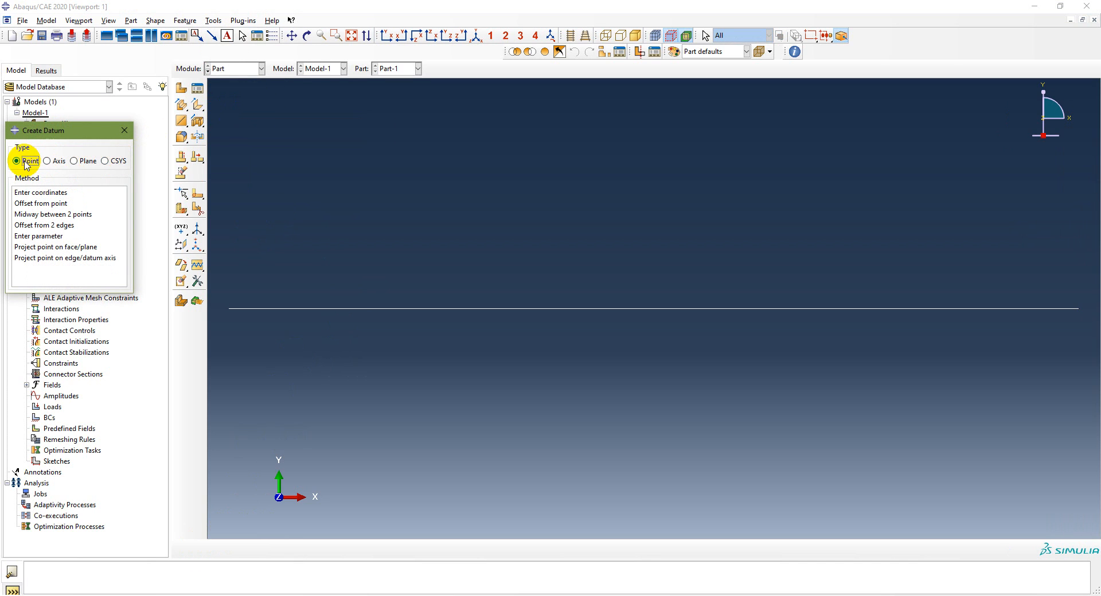
{"action": "left_click", "coordinate": [37, 194]}
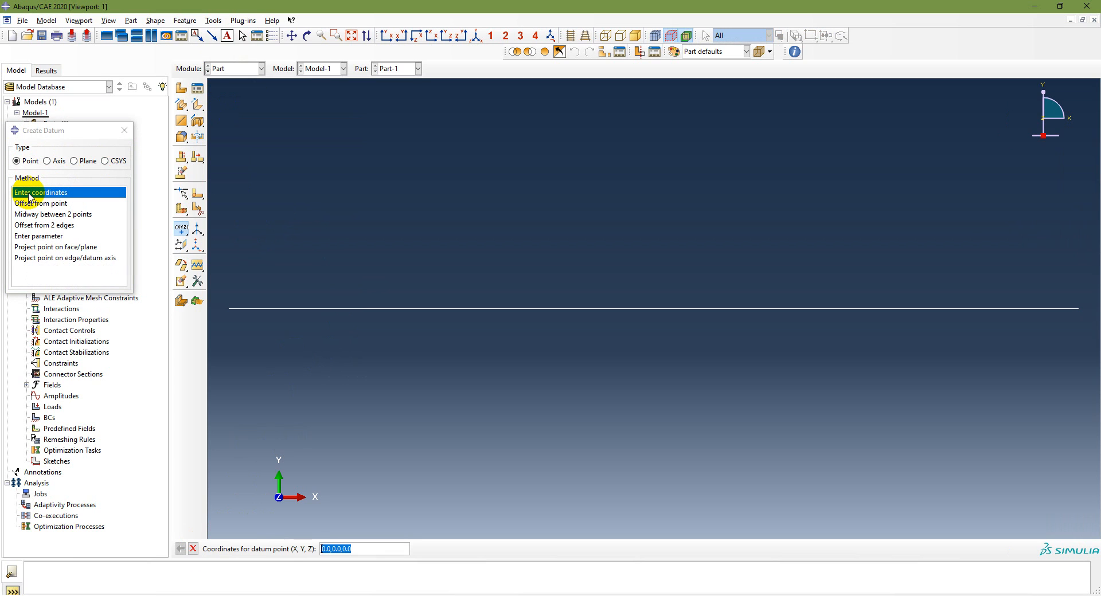
{"action": "left_click", "coordinate": [124, 130]}
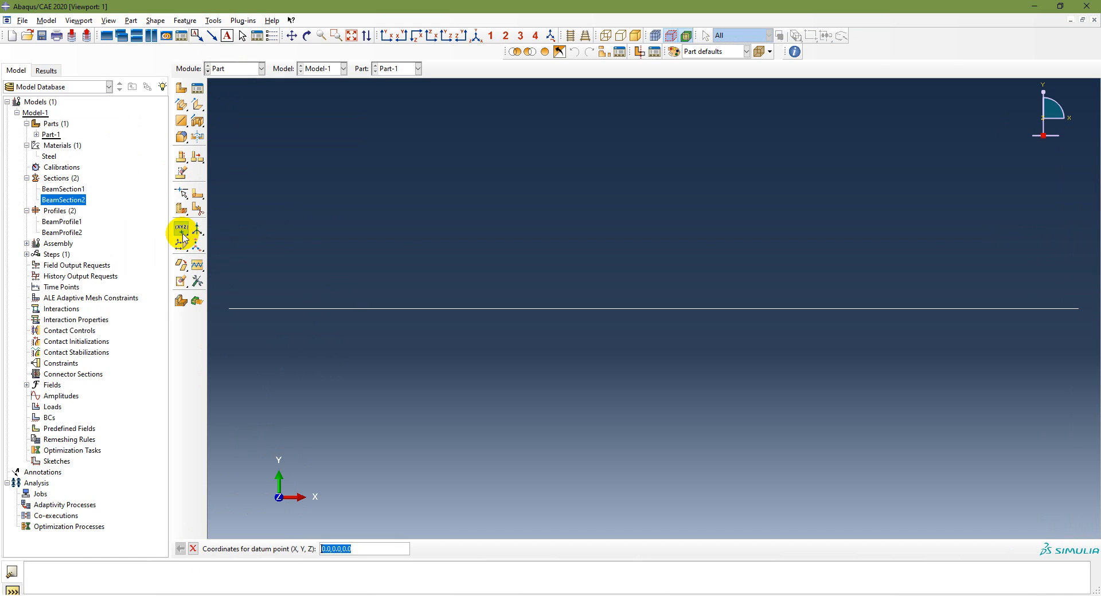
{"action": "left_click", "coordinate": [359, 550]}
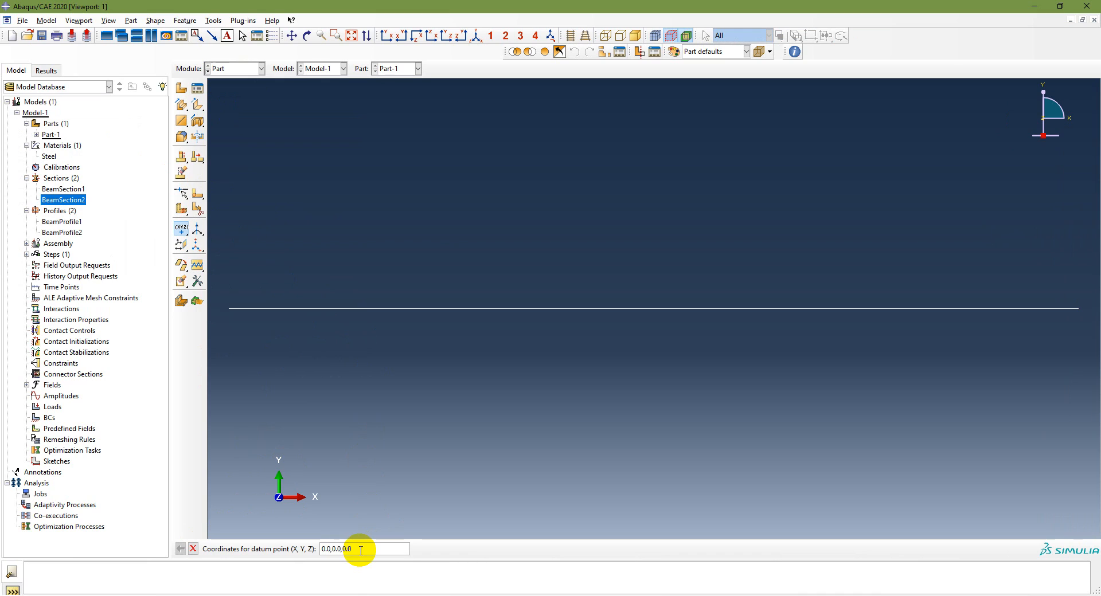
{"action": "key", "text": "Home"}
{"action": "key", "text": "shift+Right"}
{"action": "key", "text": "Return"}
{"action": "left_click", "coordinate": [360, 550]}
{"action": "key", "text": "Home"}
{"action": "key", "text": "shift+Right"}
{"action": "key", "text": "Return"}
Create a third datum point on the beam at X = 7 with Y and Z at 0, and end the datum command
{"action": "left_click", "coordinate": [360, 550]}
{"action": "key", "text": "Home"}
{"action": "key", "text": "shift+Right"}
{"action": "type", "text": "7"}
{"action": "key", "text": "Return"}
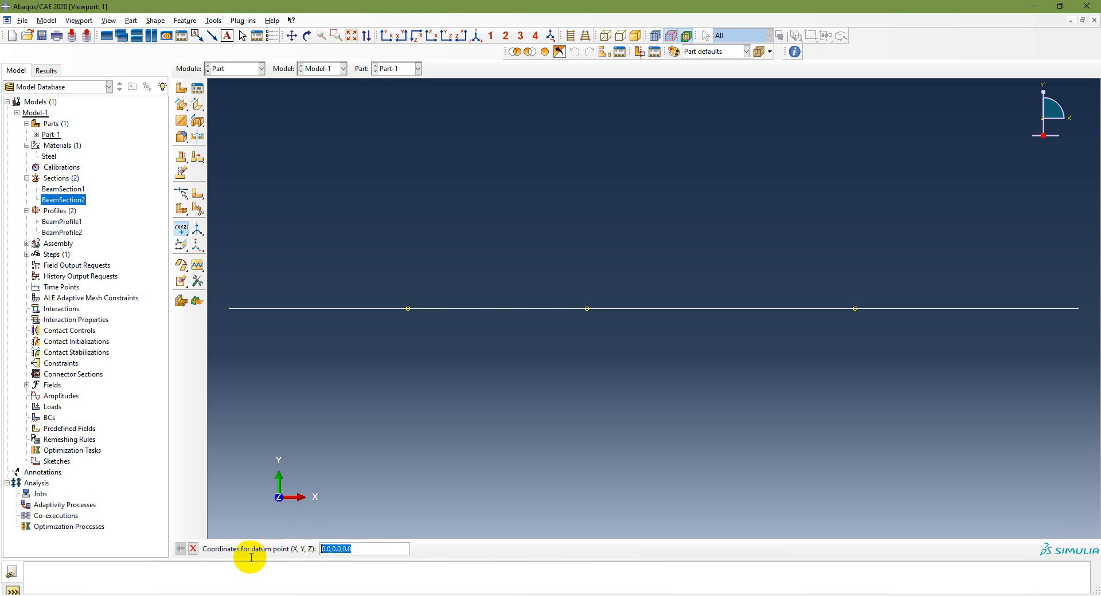
{"action": "left_click", "coordinate": [193, 548]}
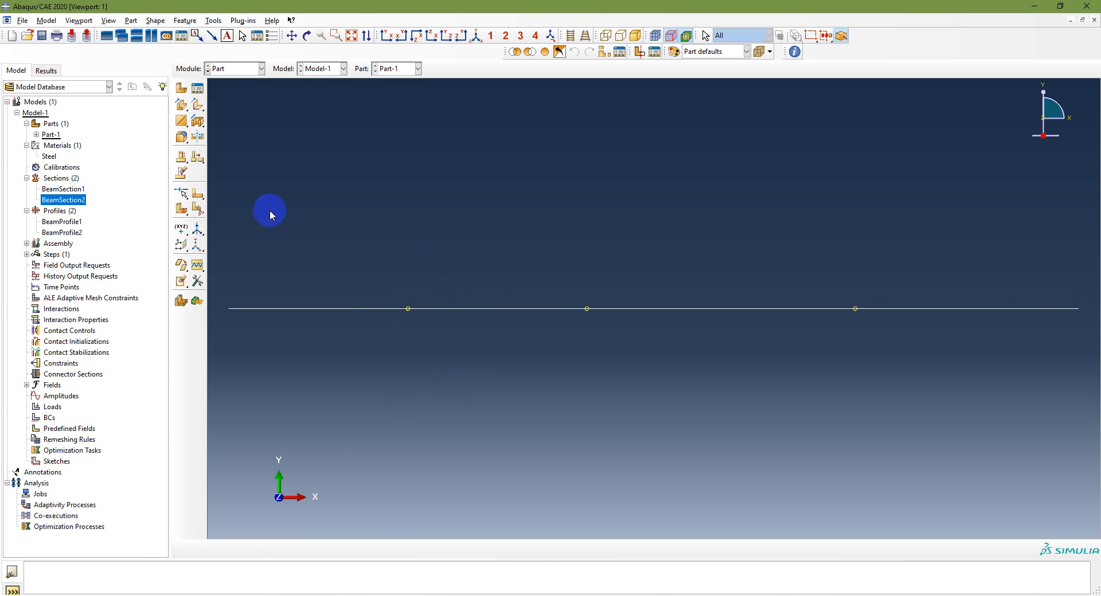
Try to partition the beam edge at the first two datum points with Specify Parameter by Location
{"action": "left_click", "coordinate": [184, 196]}
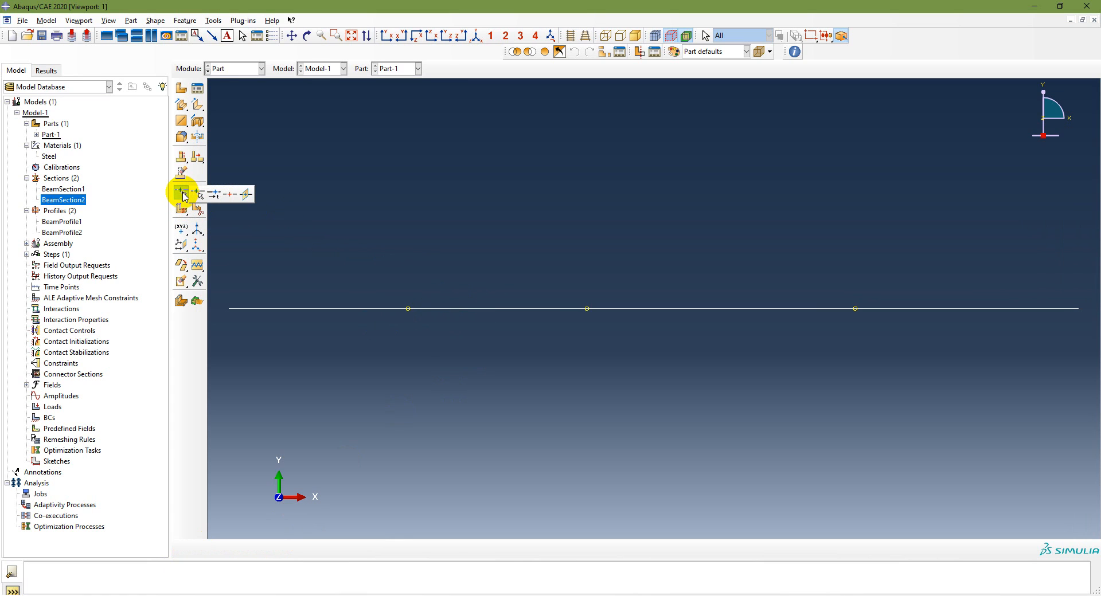
{"action": "left_click", "coordinate": [198, 194]}
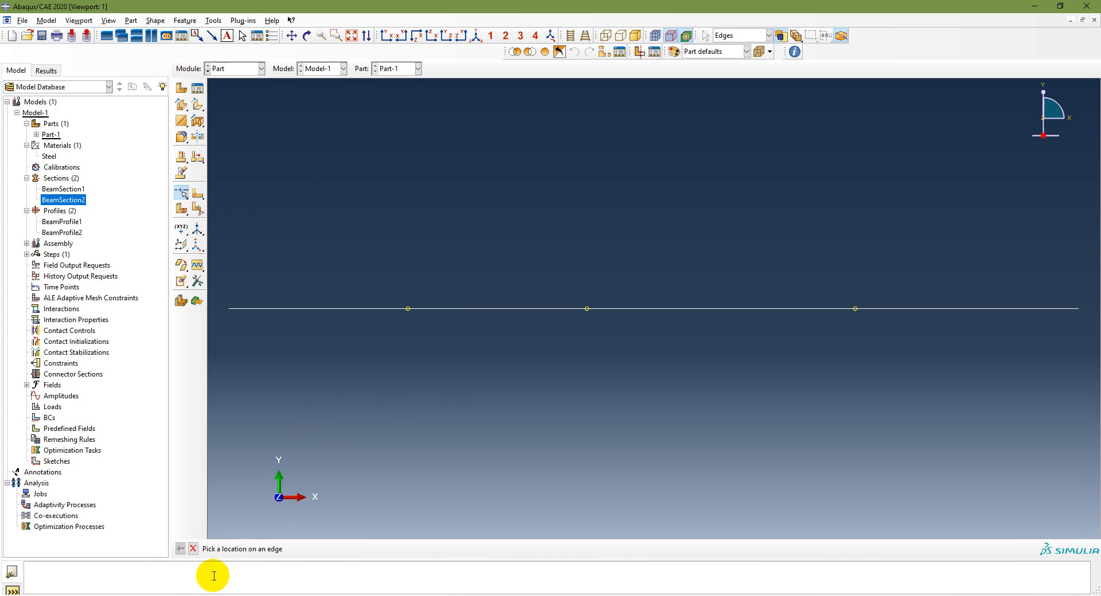
{"action": "left_click", "coordinate": [408, 308]}
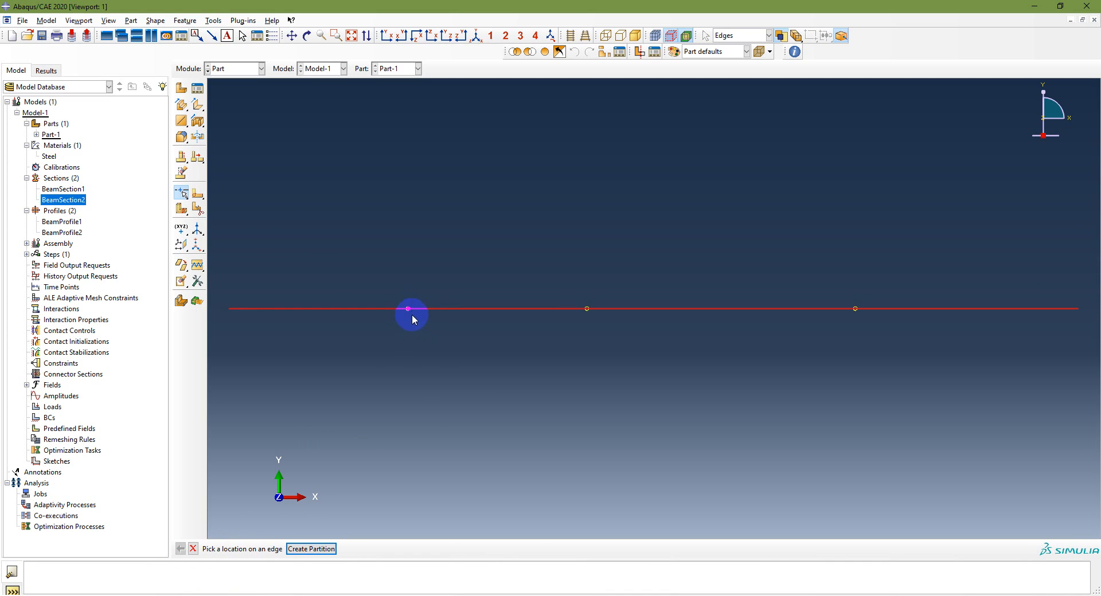
{"action": "left_click", "coordinate": [318, 548]}
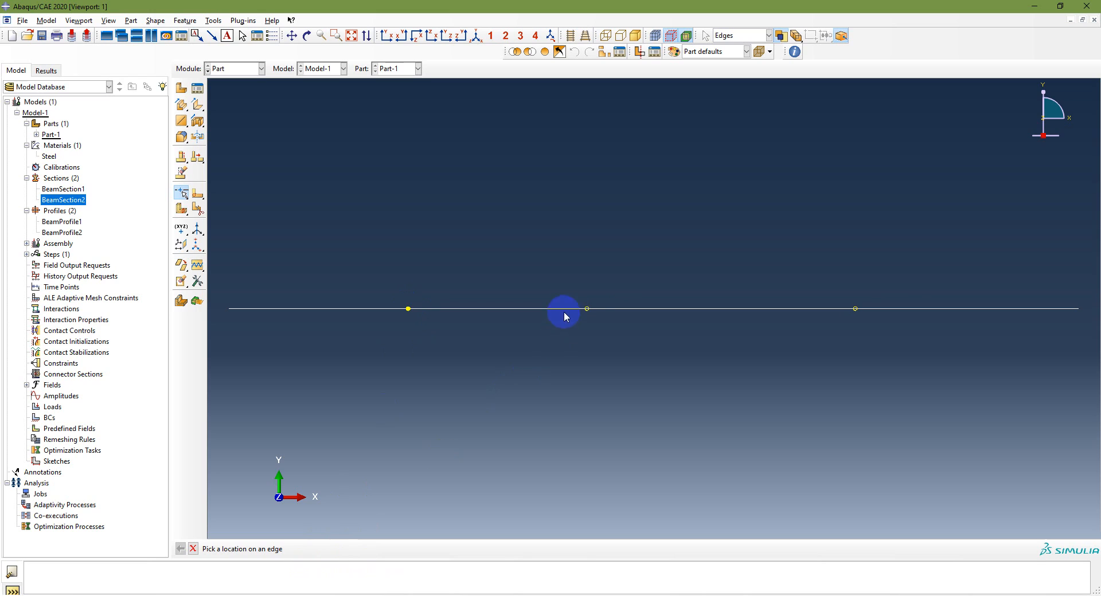
{"action": "left_click", "coordinate": [586, 309]}
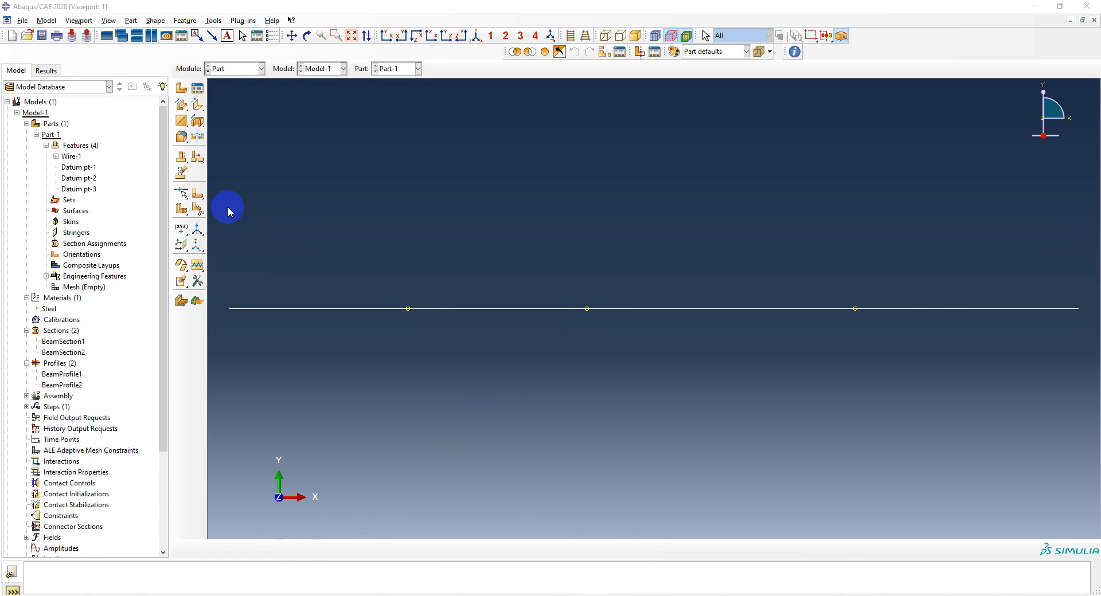
Partition the beam edge at the X = 2 and X = 4 datum points with the Select Midpoint/Datum Point method
{"action": "left_click_drag", "start_coordinate": [181, 194], "coordinate": [235, 202]}
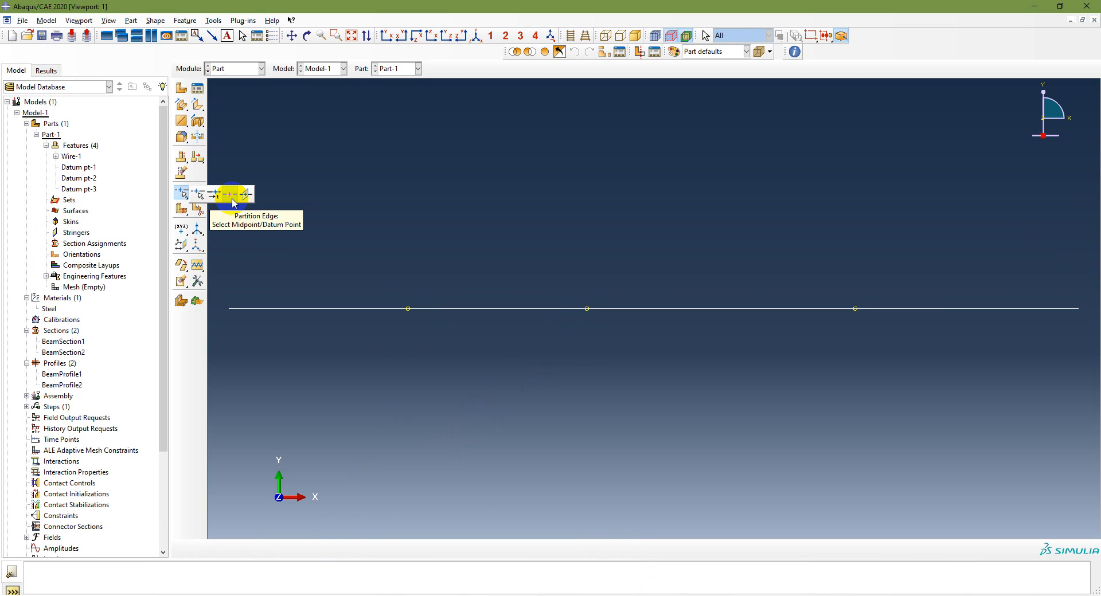
{"action": "left_click_drag", "start_coordinate": [232, 201], "coordinate": [232, 201]}
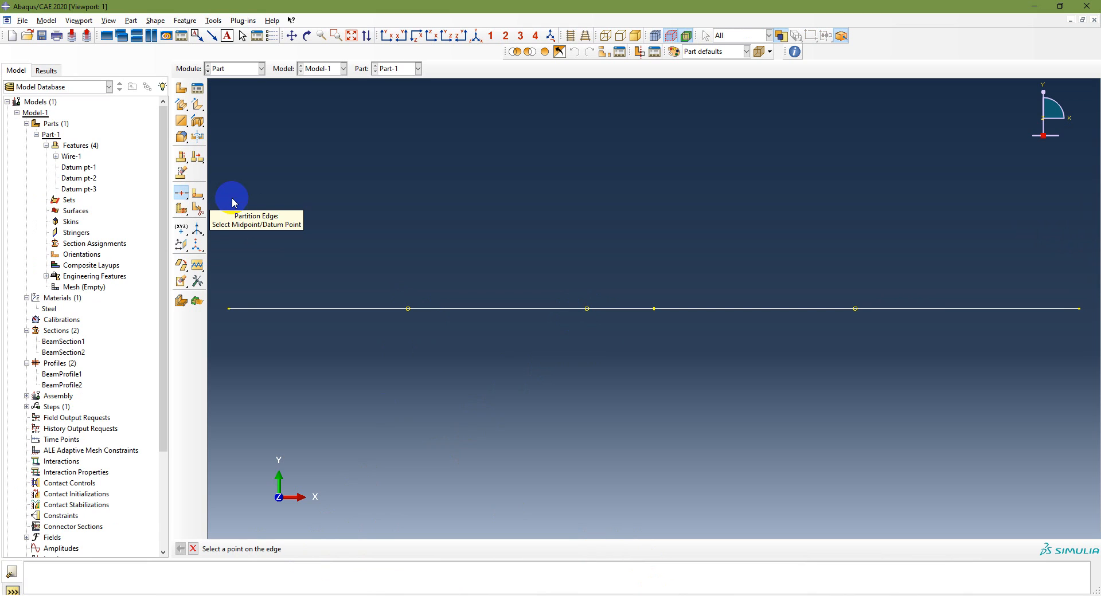
{"action": "left_click", "coordinate": [408, 309]}
{"action": "left_click", "coordinate": [302, 548]}
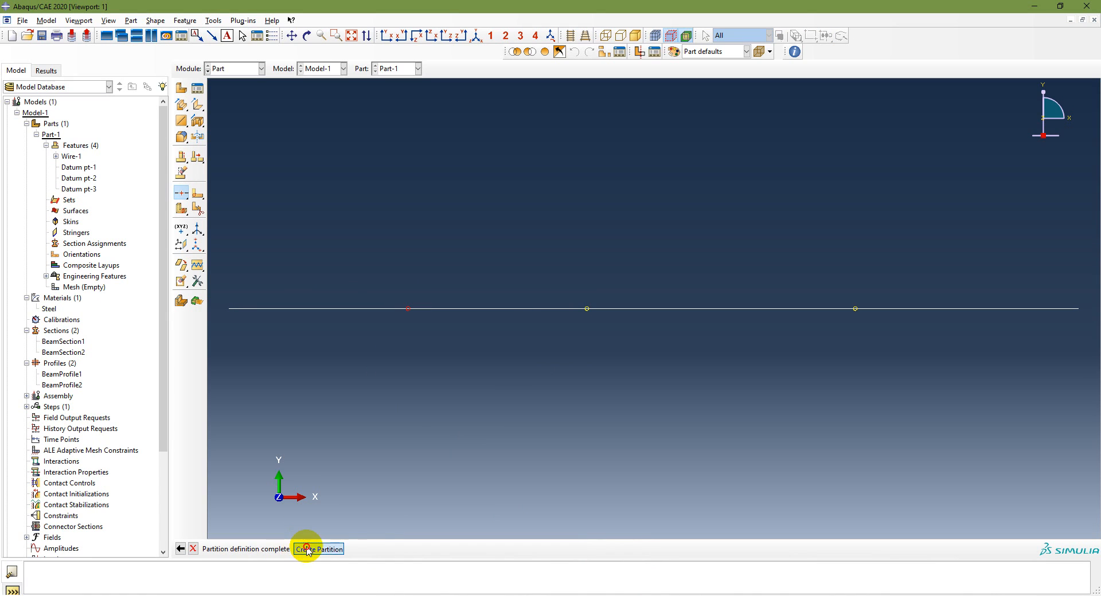
{"action": "left_click", "coordinate": [586, 308]}
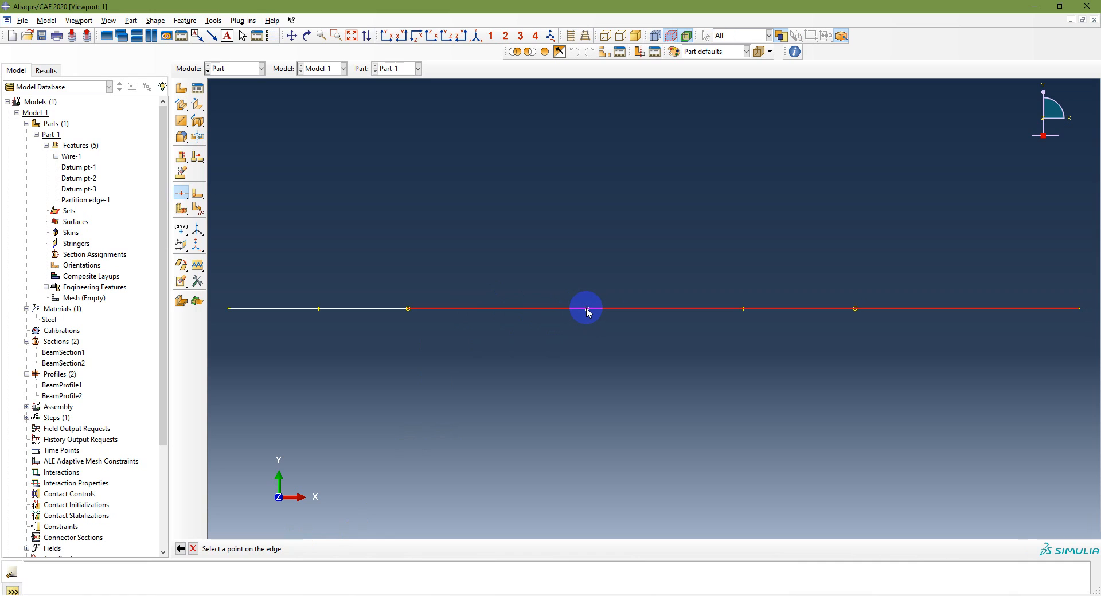
{"action": "left_click", "coordinate": [586, 308]}
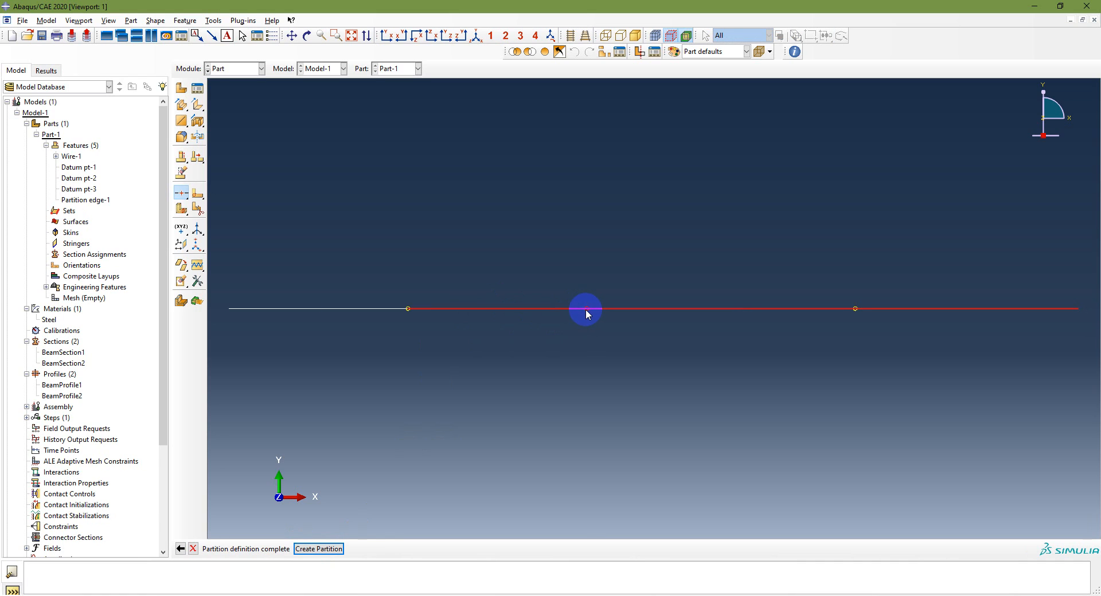
{"action": "left_click", "coordinate": [319, 549]}
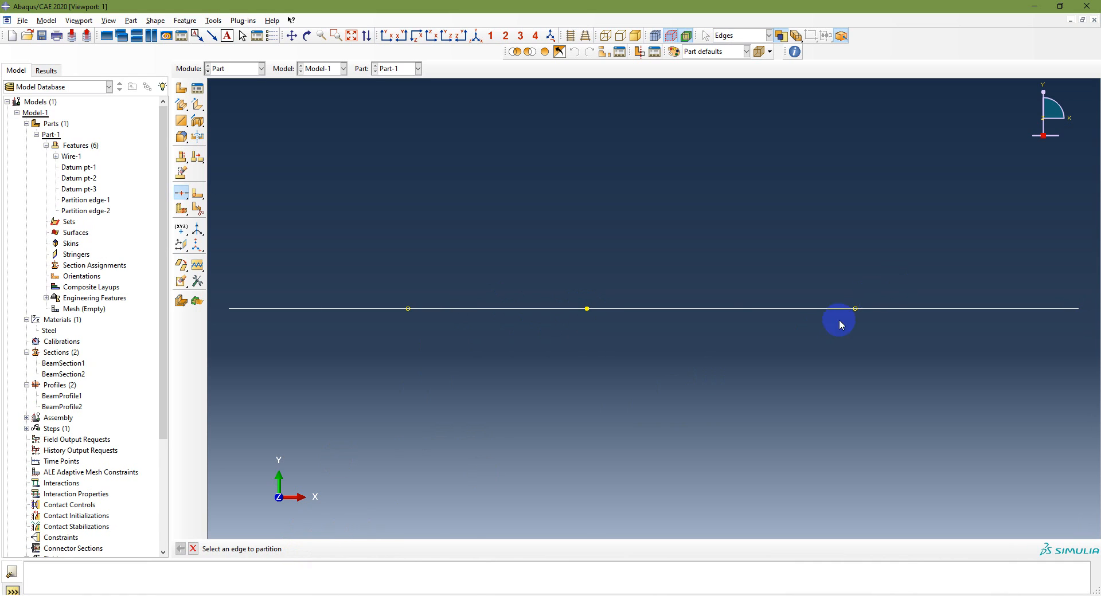
Partition the beam edge beyond X = 4 at the X = 7 datum point with the Select Midpoint/Datum Point method
{"action": "scroll", "coordinate": [858, 307], "scroll_direction": "down", "scroll_amount": 2}
{"action": "scroll", "coordinate": [856, 308], "scroll_direction": "up", "scroll_amount": 5}
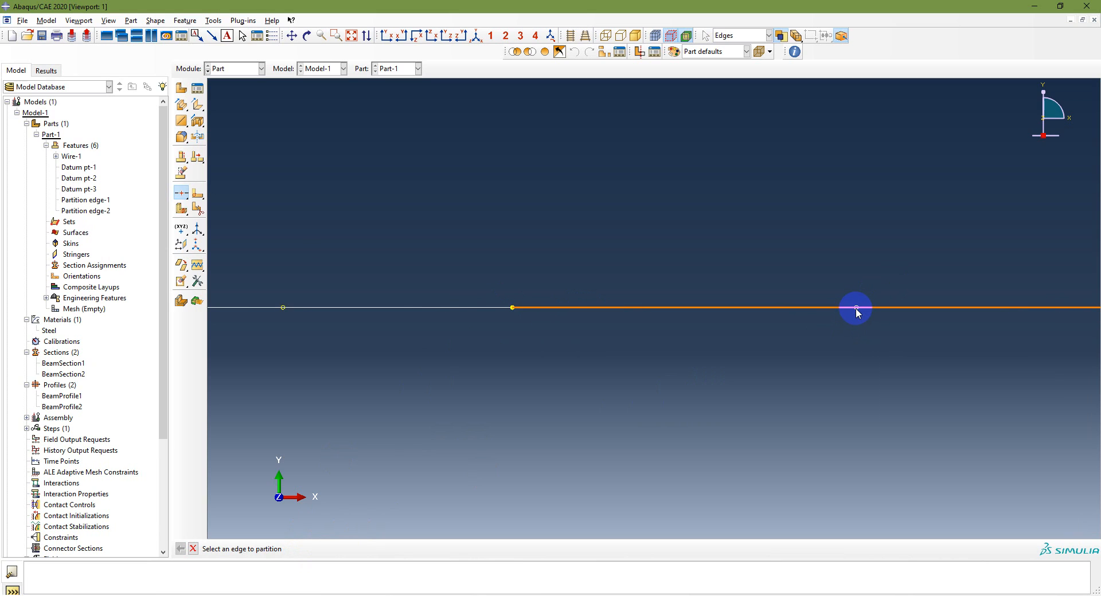
{"action": "left_click", "coordinate": [857, 305]}
{"action": "left_click", "coordinate": [856, 305]}
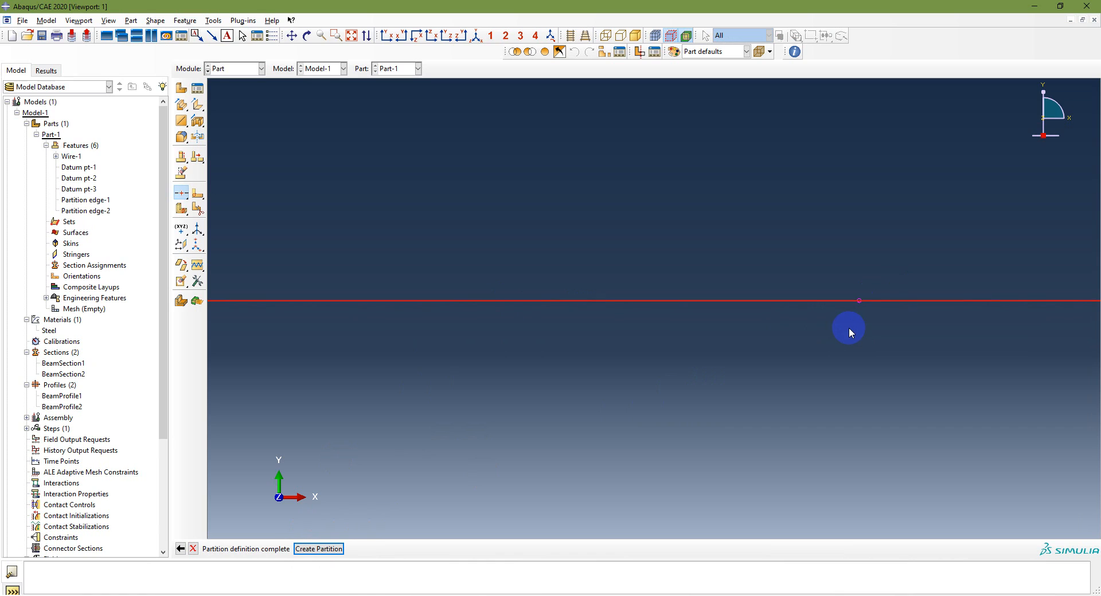
{"action": "left_click", "coordinate": [351, 35]}
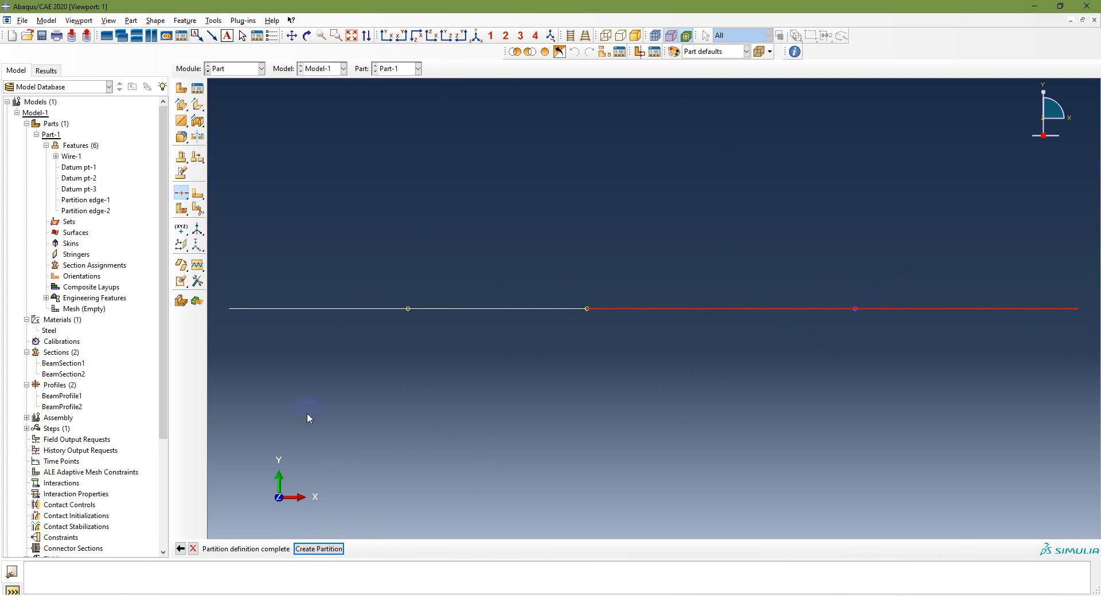
{"action": "left_click", "coordinate": [318, 549]}
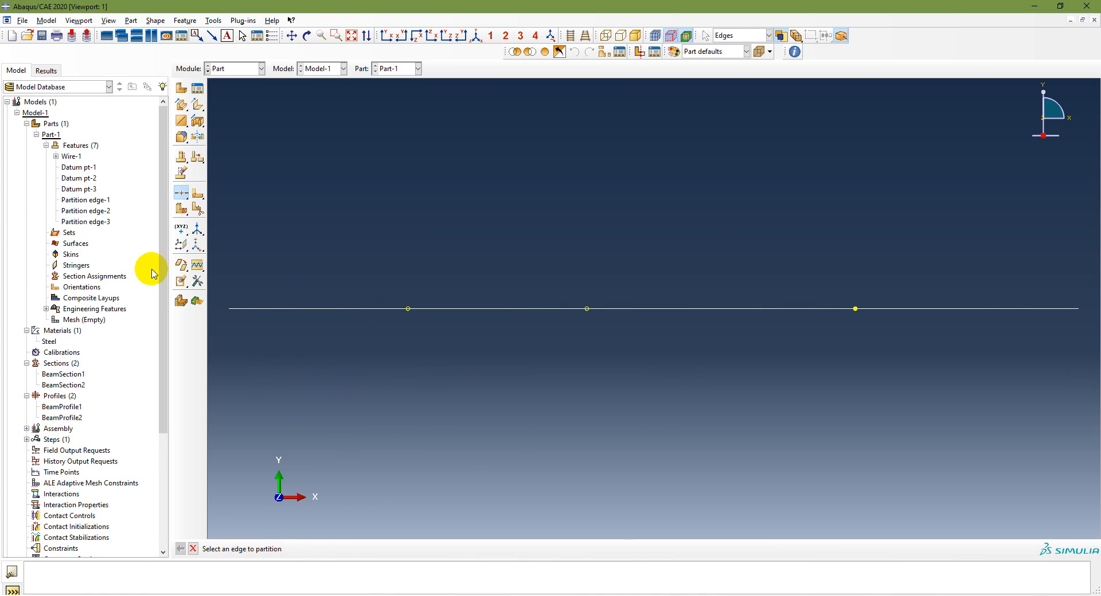
Review the datum points and edge partitions of Part-1 one by one to check their locations on the beam
{"action": "left_click", "coordinate": [36, 134]}
{"action": "left_click", "coordinate": [36, 134]}
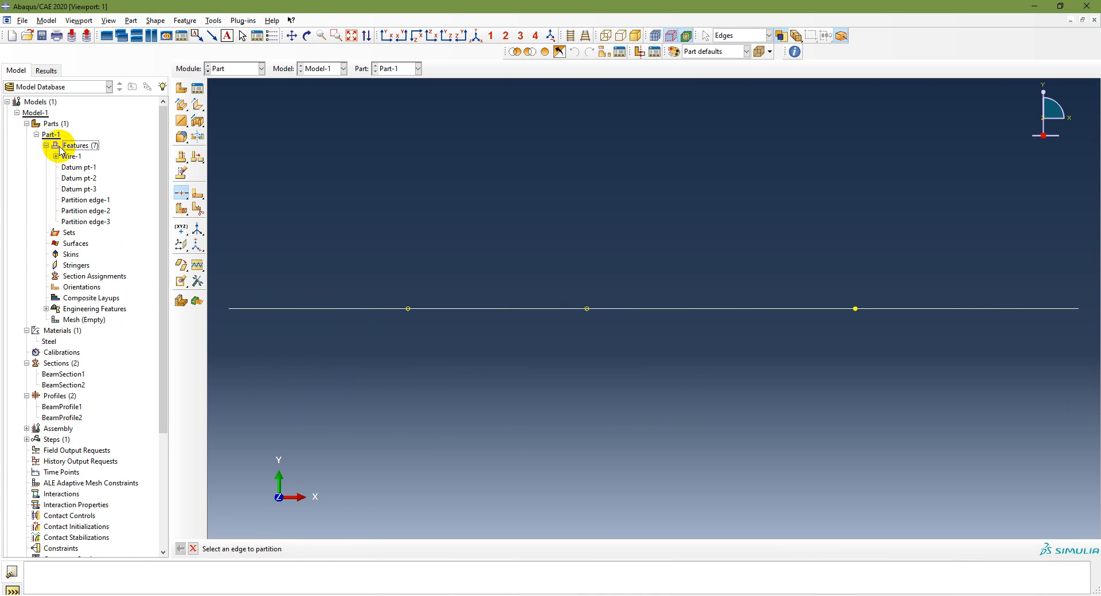
{"action": "left_click", "coordinate": [77, 167]}
{"action": "left_click", "coordinate": [81, 179]}
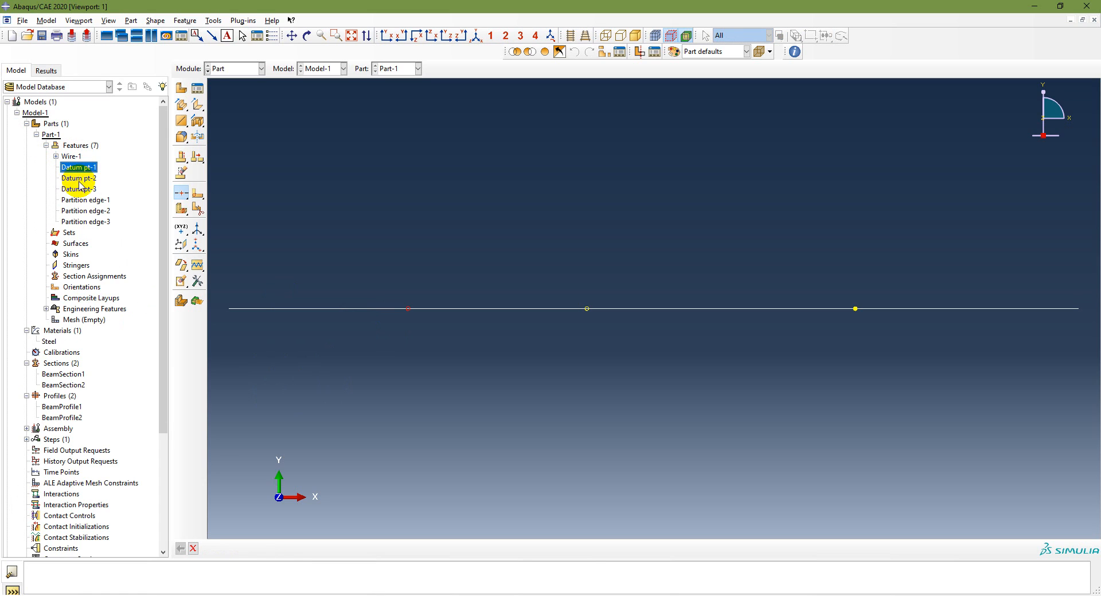
{"action": "left_click", "coordinate": [80, 189]}
{"action": "left_click", "coordinate": [83, 201]}
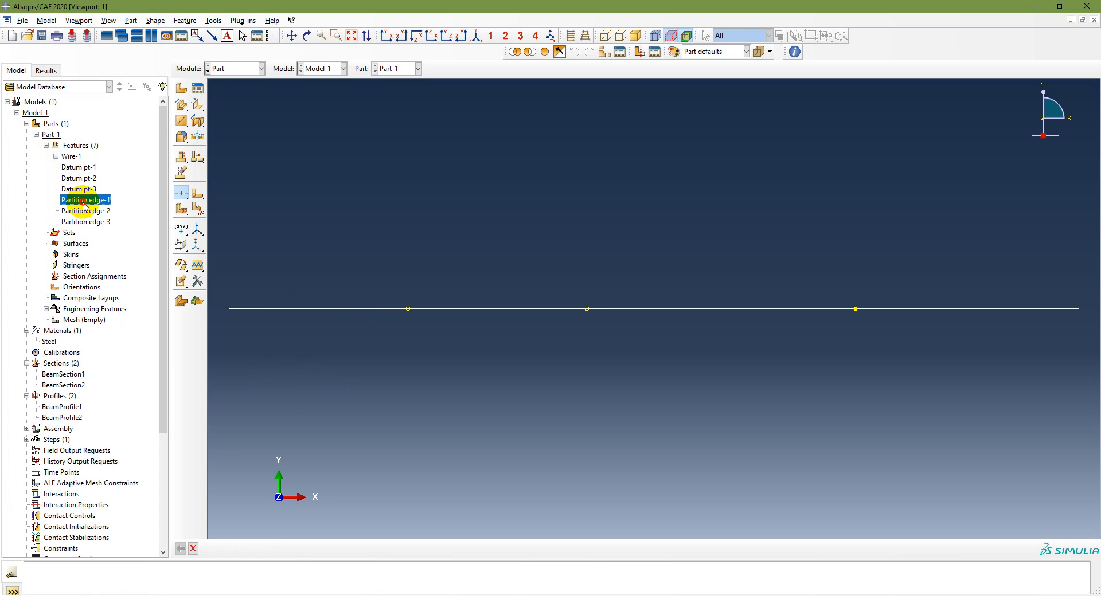
{"action": "left_click", "coordinate": [85, 211]}
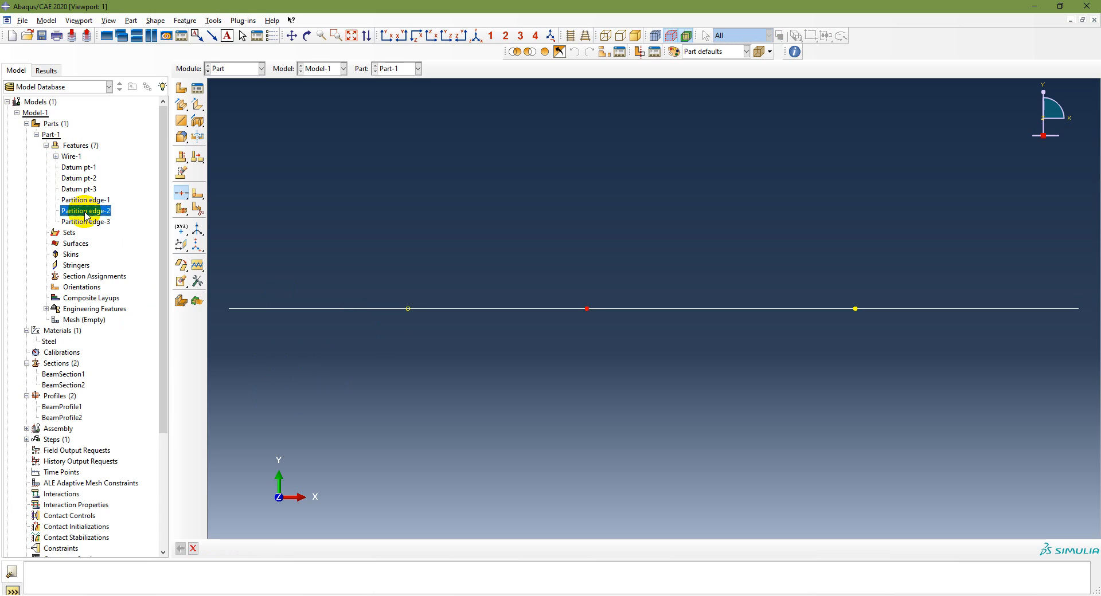
{"action": "left_click", "coordinate": [86, 222]}
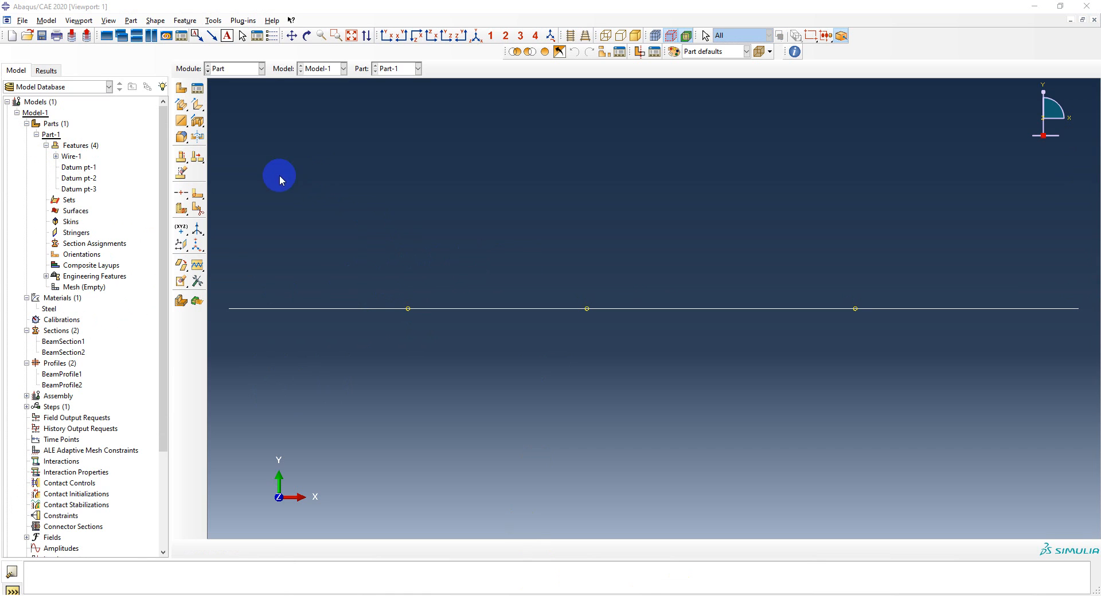
Partition the whole beam edge at the X = 2 datum point with the Select Midpoint/Datum Point method
{"action": "left_click", "coordinate": [213, 20]}
{"action": "left_click", "coordinate": [229, 90]}
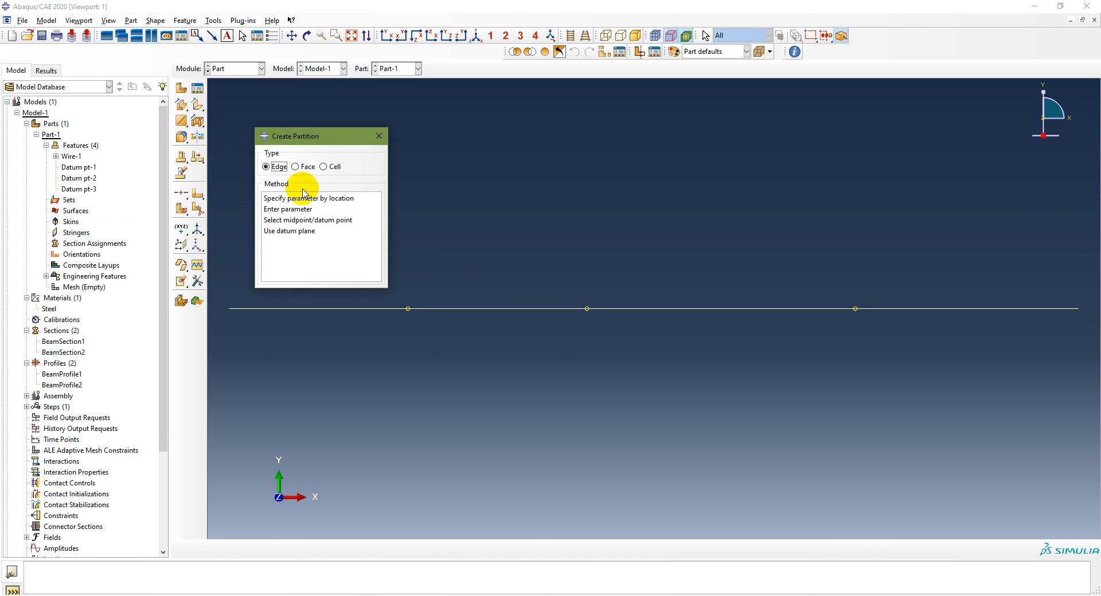
{"action": "left_click", "coordinate": [295, 221]}
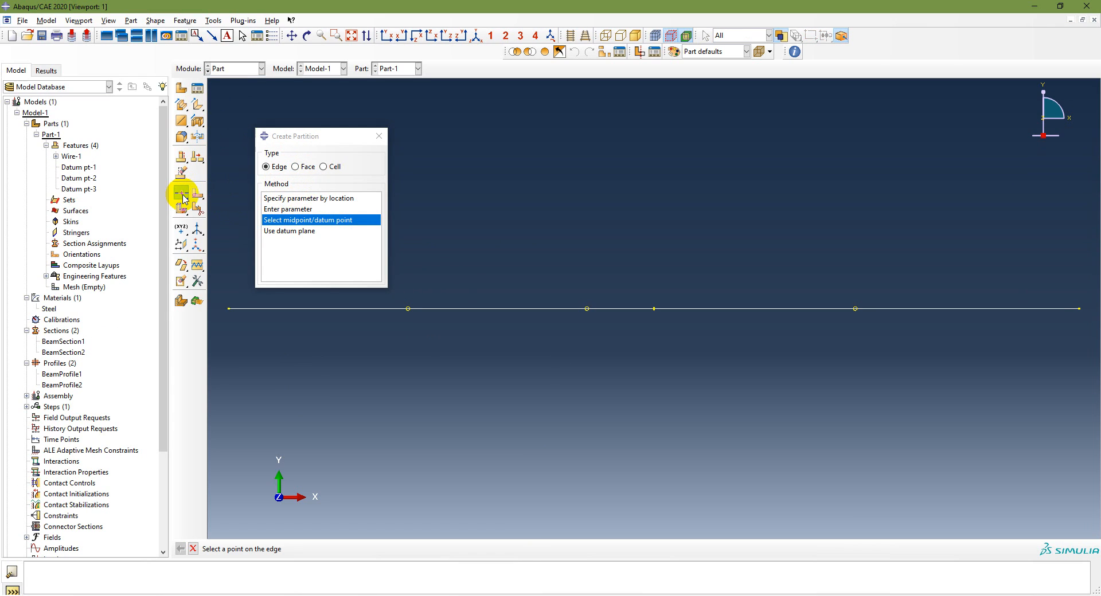
{"action": "left_click", "coordinate": [374, 137]}
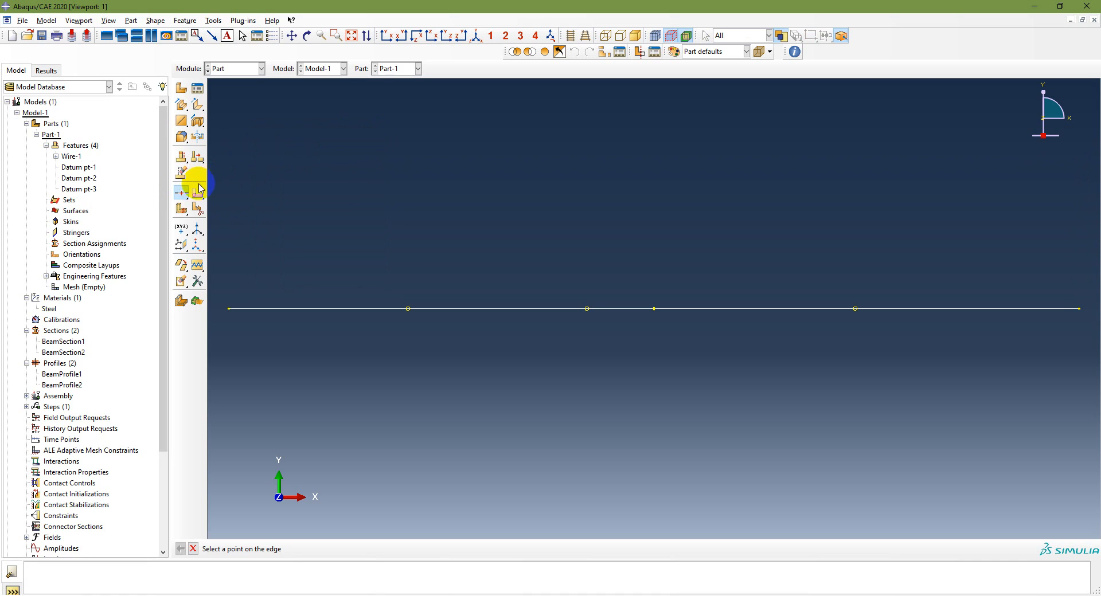
{"action": "left_click_drag", "start_coordinate": [179, 195], "coordinate": [229, 197]}
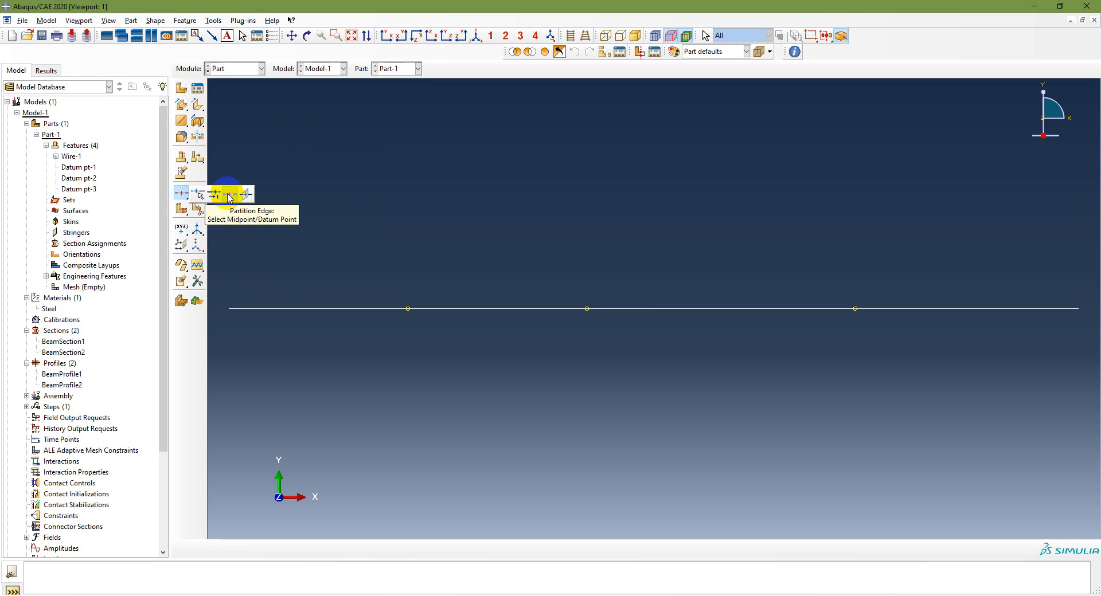
{"action": "left_click_drag", "start_coordinate": [229, 196], "coordinate": [229, 197]}
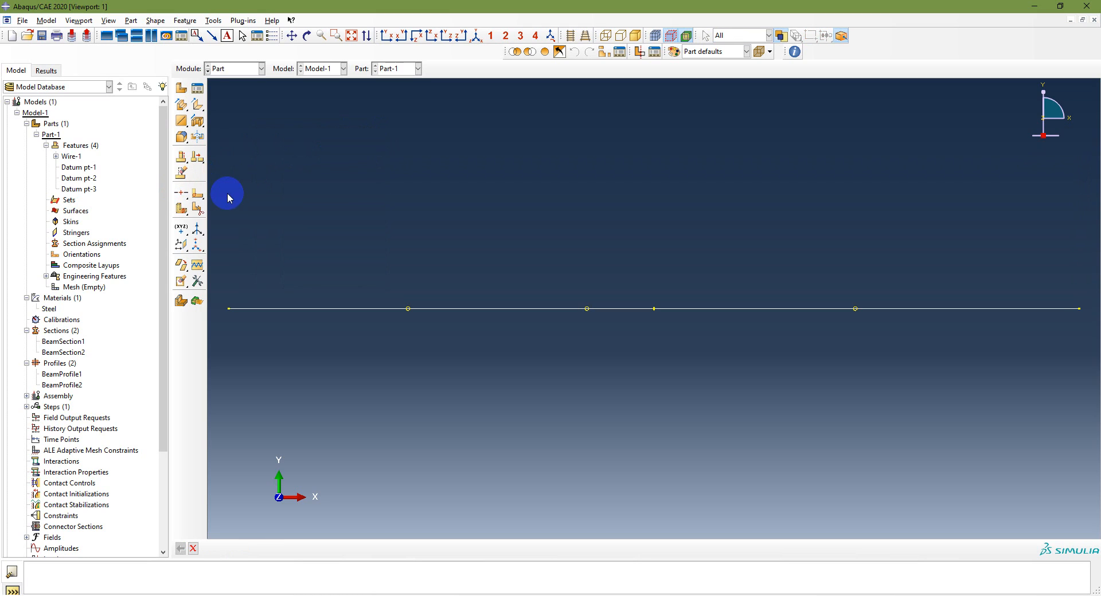
{"action": "left_click", "coordinate": [180, 198]}
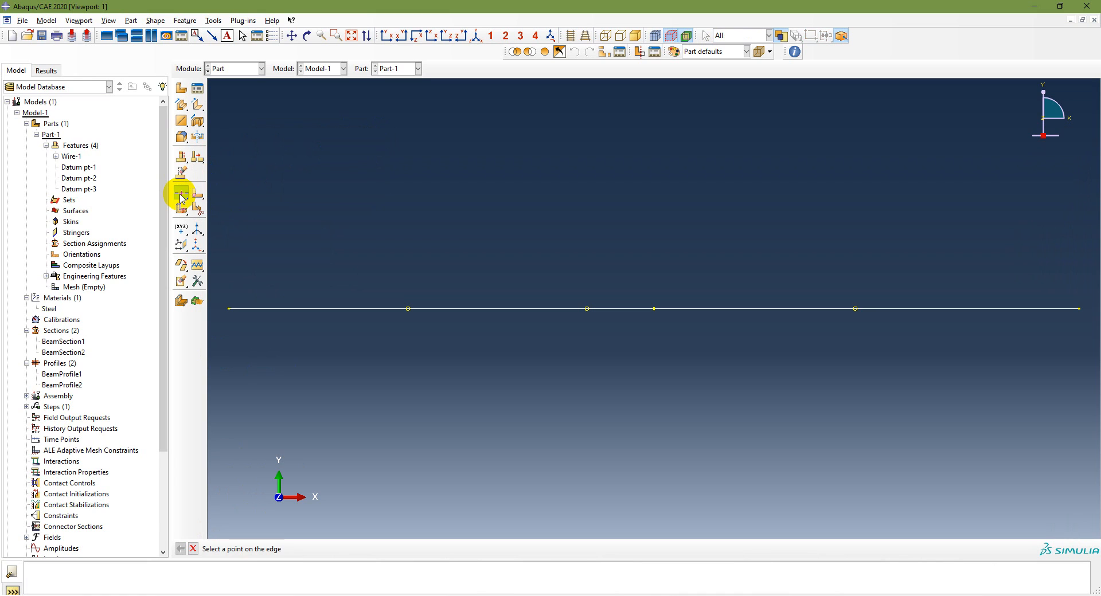
{"action": "left_click", "coordinate": [408, 309]}
{"action": "left_click", "coordinate": [320, 550]}
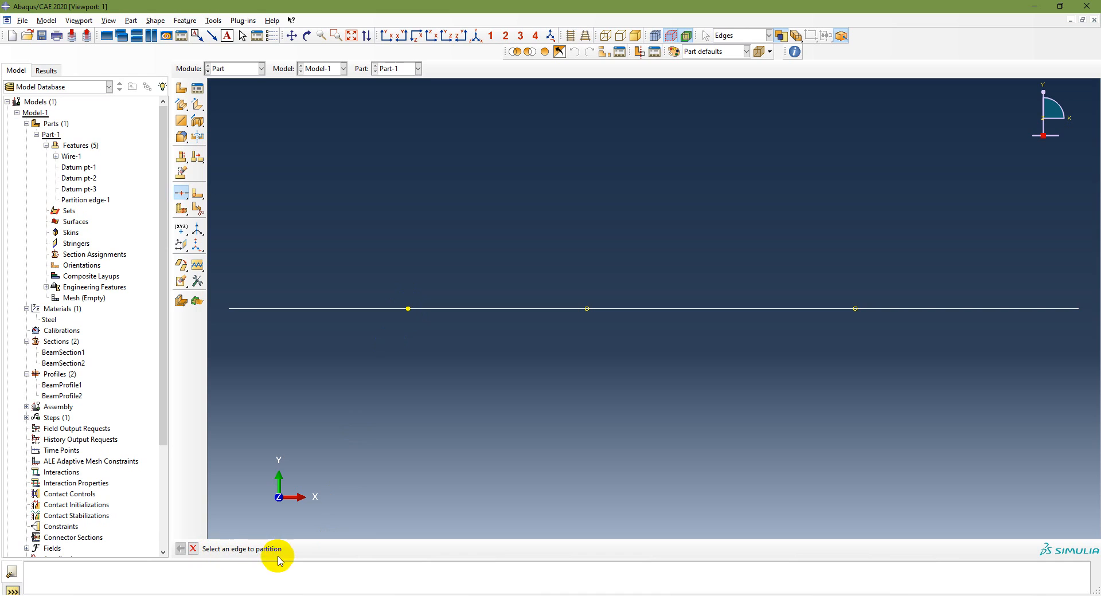
Partition the remaining beam edge at the X = 4 datum point and again at the X = 7 datum point
{"action": "left_click", "coordinate": [741, 350]}
{"action": "left_click", "coordinate": [637, 309]}
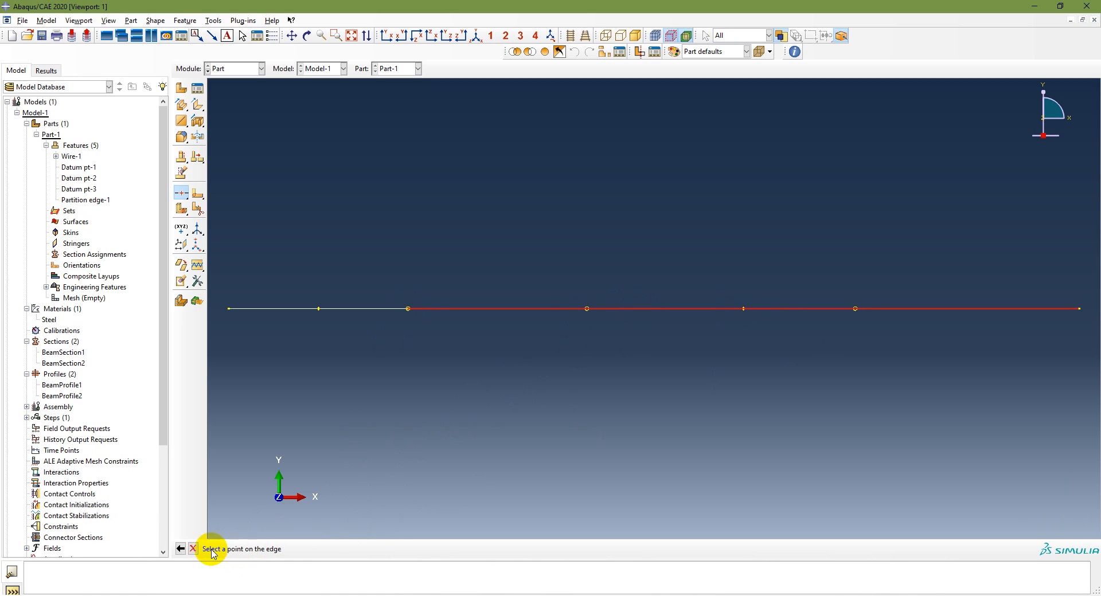
{"action": "left_click", "coordinate": [586, 309]}
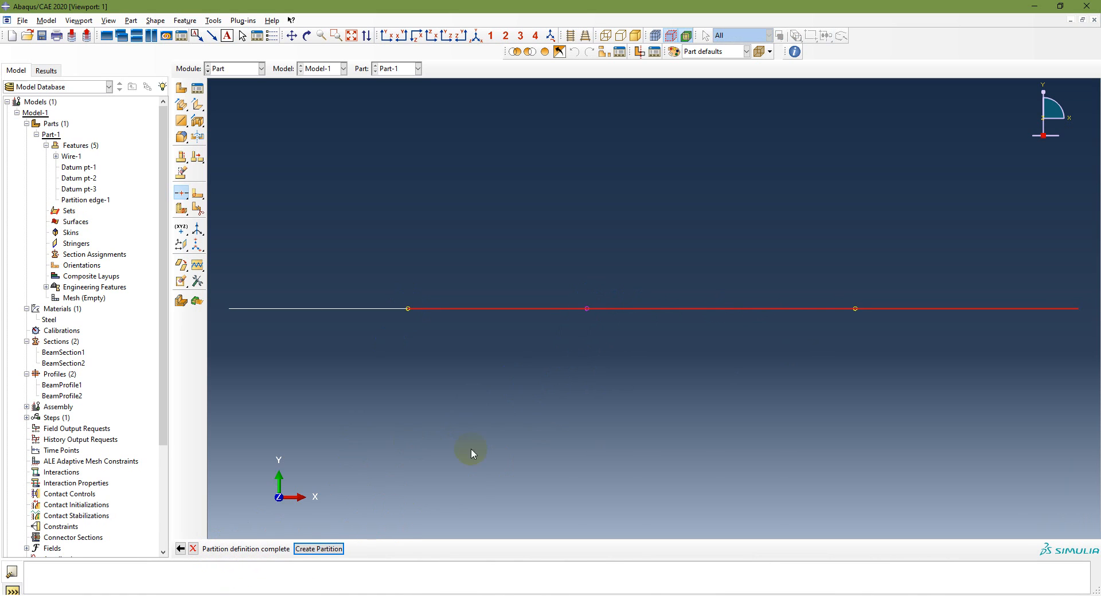
{"action": "left_click", "coordinate": [319, 549]}
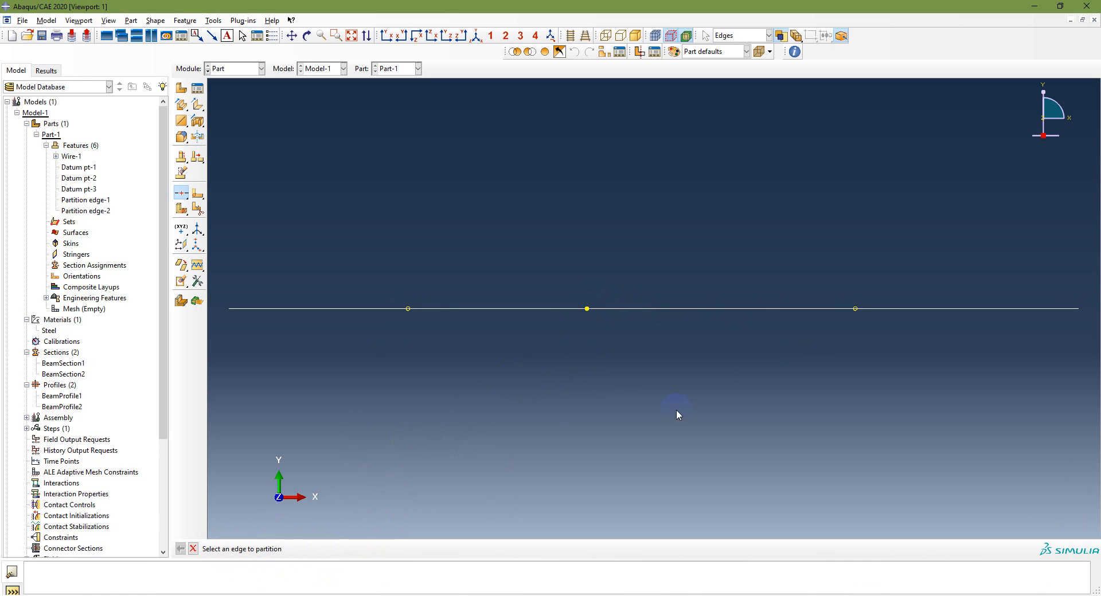
{"action": "left_click", "coordinate": [787, 308]}
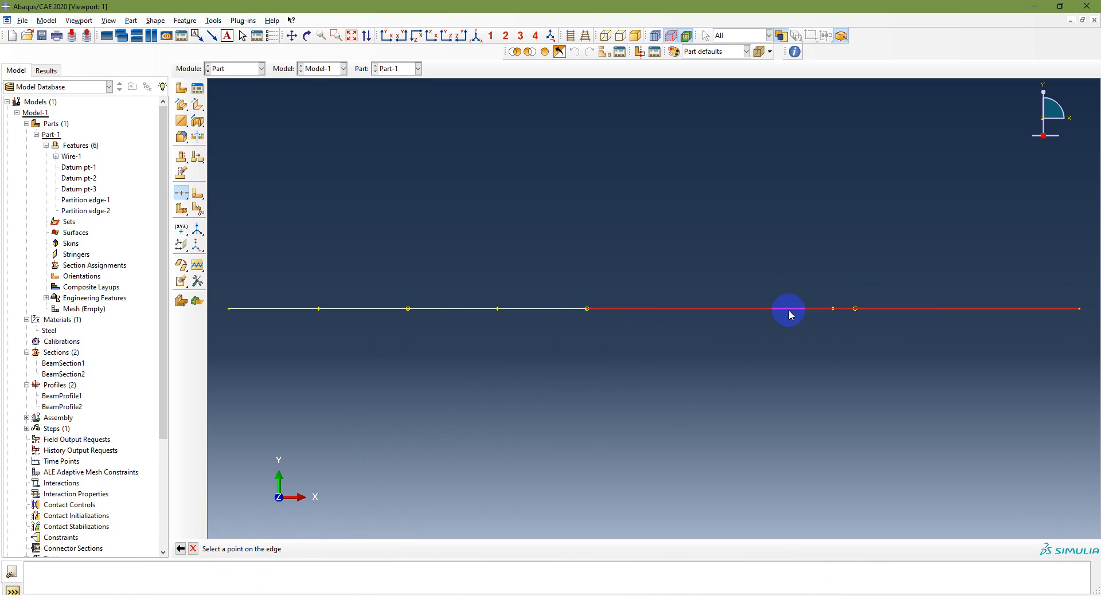
{"action": "left_click", "coordinate": [854, 309]}
{"action": "left_click", "coordinate": [319, 546]}
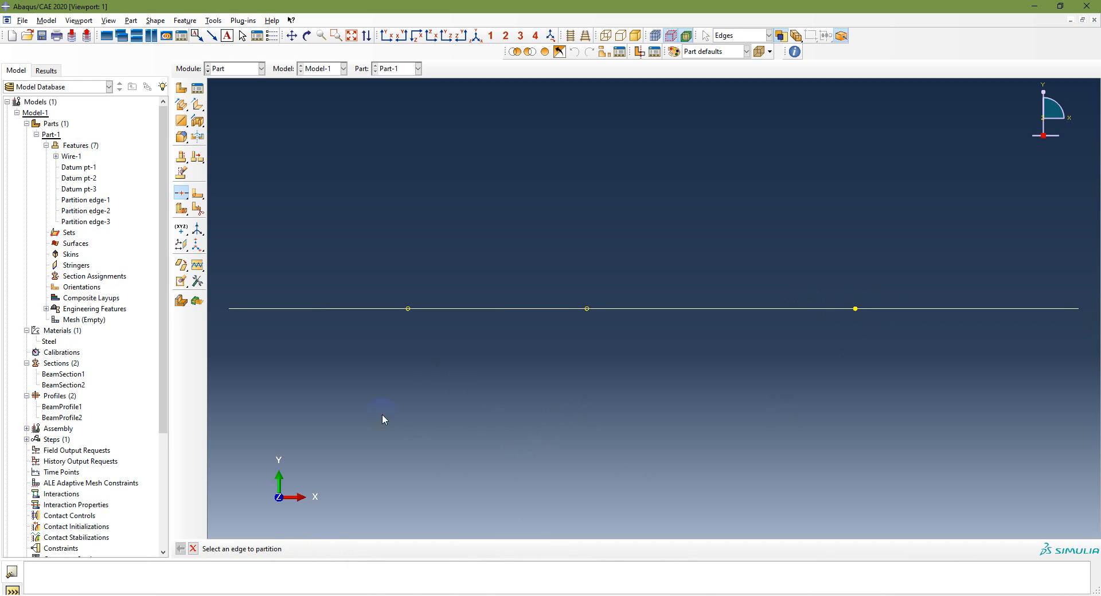
Highlight the three edge partitions in turn and check the modeling sequence on the PowerPoint slide
{"action": "left_click", "coordinate": [80, 200]}
{"action": "left_click", "coordinate": [79, 211]}
{"action": "left_click", "coordinate": [85, 222]}
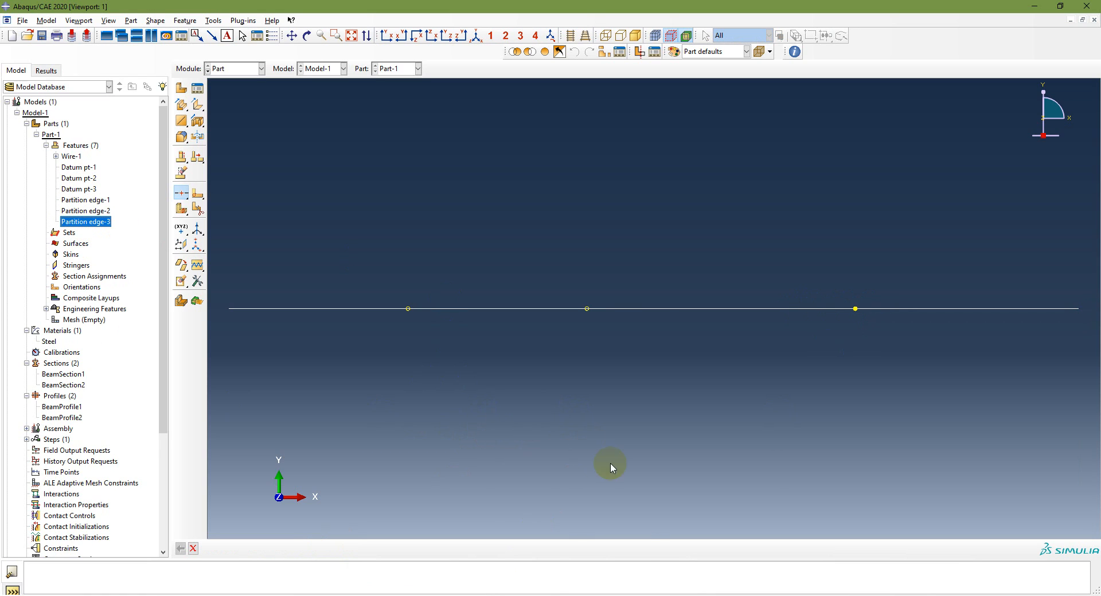
{"action": "key", "text": "alt+Tab"}
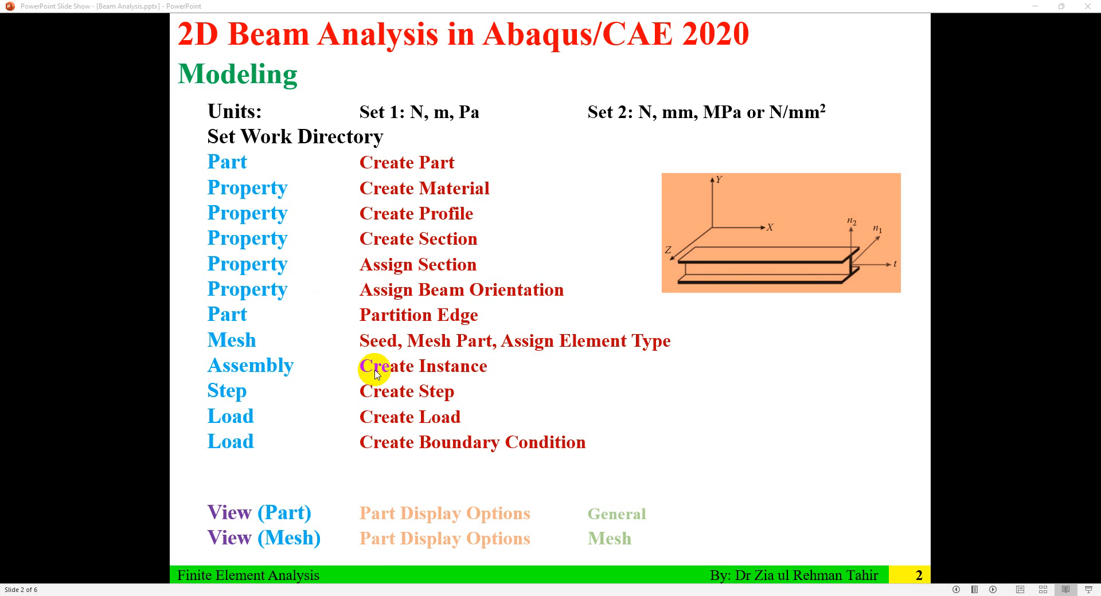
{"action": "key", "text": "alt+Tab"}
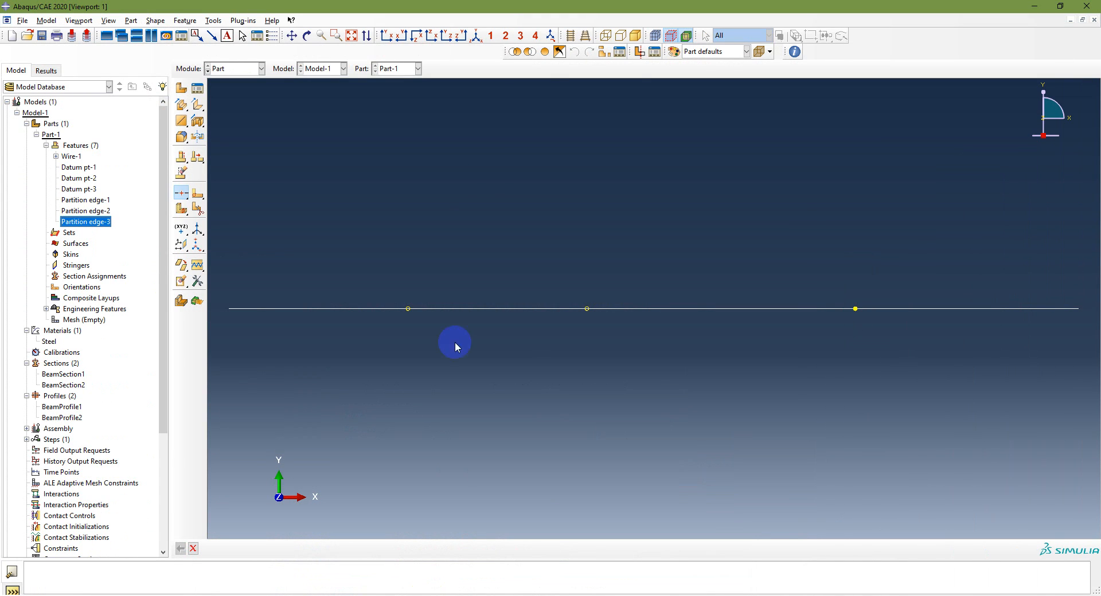
In the Property module, assign BeamSection1 to the two beam edges from the left end to the X = 4 point
{"action": "left_click", "coordinate": [255, 70]}
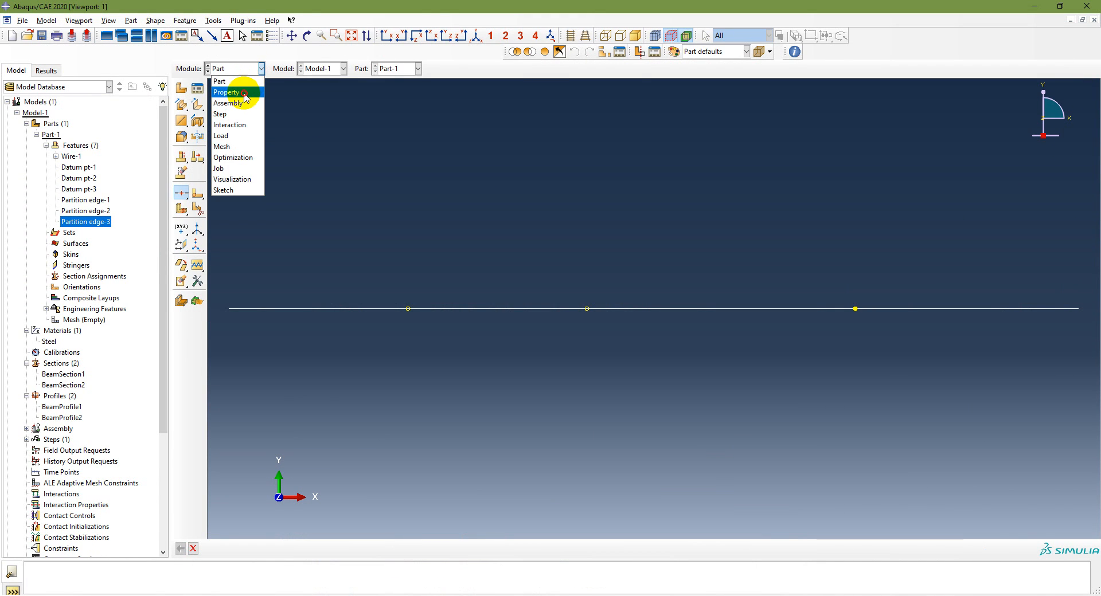
{"action": "left_click", "coordinate": [243, 93]}
{"action": "left_click", "coordinate": [37, 135]}
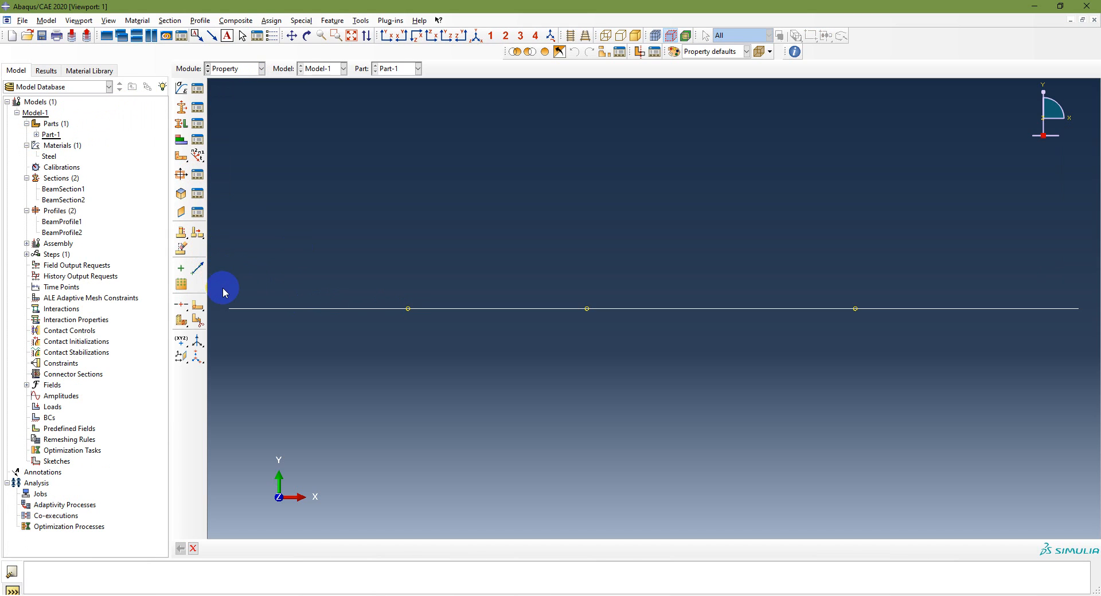
{"action": "left_click", "coordinate": [183, 124]}
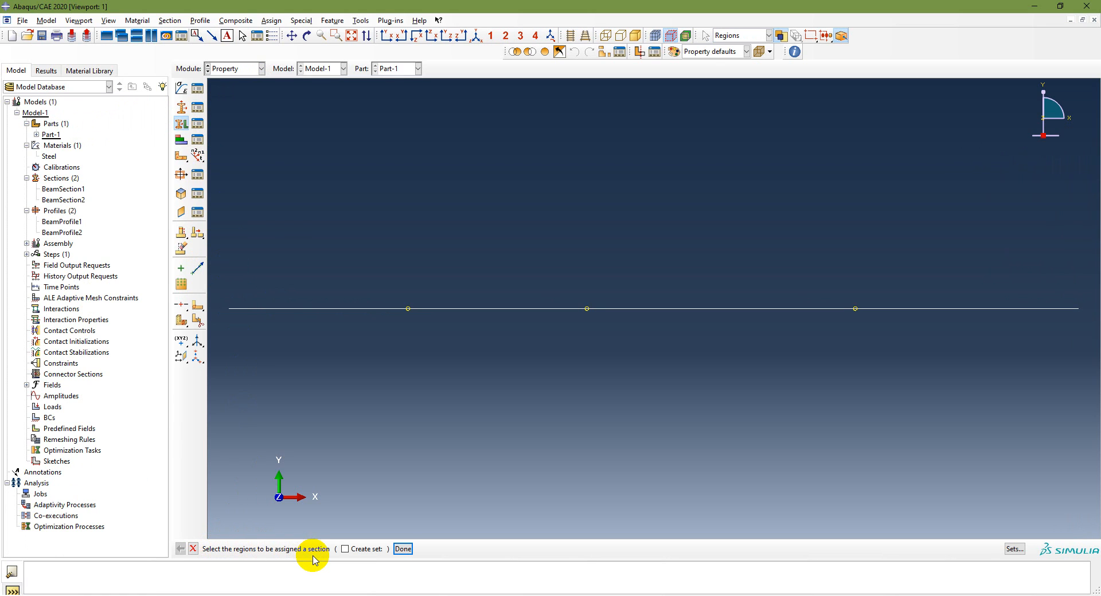
{"action": "left_click_drag", "start_coordinate": [221, 287], "coordinate": [562, 335]}
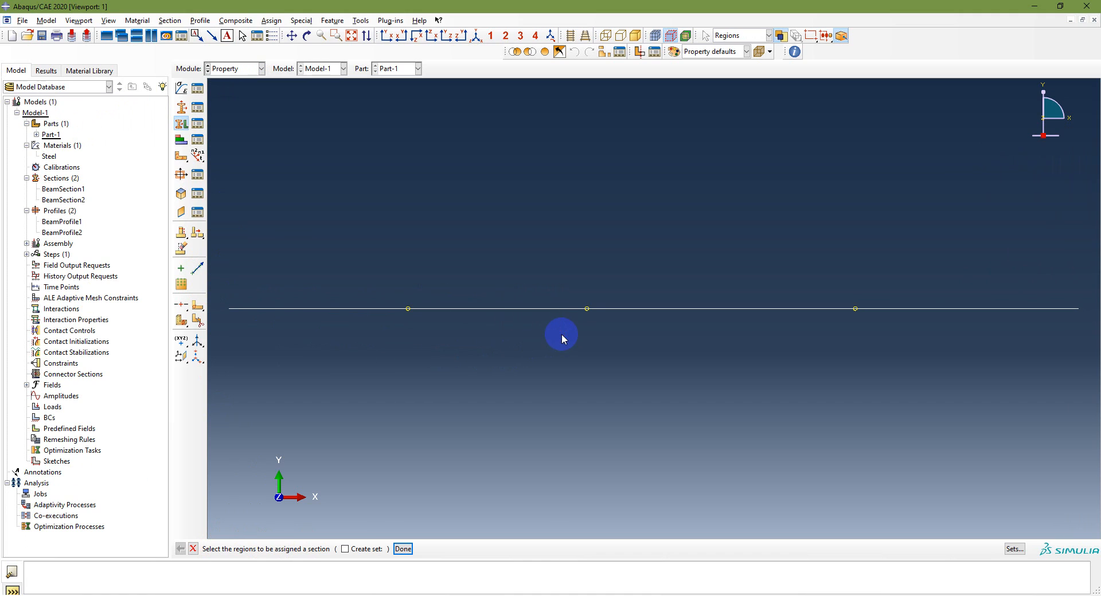
{"action": "left_click", "coordinate": [403, 549]}
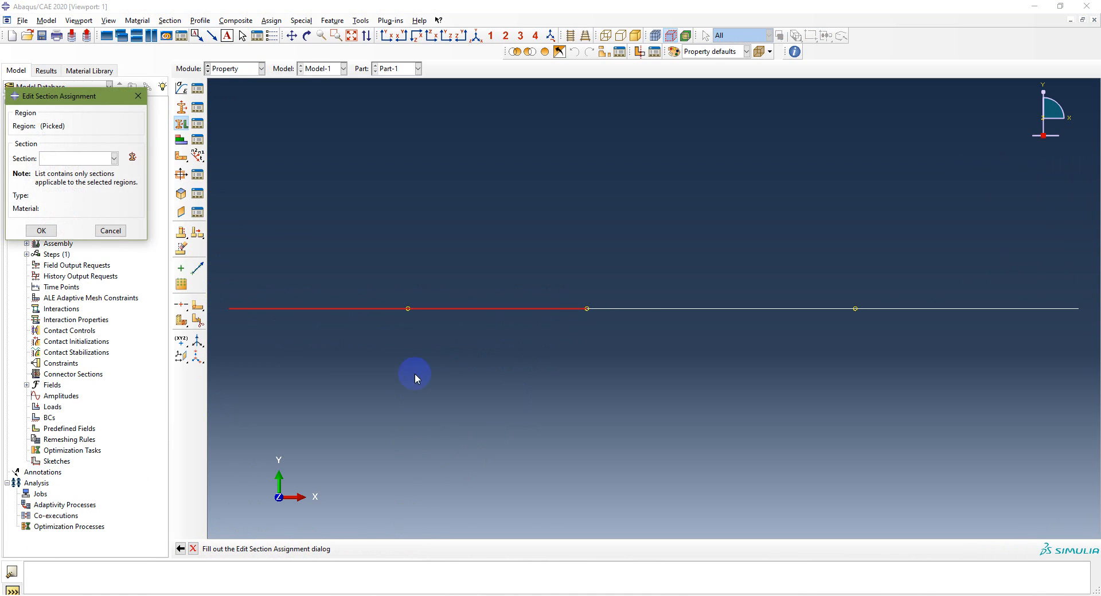
{"action": "left_click", "coordinate": [114, 158]}
{"action": "left_click", "coordinate": [105, 178]}
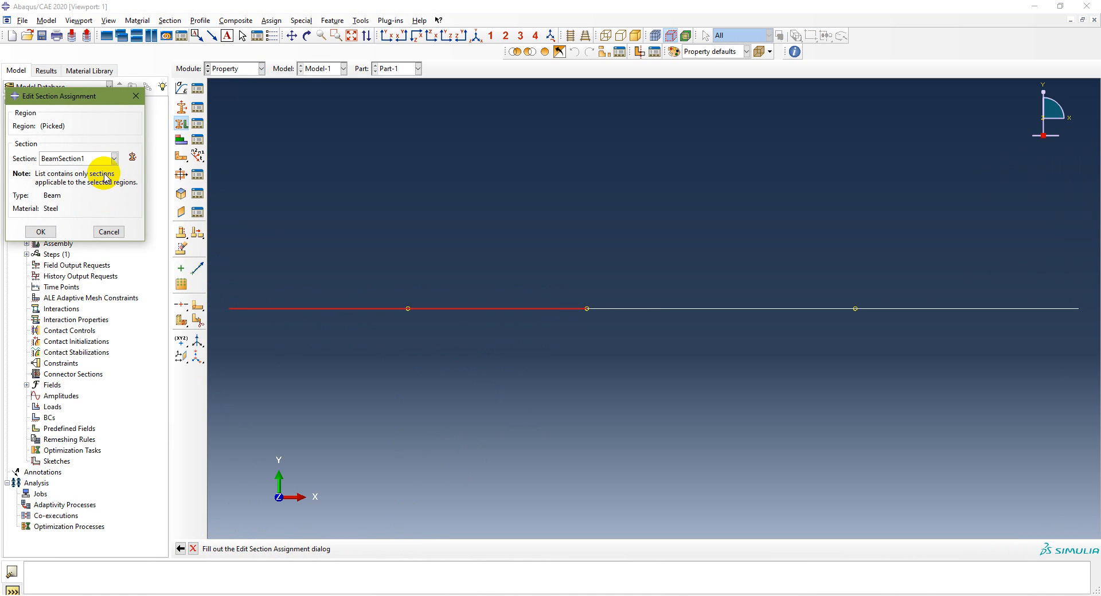
{"action": "left_click", "coordinate": [41, 232]}
Assign BeamSection2 to the two beam edges beyond the X = 4 point and finish the section assignment
{"action": "left_click_drag", "start_coordinate": [689, 268], "coordinate": [897, 340]}
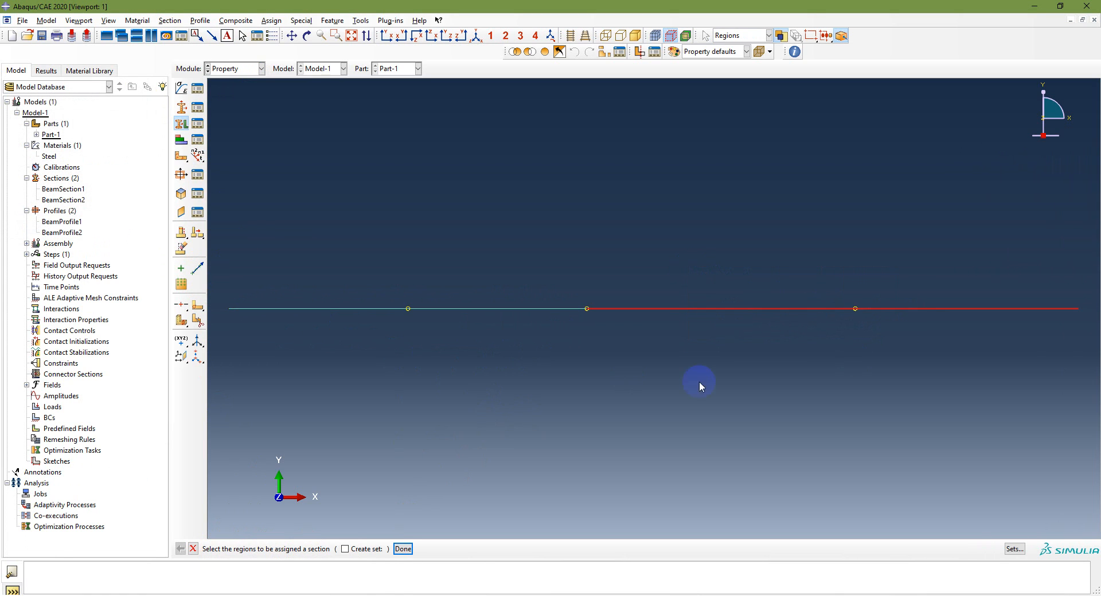
{"action": "left_click", "coordinate": [401, 551]}
{"action": "left_click", "coordinate": [113, 158]}
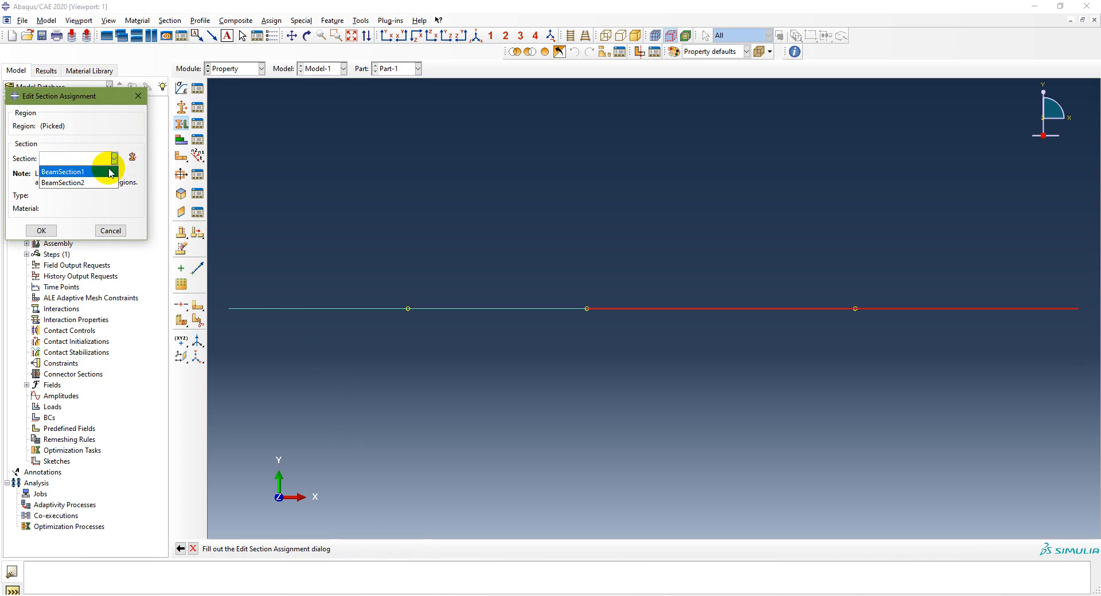
{"action": "left_click", "coordinate": [80, 183]}
{"action": "left_click", "coordinate": [42, 230]}
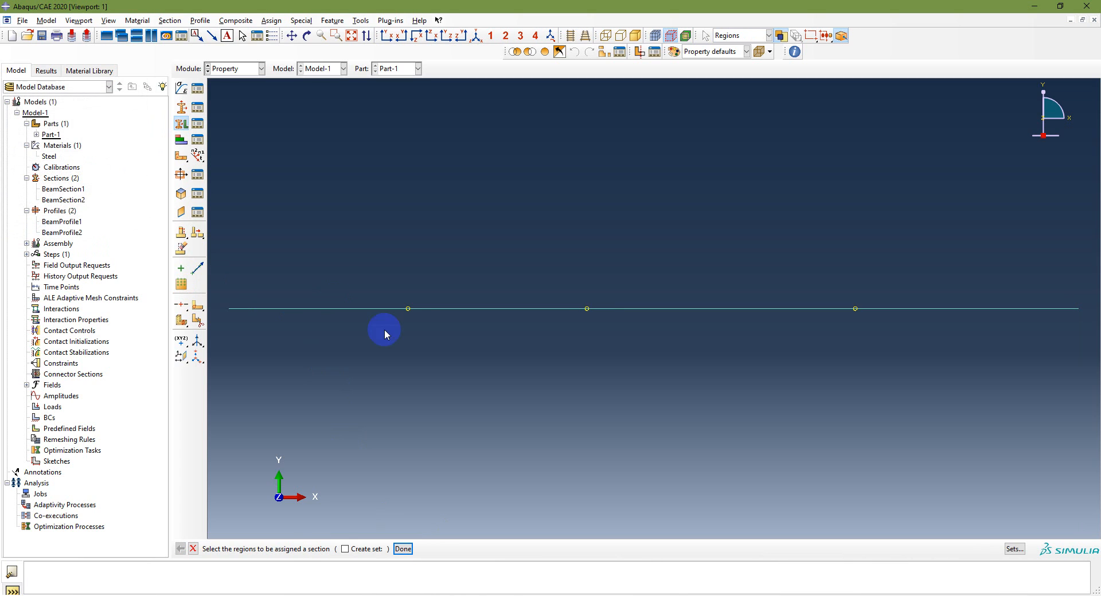
{"action": "left_click", "coordinate": [403, 550]}
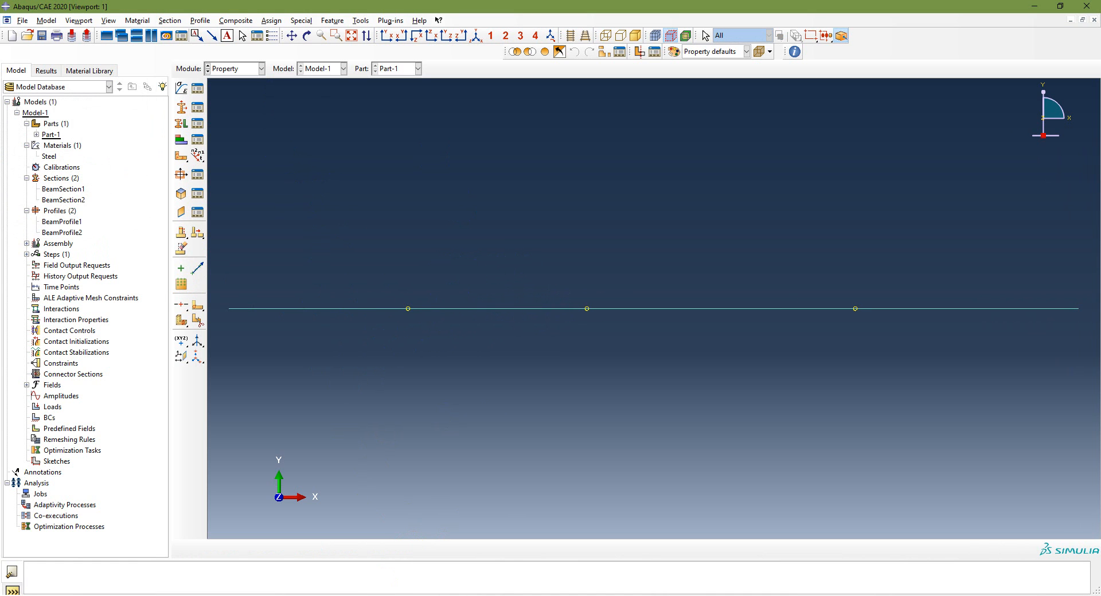
{"action": "key", "text": "alt+Tab"}
{"action": "key", "text": "alt+Tab"}
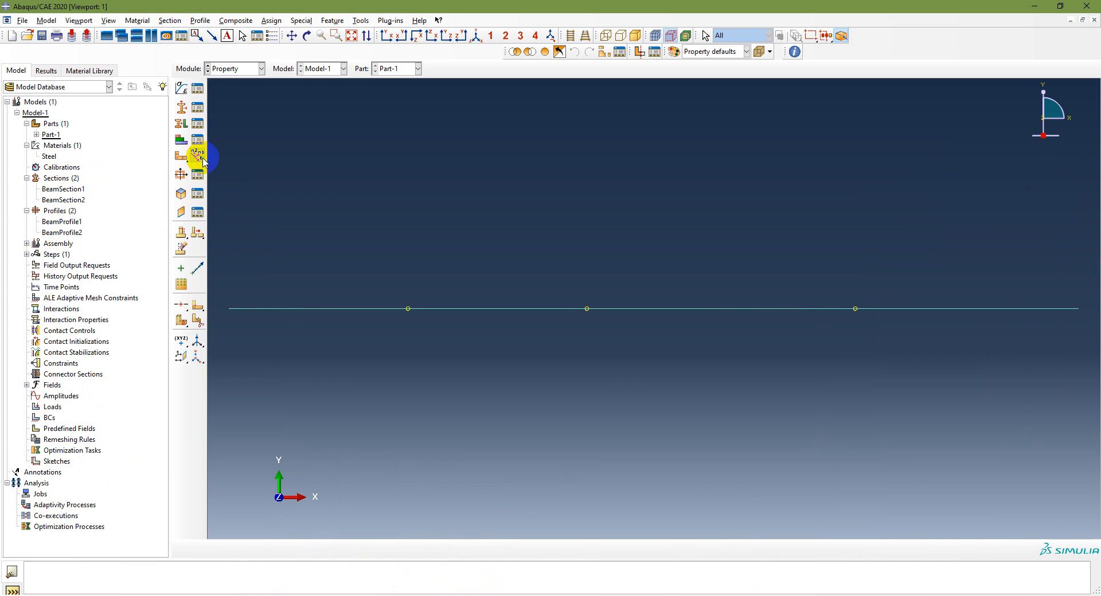
Assign a beam section orientation to the whole beam with an approximate n1 direction of 0.0,0.0,-1.0
{"action": "left_click", "coordinate": [197, 157]}
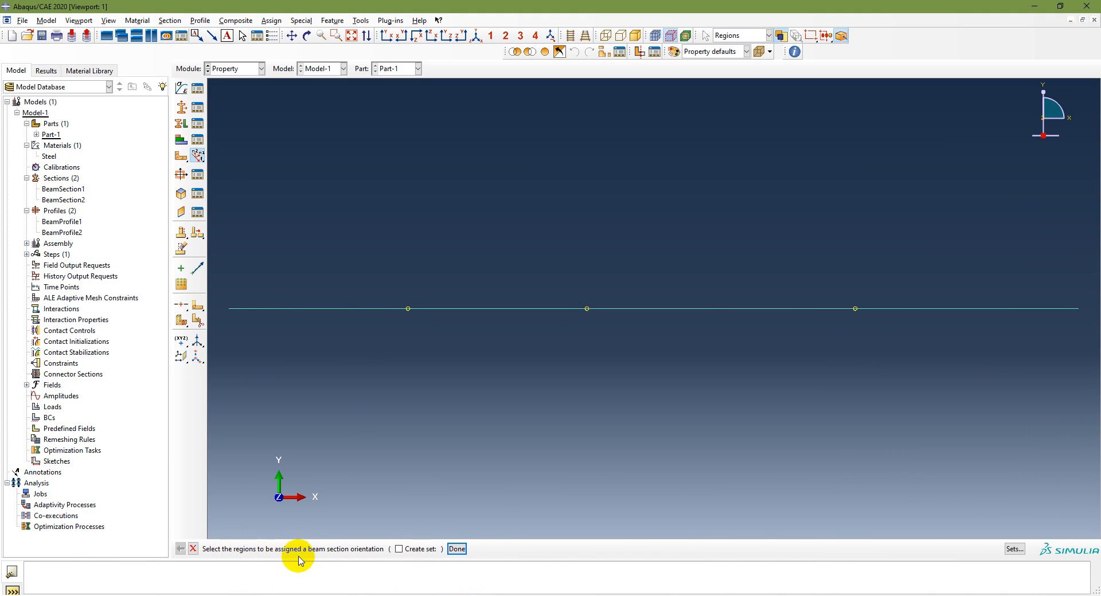
{"action": "left_click_drag", "start_coordinate": [218, 289], "coordinate": [1081, 339]}
{"action": "left_click", "coordinate": [456, 549]}
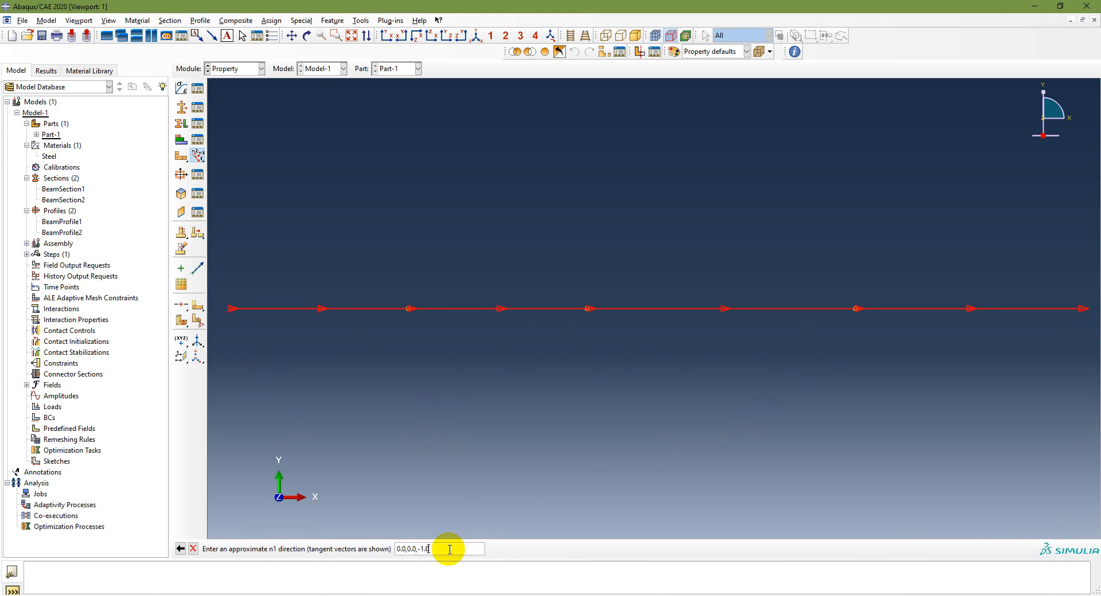
{"action": "key", "text": "Return"}
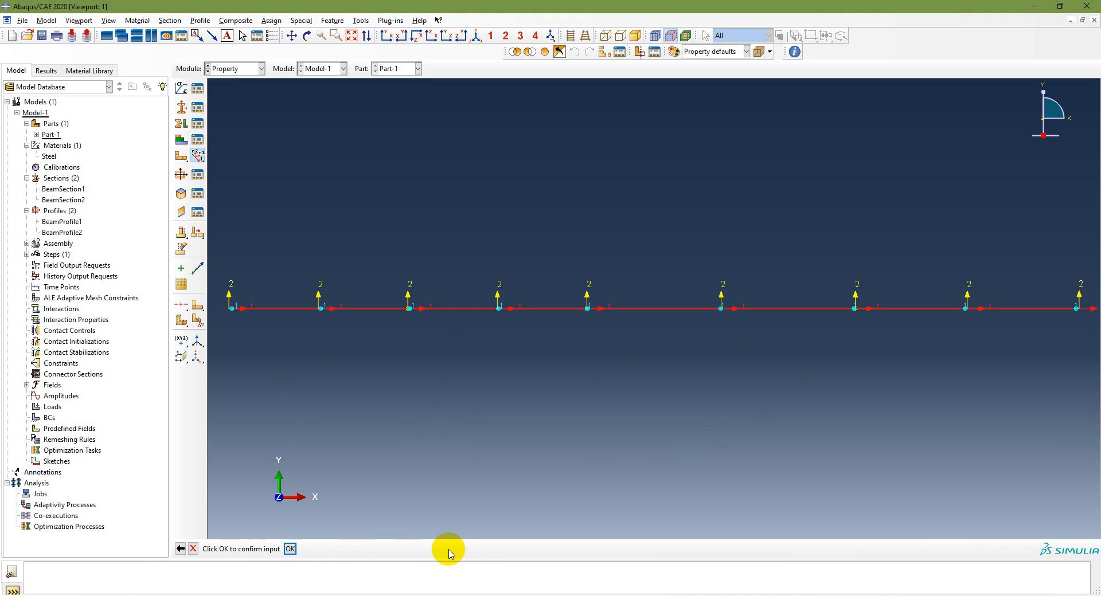
{"action": "left_click", "coordinate": [291, 549]}
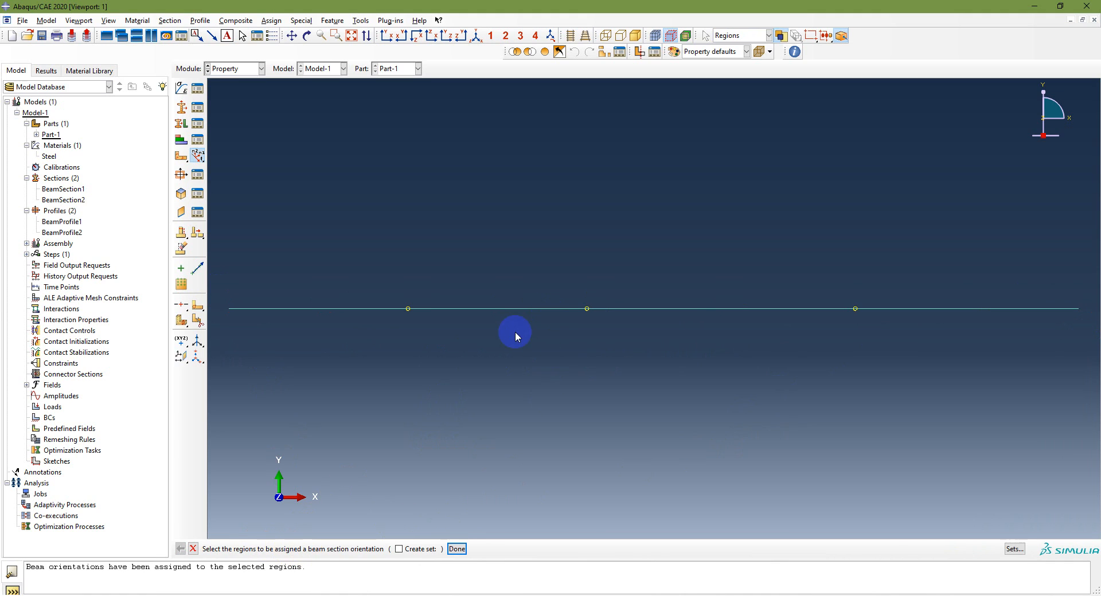
{"action": "middle_click", "coordinate": [310, 253]}
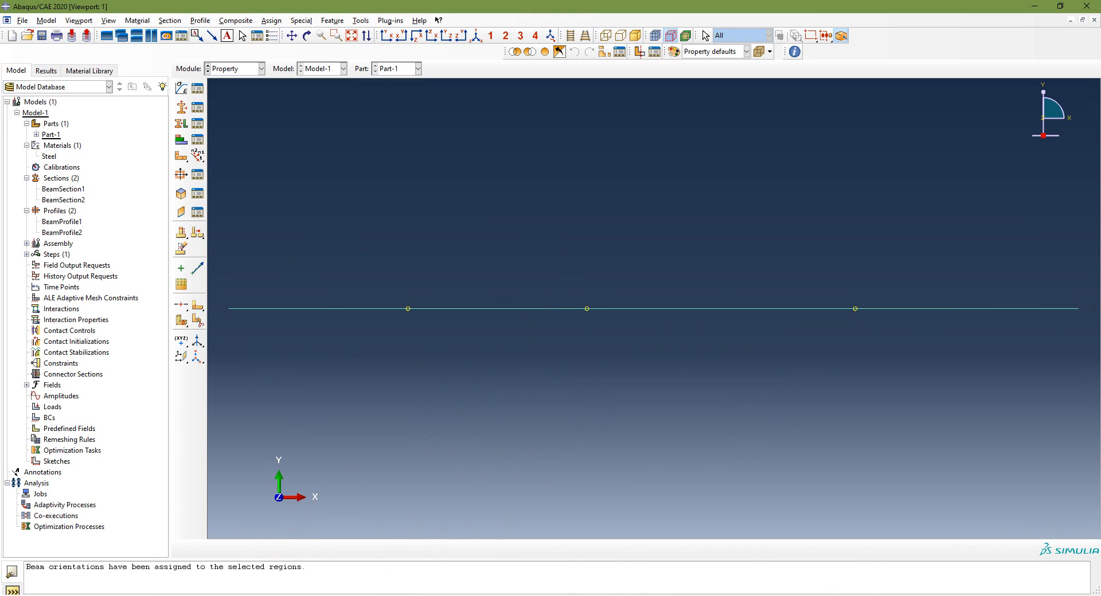
{"action": "left_click", "coordinate": [421, 246]}
In the Part module, render the beam profiles at scale factor 1 and examine the beam in isometric view
{"action": "left_click", "coordinate": [260, 68]}
{"action": "left_click", "coordinate": [243, 81]}
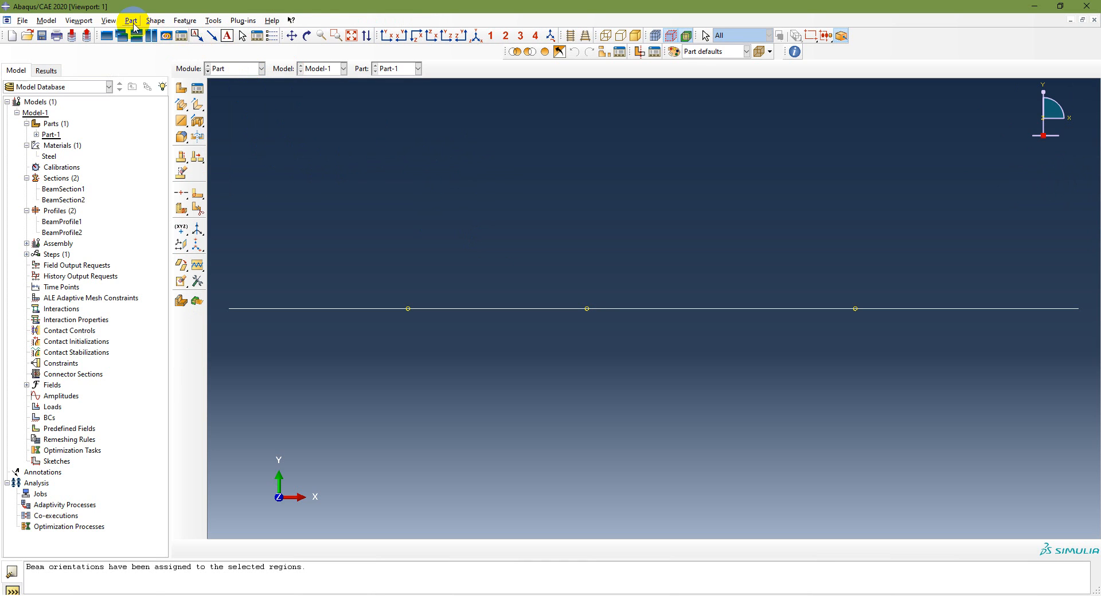
{"action": "left_click", "coordinate": [108, 21]}
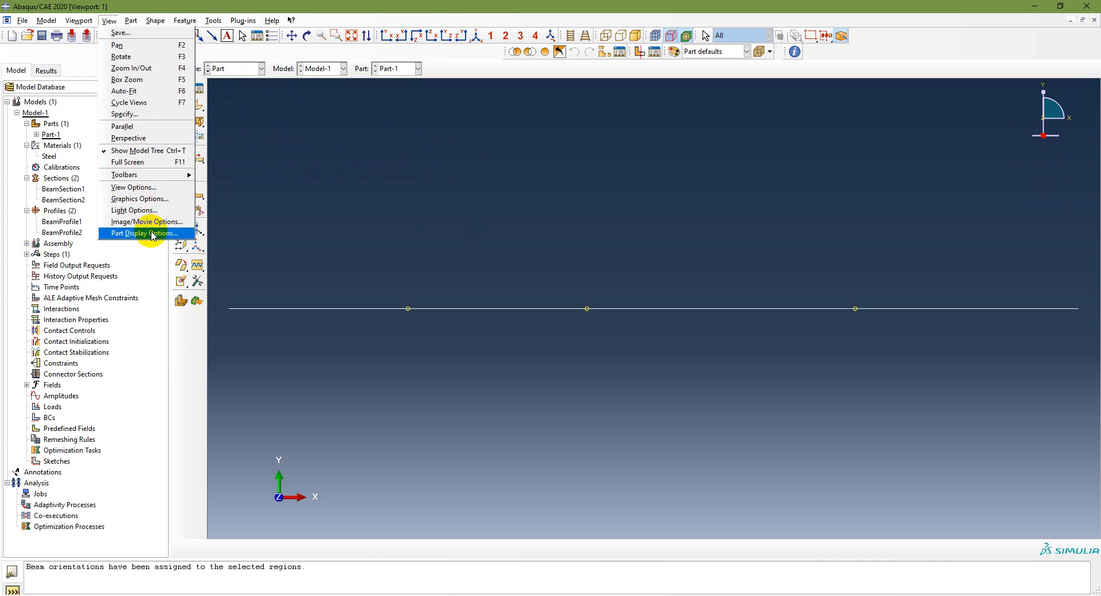
{"action": "left_click", "coordinate": [145, 234]}
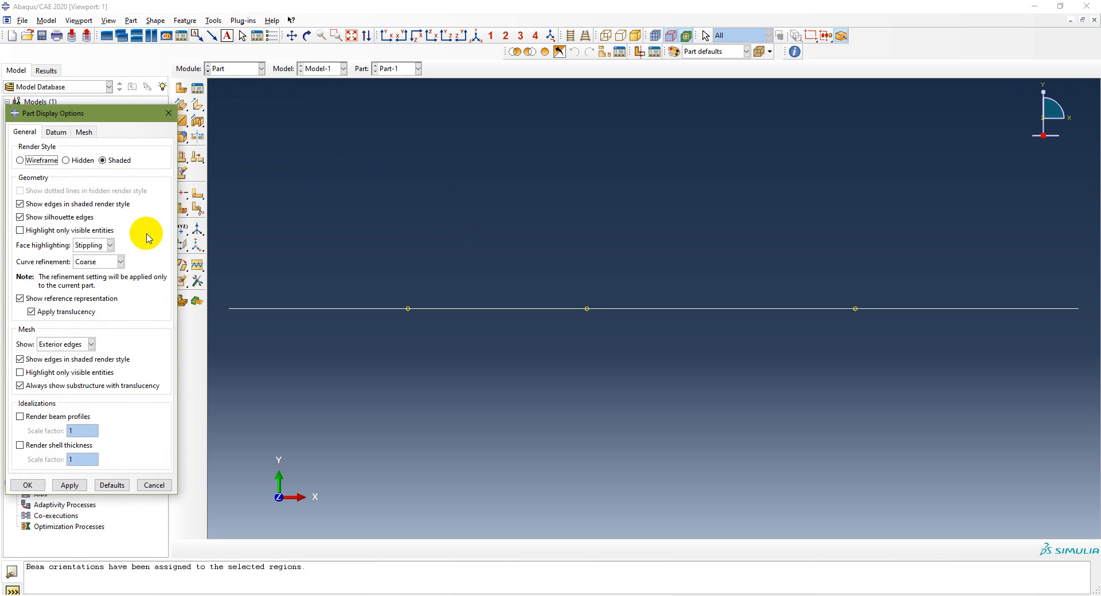
{"action": "left_click", "coordinate": [21, 419]}
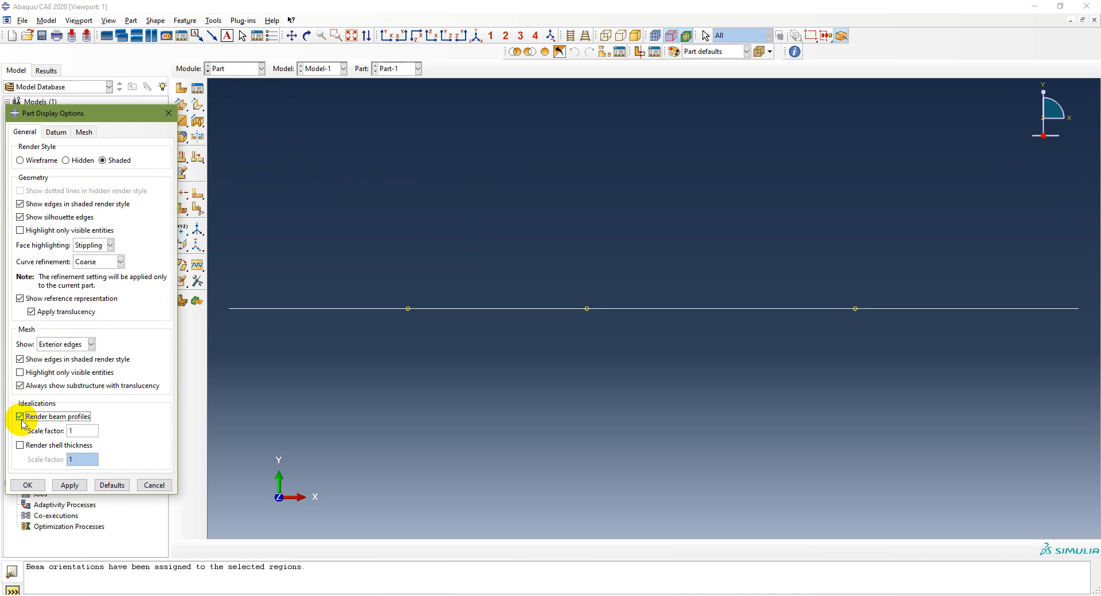
{"action": "left_click", "coordinate": [67, 486]}
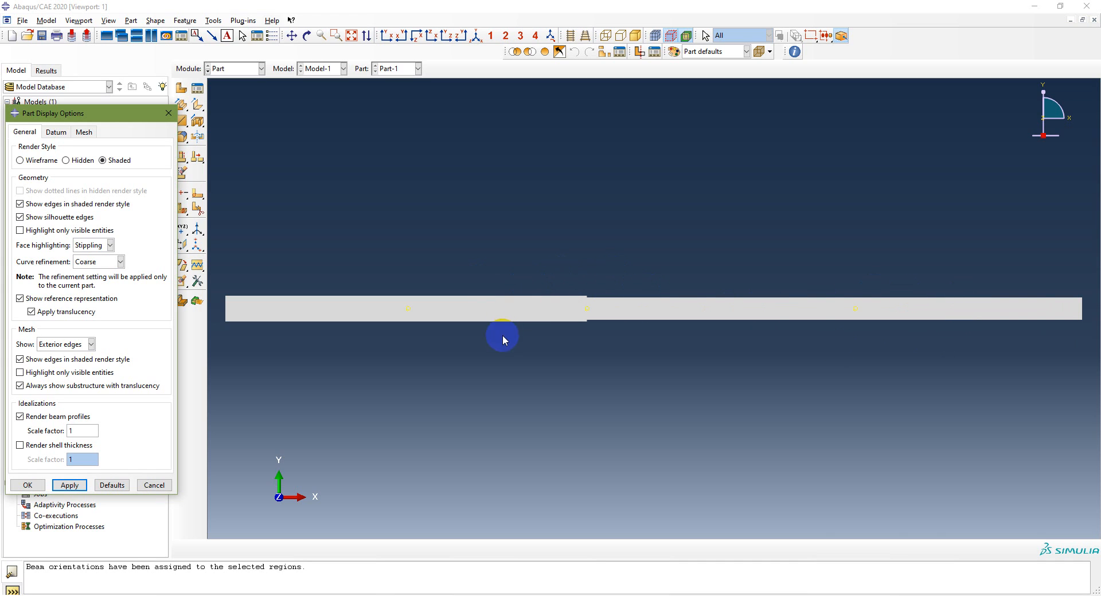
{"action": "left_click", "coordinate": [475, 35]}
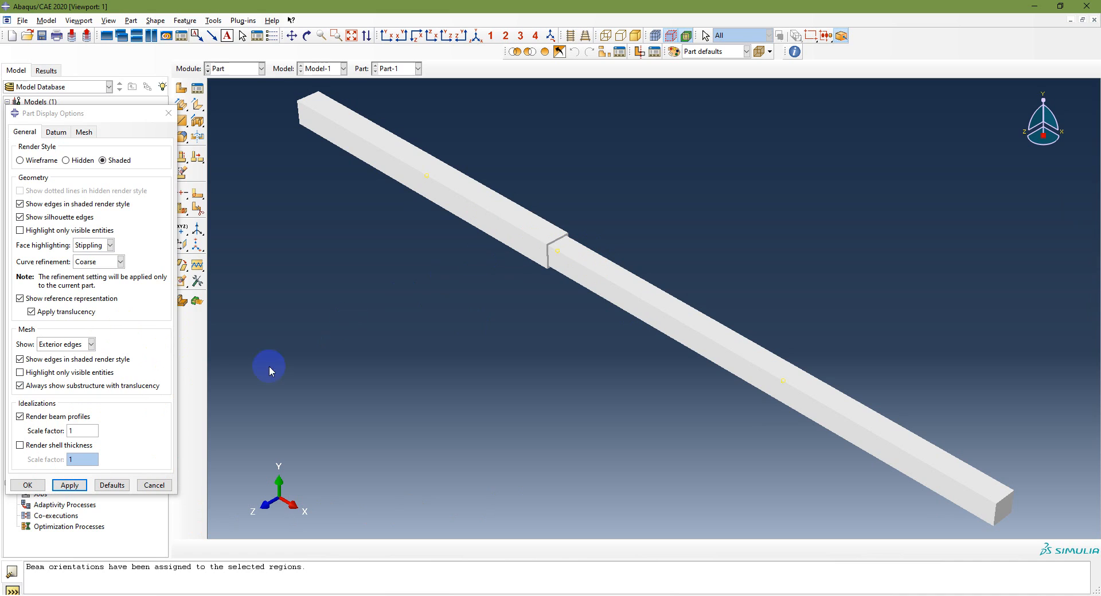
Turn off beam profile rendering and restore the front XY view of the part
{"action": "left_click", "coordinate": [20, 417]}
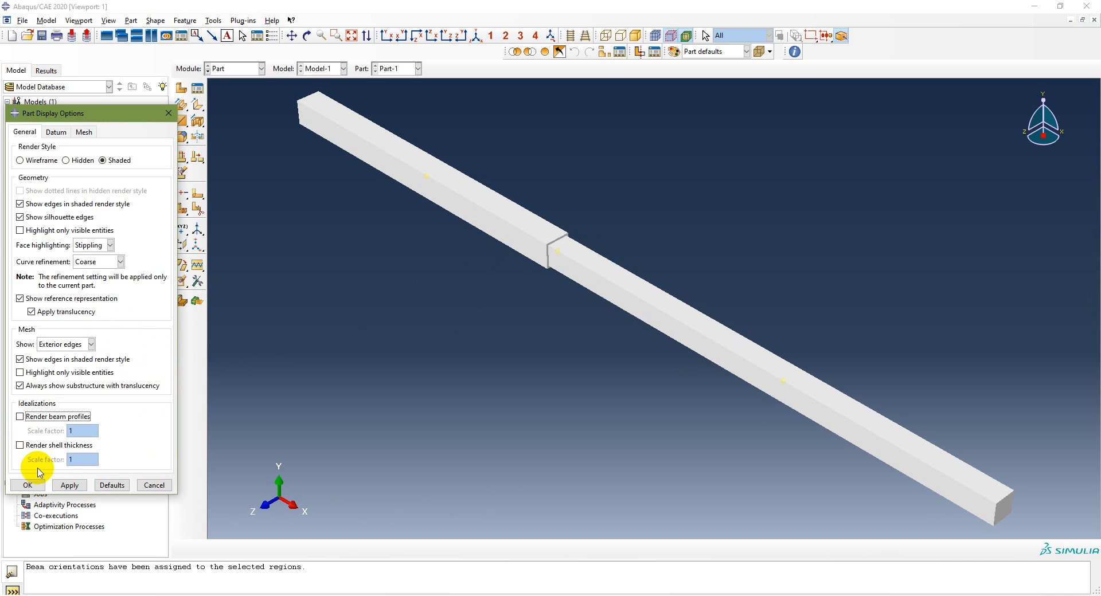
{"action": "left_click", "coordinate": [69, 485]}
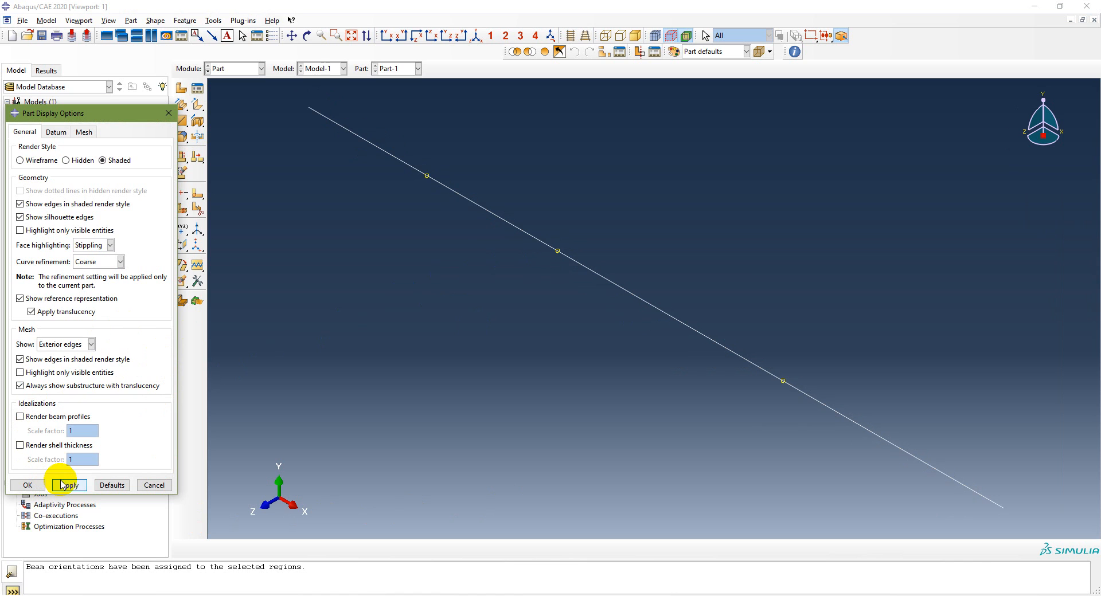
{"action": "left_click", "coordinate": [386, 36]}
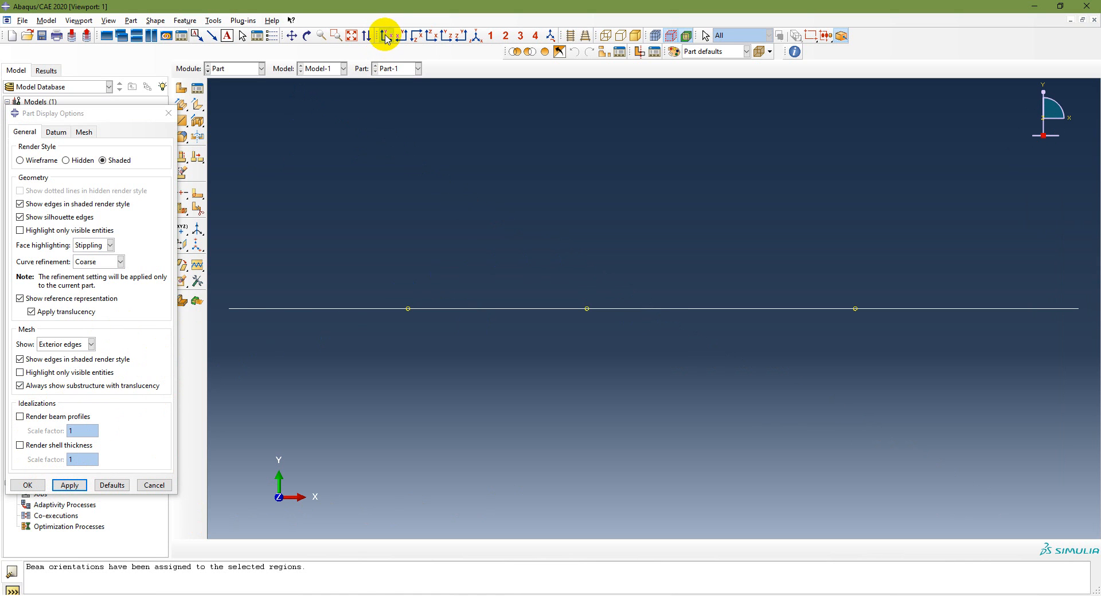
{"action": "left_click", "coordinate": [28, 485]}
Check the modeling sequence on the PowerPoint slide, return to Abaqus/CAE and switch to the Mesh module
{"action": "key", "text": "alt+Tab"}
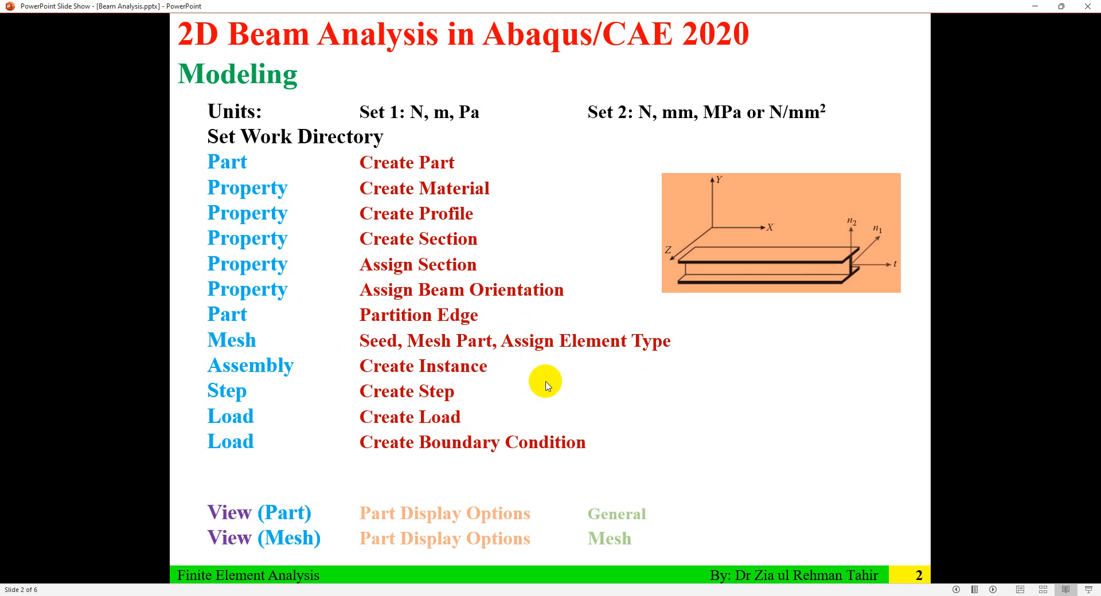
{"action": "left_click", "coordinate": [401, 590]}
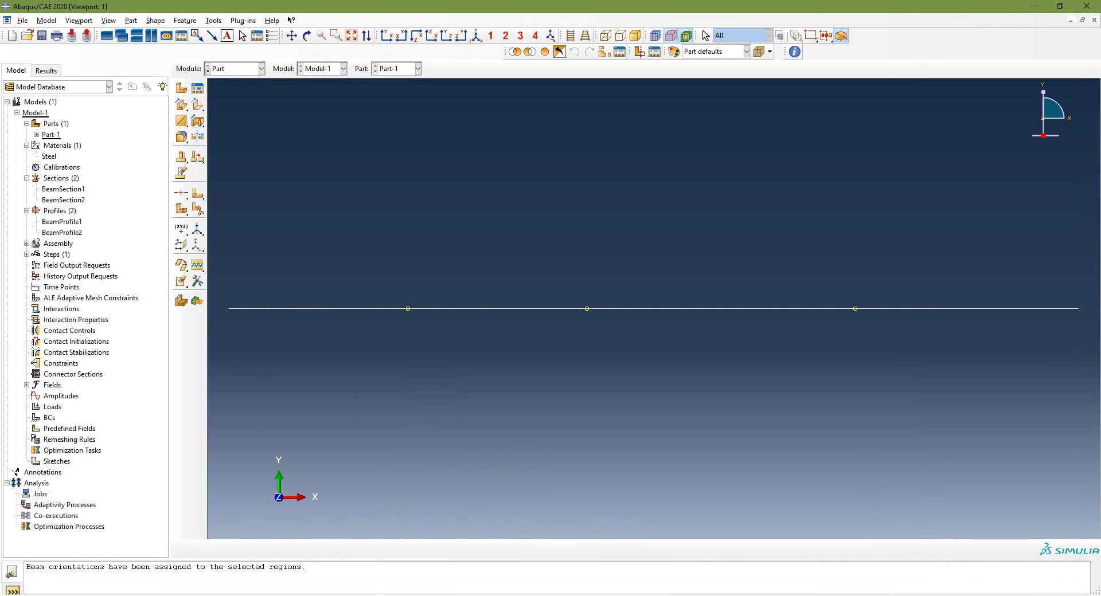
{"action": "left_click", "coordinate": [256, 68]}
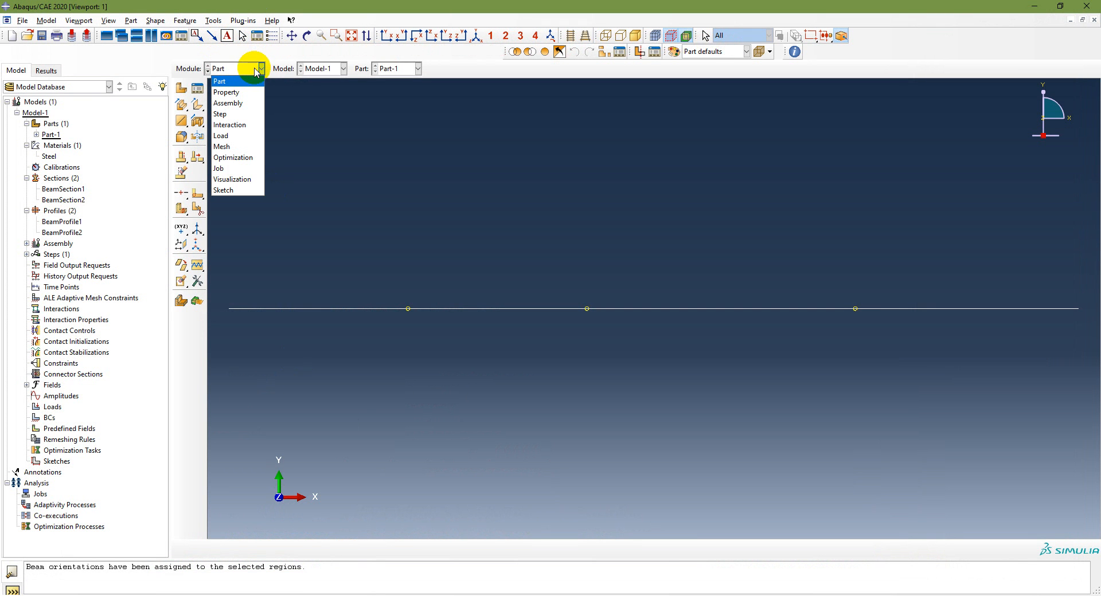
{"action": "left_click", "coordinate": [236, 147]}
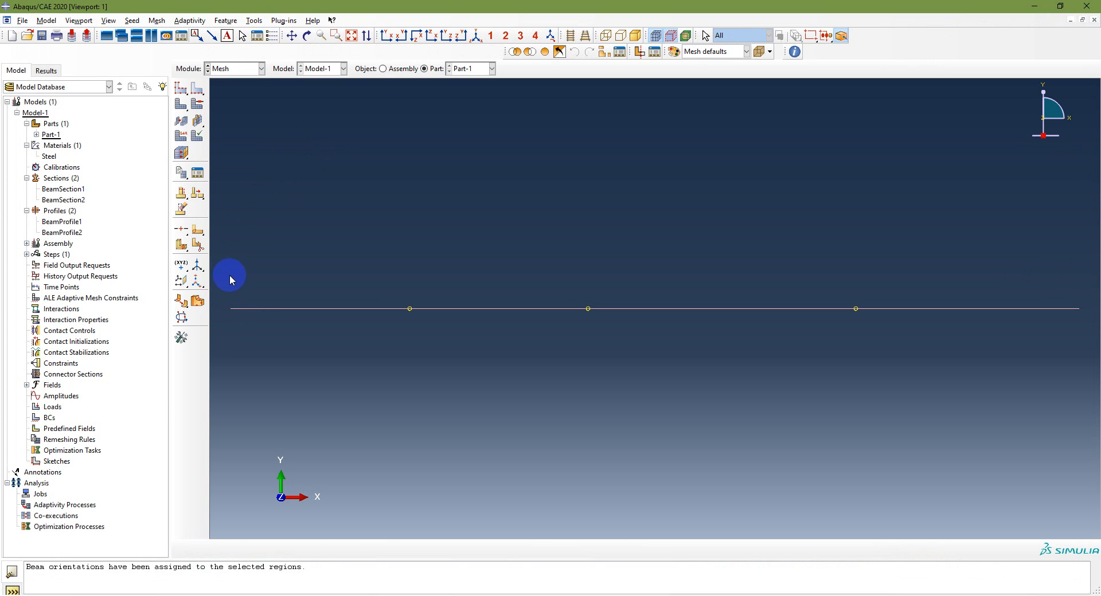
Seed all beam edges by size with an approximate element size of 0.5 and mesh the part
{"action": "left_click", "coordinate": [200, 87]}
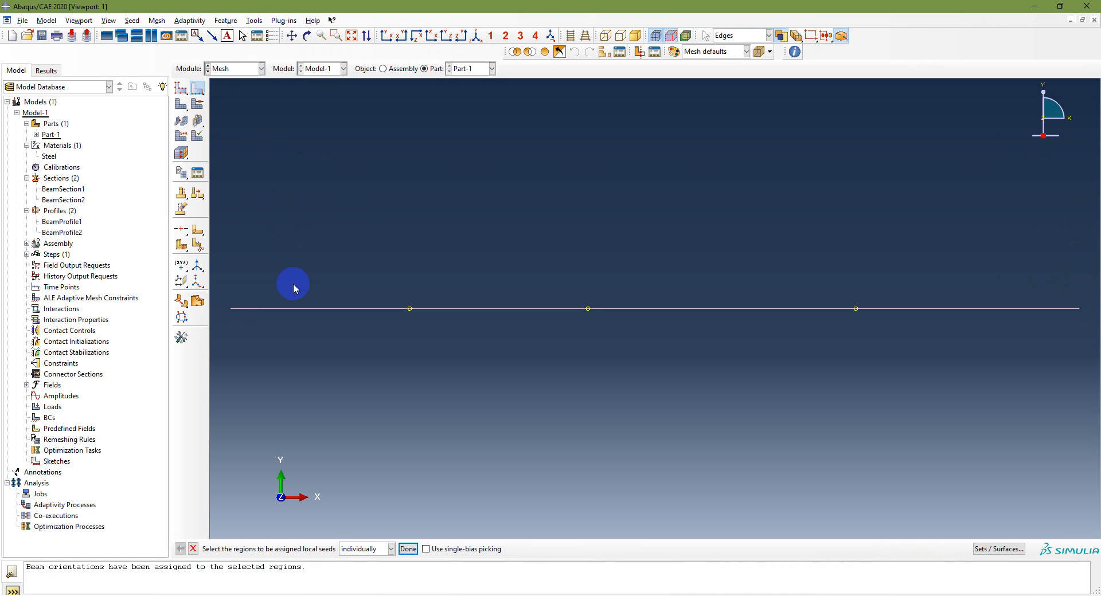
{"action": "left_click_drag", "start_coordinate": [220, 269], "coordinate": [1087, 341]}
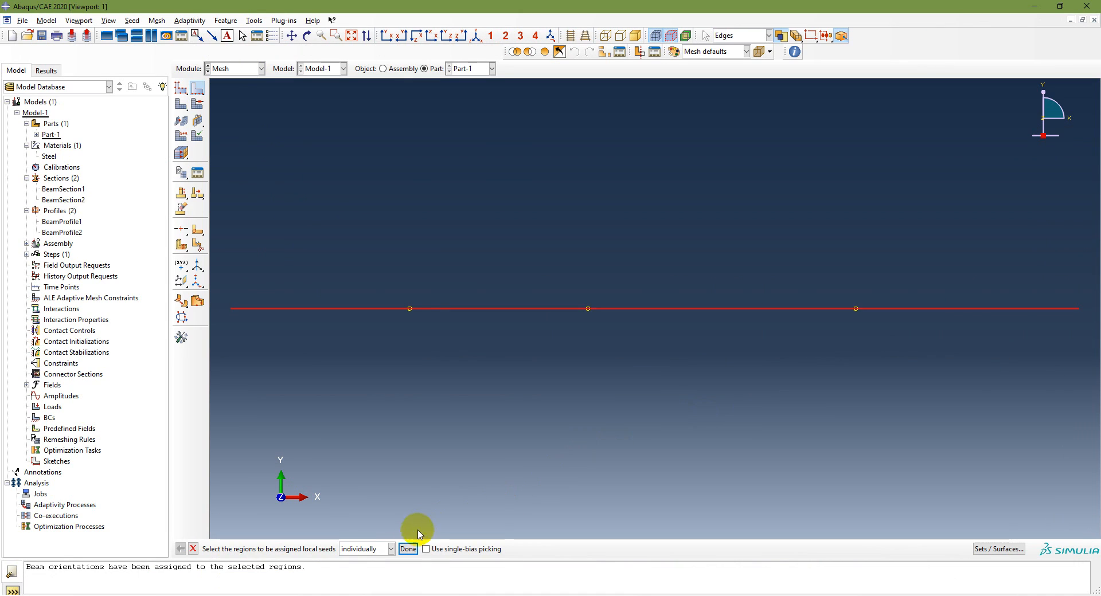
{"action": "left_click", "coordinate": [409, 548]}
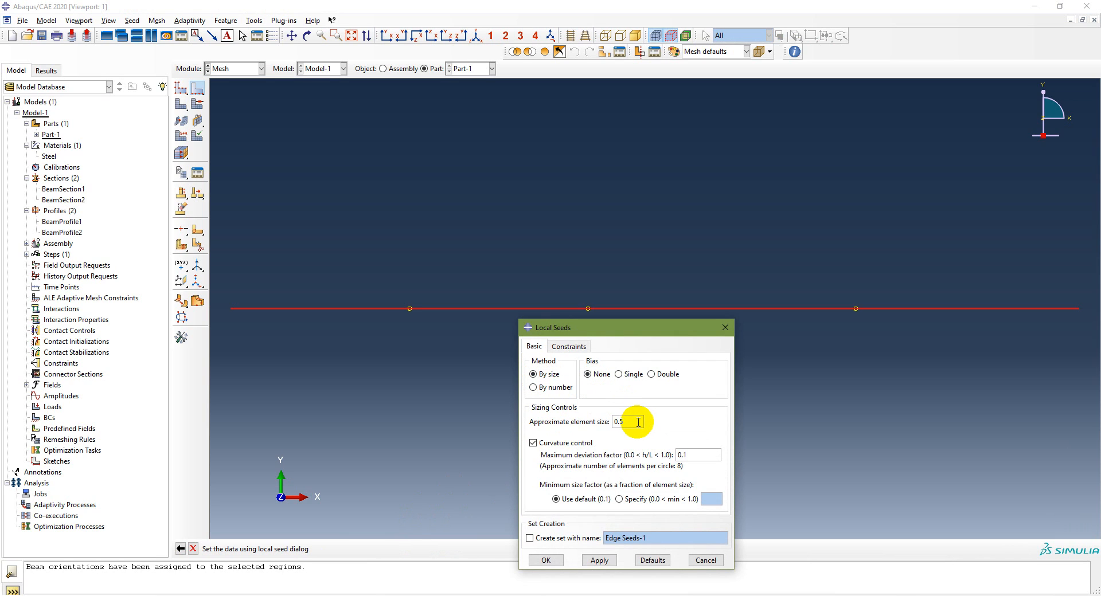
{"action": "left_click", "coordinate": [596, 561]}
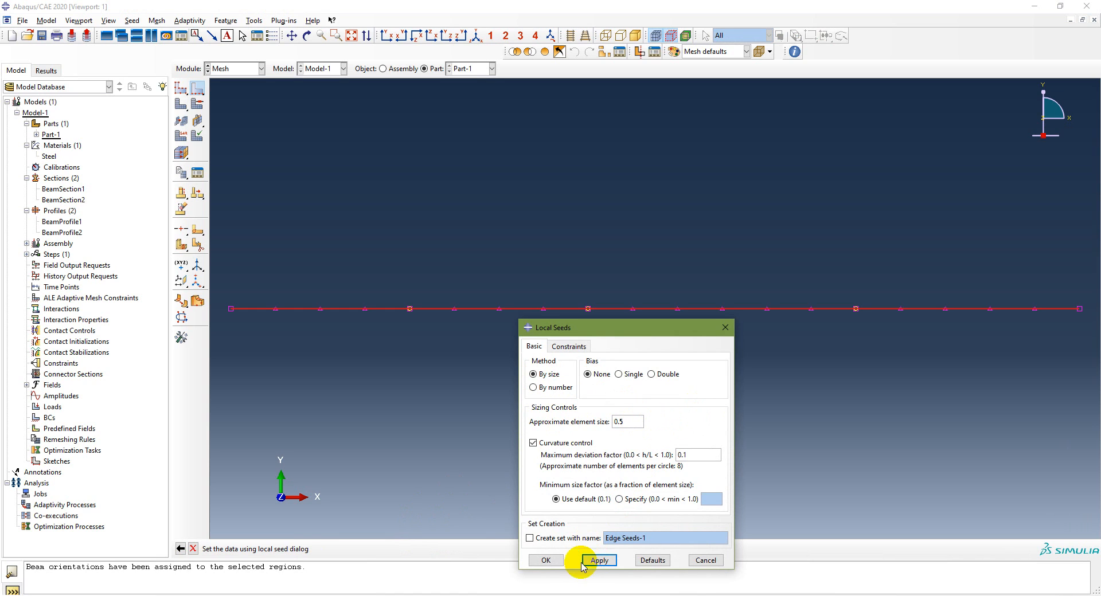
{"action": "left_click", "coordinate": [545, 560]}
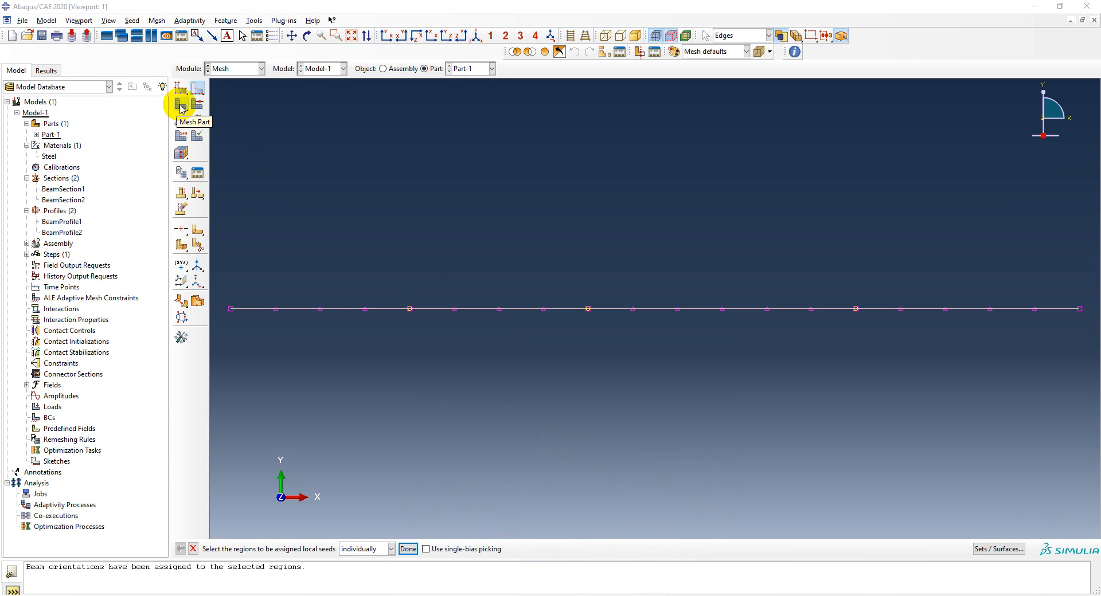
{"action": "left_click", "coordinate": [407, 548]}
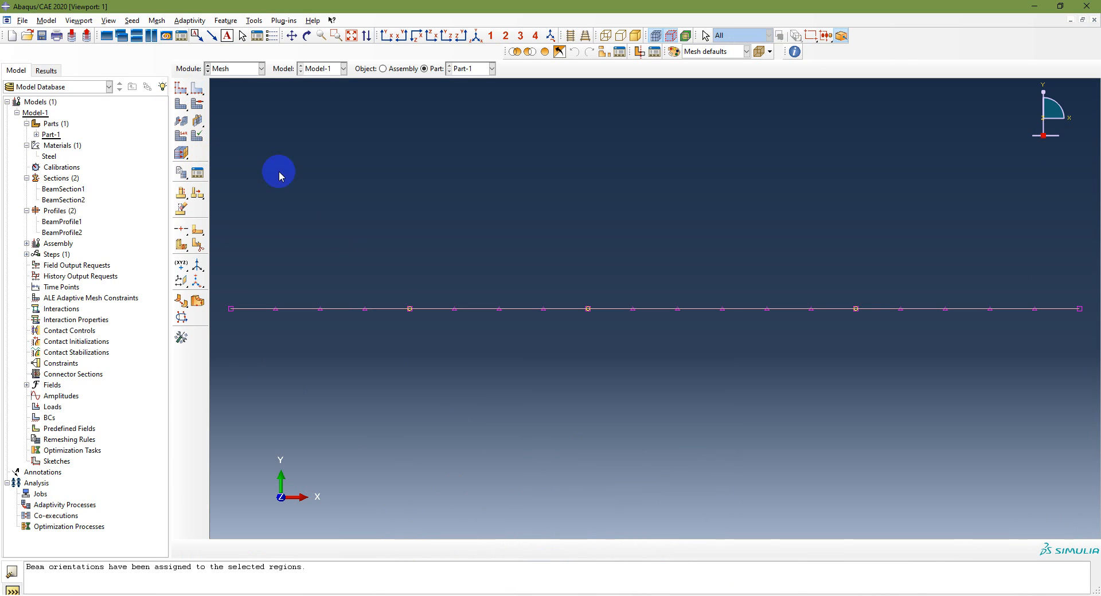
{"action": "left_click", "coordinate": [181, 109]}
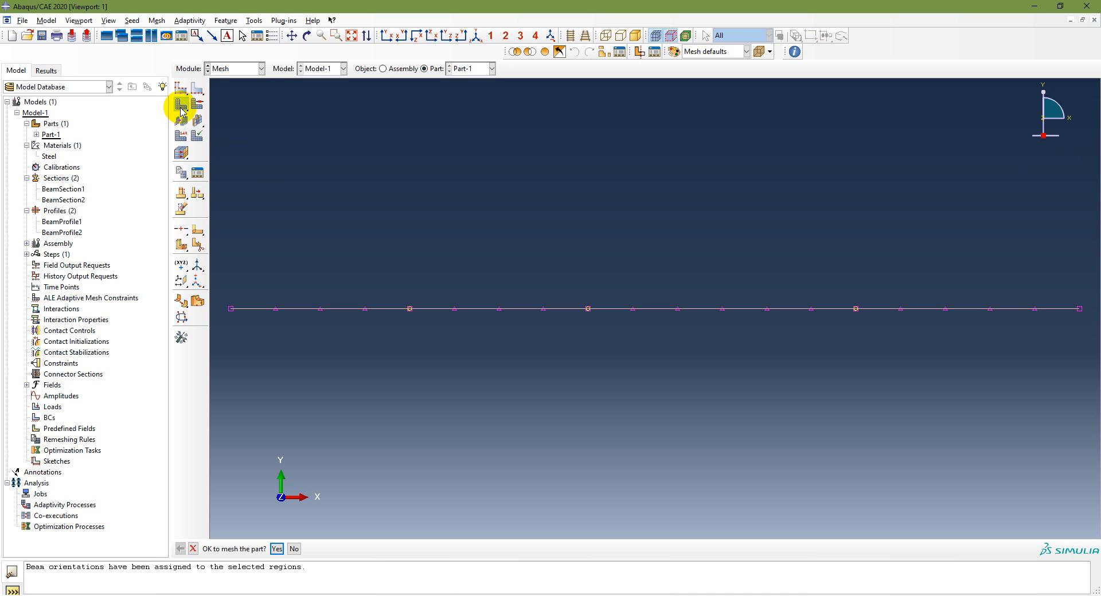
{"action": "left_click", "coordinate": [277, 550]}
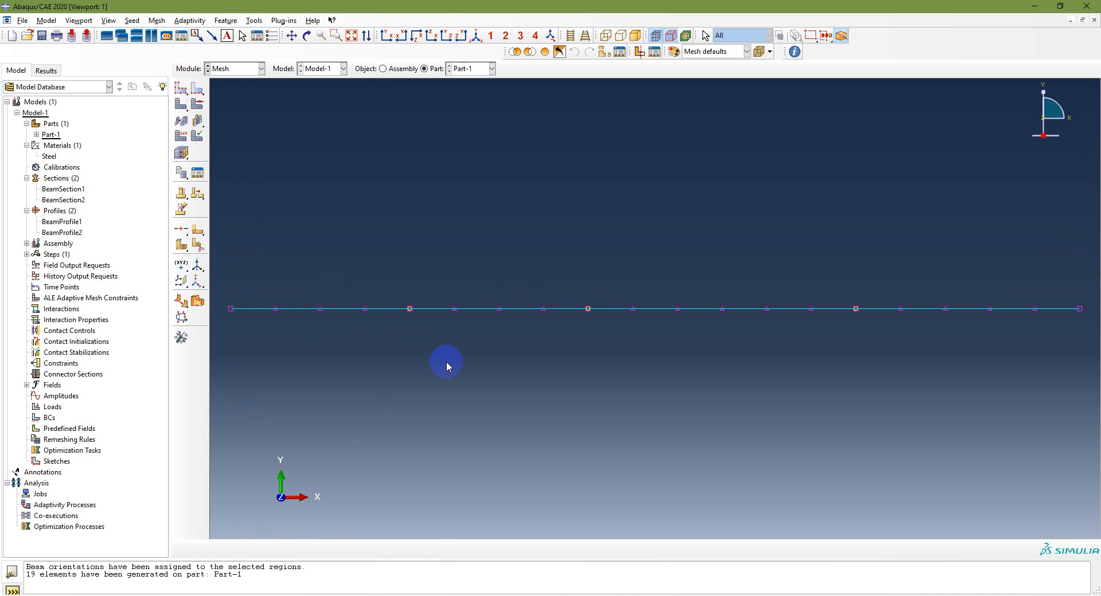
Assign the Standard linear Beam element type B21 with shear-flexible formulation to all beam edges
{"action": "left_click", "coordinate": [181, 138]}
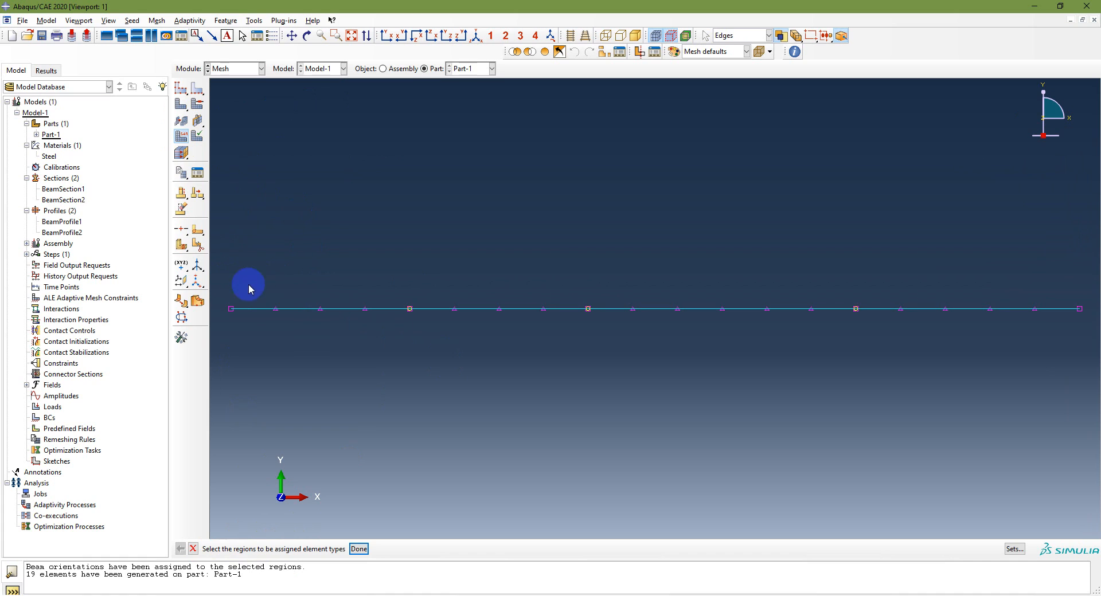
{"action": "left_click_drag", "start_coordinate": [223, 287], "coordinate": [1089, 344]}
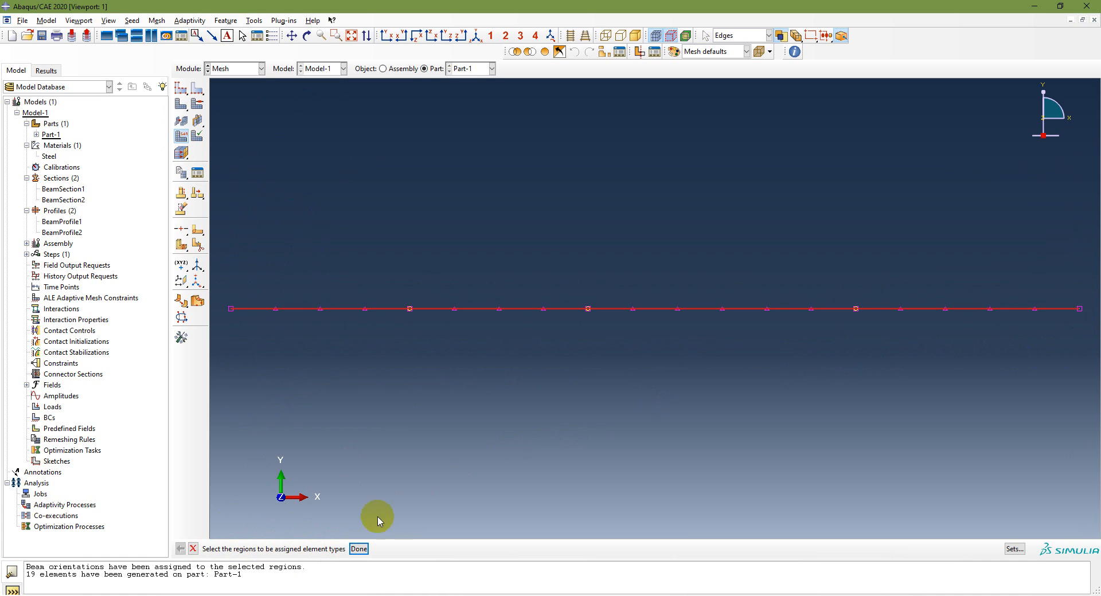
{"action": "left_click", "coordinate": [359, 549]}
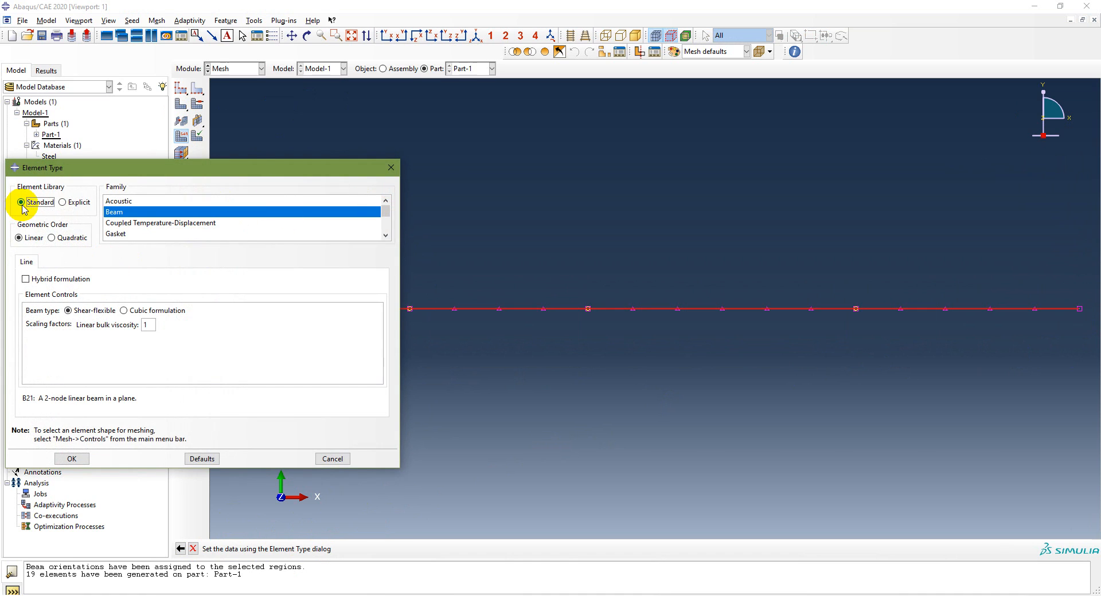
{"action": "scroll", "coordinate": [218, 220], "scroll_direction": "down", "scroll_amount": 2}
{"action": "scroll", "coordinate": [222, 221], "scroll_direction": "up", "scroll_amount": 2}
{"action": "scroll", "coordinate": [224, 224], "scroll_direction": "up", "scroll_amount": 1}
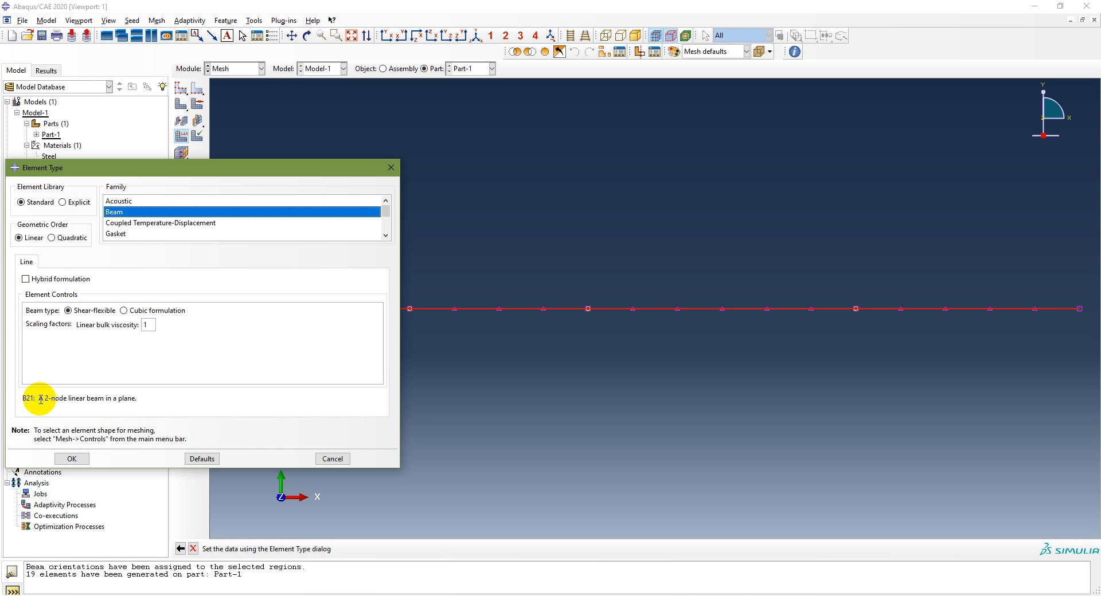
{"action": "left_click", "coordinate": [76, 459]}
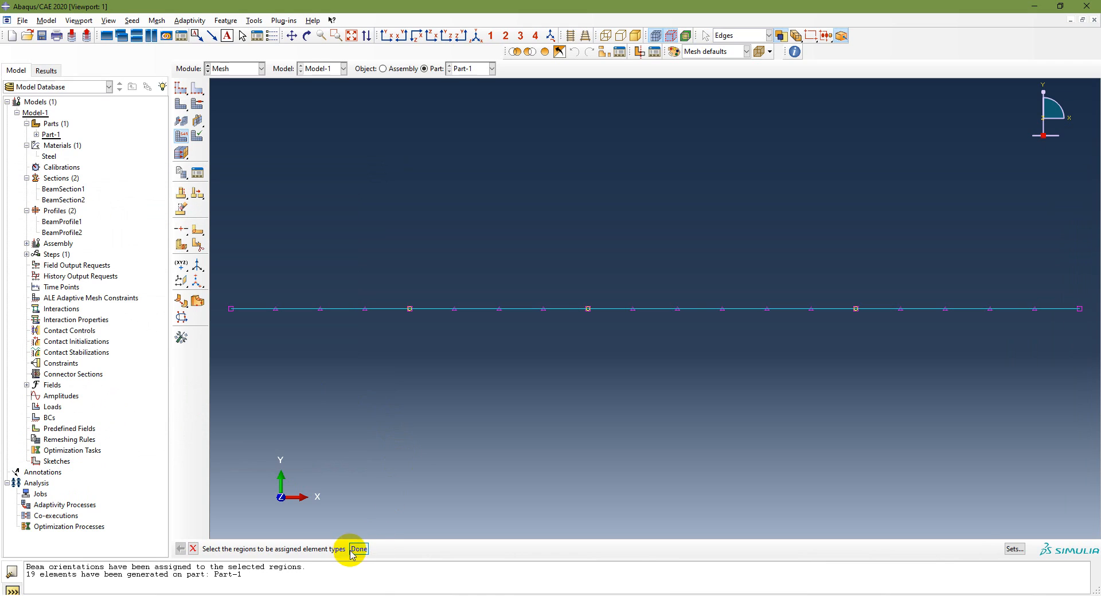
{"action": "left_click", "coordinate": [359, 549]}
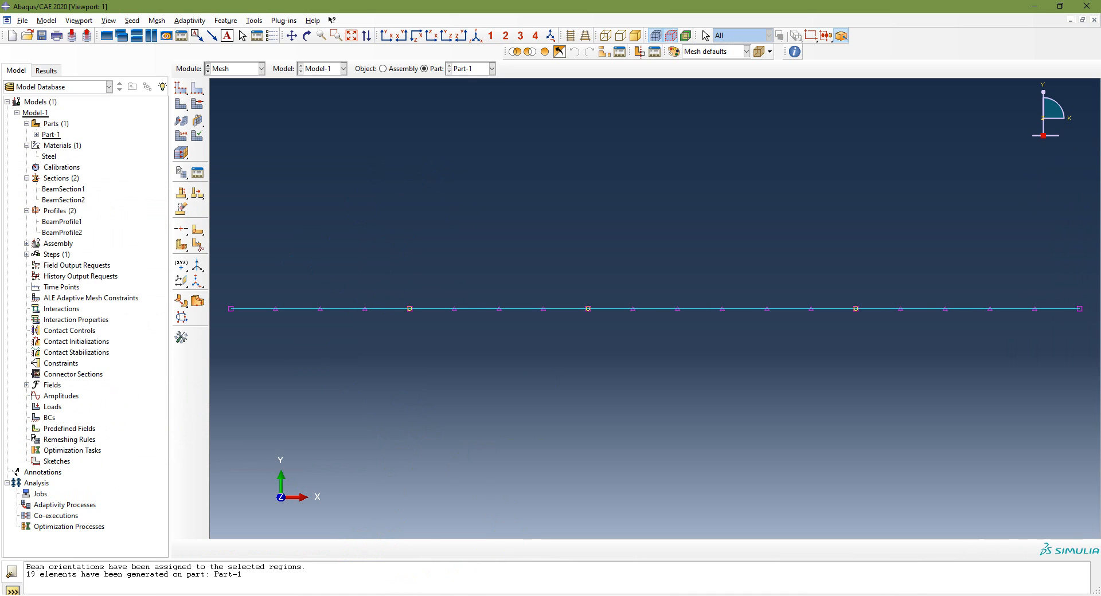
Check the modeling sequence on the PowerPoint slide, return to Abaqus/CAE and switch to the Assembly module
{"action": "left_click", "coordinate": [396, 595]}
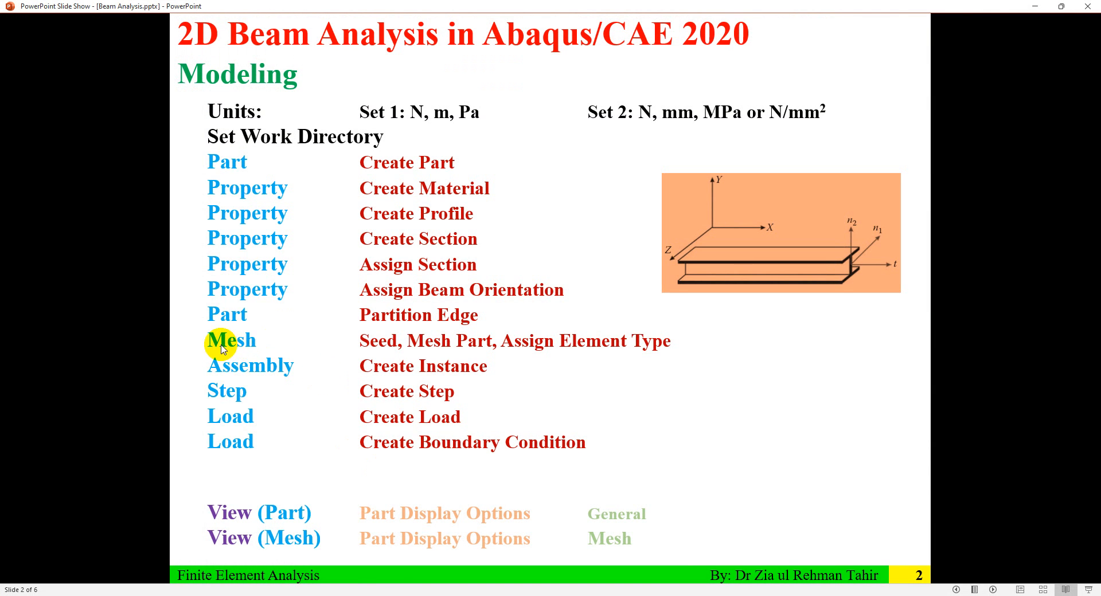
{"action": "left_click", "coordinate": [373, 595]}
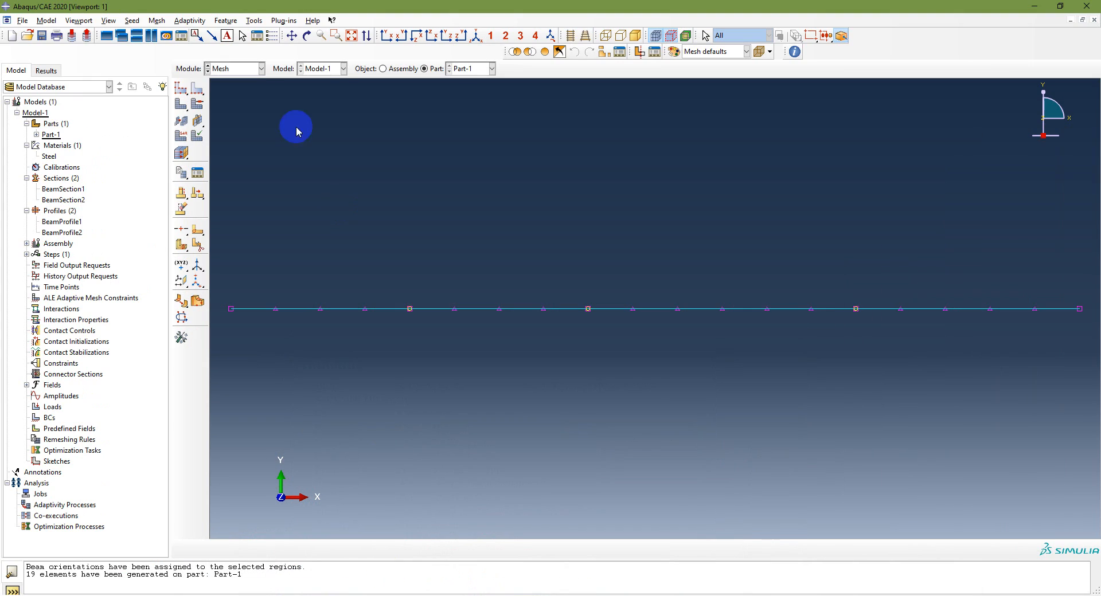
{"action": "left_click", "coordinate": [228, 74]}
{"action": "left_click", "coordinate": [238, 101]}
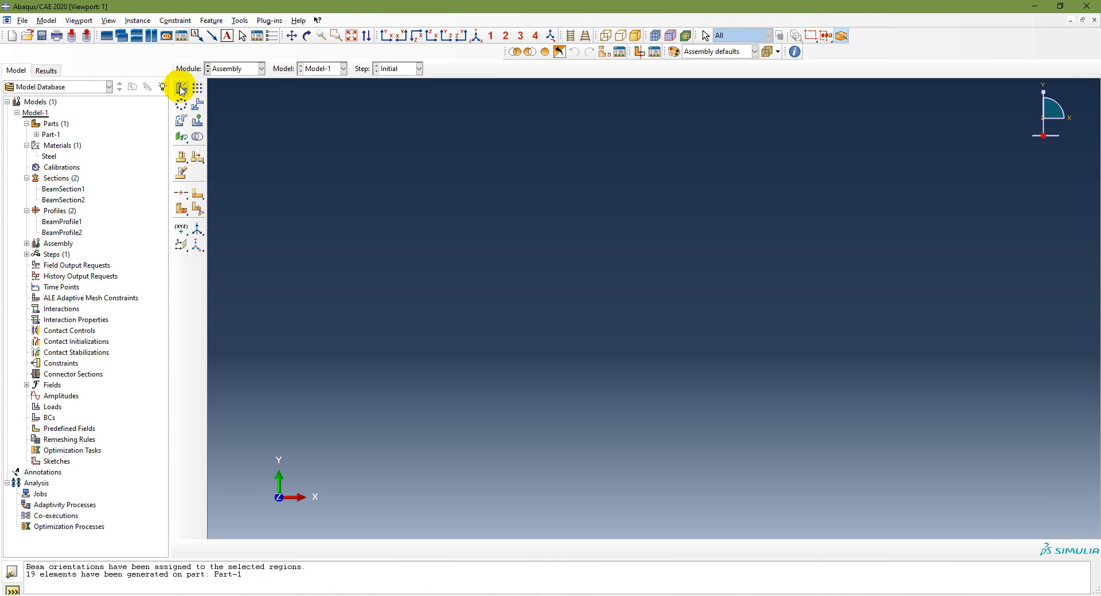
Create a dependent assembly instance of Part-1
{"action": "left_click", "coordinate": [181, 89]}
{"action": "left_click", "coordinate": [434, 209]}
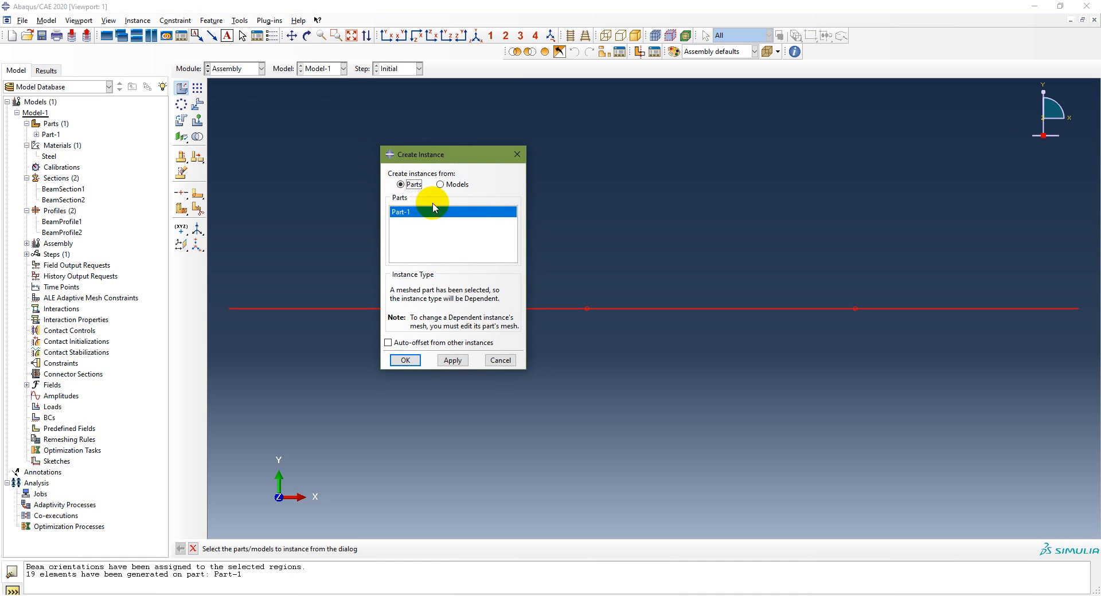
{"action": "left_click", "coordinate": [405, 362]}
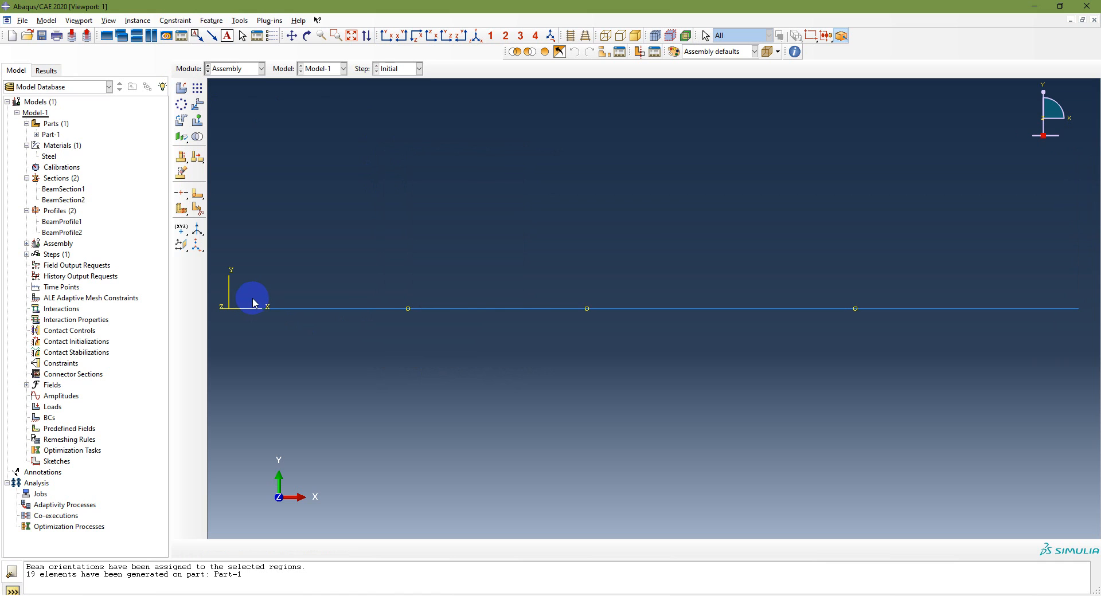
Check the modeling sequence on the PowerPoint slide, return to Abaqus/CAE and switch to the Step module
{"action": "left_click", "coordinate": [378, 595]}
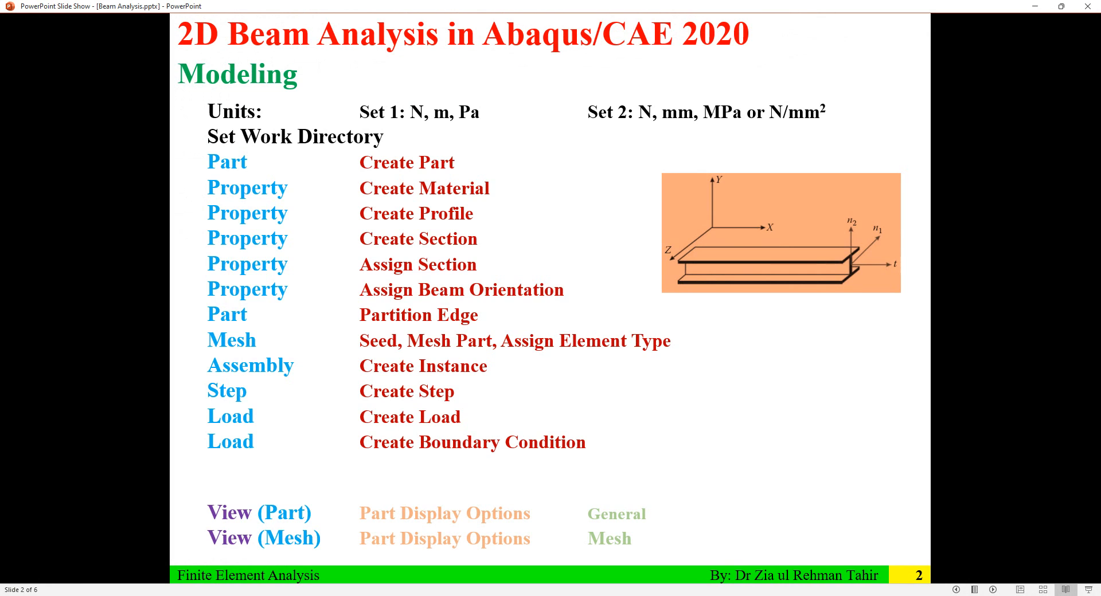
{"action": "key", "text": "alt+Tab"}
{"action": "left_click", "coordinate": [244, 68]}
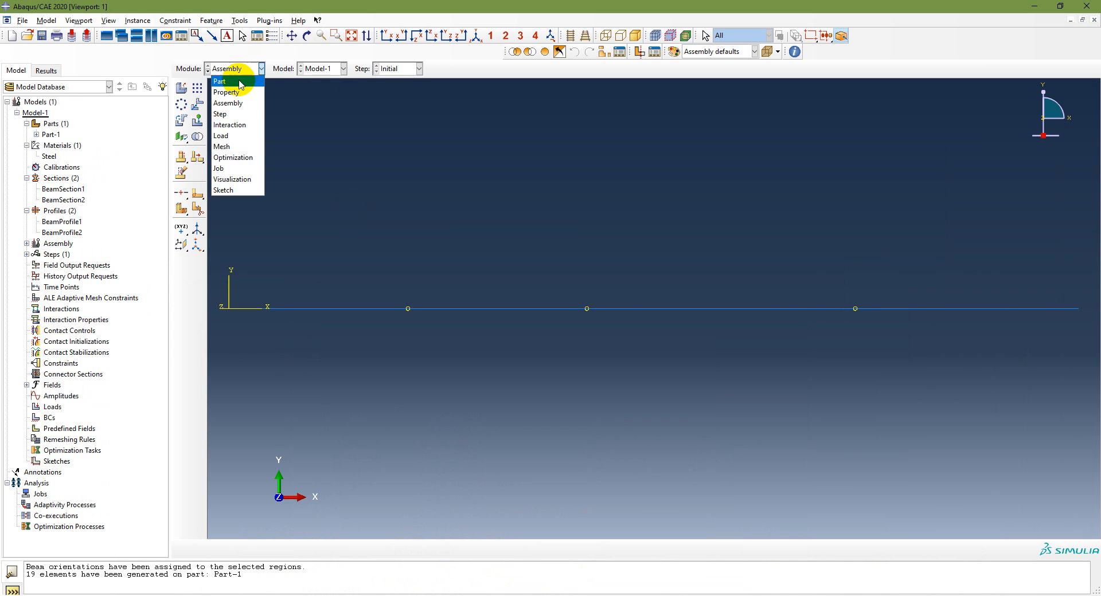
{"action": "left_click", "coordinate": [233, 113]}
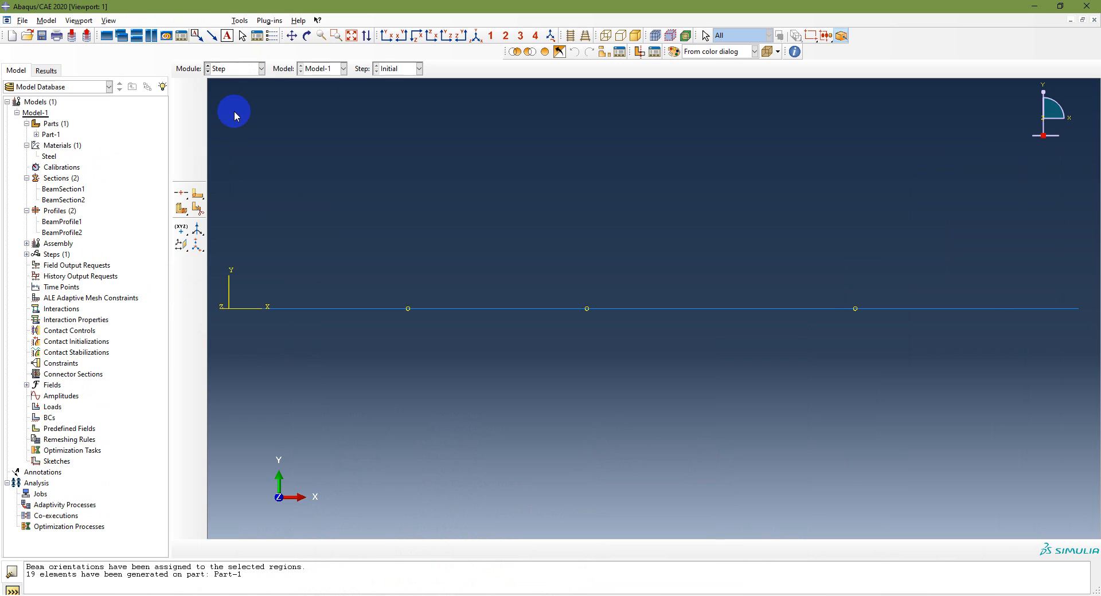
Create a Static, General step named StaticLoad after the Initial step with the default time period of 1 and Nlgeom off
{"action": "left_click", "coordinate": [182, 94]}
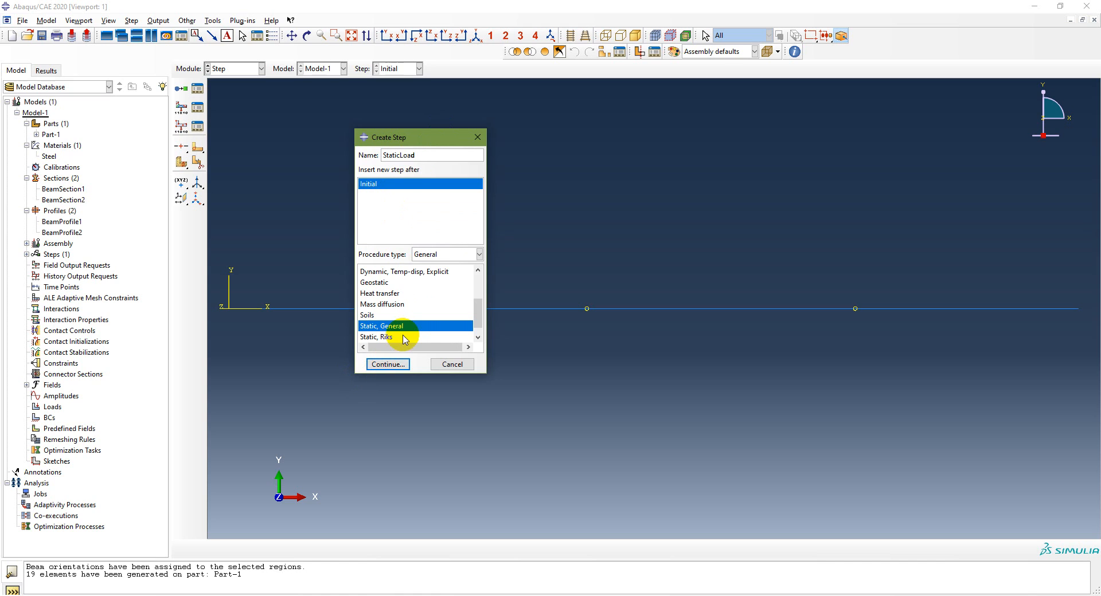
{"action": "left_click", "coordinate": [393, 365]}
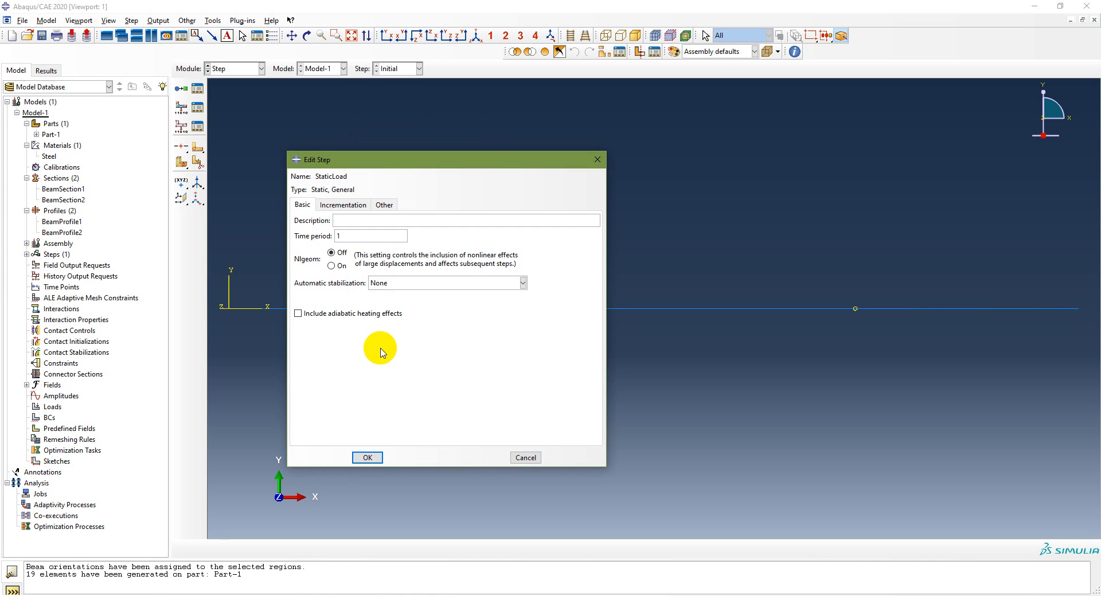
{"action": "left_click", "coordinate": [366, 458]}
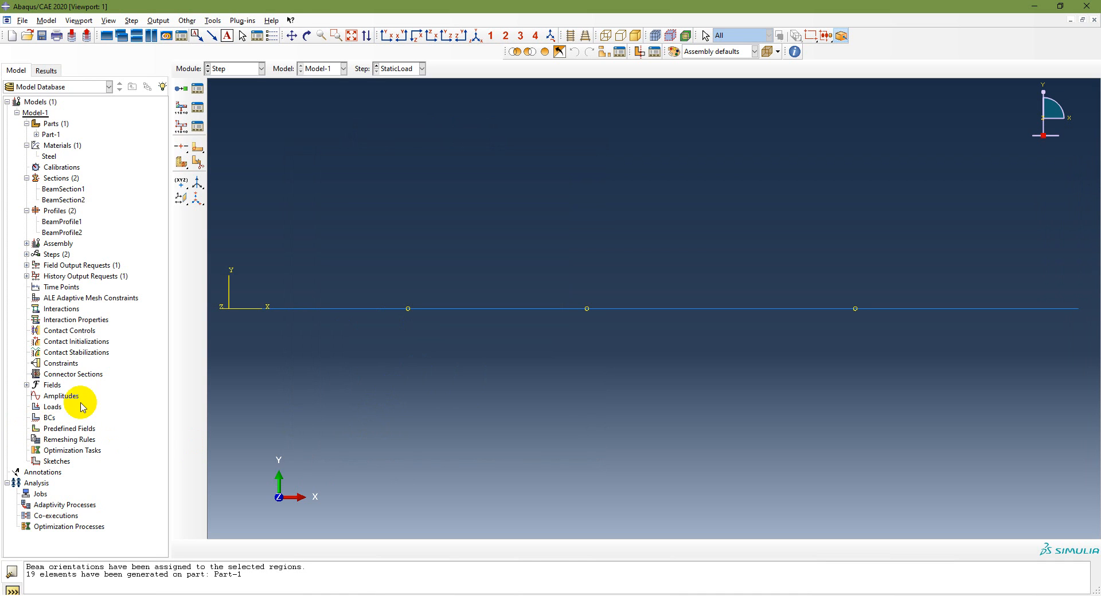
Check the modeling sequence and the Problem 3.2 loads on the PowerPoint slides, return to Abaqus/CAE and switch to the Load module
{"action": "left_click", "coordinate": [399, 595]}
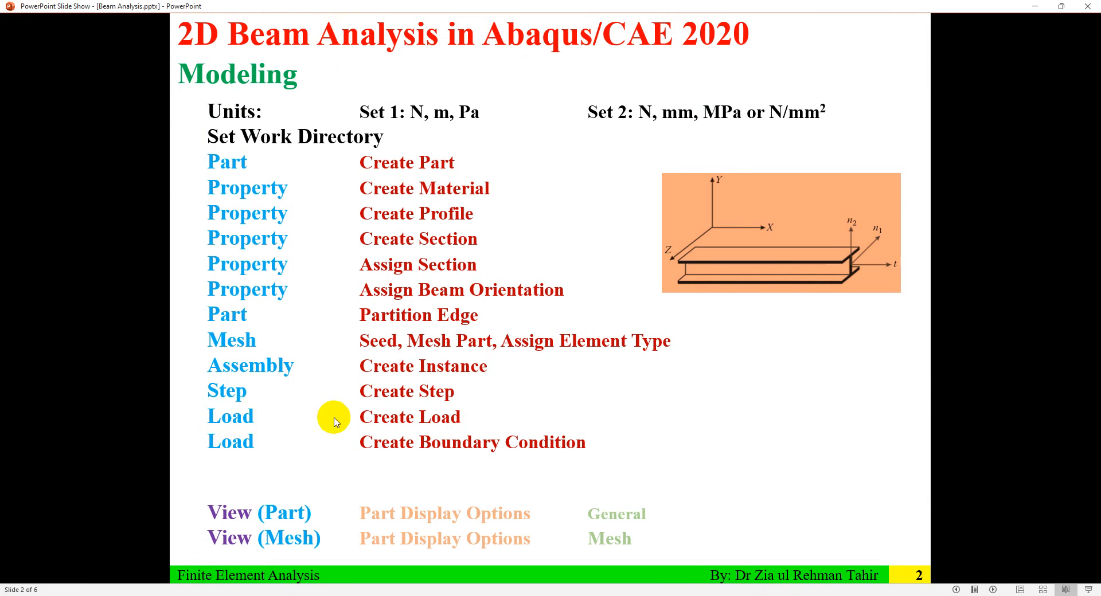
{"action": "left_click", "coordinate": [439, 595]}
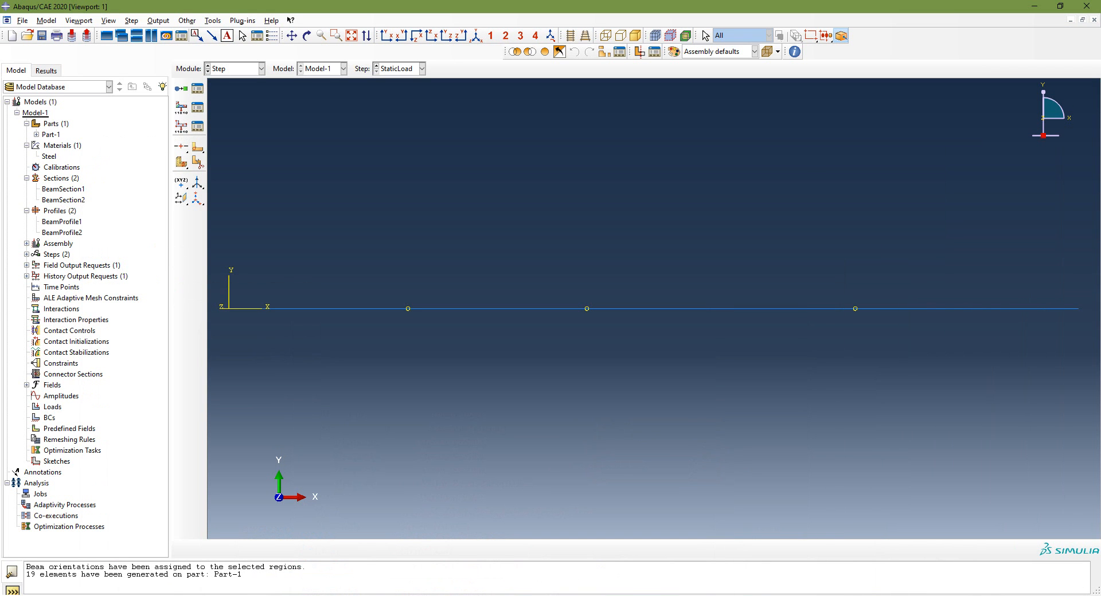
{"action": "left_click", "coordinate": [653, 595]}
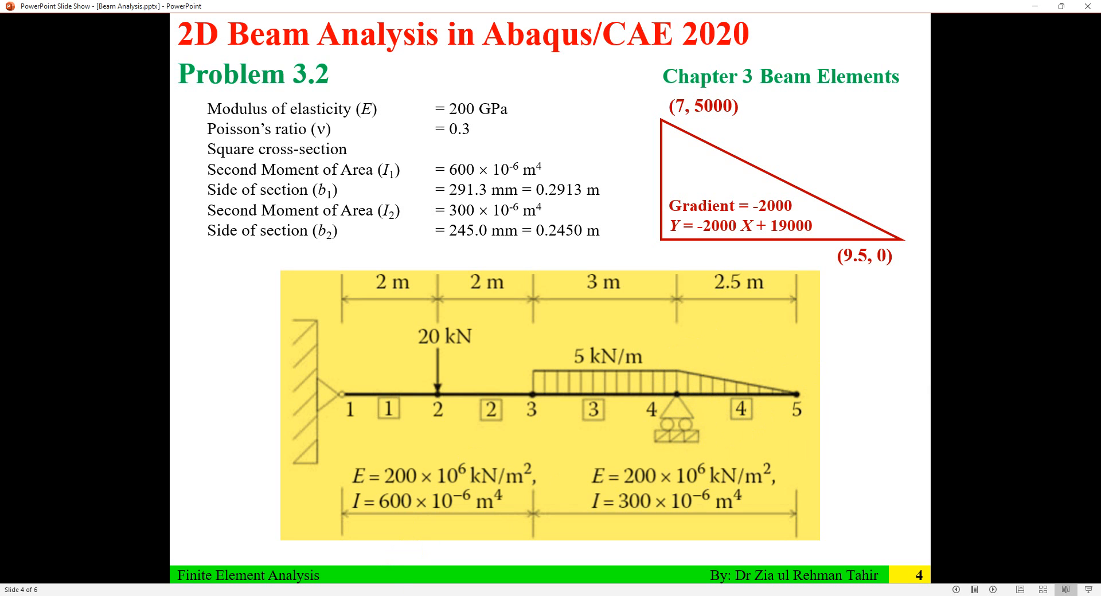
{"action": "key", "text": "alt+Tab"}
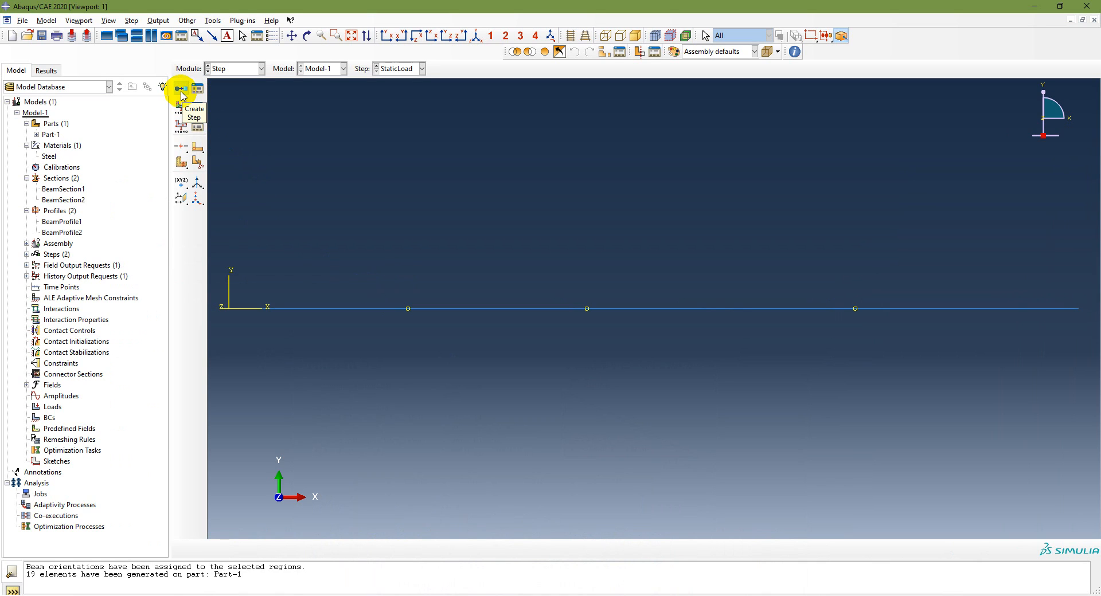
{"action": "left_click", "coordinate": [229, 68]}
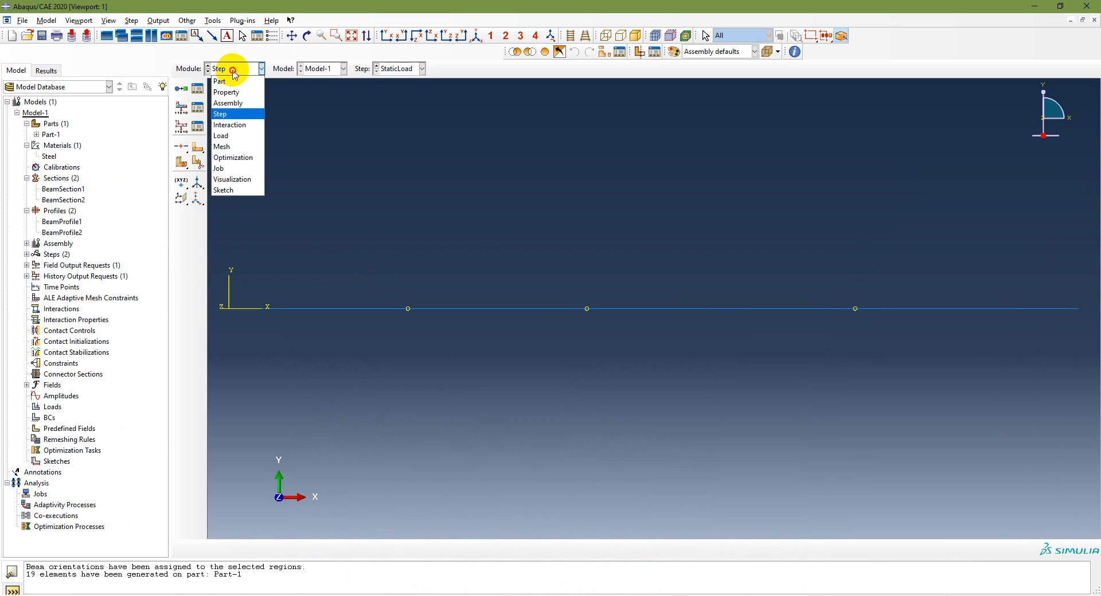
{"action": "left_click", "coordinate": [241, 142]}
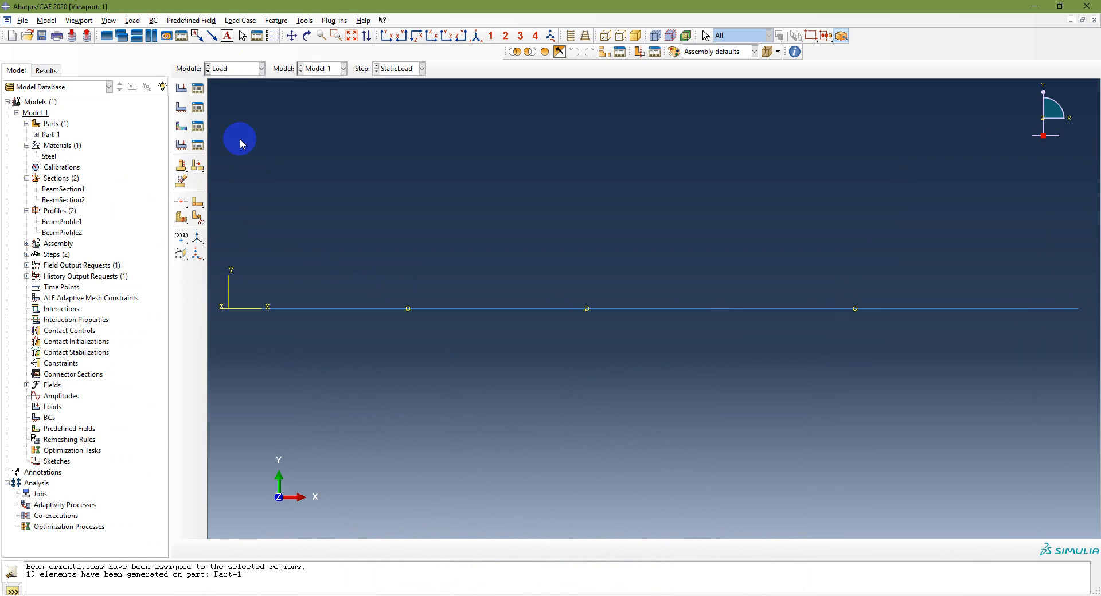
Begin a mechanical Concentrated force load named Point in the StaticLoad step
{"action": "left_click", "coordinate": [181, 89]}
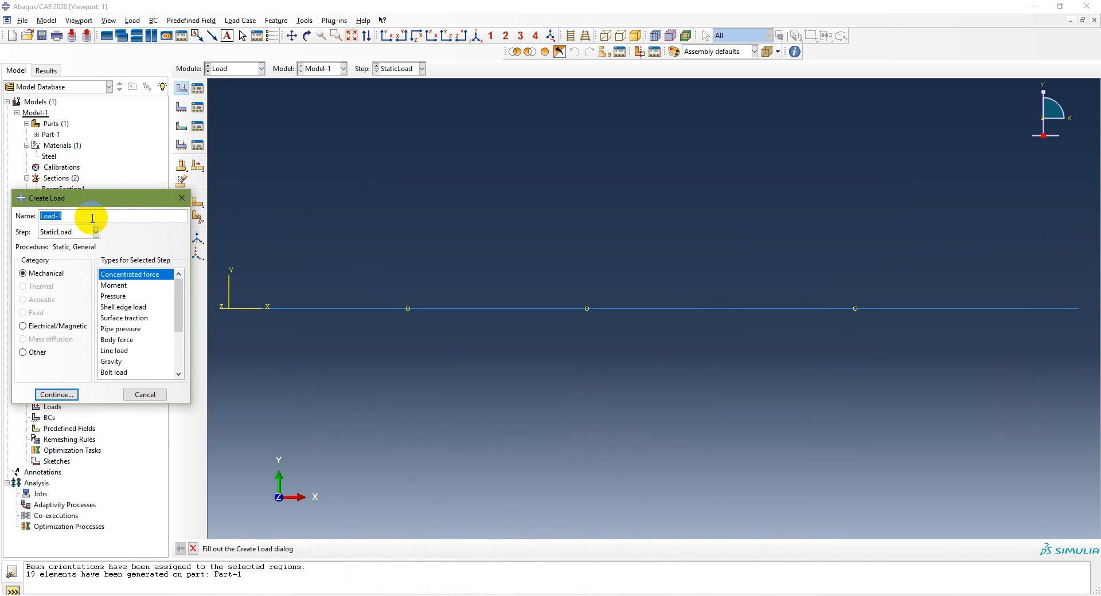
{"action": "type", "text": "POint"}
{"action": "key", "text": "BackSpace"}
{"action": "key", "text": "BackSpace"}
{"action": "key", "text": "BackSpace"}
{"action": "left_click", "coordinate": [66, 231]}
{"action": "left_click", "coordinate": [66, 231]}
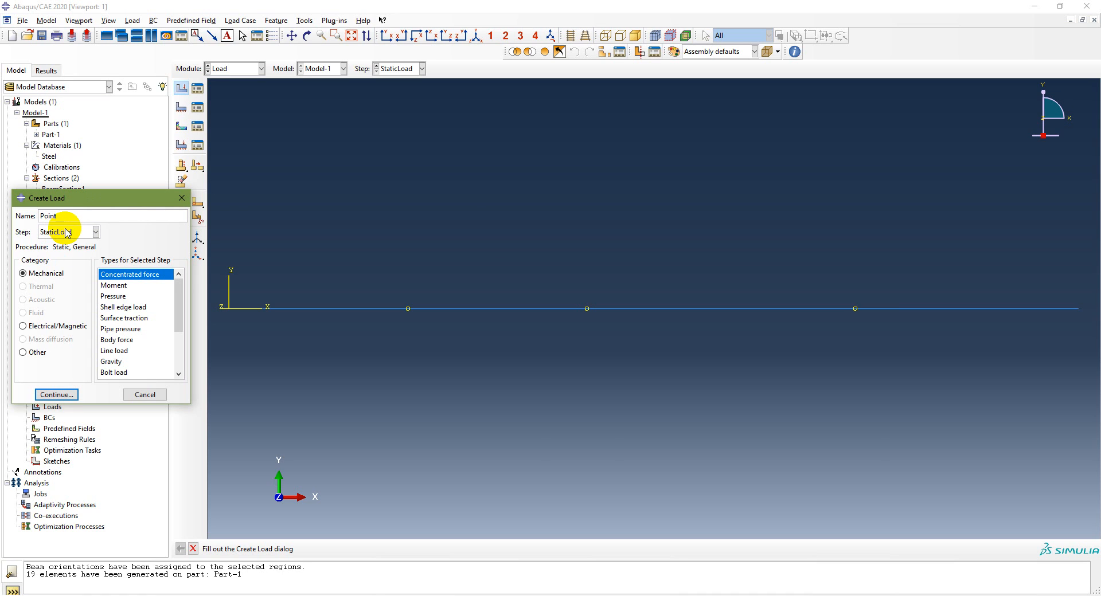
{"action": "left_click", "coordinate": [57, 394]}
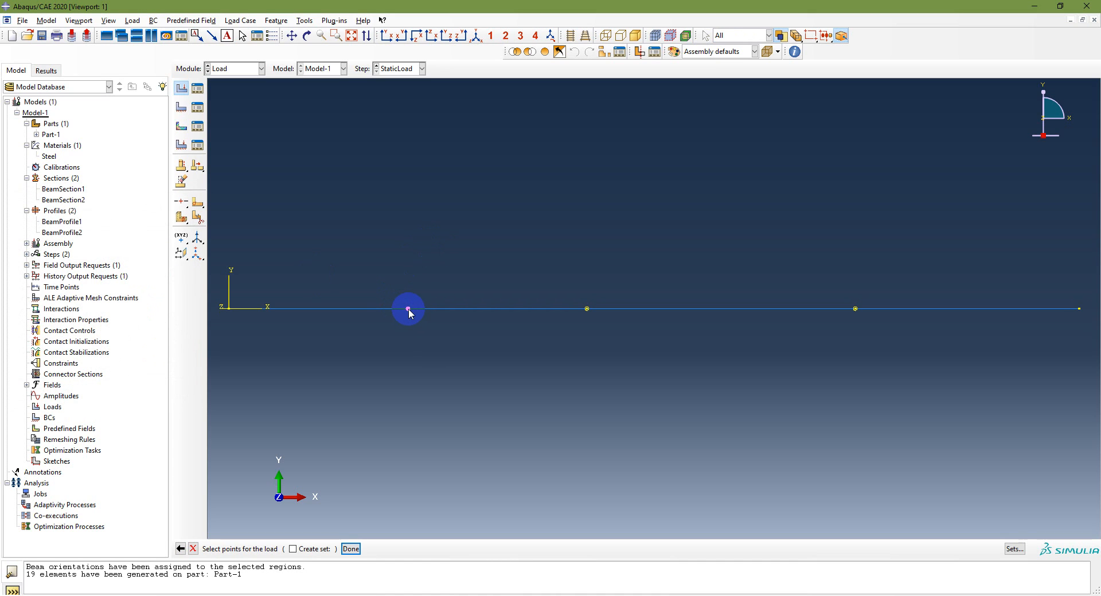
Apply the concentrated force at the first partition point, 2 m from the beam's left end, with CF2 set to -20e3
{"action": "left_click", "coordinate": [408, 309]}
{"action": "left_click", "coordinate": [350, 548]}
{"action": "left_click", "coordinate": [68, 376]}
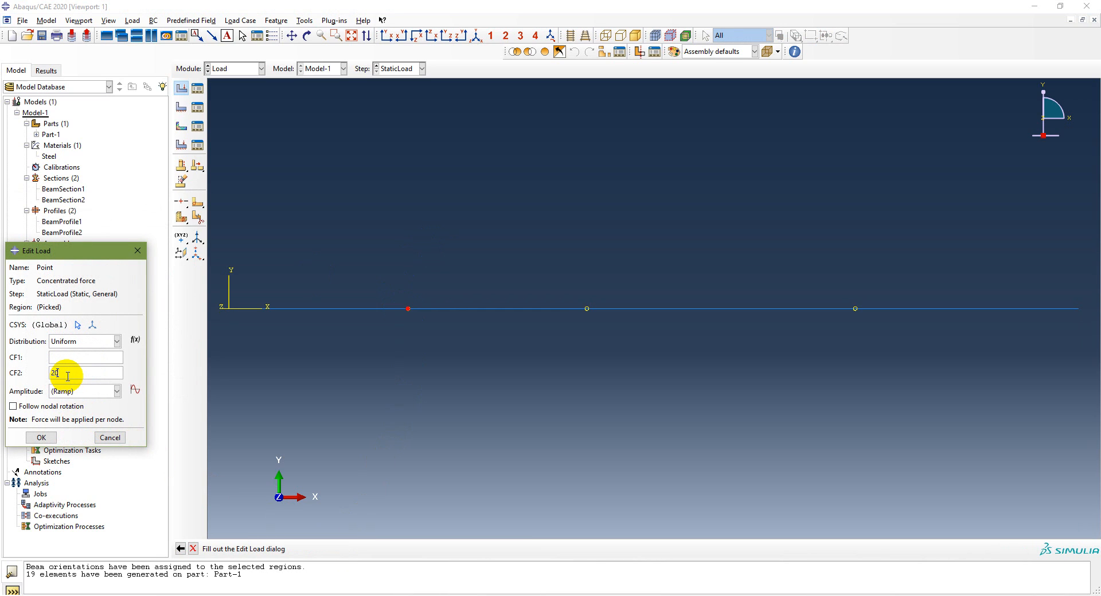
{"action": "key", "text": "BackSpace"}
{"action": "key", "text": "BackSpace"}
{"action": "type", "text": "-20e3"}
{"action": "left_click", "coordinate": [42, 438]}
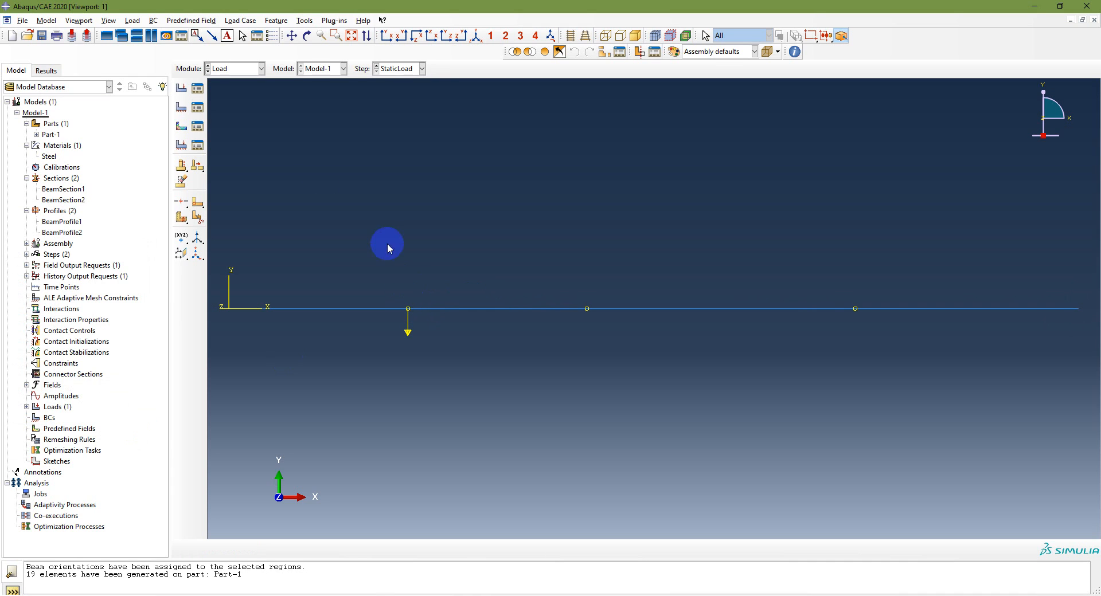
Create a Line load named UDL in StaticLoad on the third beam segment with a uniform global Component 2 of -5e3
{"action": "left_click", "coordinate": [183, 93]}
{"action": "type", "text": "UDL"}
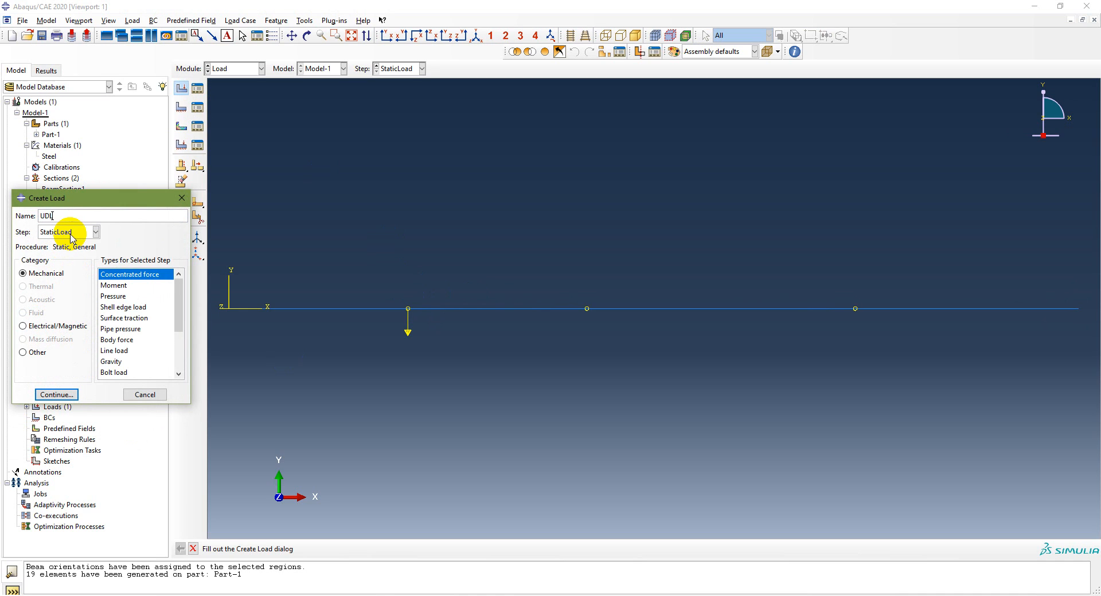
{"action": "left_click", "coordinate": [117, 350]}
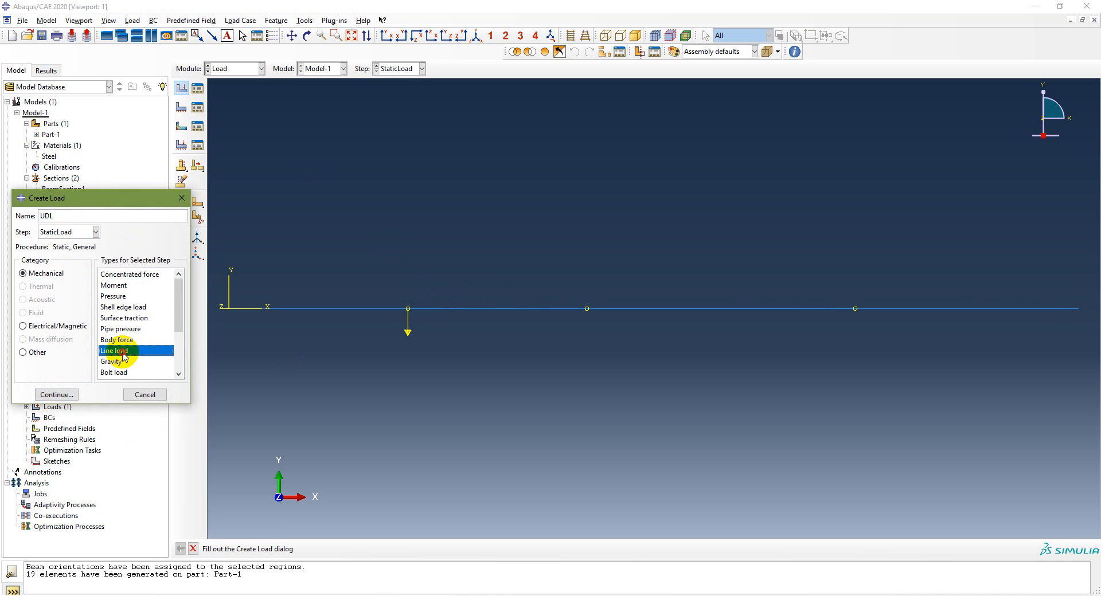
{"action": "left_click", "coordinate": [57, 394]}
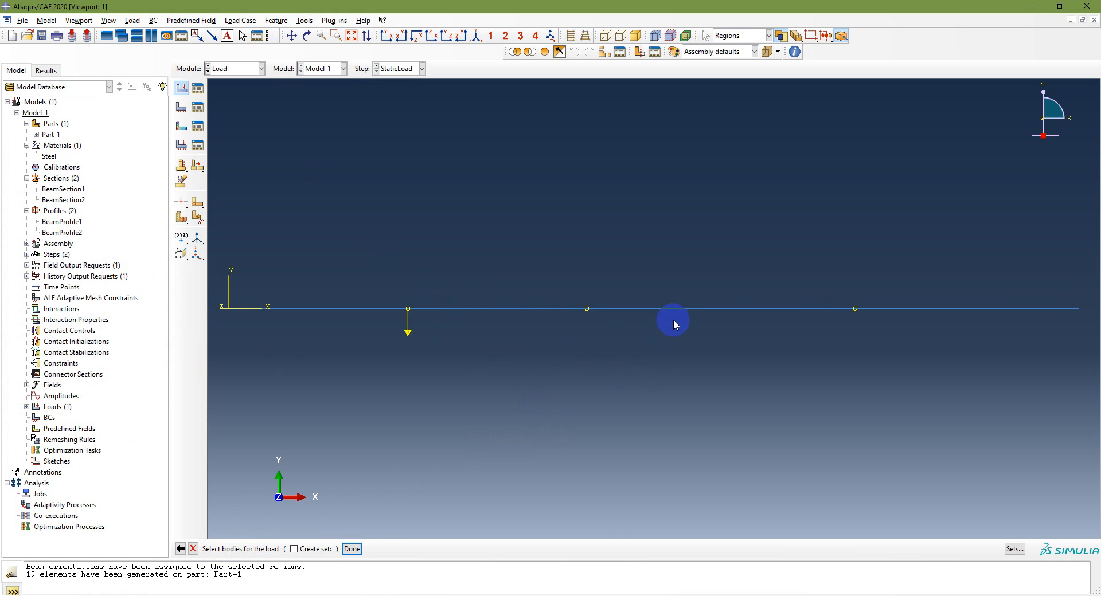
{"action": "left_click", "coordinate": [683, 308]}
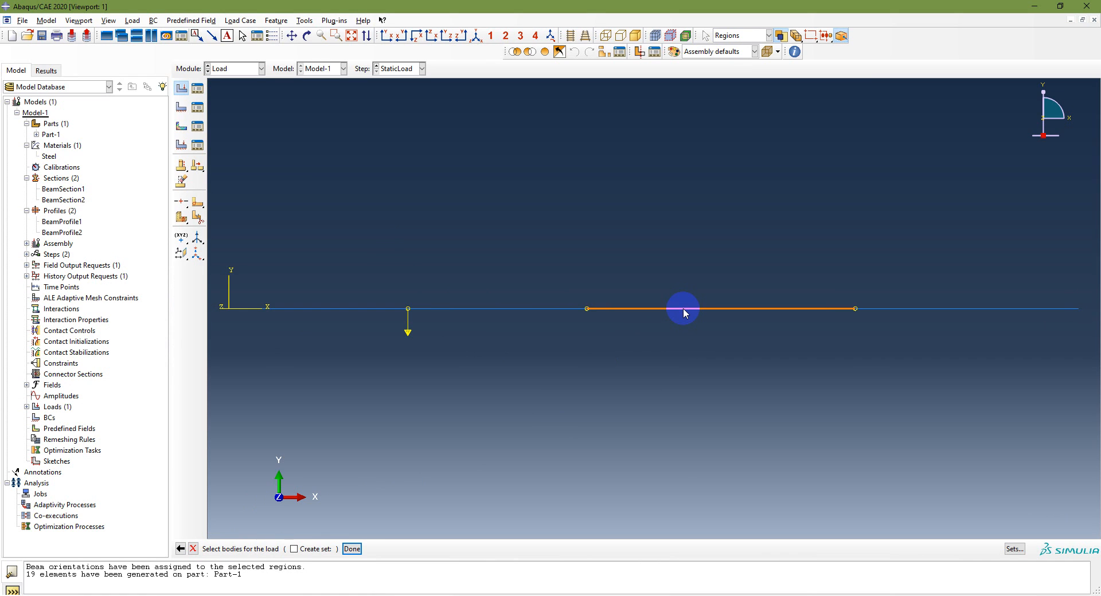
{"action": "left_click", "coordinate": [354, 549]}
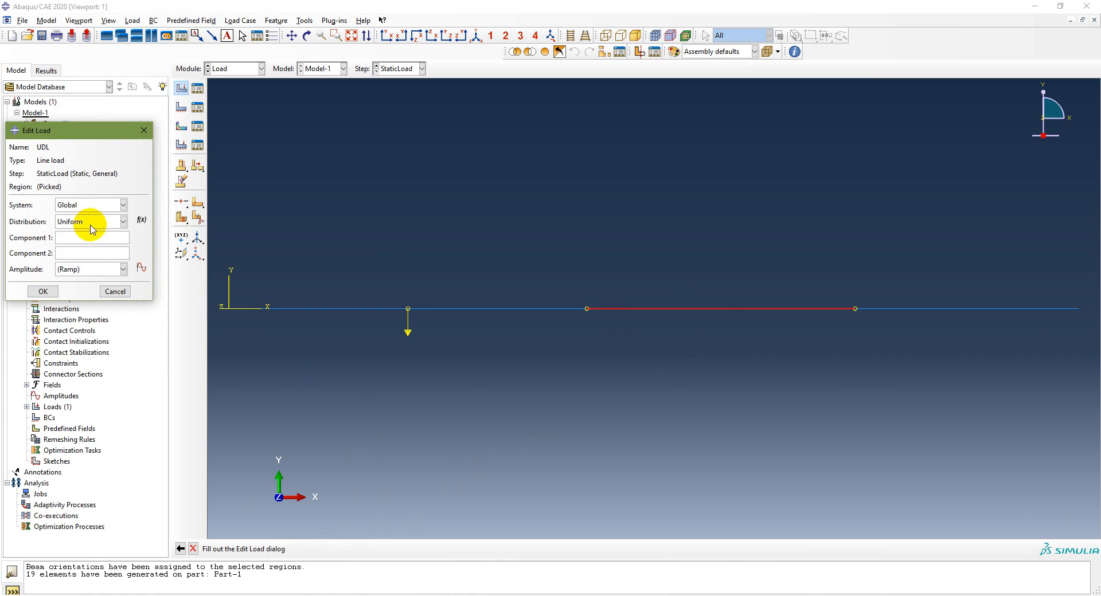
{"action": "left_click", "coordinate": [78, 256]}
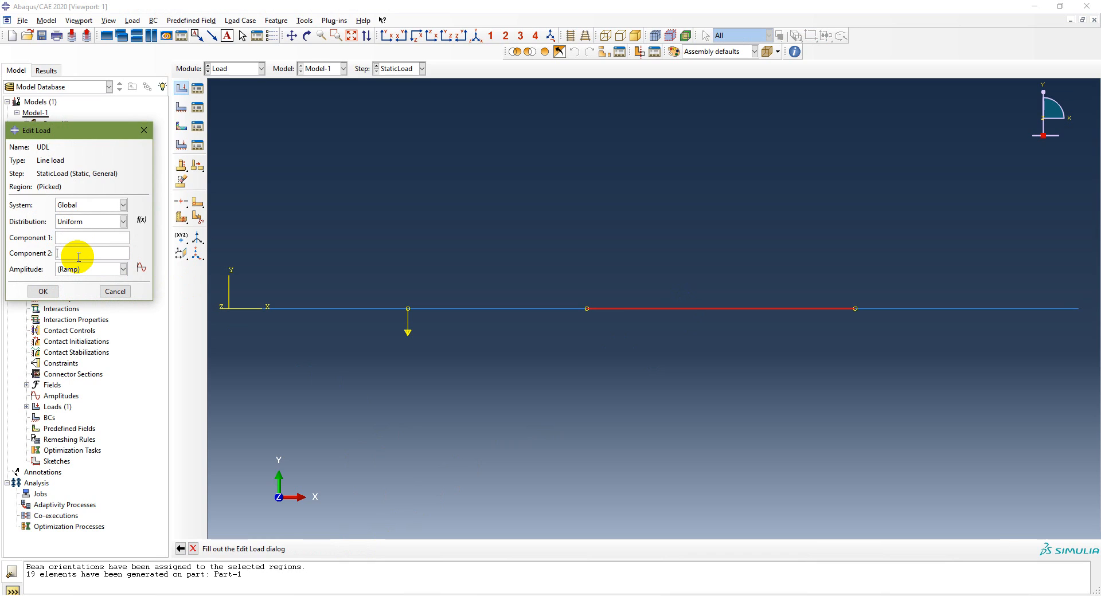
{"action": "type", "text": "-5e3"}
{"action": "left_click", "coordinate": [43, 292]}
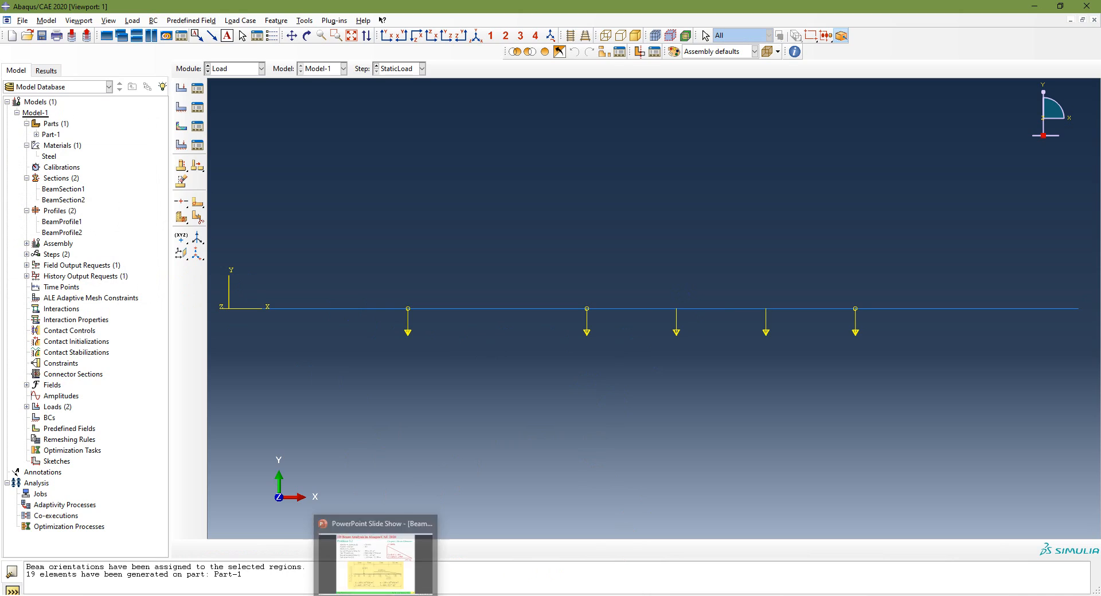
Switch to the PowerPoint slide of Problem 3.2 to examine the triangular load on the last beam segment
{"action": "left_click", "coordinate": [376, 595]}
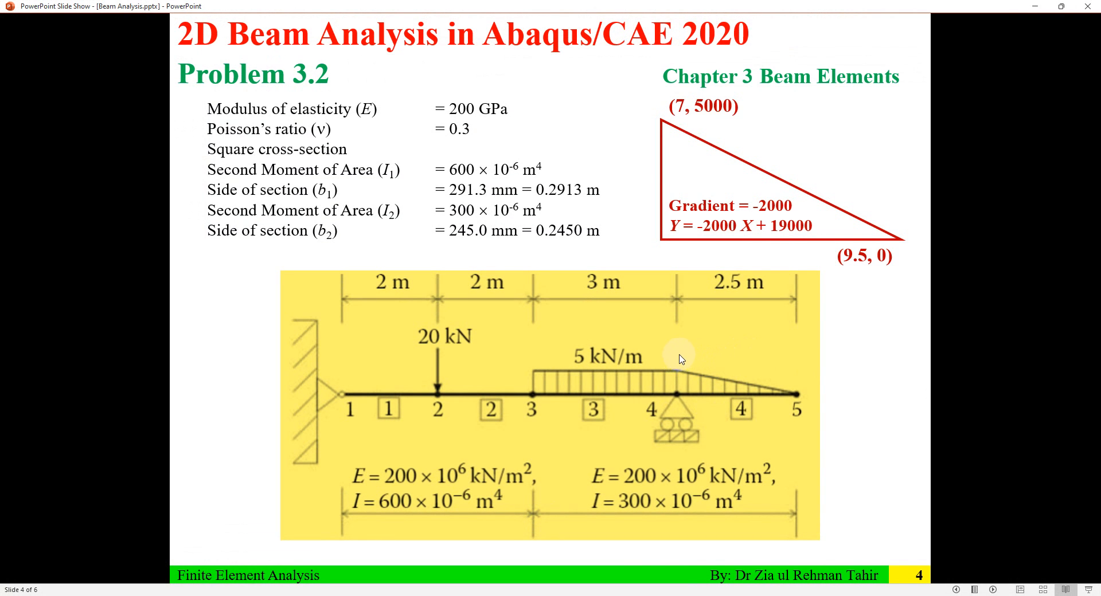
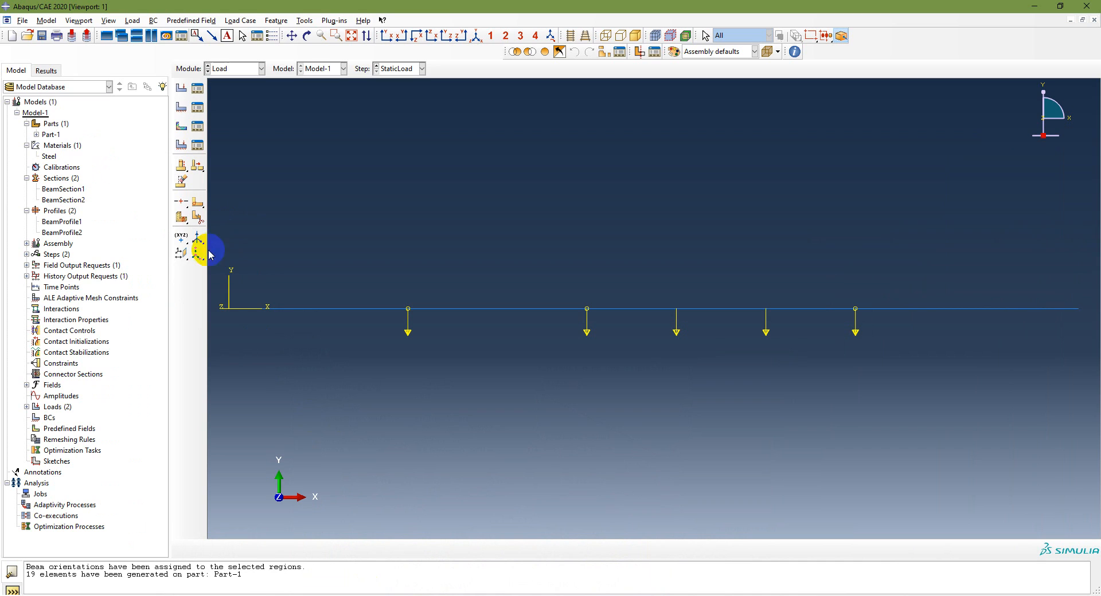
Begin a Line load named UVL in the StaticLoad step on the last beam segment
{"action": "left_click", "coordinate": [182, 89]}
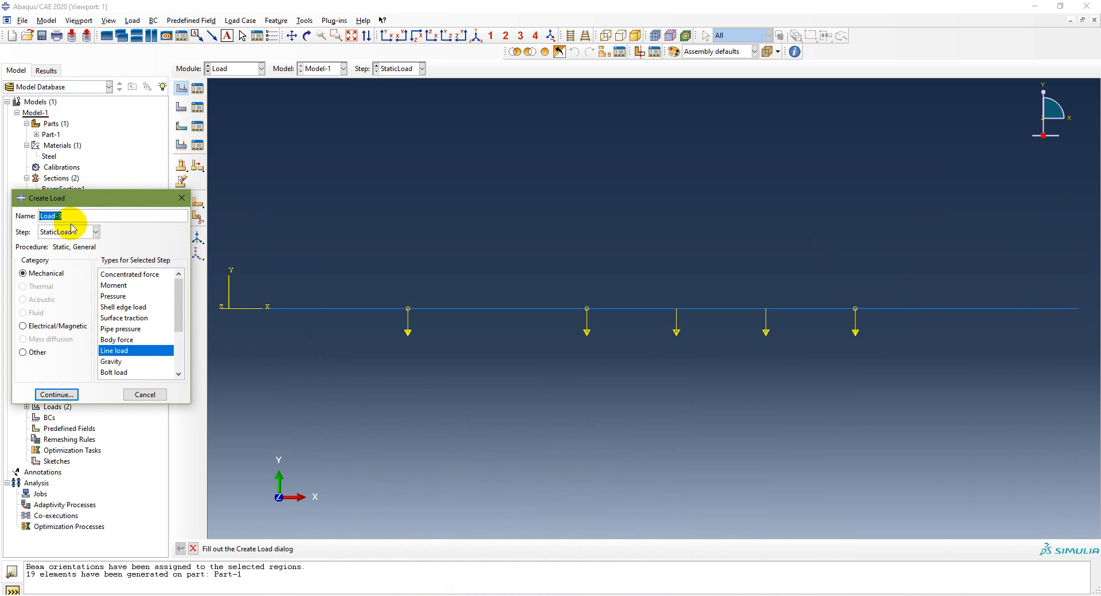
{"action": "type", "text": "UVL"}
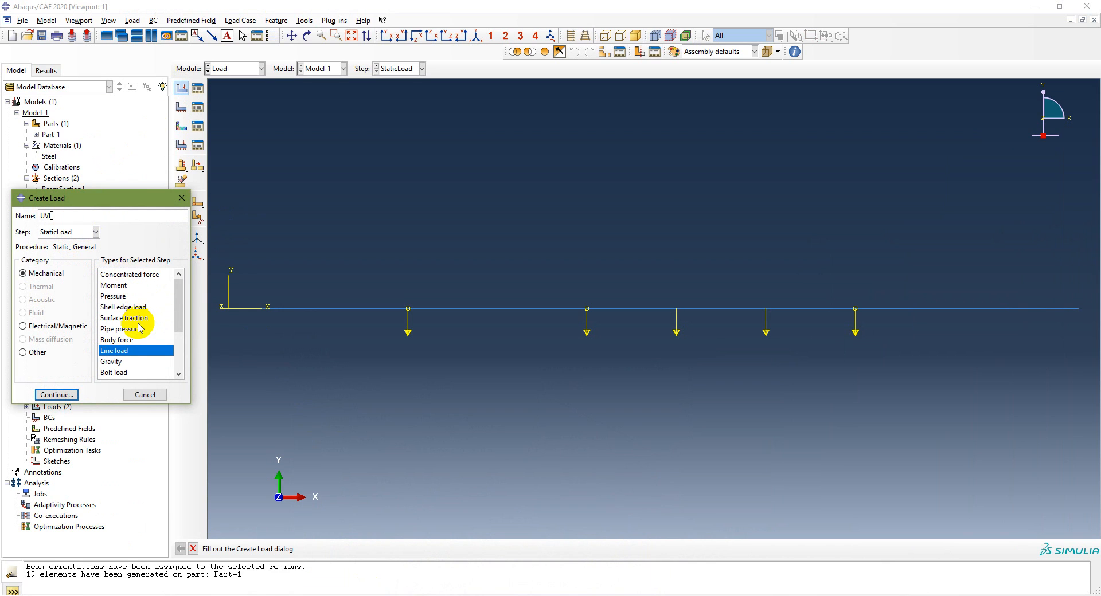
{"action": "left_click", "coordinate": [56, 395]}
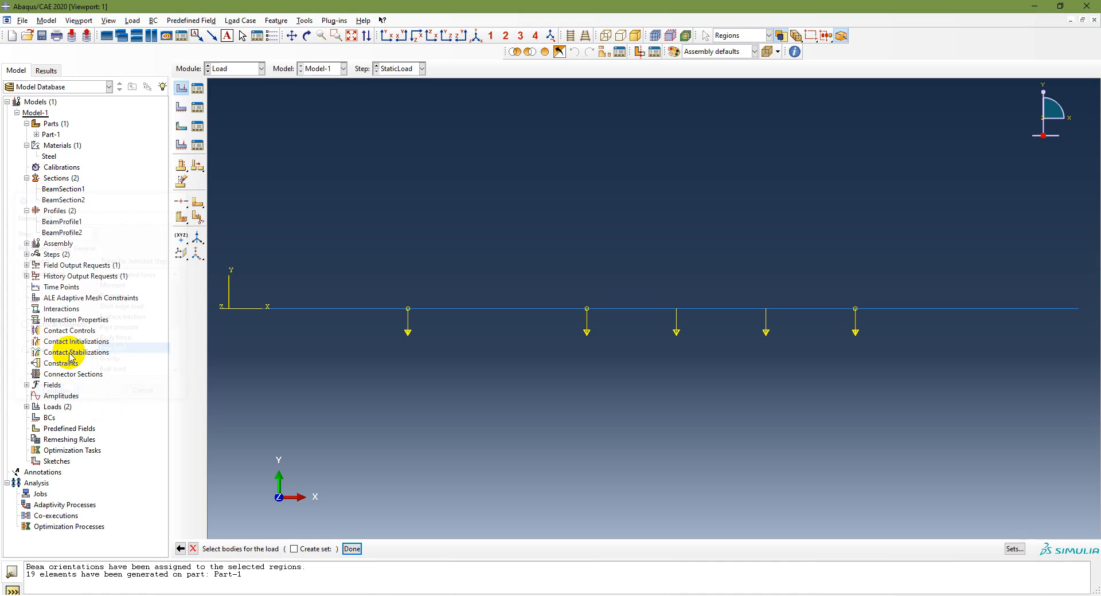
{"action": "left_click", "coordinate": [936, 308]}
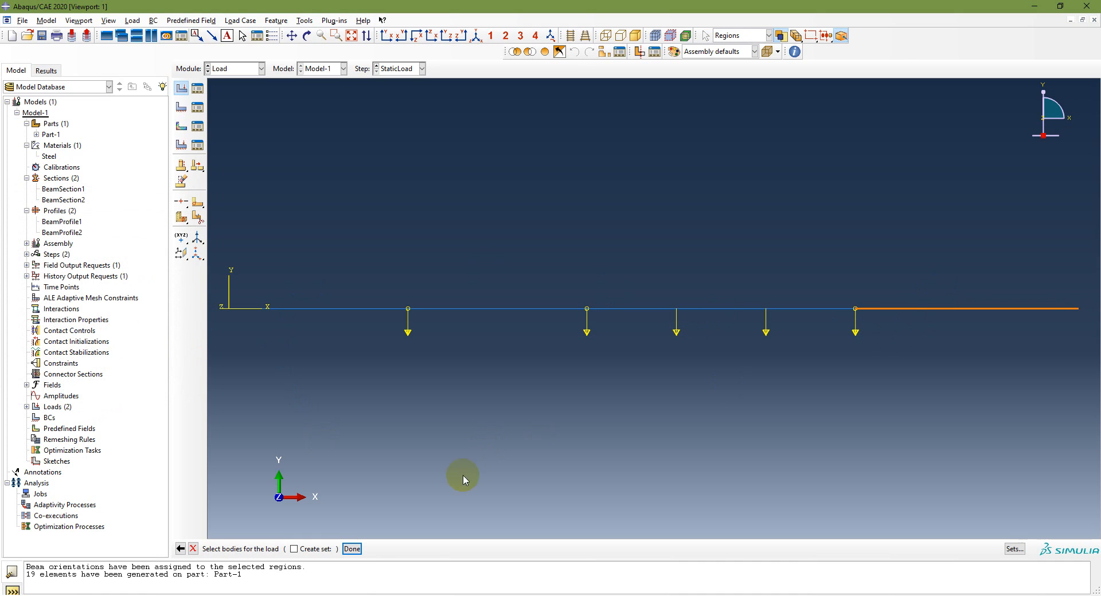
{"action": "left_click", "coordinate": [351, 548]}
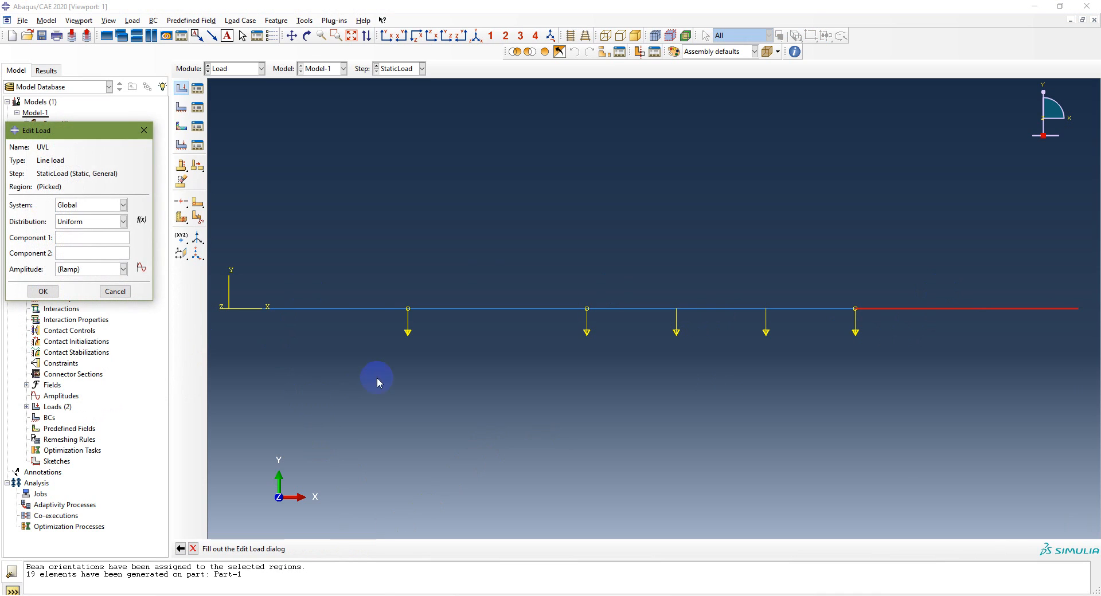
Set the distribution of the UVL line load to User-defined
{"action": "left_click", "coordinate": [91, 222]}
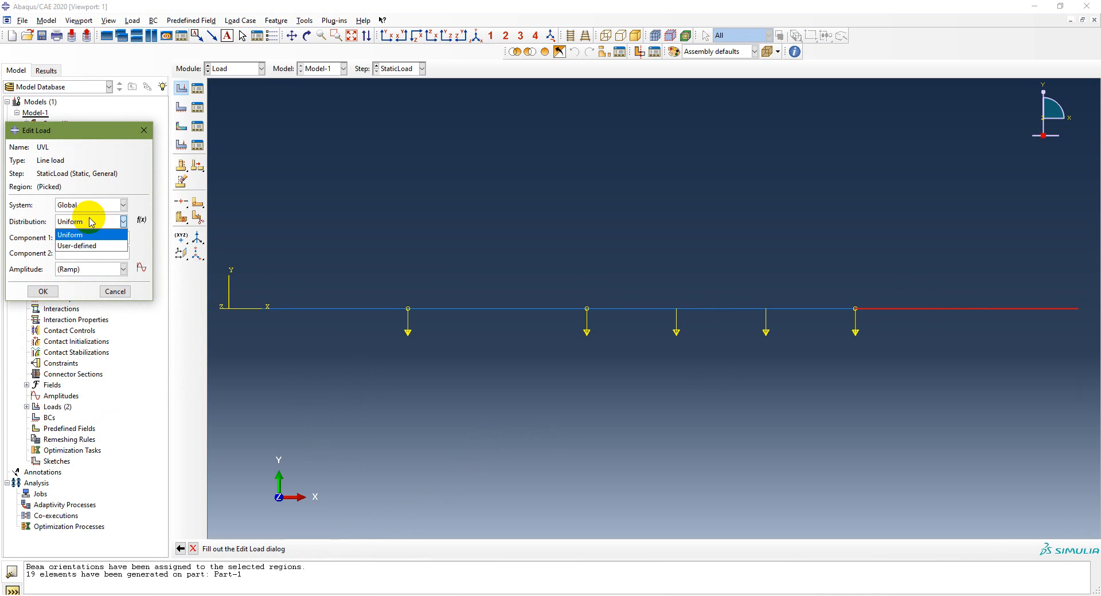
{"action": "left_click", "coordinate": [91, 223]}
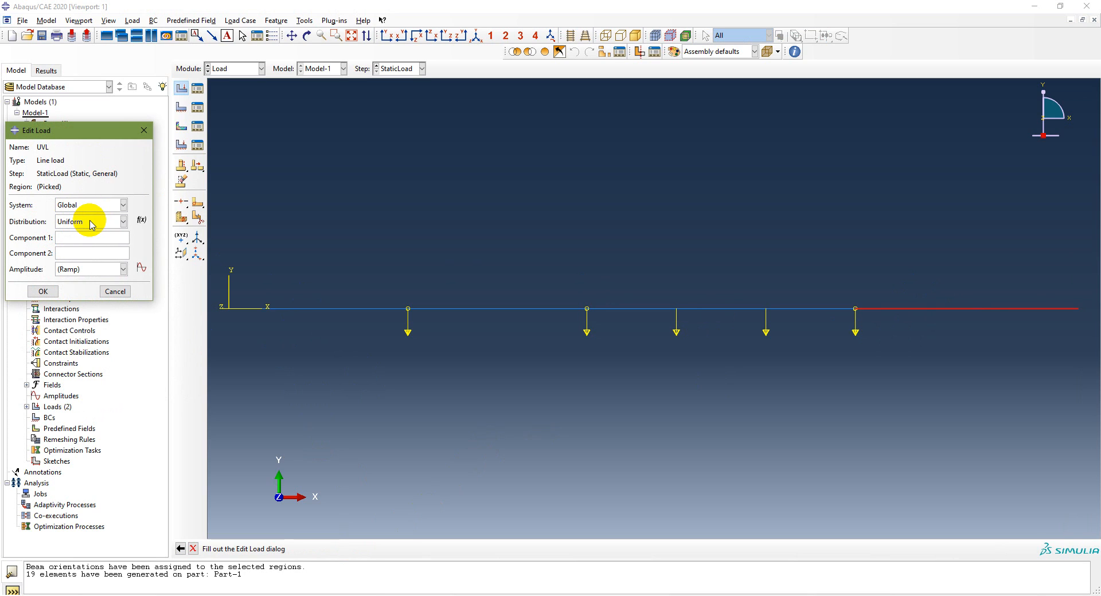
{"action": "left_click", "coordinate": [91, 223]}
{"action": "left_click", "coordinate": [91, 224]}
{"action": "left_click", "coordinate": [90, 223]}
{"action": "left_click", "coordinate": [101, 211]}
{"action": "left_click", "coordinate": [101, 211]}
{"action": "left_click", "coordinate": [100, 210]}
{"action": "left_click", "coordinate": [105, 228]}
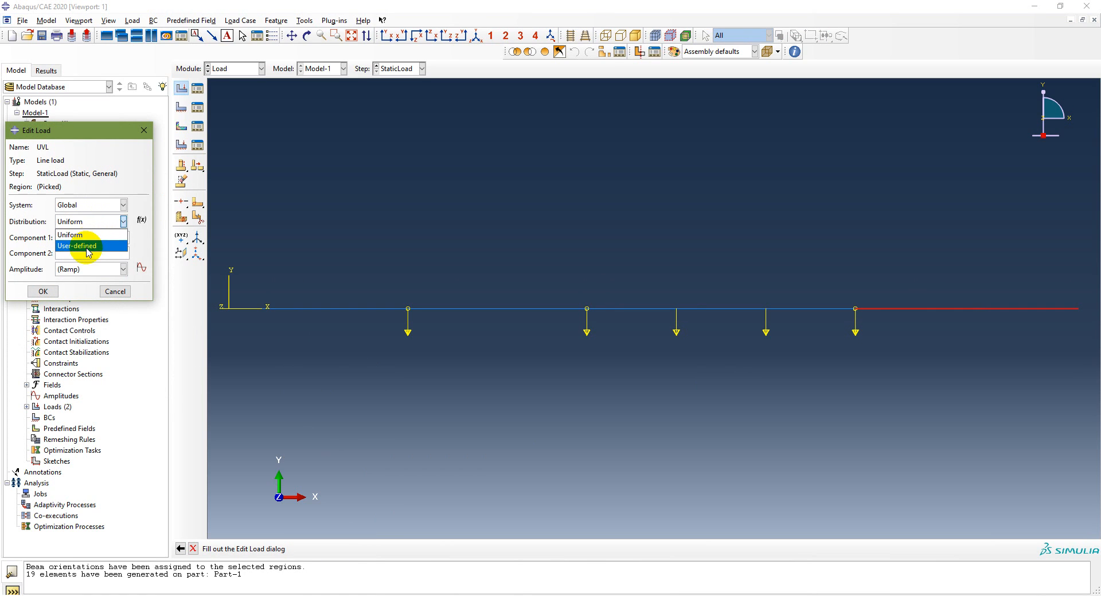
{"action": "left_click", "coordinate": [90, 247]}
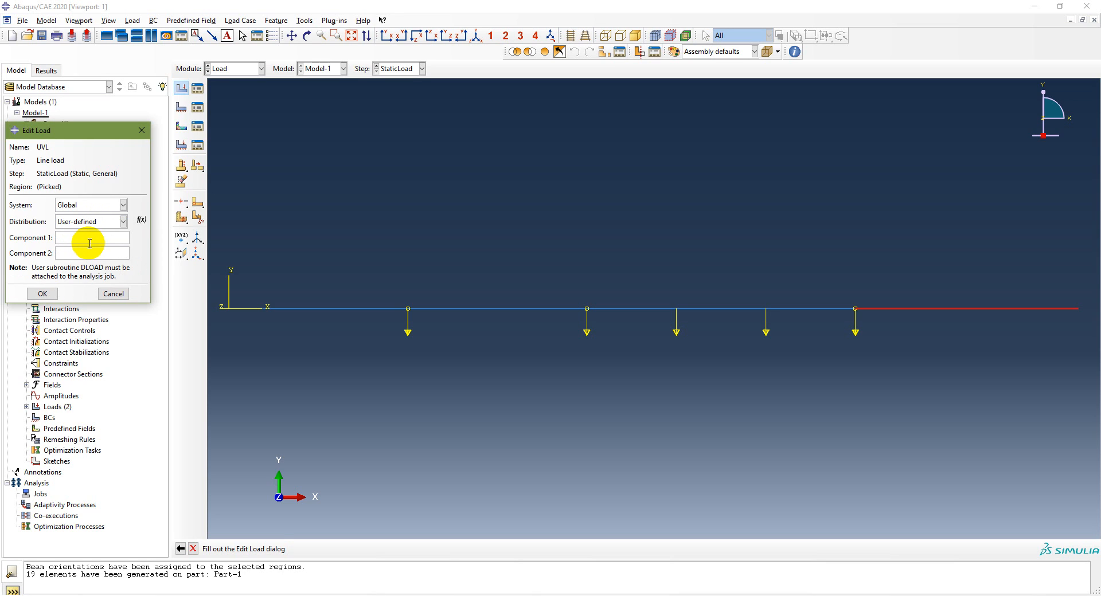
Create an expression field named UVL-Equation with the expression -2000*X+19000, checking it against the PowerPoint slide of Problem 3.2
{"action": "left_click", "coordinate": [141, 221]}
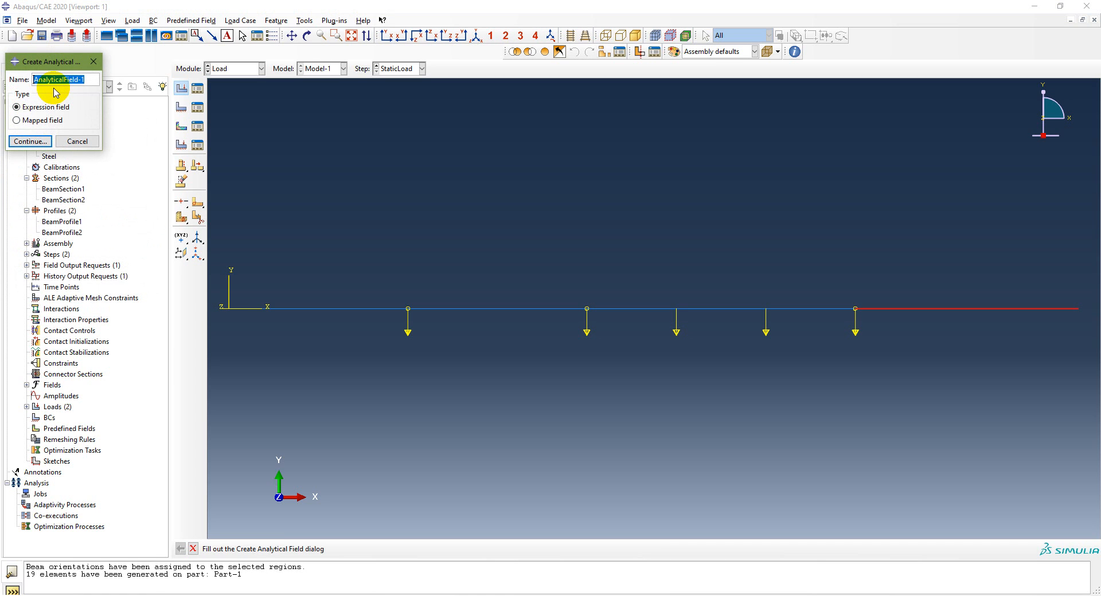
{"action": "type", "text": "UVL-Equation"}
{"action": "left_click", "coordinate": [34, 141]}
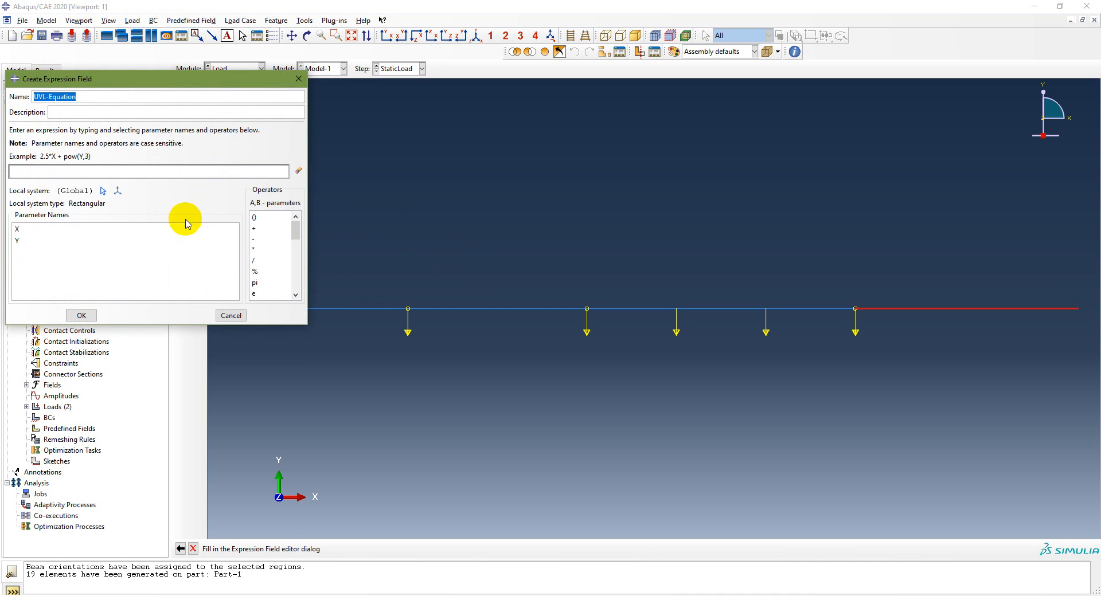
{"action": "left_click", "coordinate": [56, 172]}
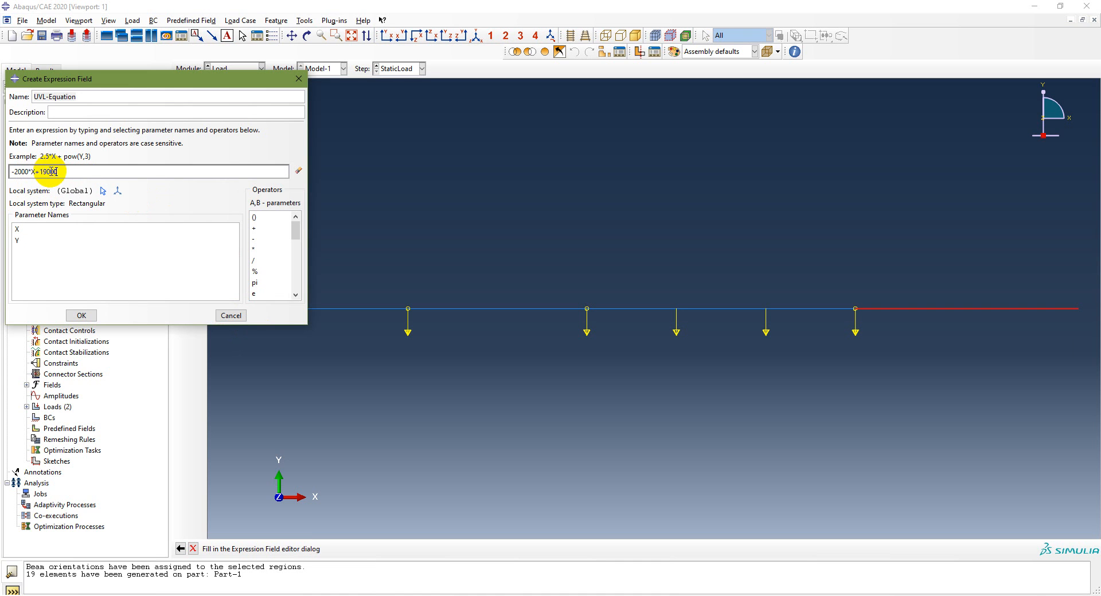
{"action": "key", "text": "alt+Tab"}
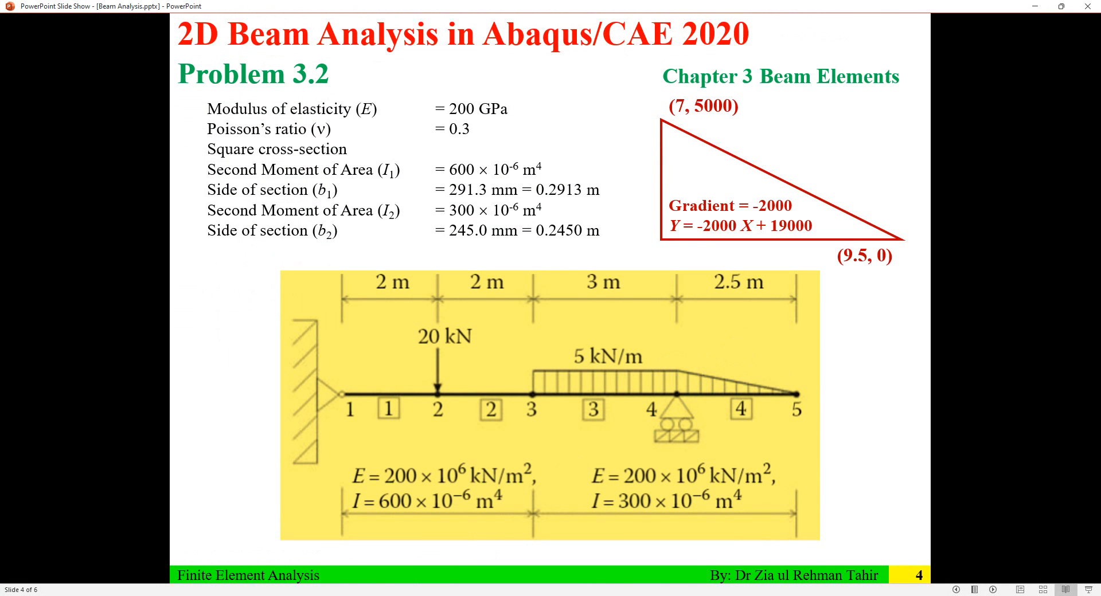
{"action": "key", "text": "alt+Tab"}
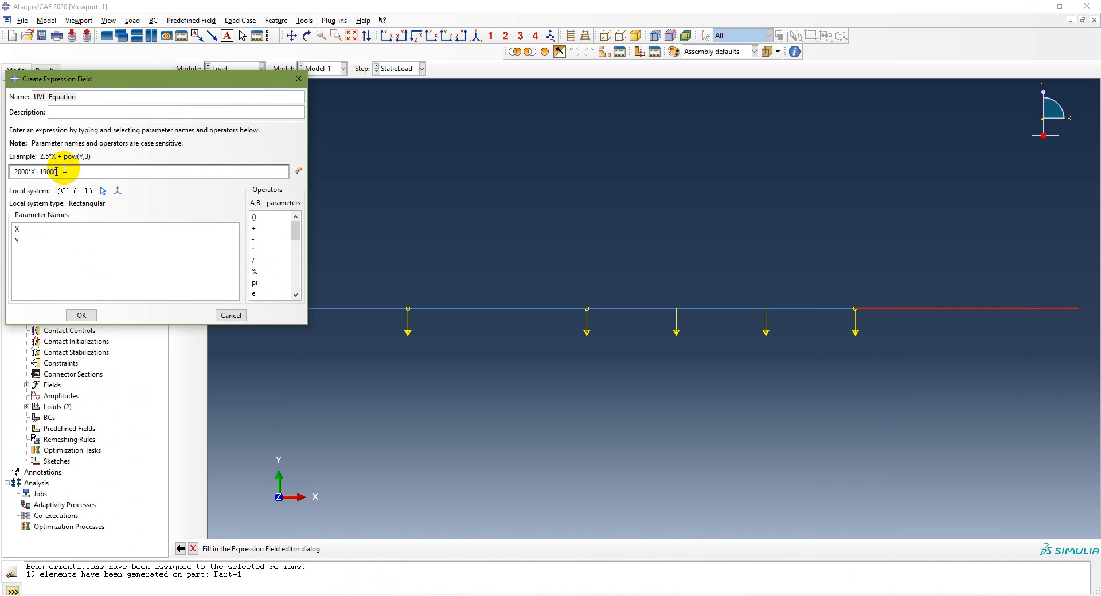
{"action": "left_click", "coordinate": [80, 314]}
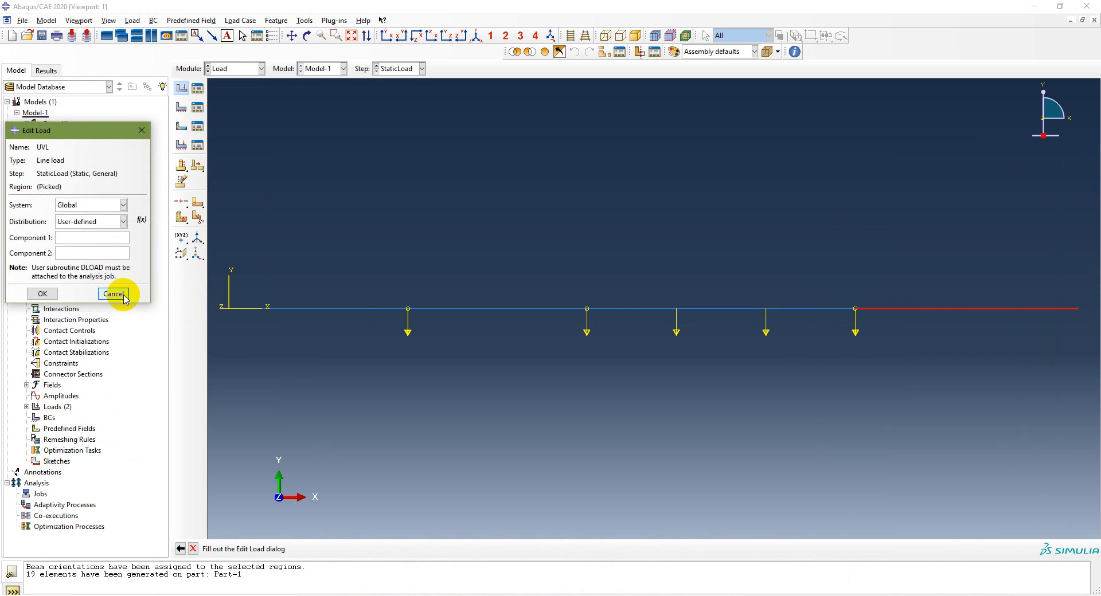
Assign the UVL-Equation distribution to the UVL load with Component 2 set to 1 and create the load
{"action": "left_click", "coordinate": [122, 221]}
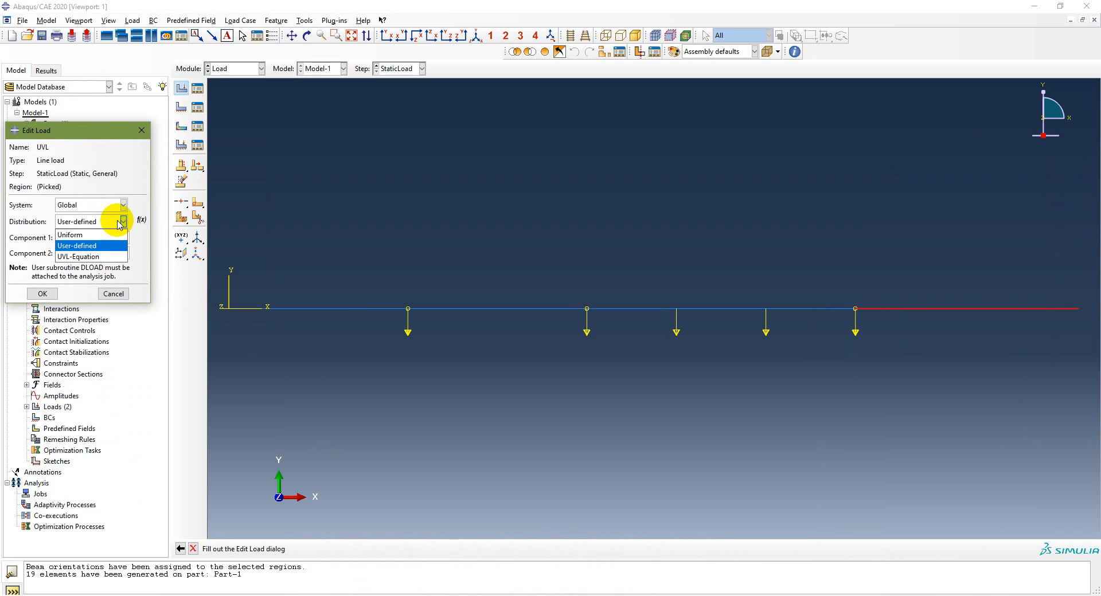
{"action": "left_click", "coordinate": [102, 259]}
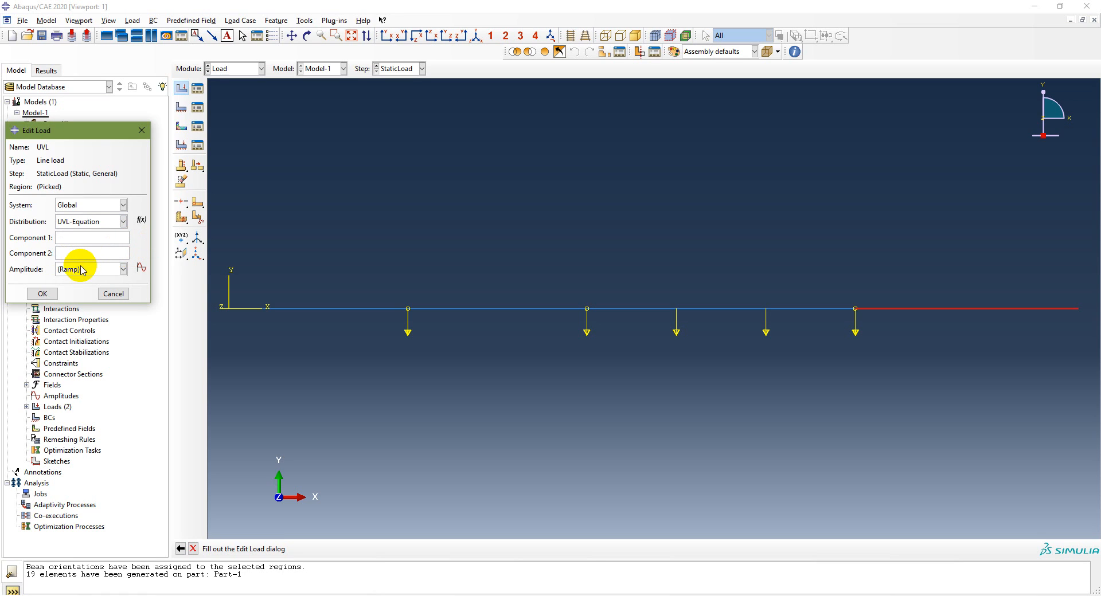
{"action": "left_click", "coordinate": [82, 254]}
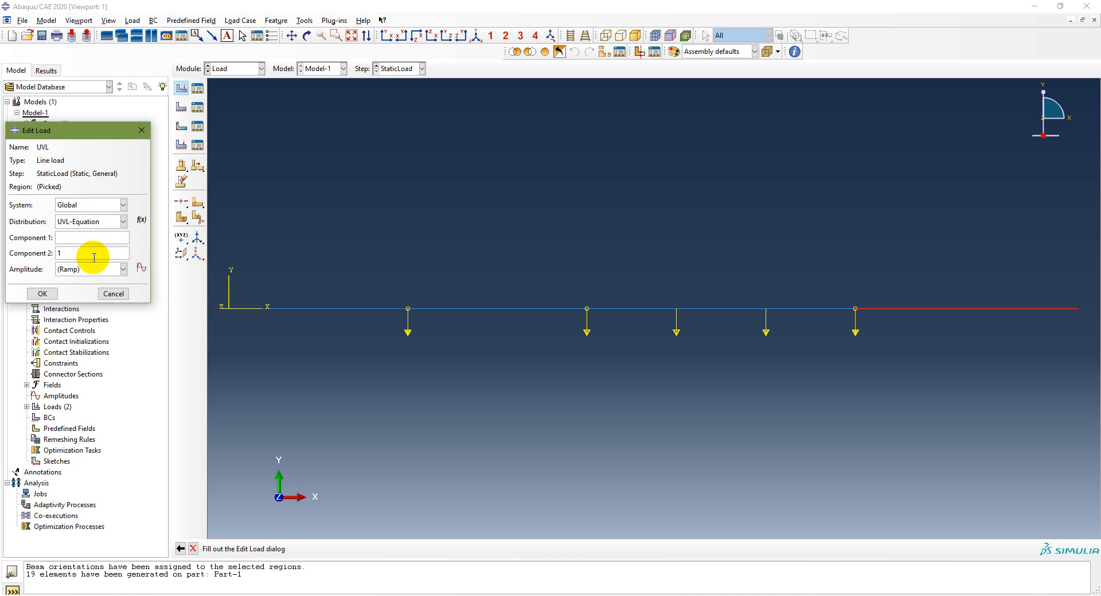
{"action": "left_click", "coordinate": [42, 293]}
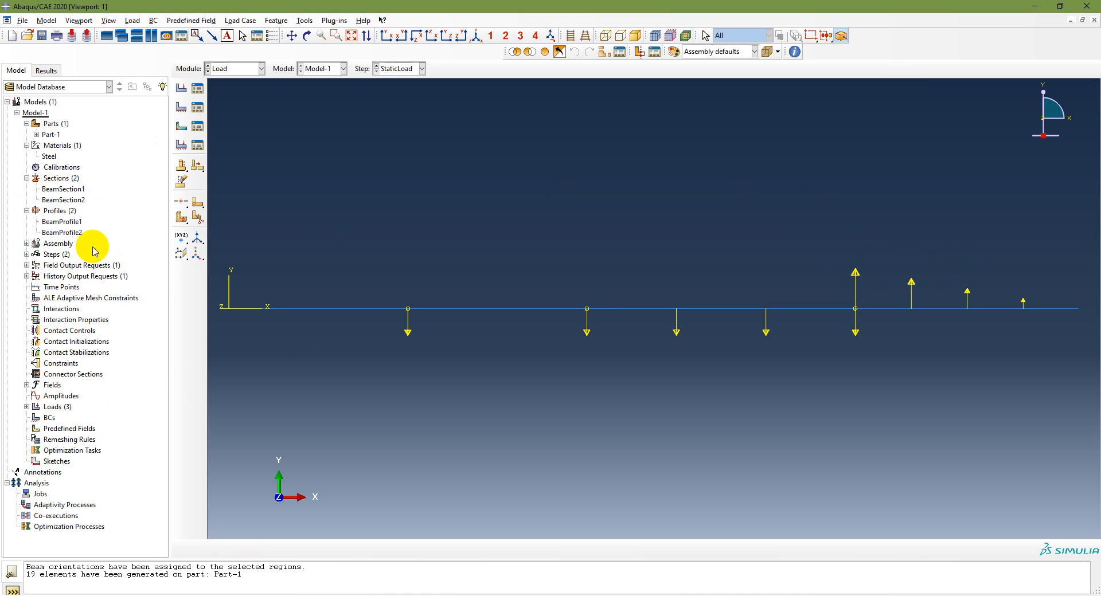
Edit the UVL load to set its Component 2 to -1
{"action": "left_click", "coordinate": [198, 88]}
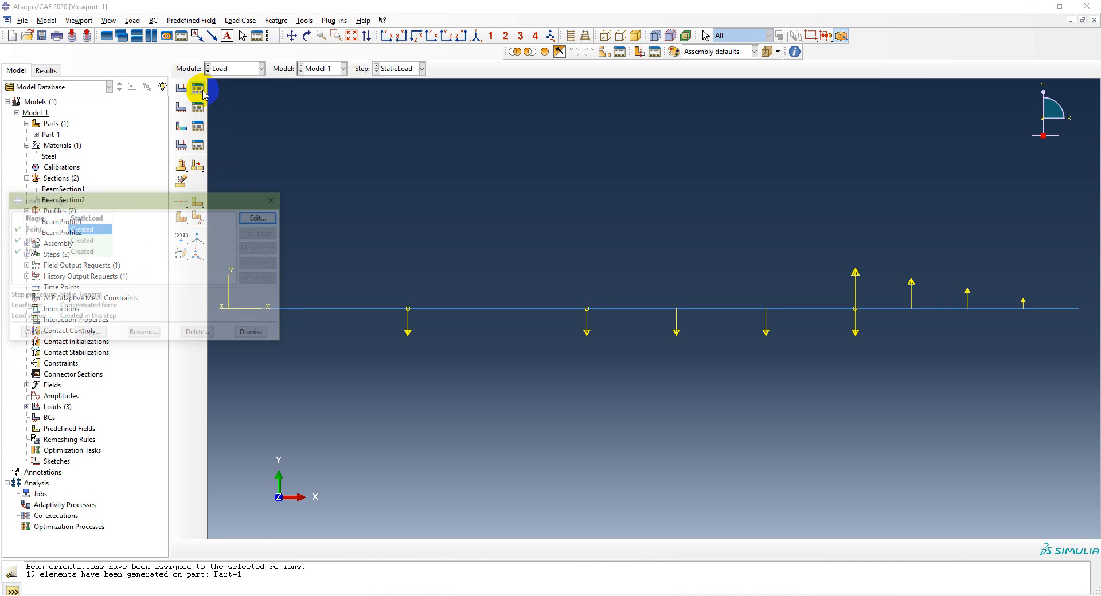
{"action": "left_click", "coordinate": [29, 251]}
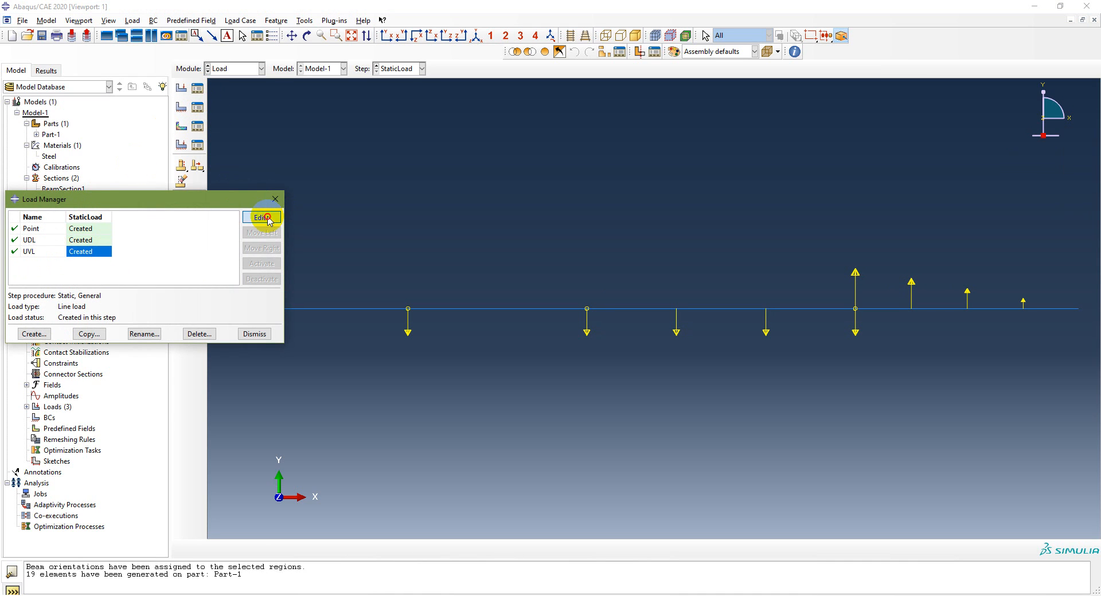
{"action": "left_click", "coordinate": [261, 217]}
{"action": "left_click", "coordinate": [59, 254]}
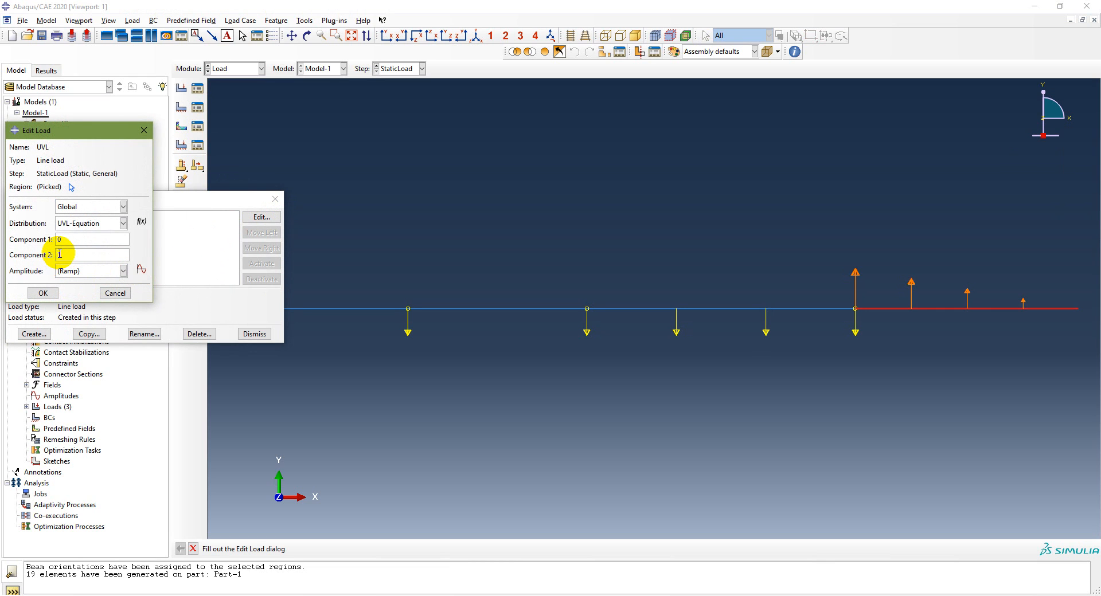
{"action": "type", "text": "-"}
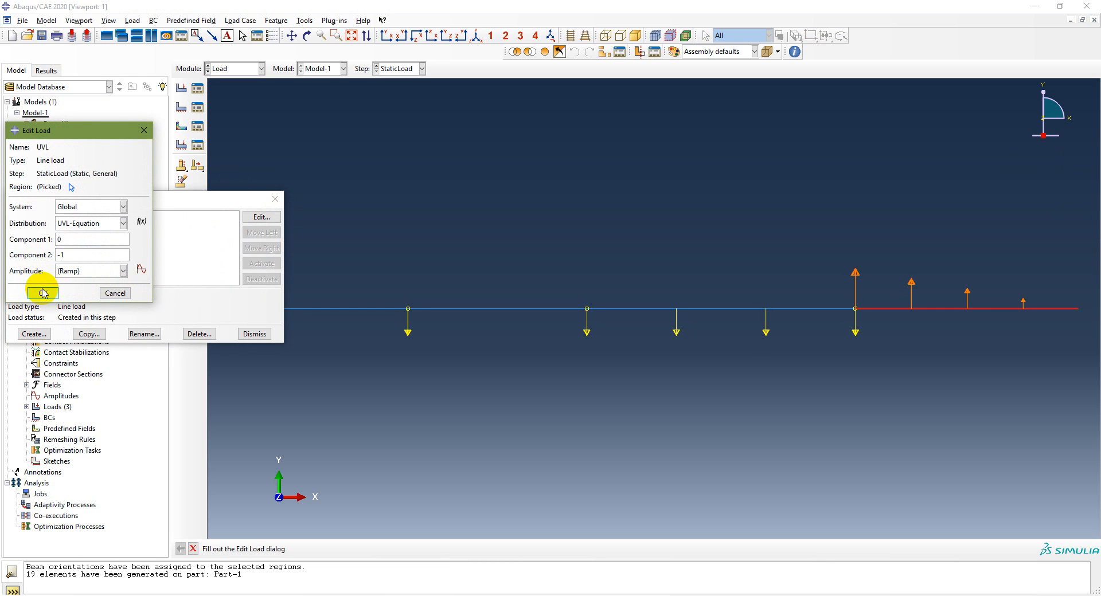
{"action": "left_click", "coordinate": [42, 292]}
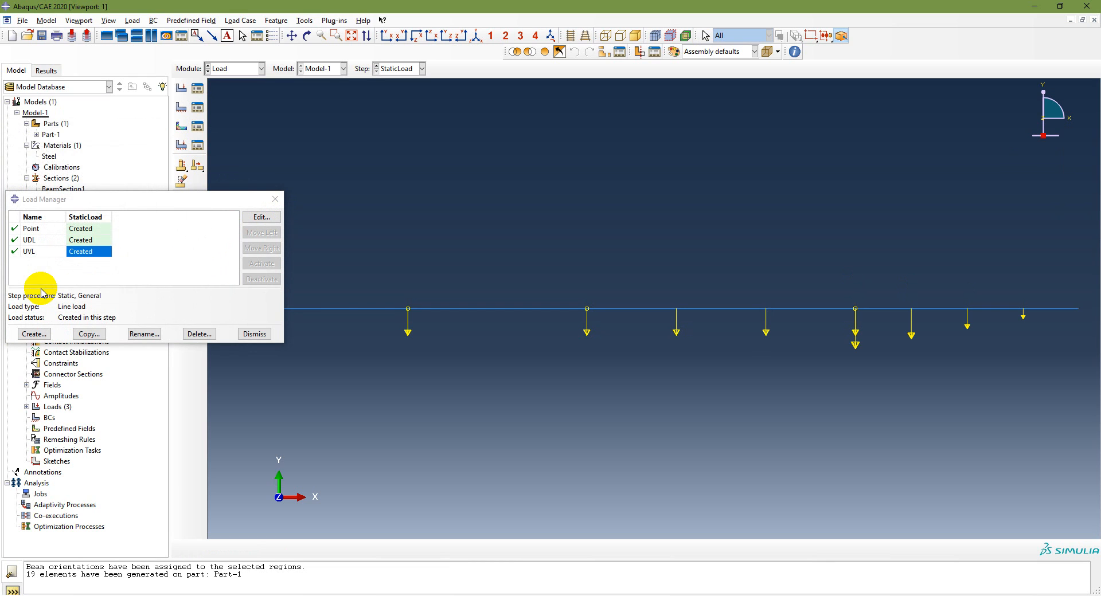
{"action": "left_click", "coordinate": [254, 333]}
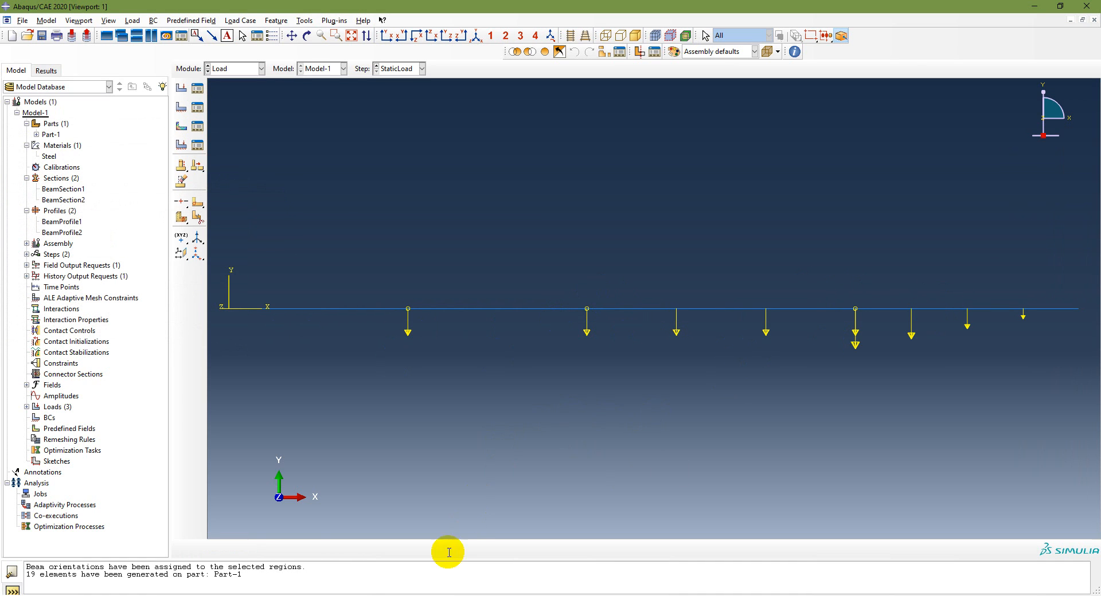
Switch to the PowerPoint slides to review the Modeling and Analysis step lists for what follows load creation
{"action": "left_click", "coordinate": [448, 595]}
{"action": "scroll", "coordinate": [546, 407], "scroll_direction": "up", "scroll_amount": 1}
{"action": "scroll", "coordinate": [545, 408], "scroll_direction": "up", "scroll_amount": 1}
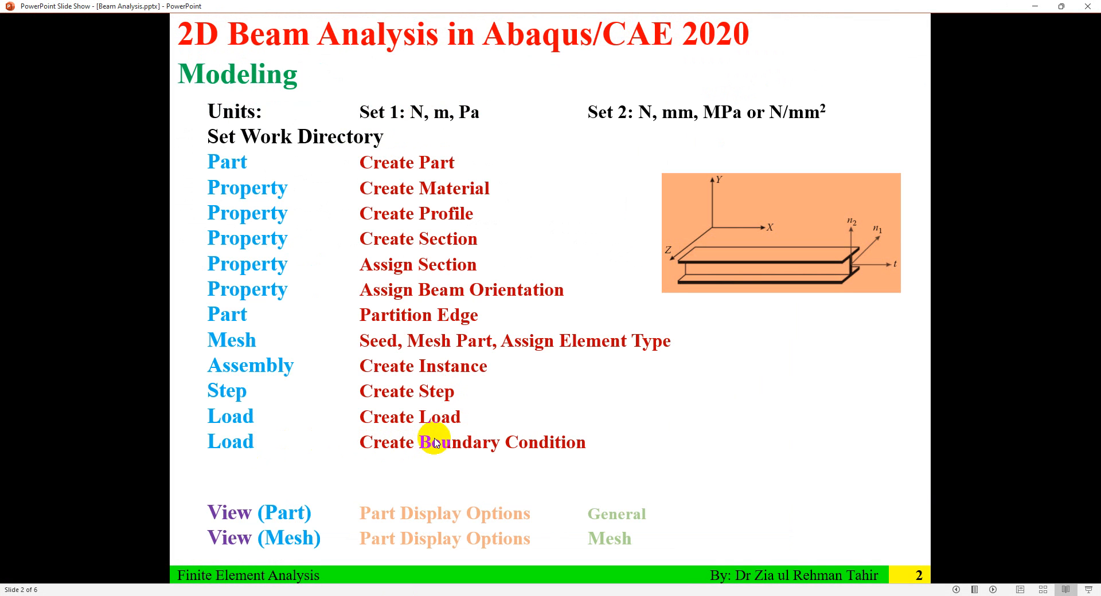
{"action": "scroll", "coordinate": [589, 403], "scroll_direction": "down", "scroll_amount": 1}
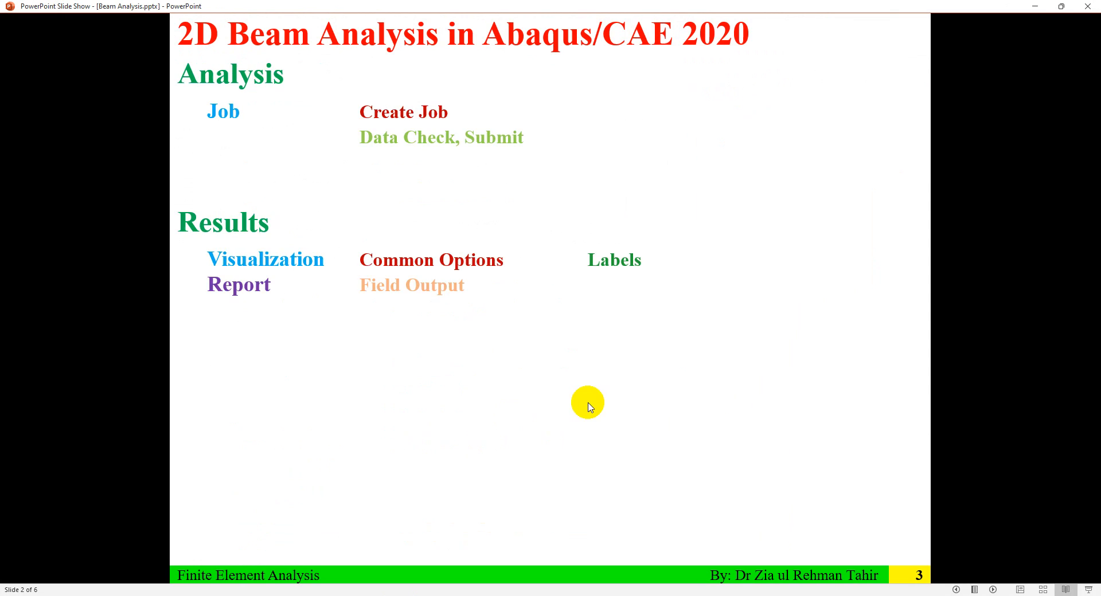
{"action": "scroll", "coordinate": [592, 404], "scroll_direction": "down", "scroll_amount": 1}
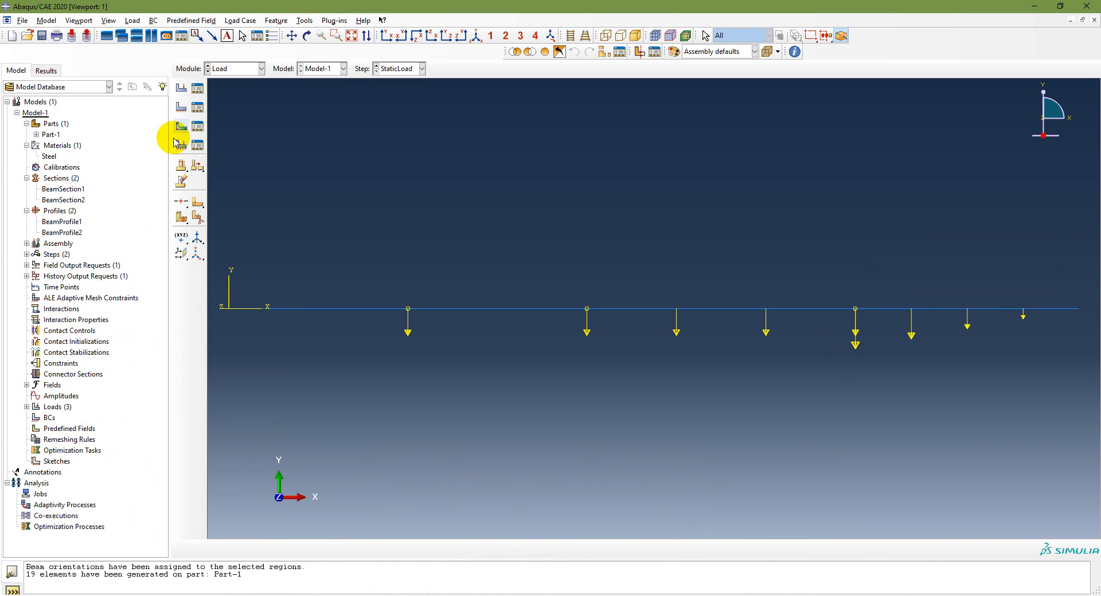
Start a boundary condition named Pin in the Initial step with the Displacement/Rotation type
{"action": "left_click", "coordinate": [245, 70]}
{"action": "left_click", "coordinate": [244, 70]}
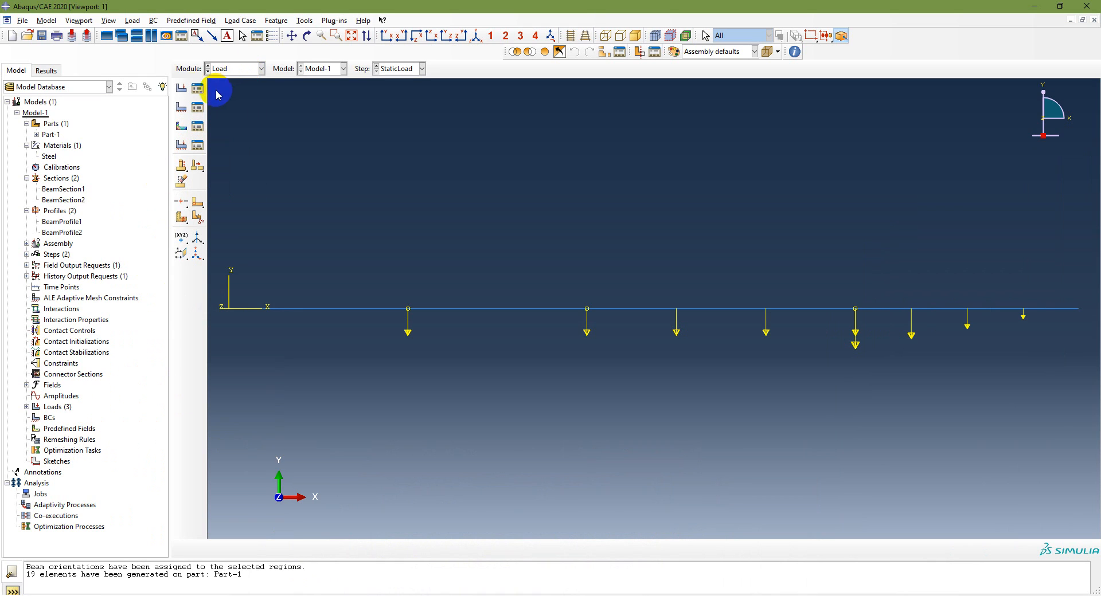
{"action": "left_click", "coordinate": [180, 109]}
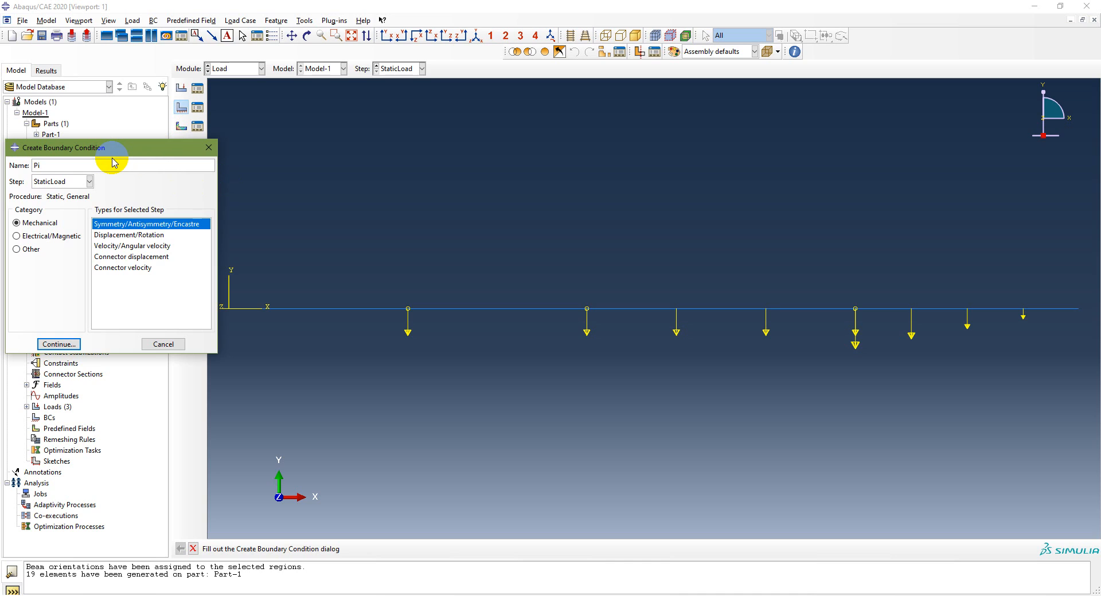
{"action": "left_click", "coordinate": [73, 181]}
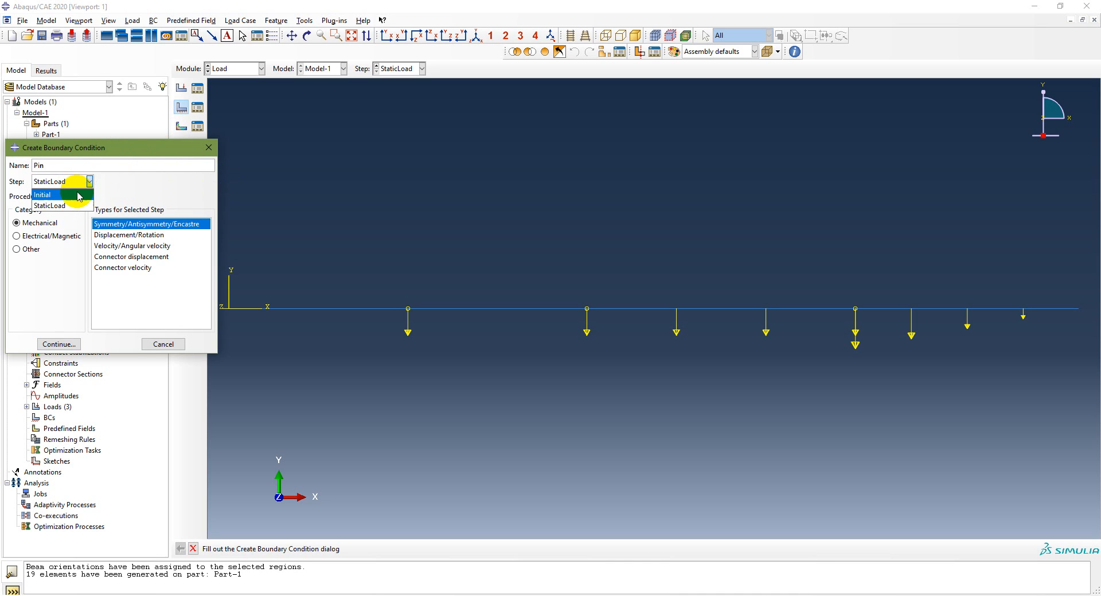
{"action": "left_click", "coordinate": [79, 196]}
{"action": "left_click", "coordinate": [115, 235]}
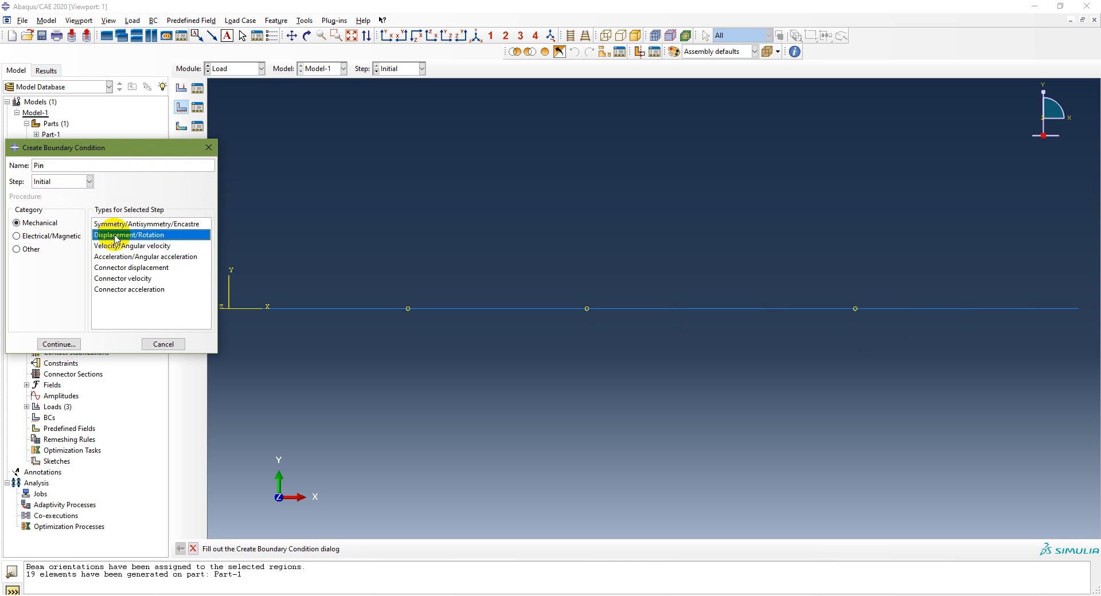
{"action": "left_click", "coordinate": [60, 344]}
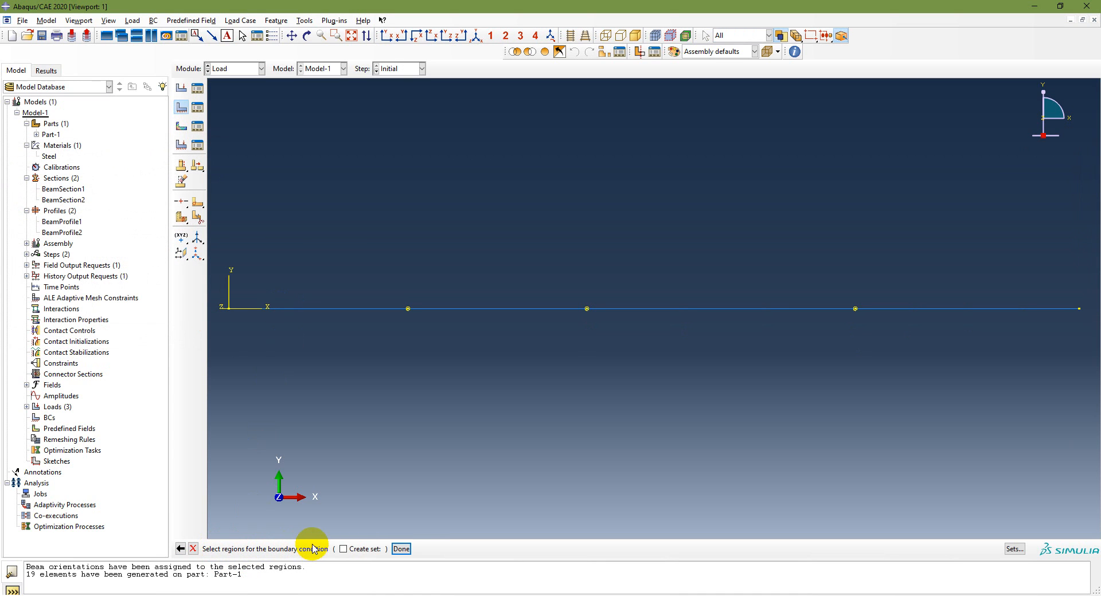
Apply the Pin condition to the vertex at the beam's origin end, constraining U1 and U2
{"action": "left_click", "coordinate": [228, 309]}
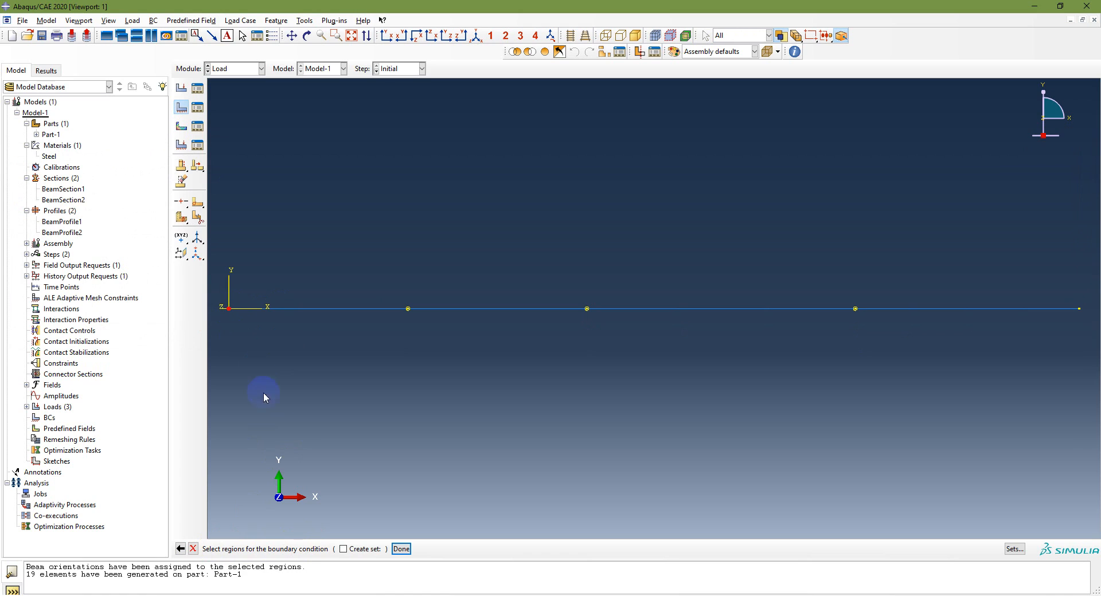
{"action": "left_click", "coordinate": [400, 549]}
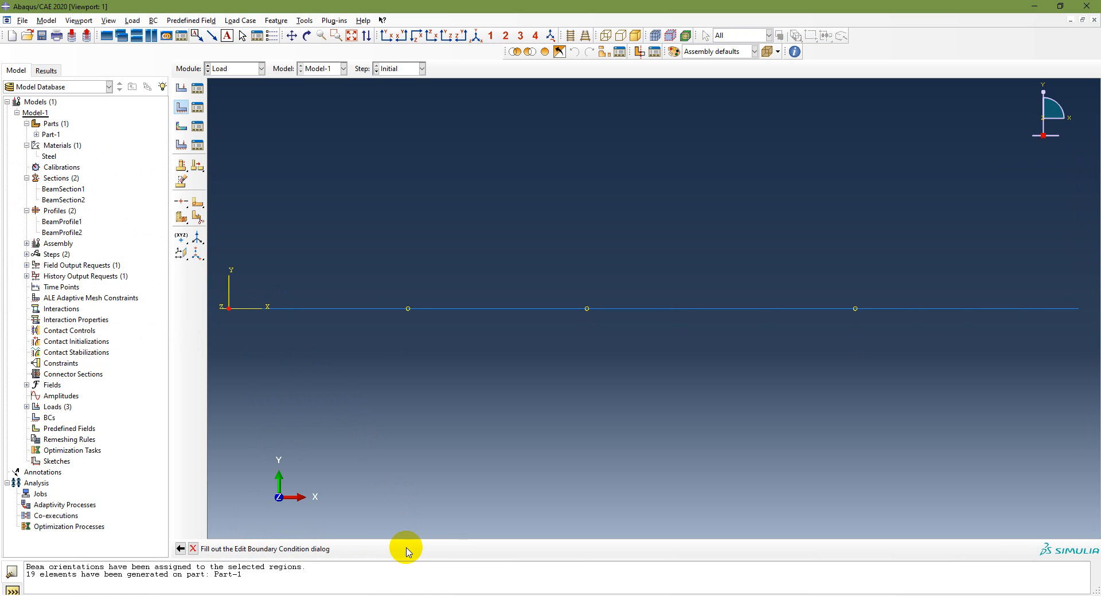
{"action": "left_click", "coordinate": [546, 249]}
{"action": "left_click", "coordinate": [547, 262]}
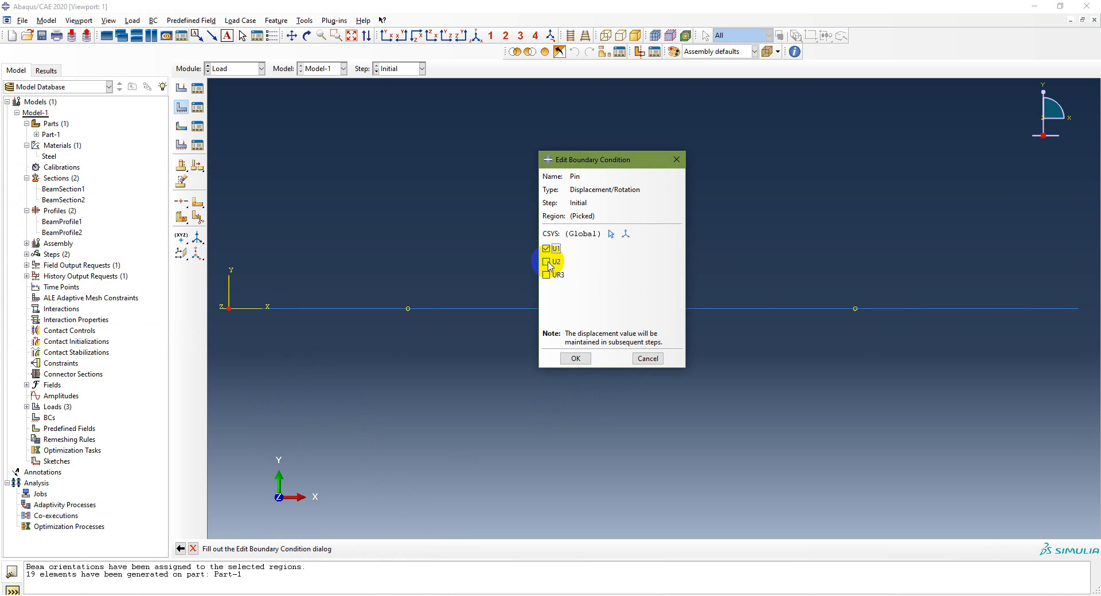
{"action": "left_click", "coordinate": [574, 358]}
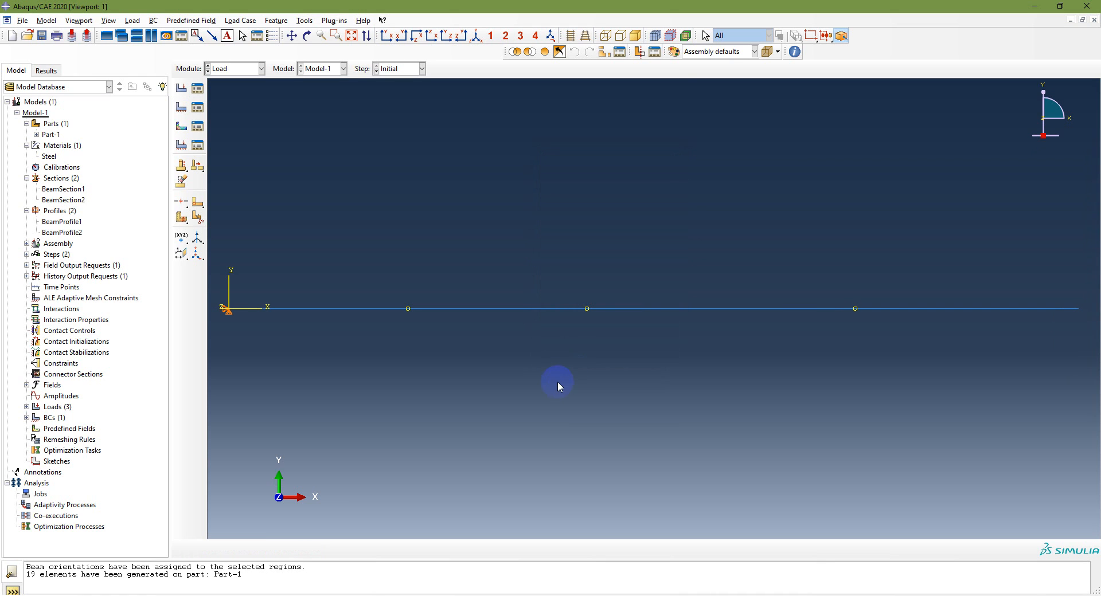
Create a Displacement/Rotation boundary condition named Roller in the Initial step, constraining U2 at the vertex where the UVL load begins
{"action": "left_click", "coordinate": [181, 107]}
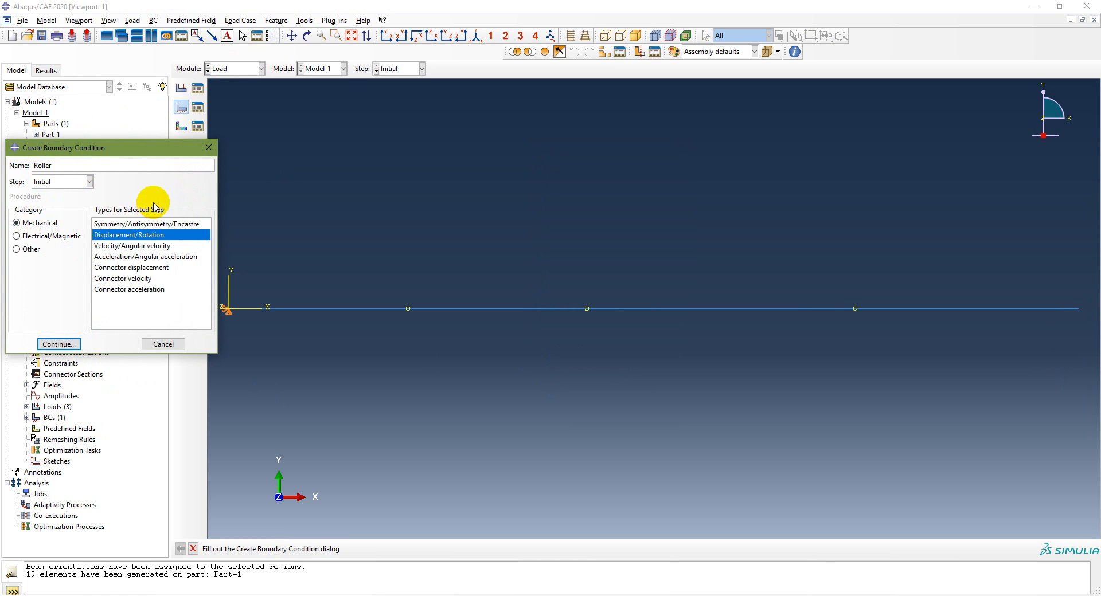
{"action": "left_click", "coordinate": [60, 344]}
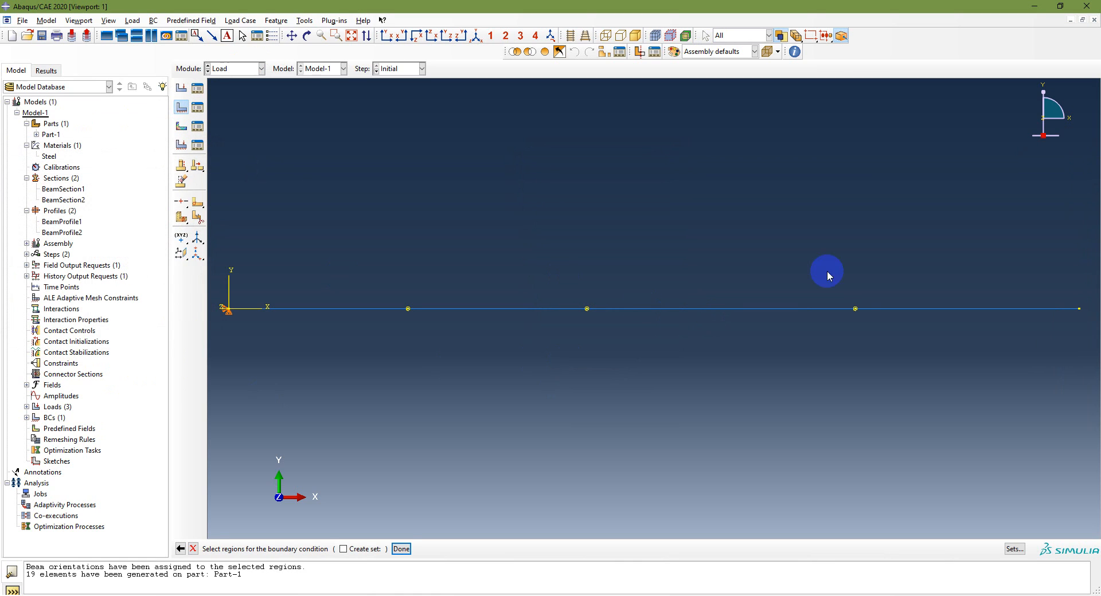
{"action": "left_click", "coordinate": [854, 308]}
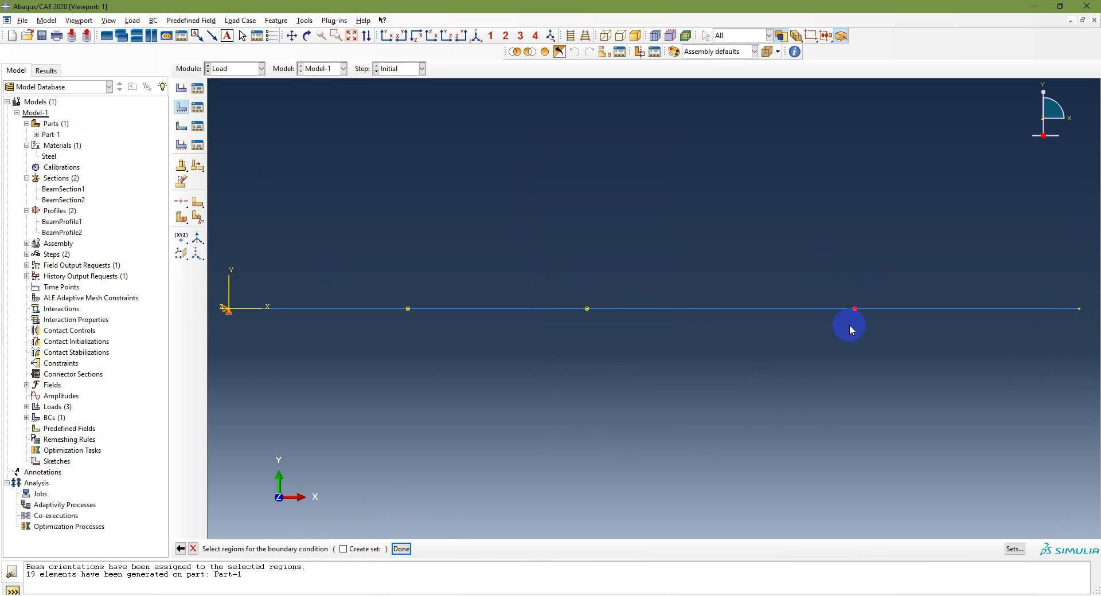
{"action": "left_click", "coordinate": [402, 548]}
{"action": "left_click", "coordinate": [550, 261]}
{"action": "left_click", "coordinate": [577, 363]}
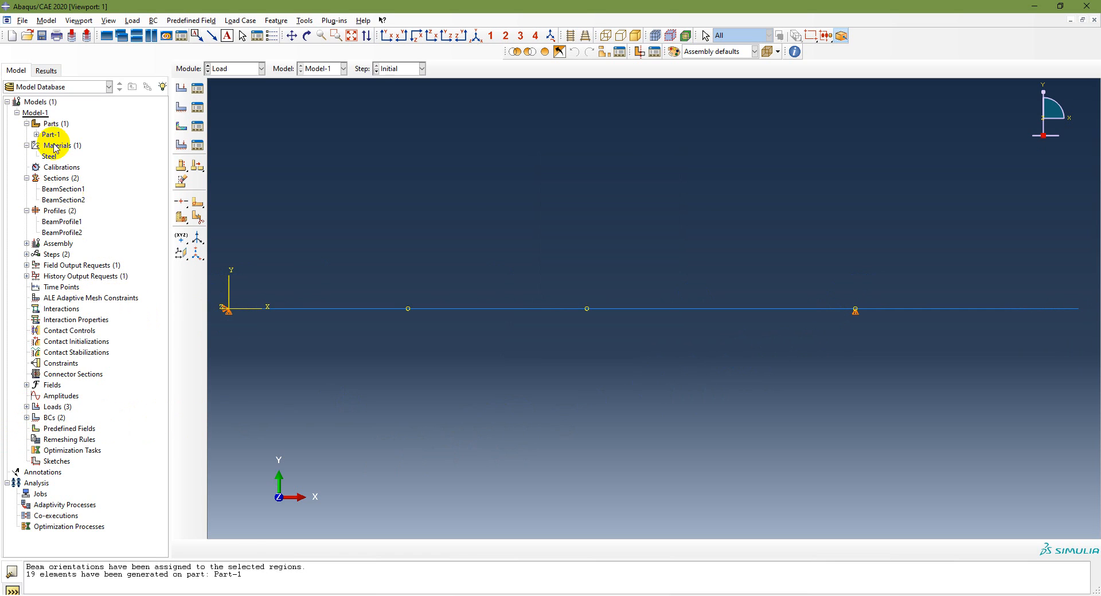
Examine where the Point, UDL and UVL loads and the Pin and Roller boundary conditions act on the beam
{"action": "left_click", "coordinate": [26, 406]}
{"action": "left_click", "coordinate": [50, 418]}
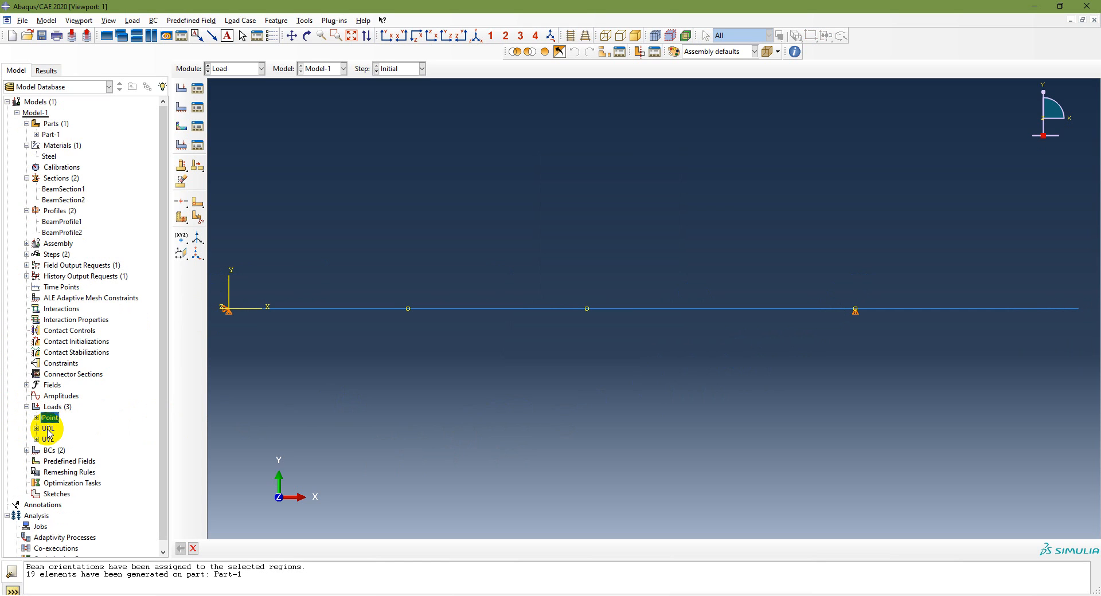
{"action": "double_click", "coordinate": [50, 419]}
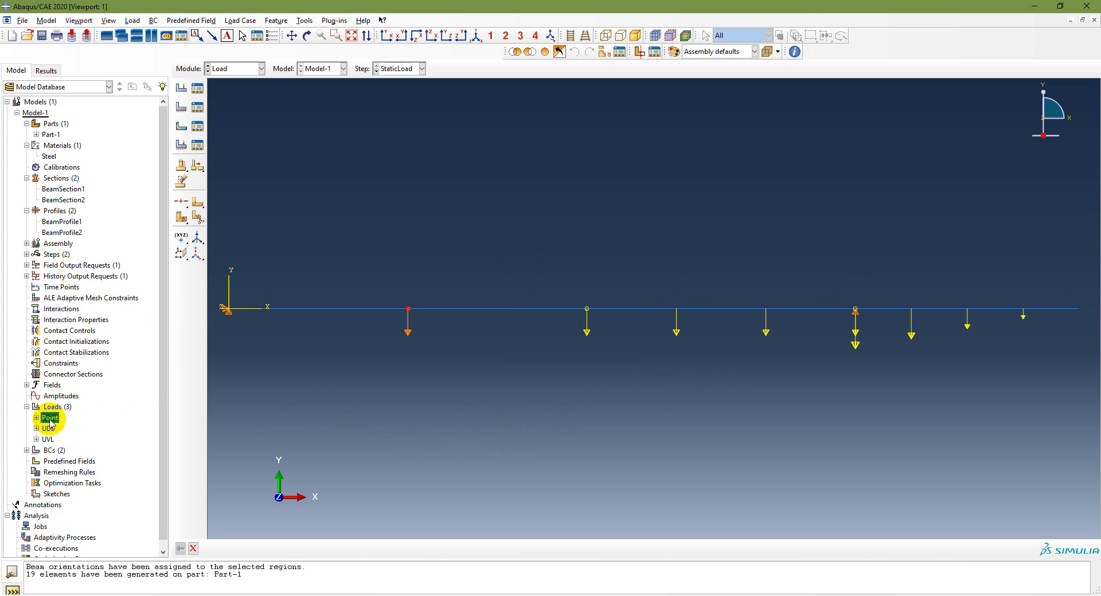
{"action": "left_click", "coordinate": [41, 439]}
{"action": "left_click", "coordinate": [47, 429]}
{"action": "left_click", "coordinate": [48, 439]}
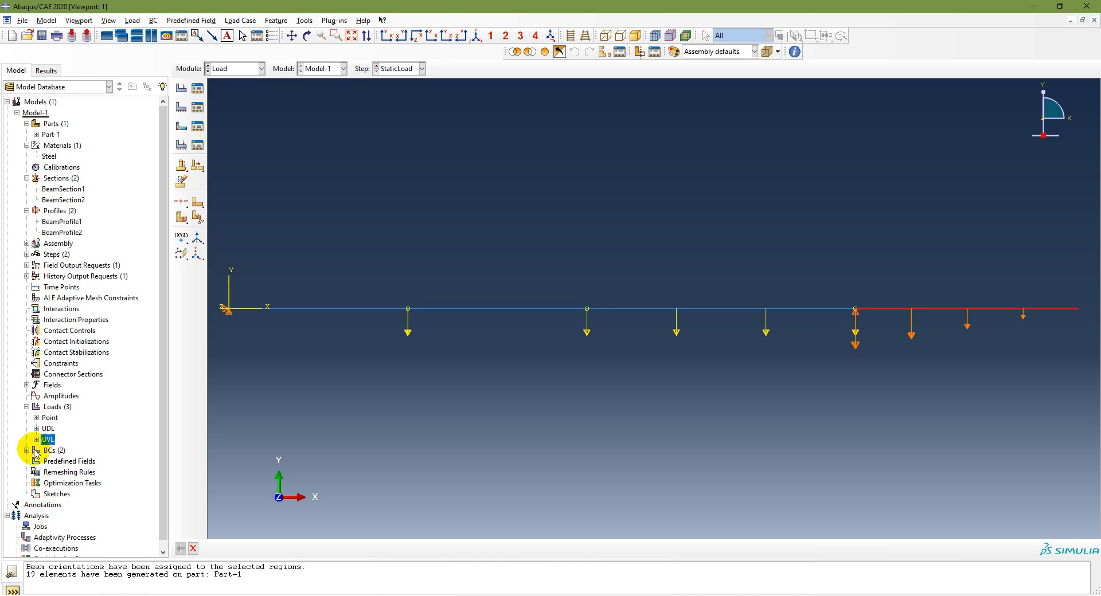
{"action": "left_click", "coordinate": [27, 451]}
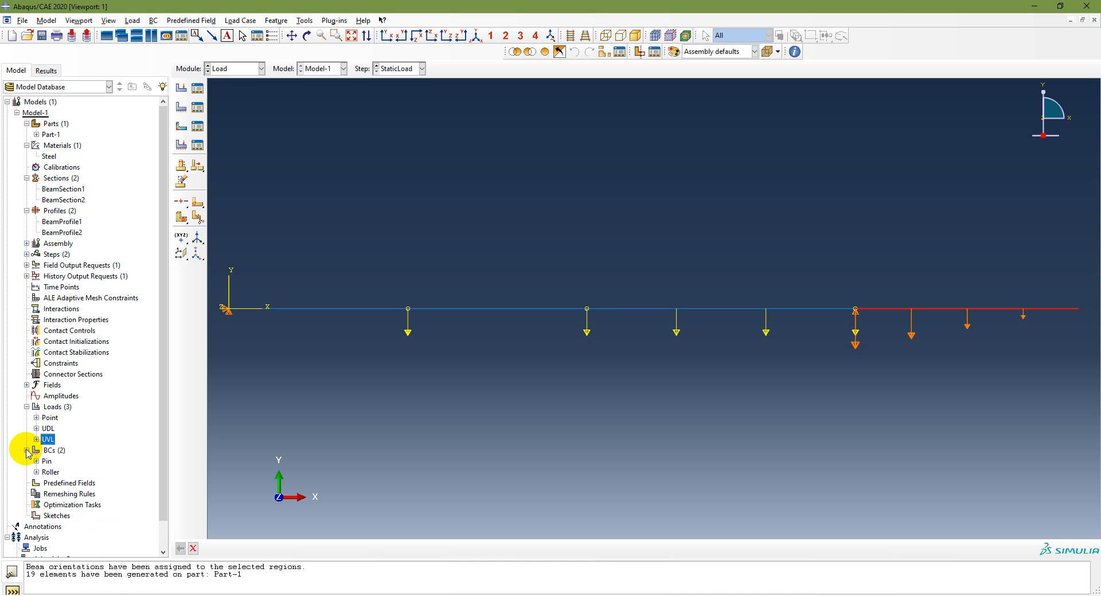
{"action": "left_click", "coordinate": [50, 473]}
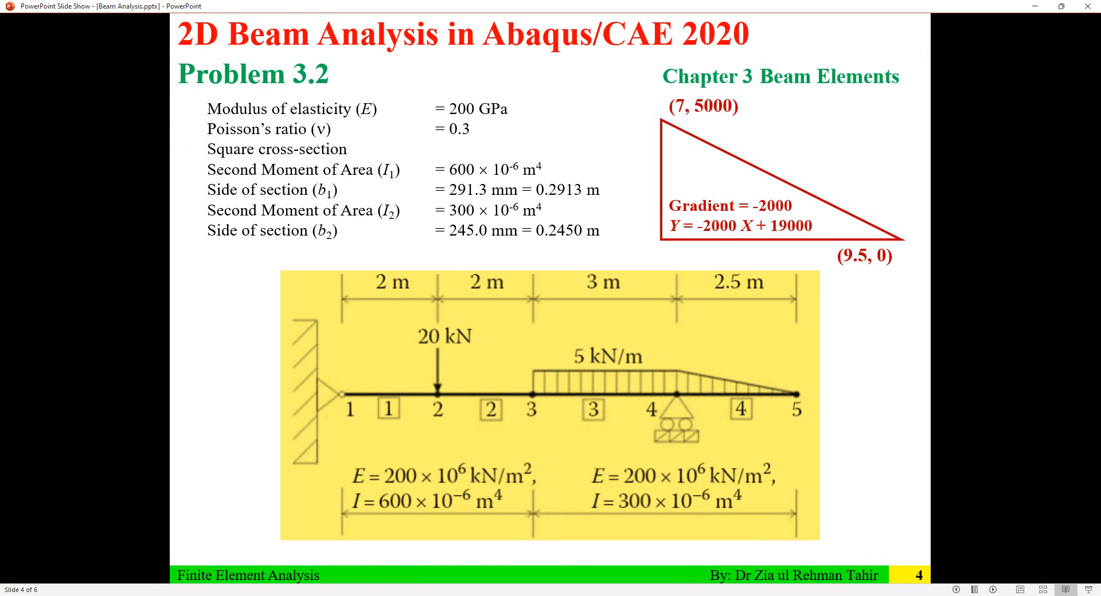
Consult the Analysis step list in the PowerPoint slides, then return to Abaqus/CAE and switch to the Job module
{"action": "key", "text": "Left"}
{"action": "key", "text": "Left"}
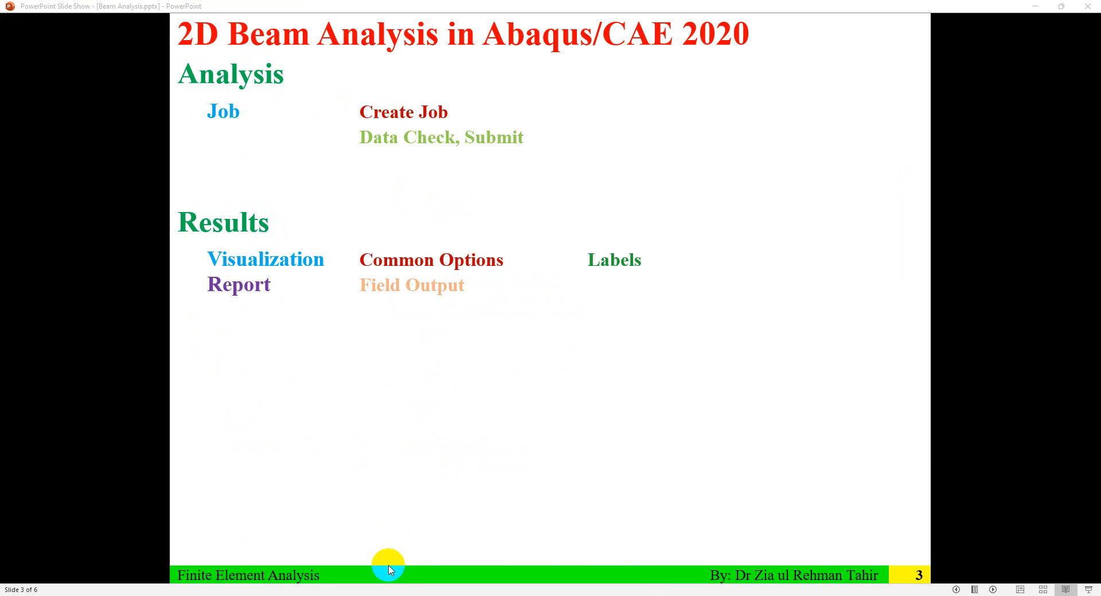
{"action": "left_click", "coordinate": [367, 595]}
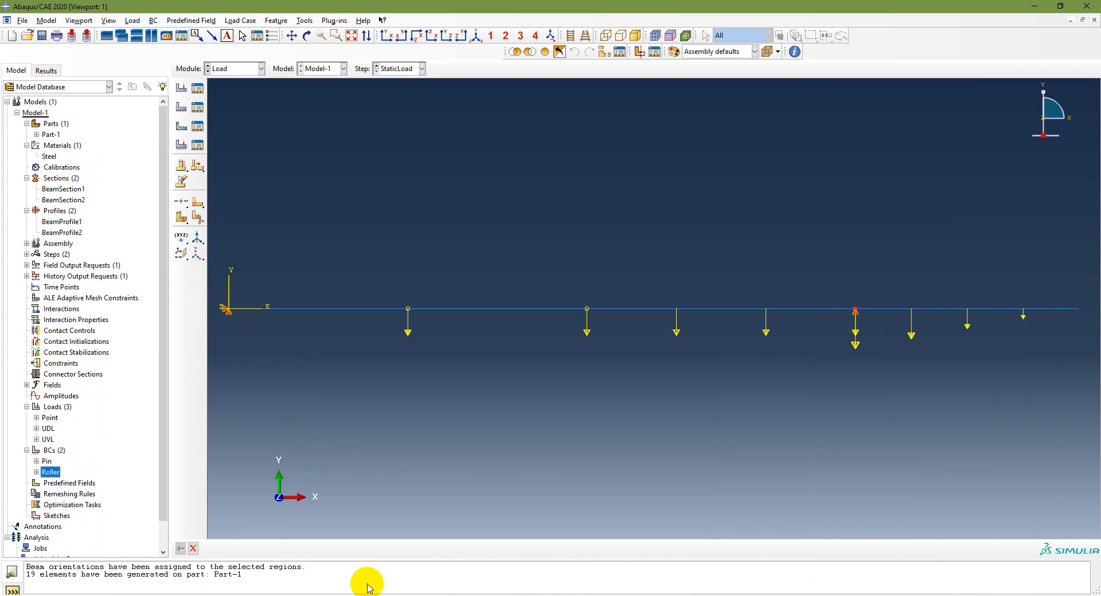
{"action": "left_click", "coordinate": [242, 75]}
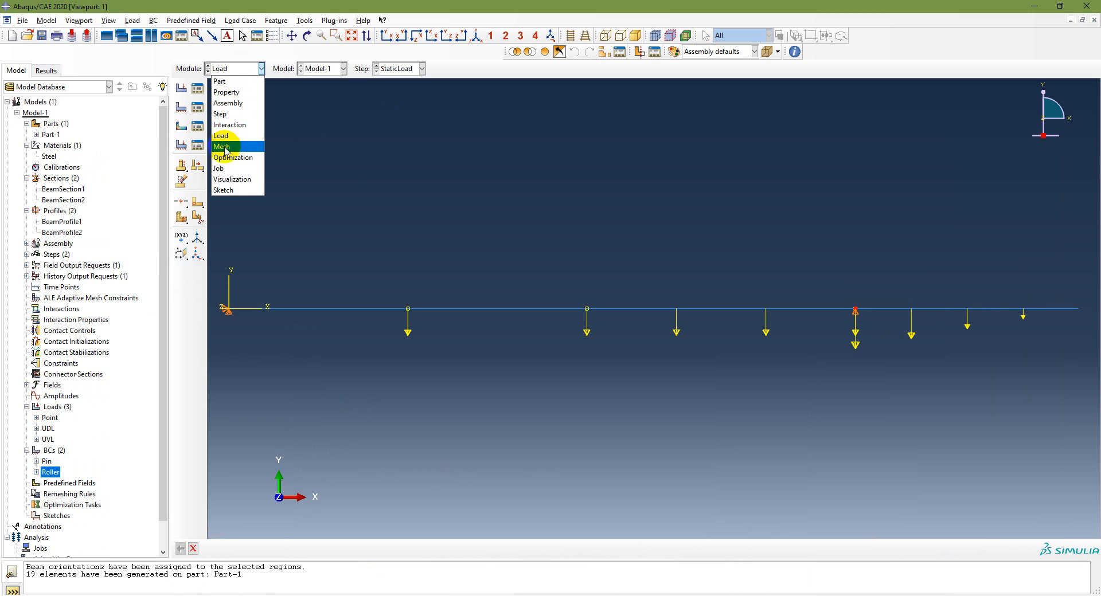
{"action": "left_click", "coordinate": [229, 168]}
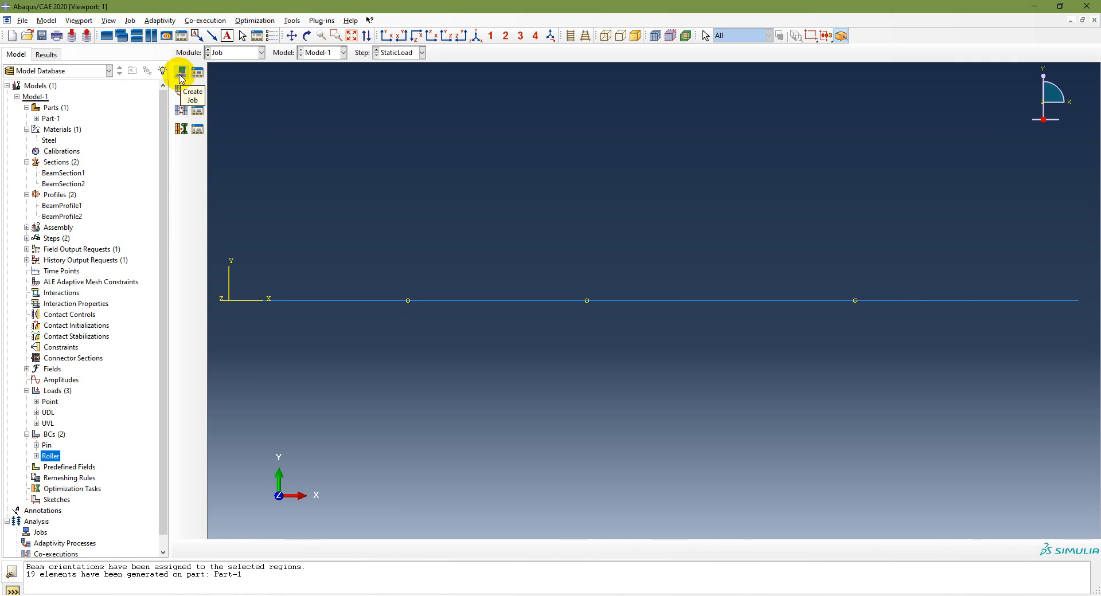
Rename Model-1 as Problem3-1
{"action": "left_click", "coordinate": [38, 97]}
{"action": "right_click", "coordinate": [40, 98]}
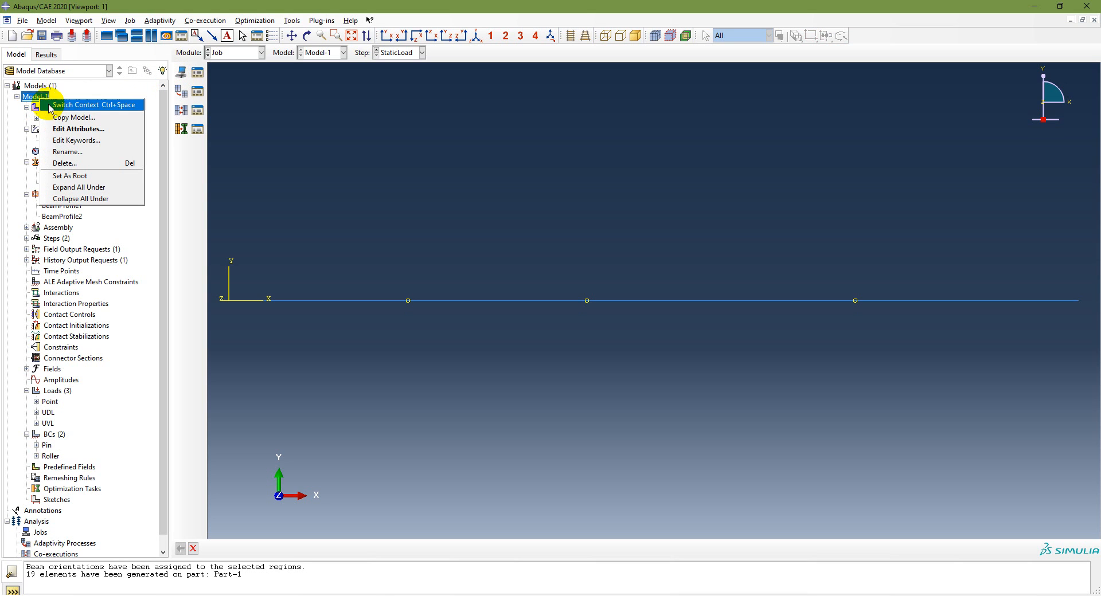
{"action": "left_click", "coordinate": [68, 151]}
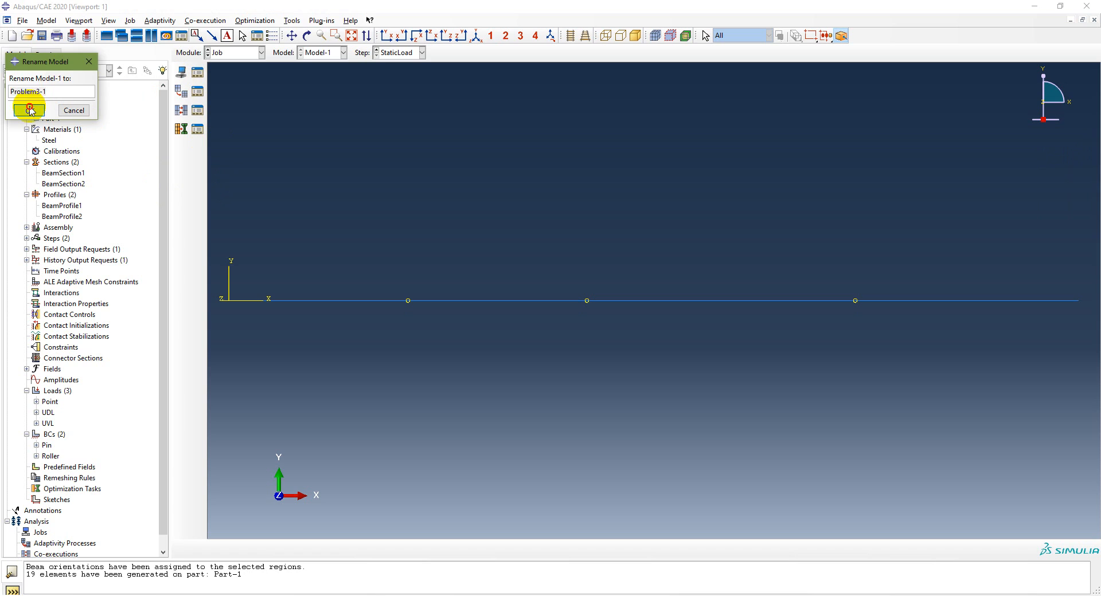
{"action": "left_click", "coordinate": [29, 110]}
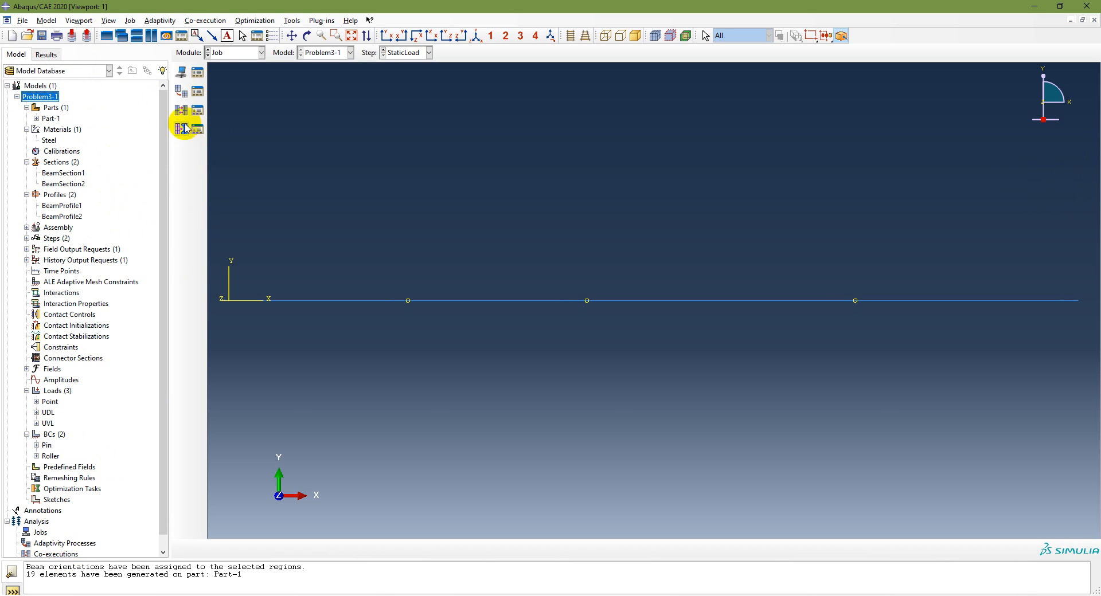
{"action": "left_click", "coordinate": [183, 71]}
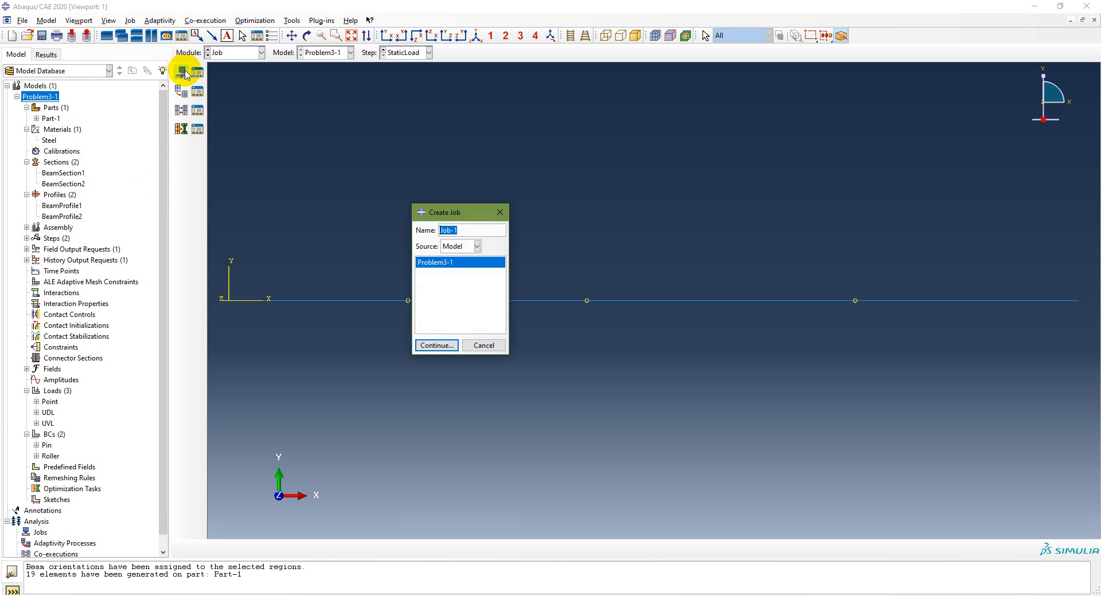
{"action": "key", "text": "ctrl+v"}
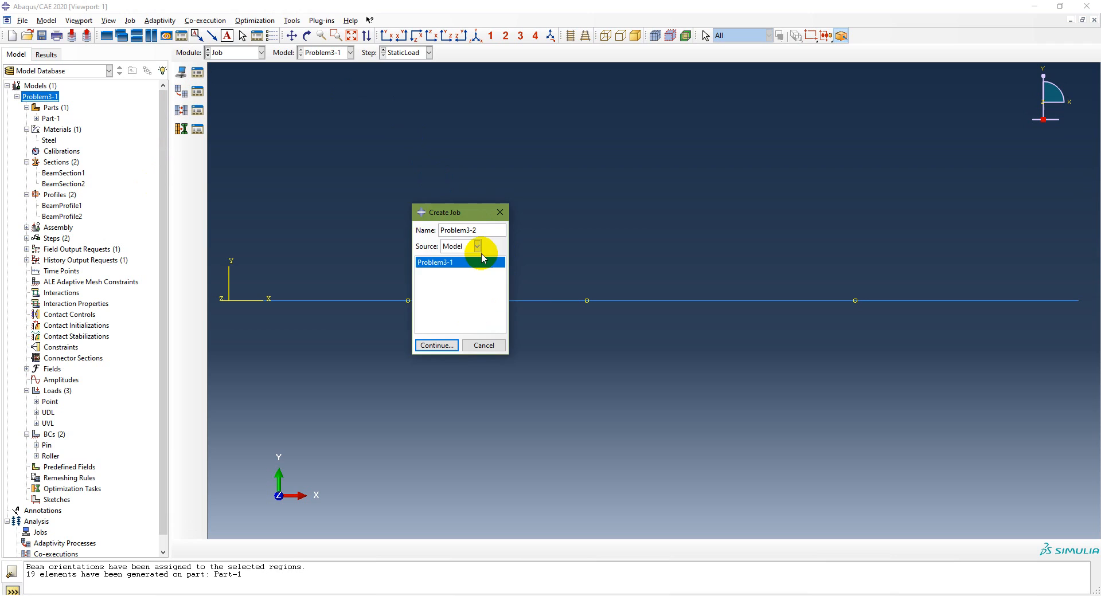
{"action": "key", "text": "Escape"}
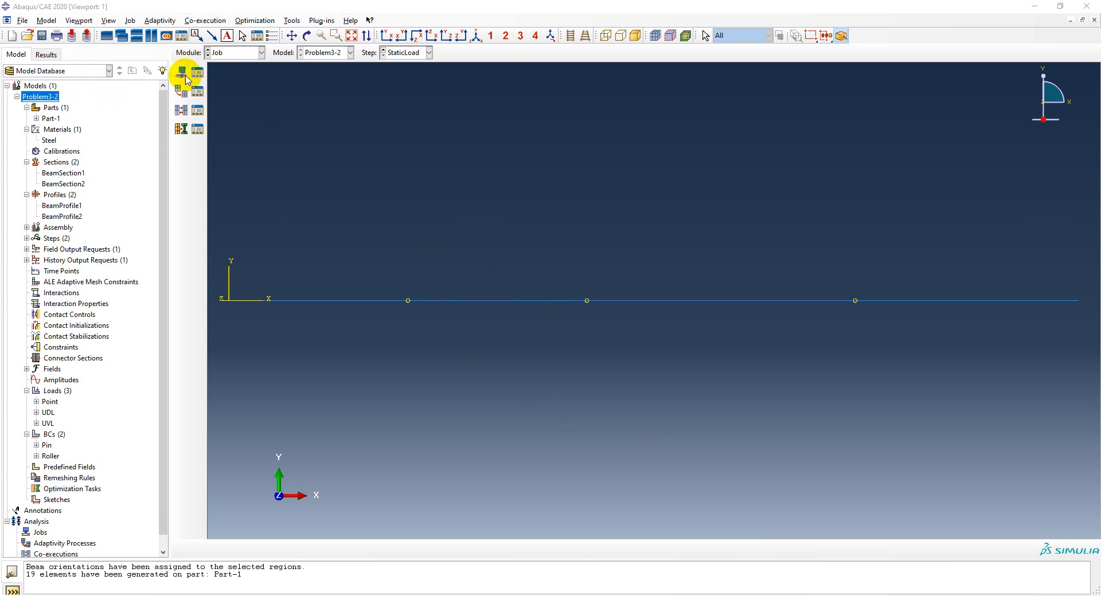
Create a full-analysis job named Problem3-2 from the Problem3-2 model, keeping the default job settings
{"action": "left_click", "coordinate": [181, 72]}
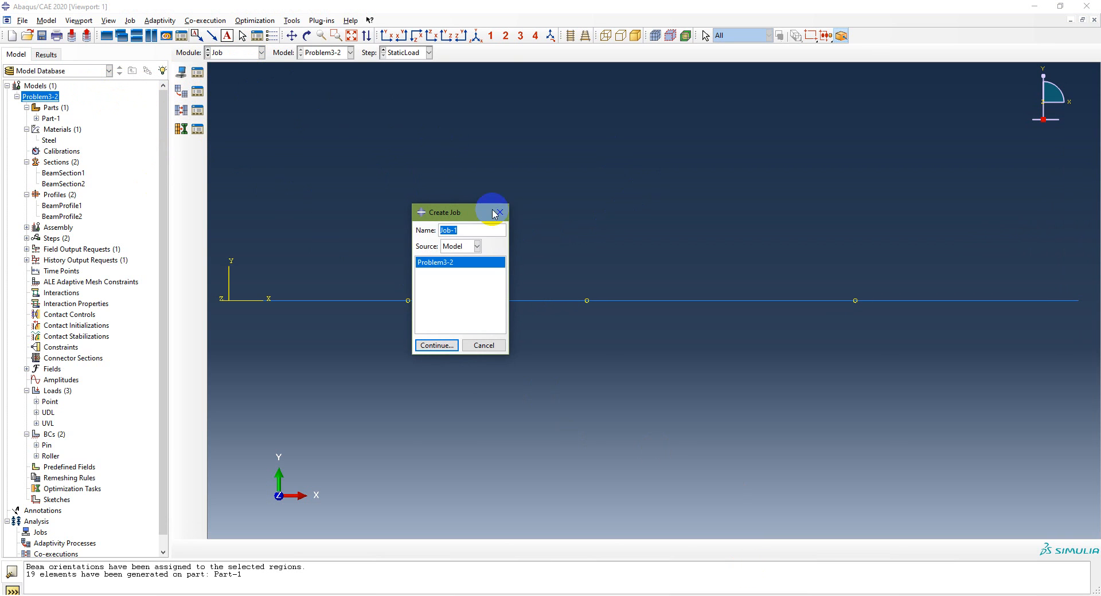
{"action": "left_click", "coordinate": [435, 346]}
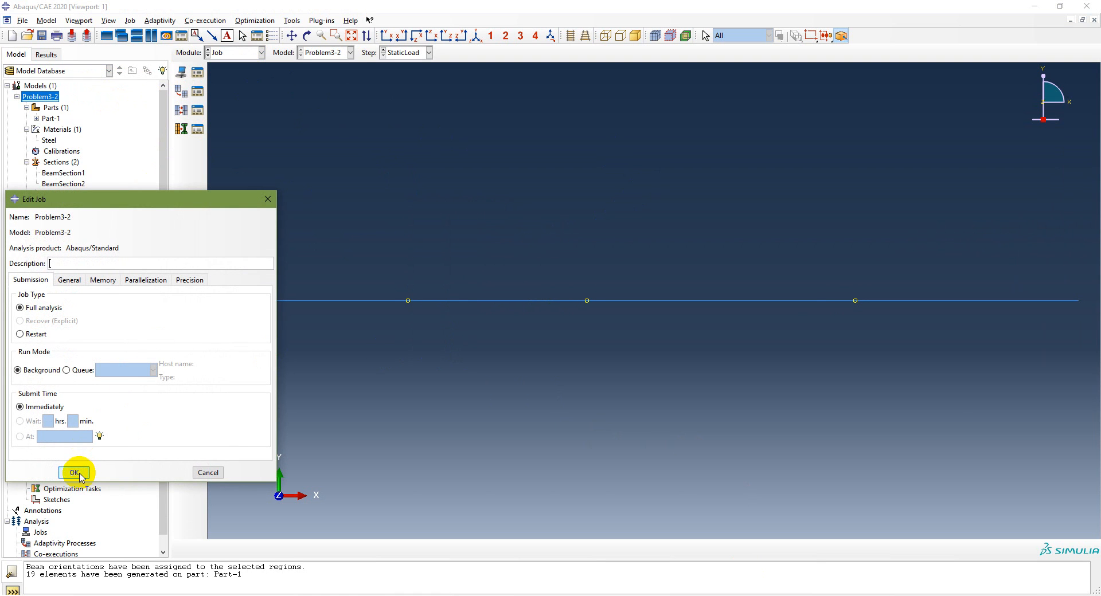
{"action": "left_click", "coordinate": [76, 469]}
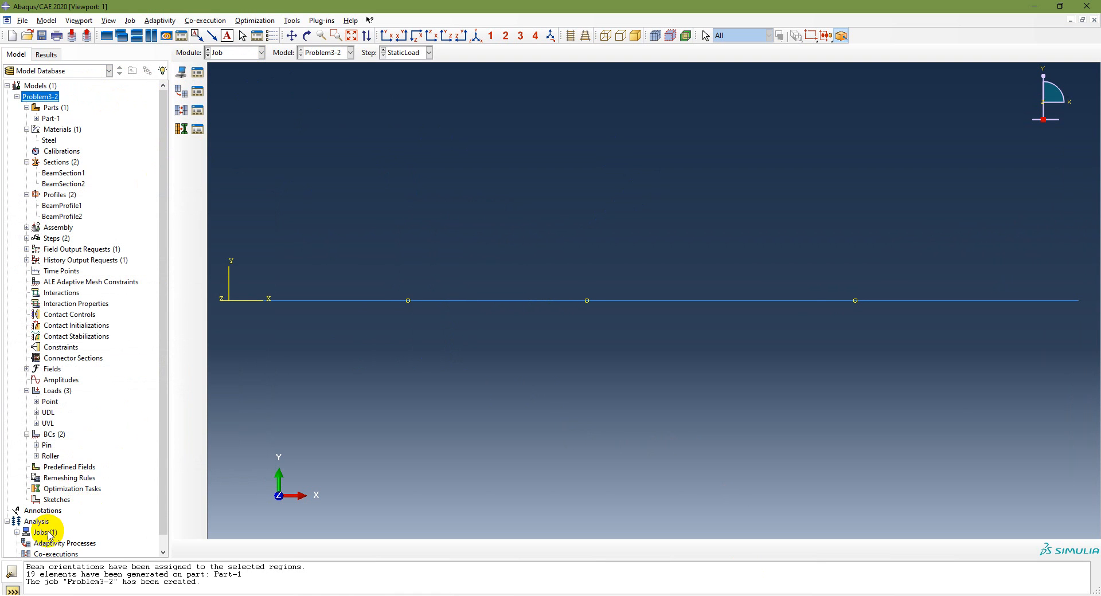
Run a data check on the Problem3-2 job
{"action": "left_click", "coordinate": [16, 532]}
{"action": "scroll", "coordinate": [103, 496], "scroll_direction": "down", "scroll_amount": 1}
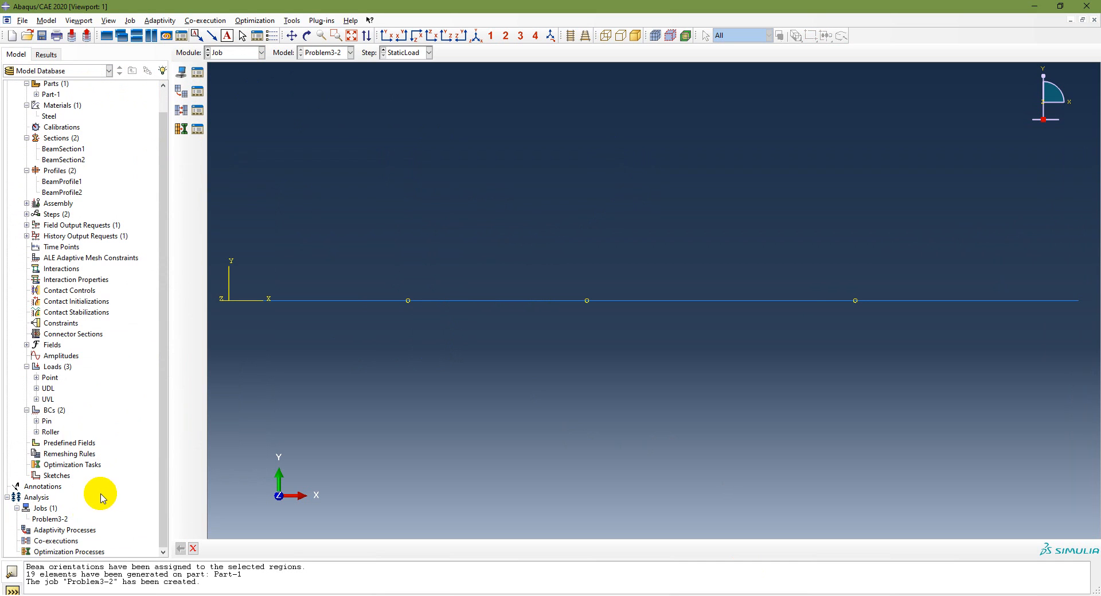
{"action": "right_click", "coordinate": [63, 523]}
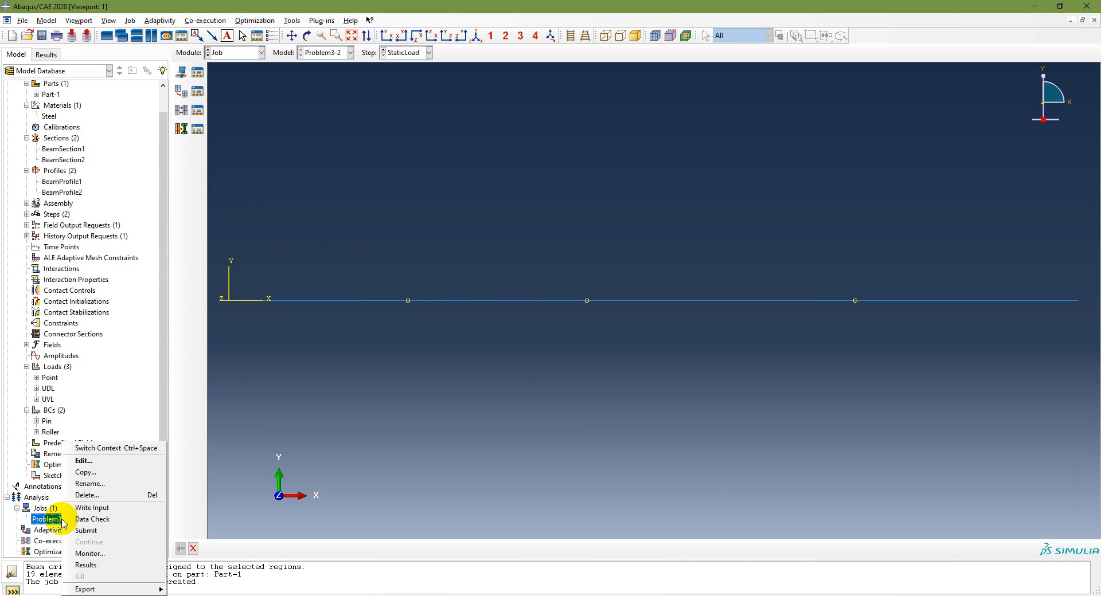
{"action": "left_click", "coordinate": [80, 523]}
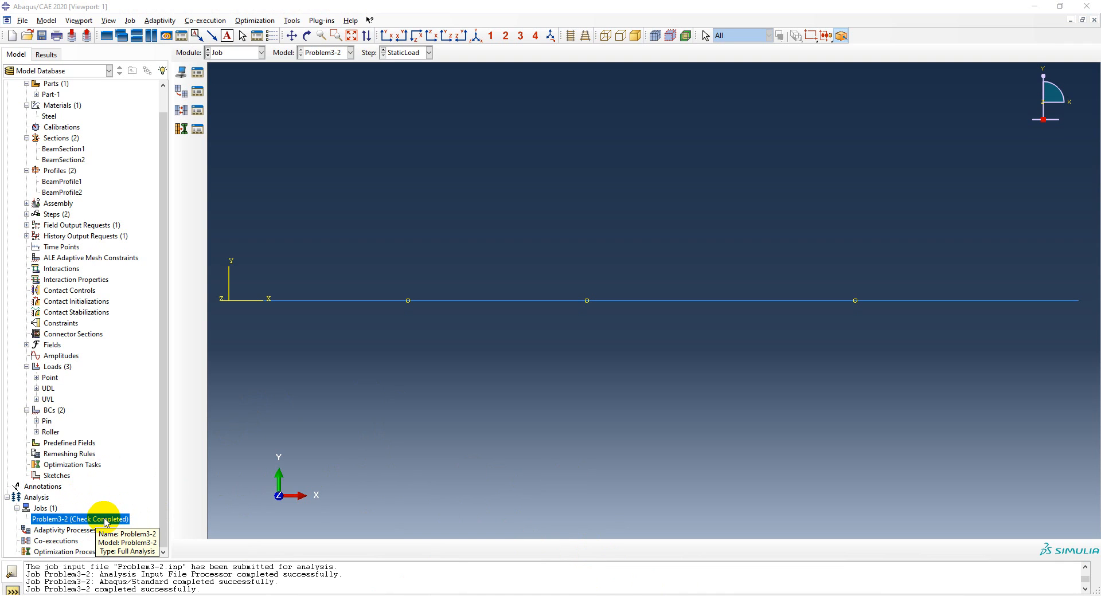
Submit the Problem3-2 job for analysis, overwriting its existing job files
{"action": "right_click", "coordinate": [106, 522]}
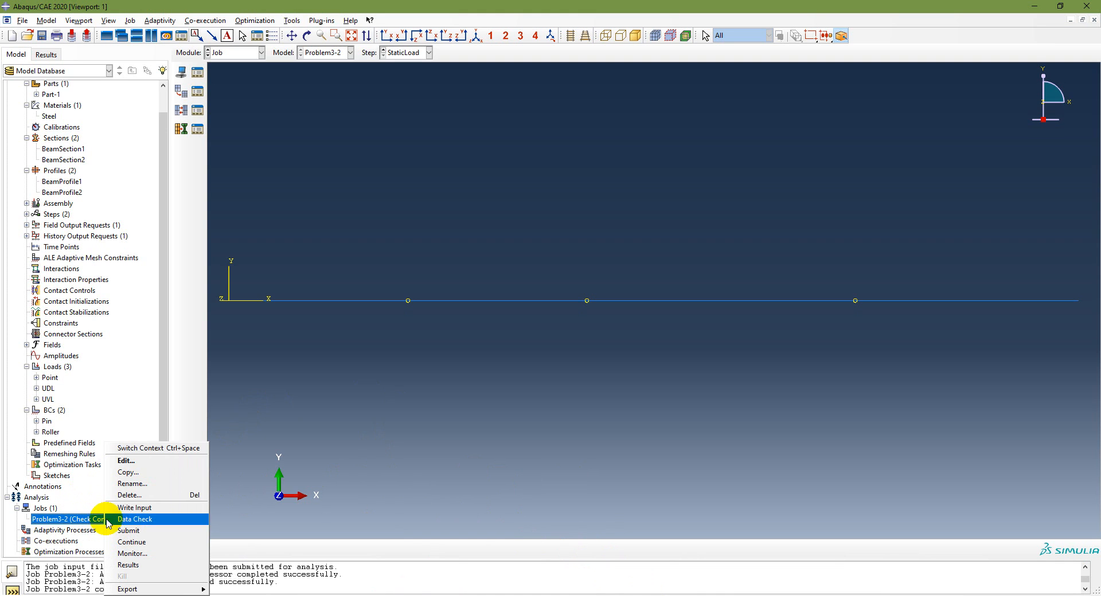
{"action": "left_click", "coordinate": [121, 530]}
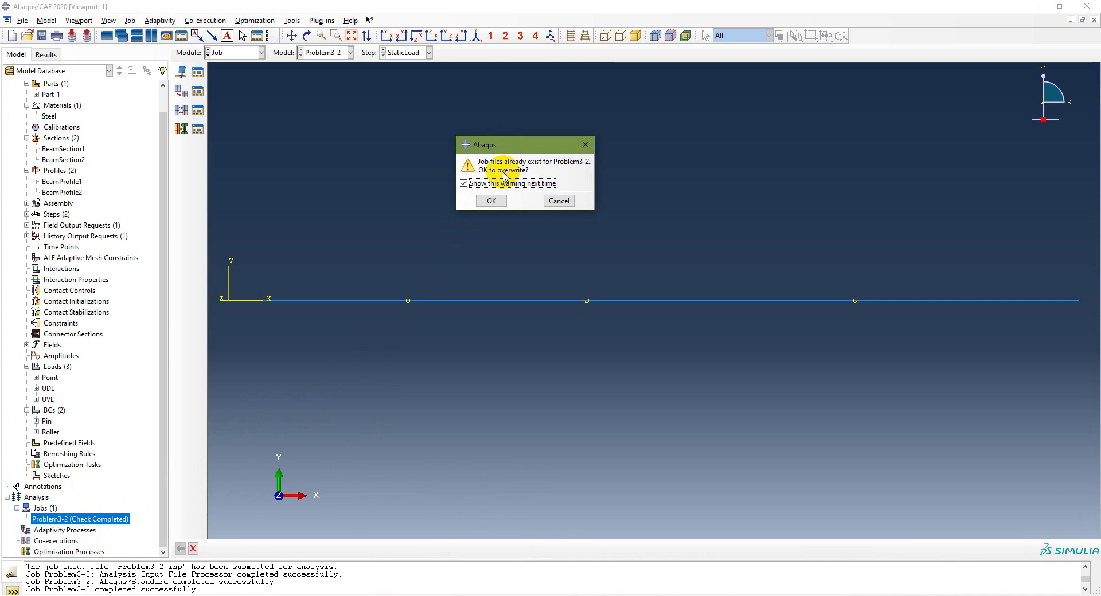
{"action": "left_click", "coordinate": [494, 203]}
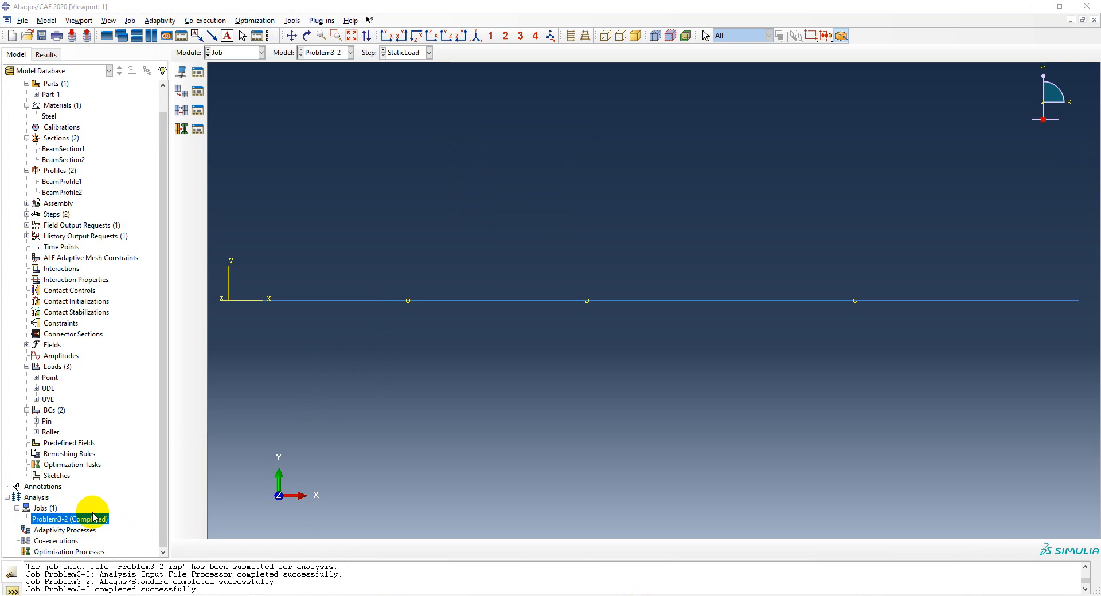
Save the model database as Ch3 Problem3-2.cae in the Chapter 3 folder
{"action": "left_click", "coordinate": [23, 20]}
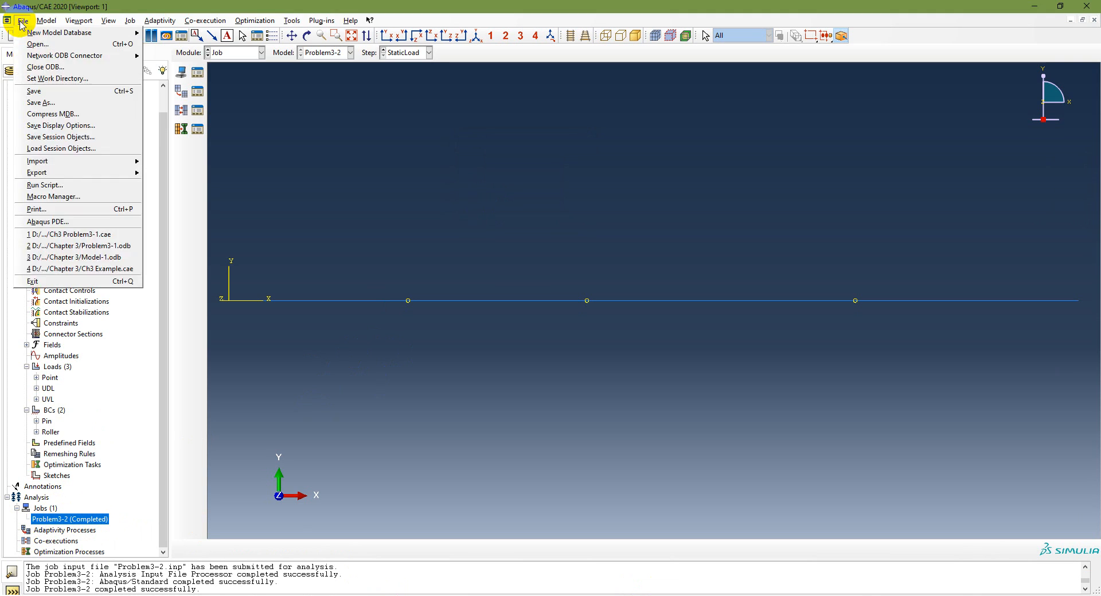
{"action": "left_click", "coordinate": [42, 103]}
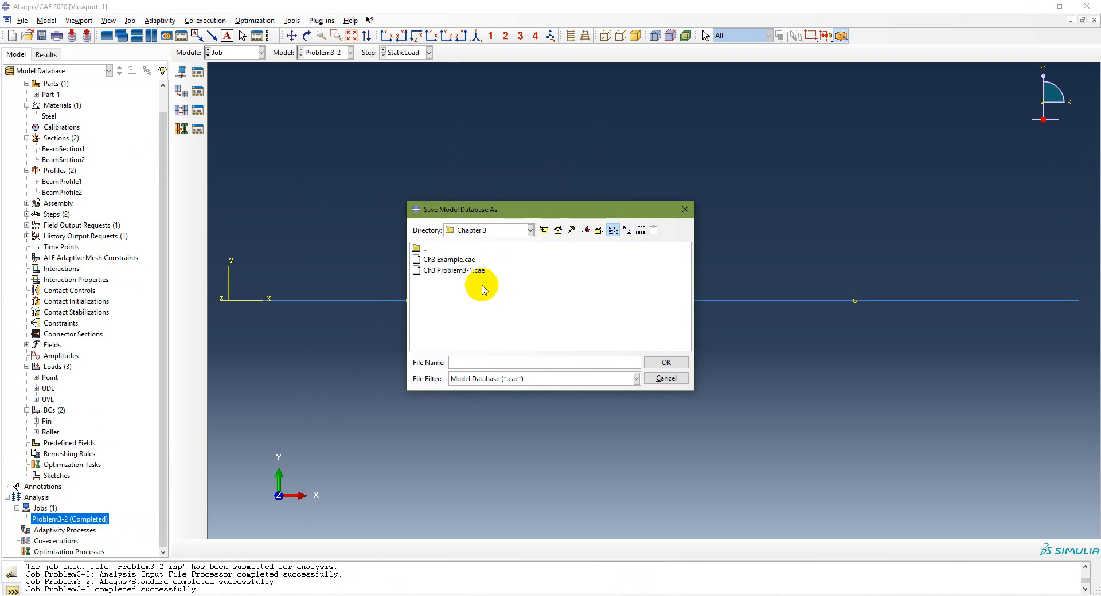
{"action": "left_click", "coordinate": [463, 272]}
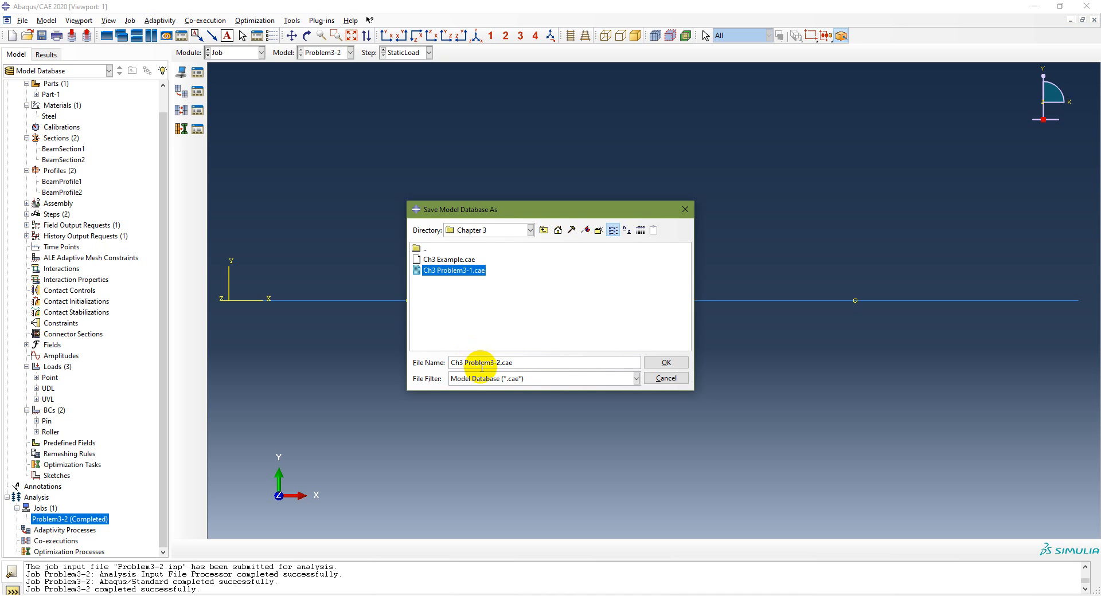
{"action": "left_click", "coordinate": [664, 363]}
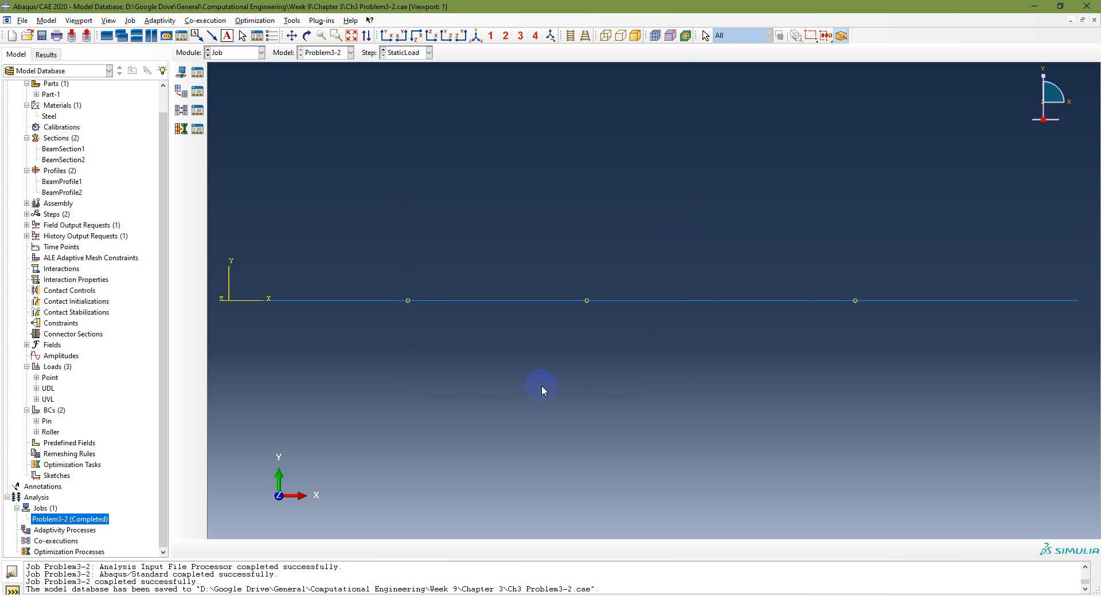
Check for the saved Ch3 Problem3-2.cae in the Chapter 3 folder in File Explorer, then return to Abaqus/CAE
{"action": "left_click", "coordinate": [367, 595]}
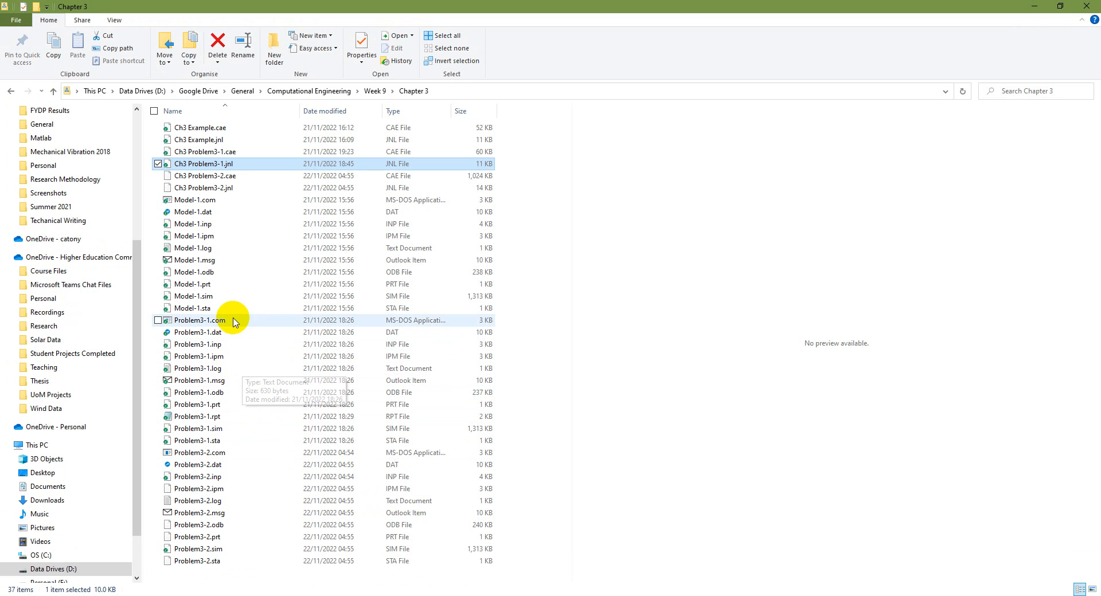
{"action": "left_click", "coordinate": [189, 179]}
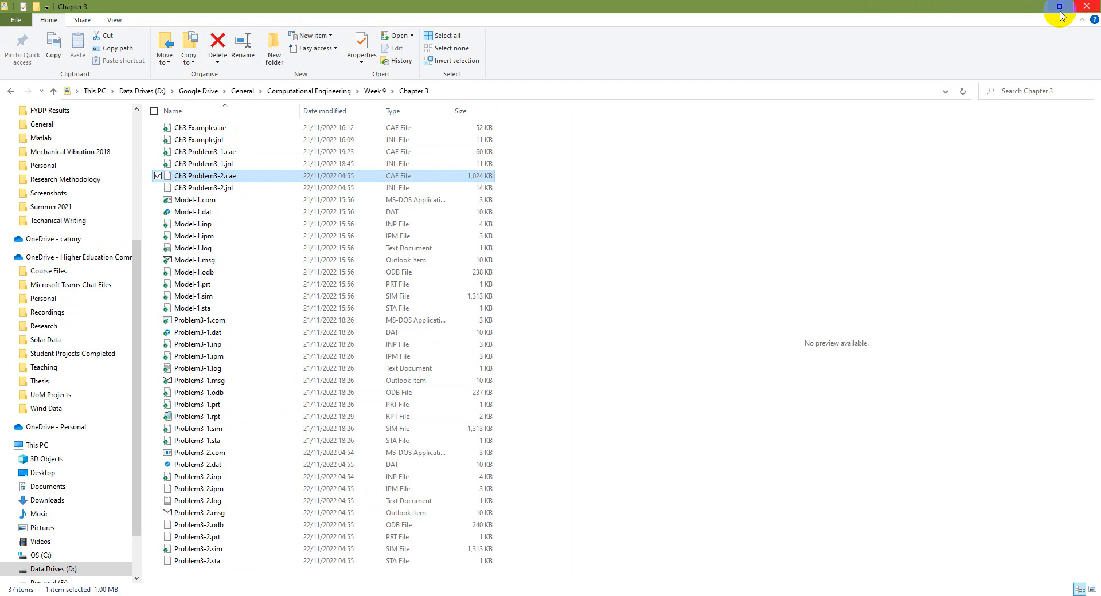
{"action": "left_click", "coordinate": [1033, 6]}
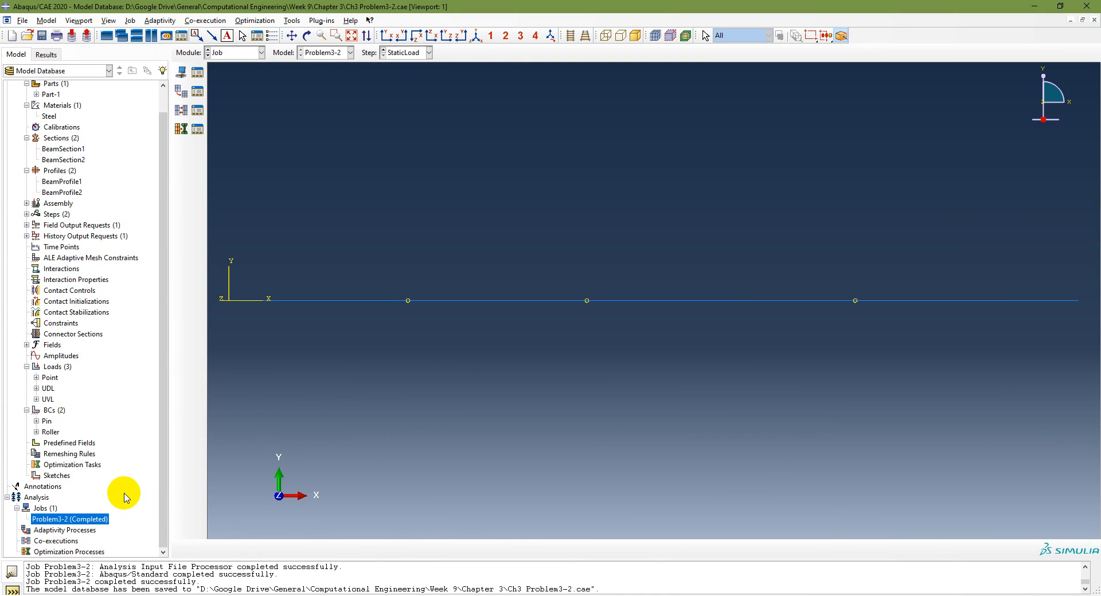
Open the Problem3-2 job results and view the beam's Mises stress contour and deformed shape
{"action": "right_click", "coordinate": [85, 521]}
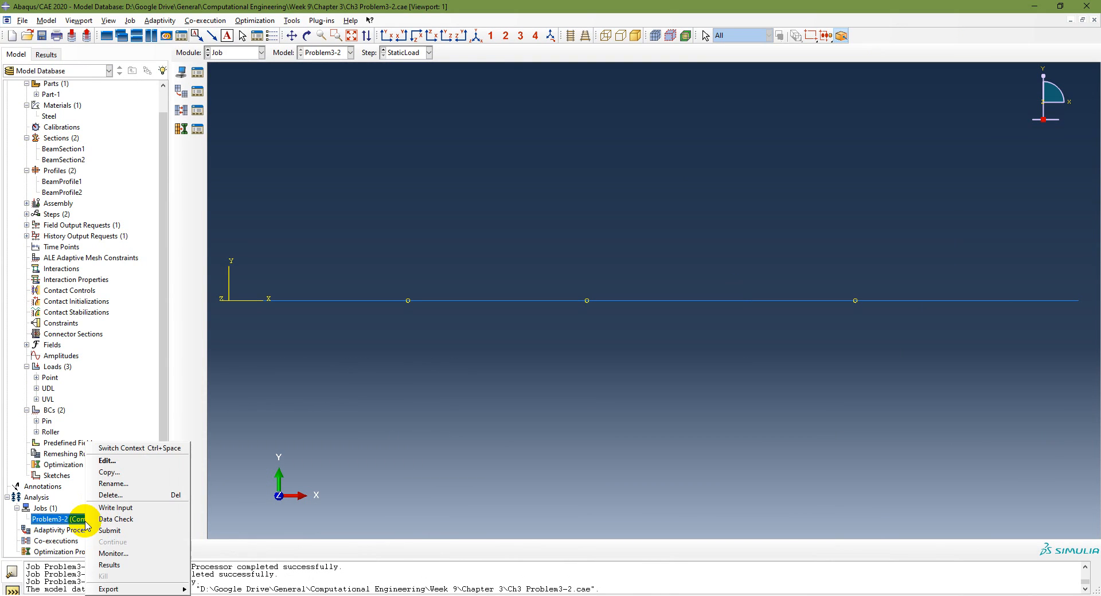
{"action": "left_click", "coordinate": [126, 566]}
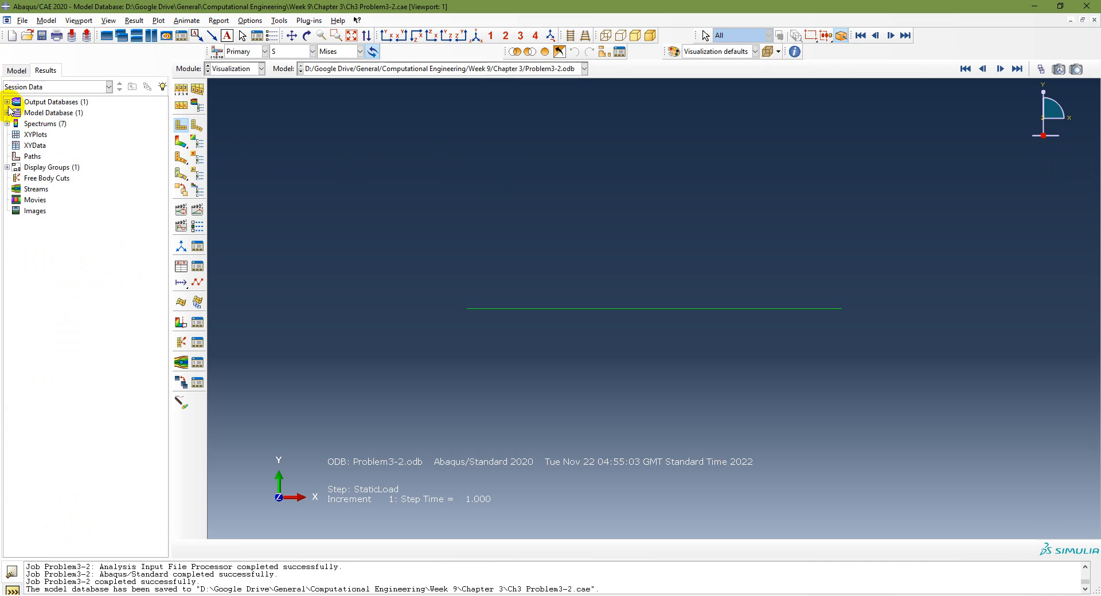
{"action": "left_click", "coordinate": [7, 102]}
{"action": "left_click", "coordinate": [57, 112]}
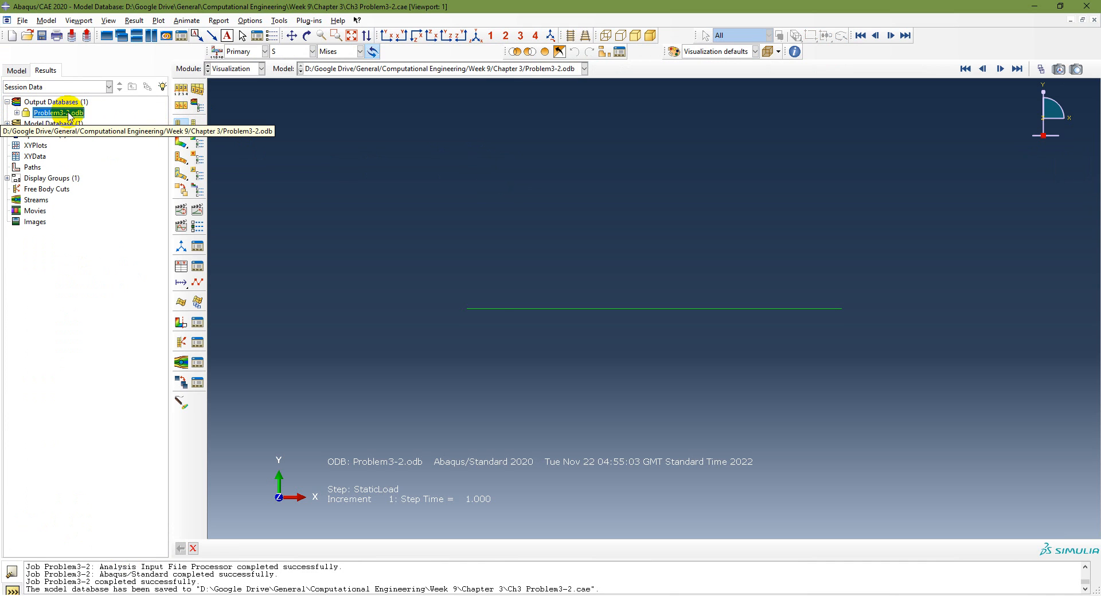
{"action": "left_click", "coordinate": [182, 141]}
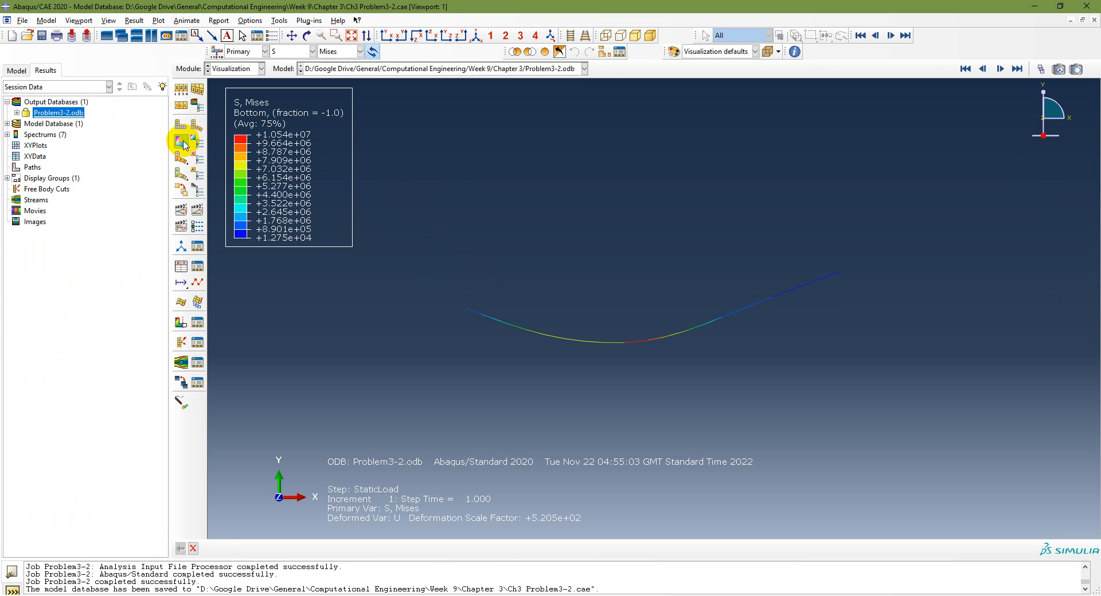
{"action": "left_click", "coordinate": [351, 36]}
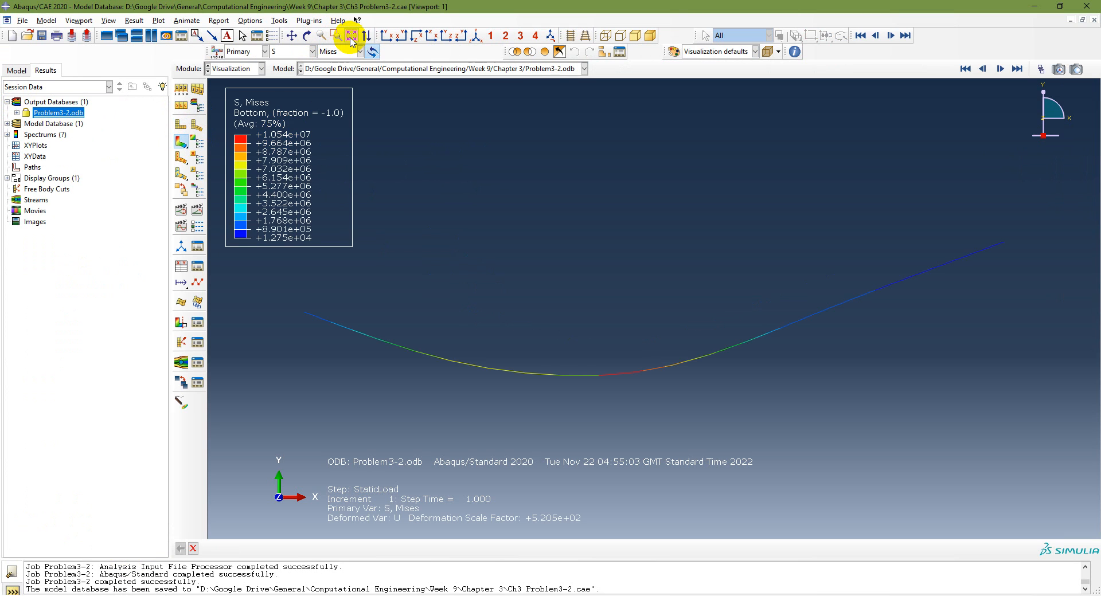
{"action": "left_click", "coordinate": [196, 131]}
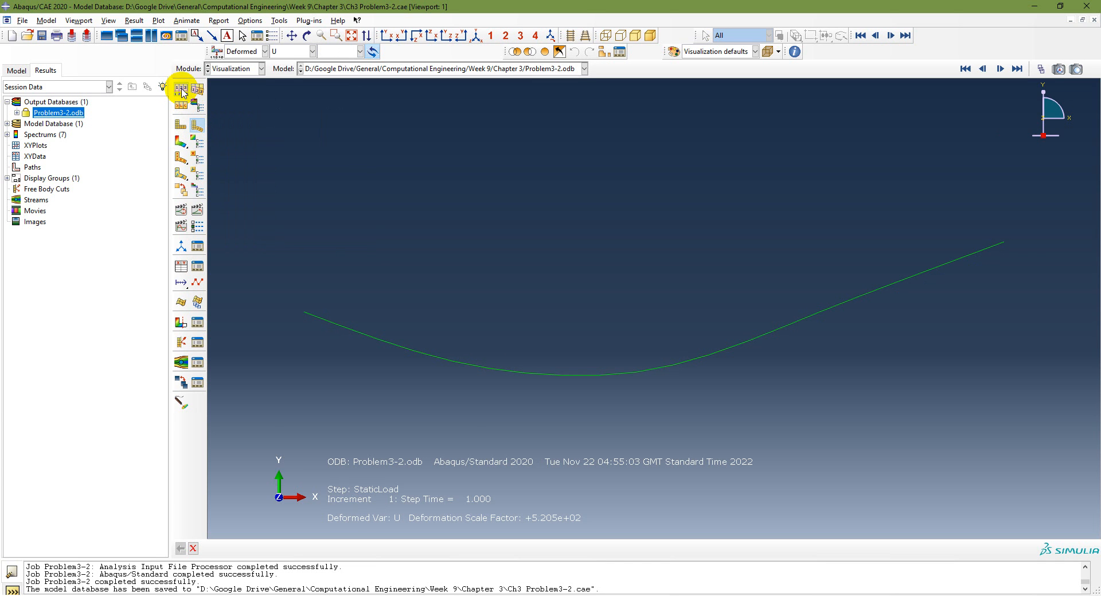
Consult the Results step list in the PowerPoint slides, then return to Abaqus/CAE and close the Problem3-2.odb output database
{"action": "key", "text": "alt+Tab"}
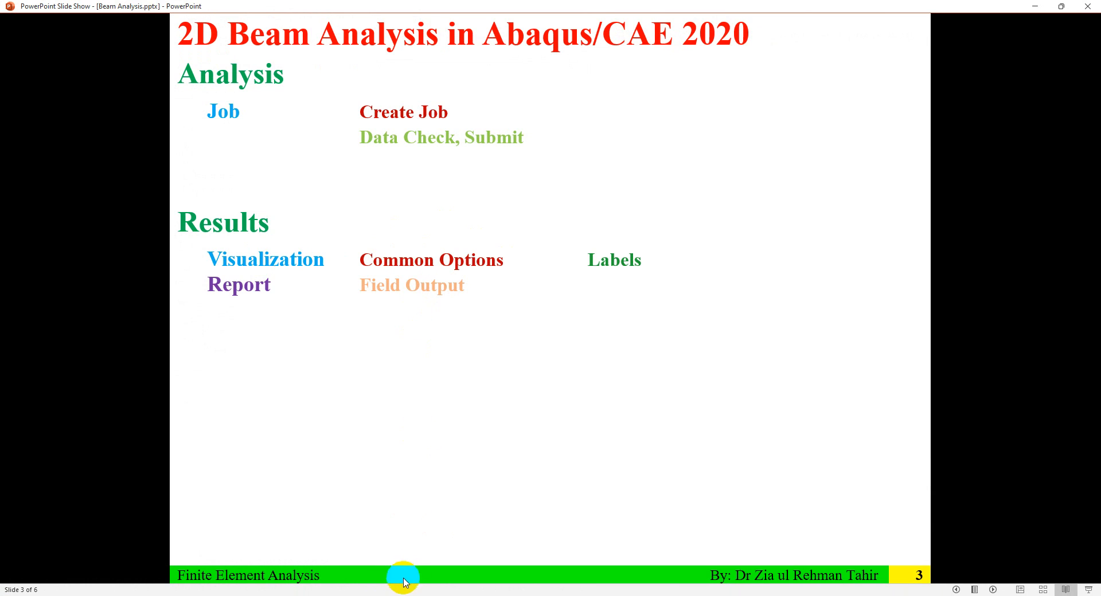
{"action": "left_click", "coordinate": [403, 595]}
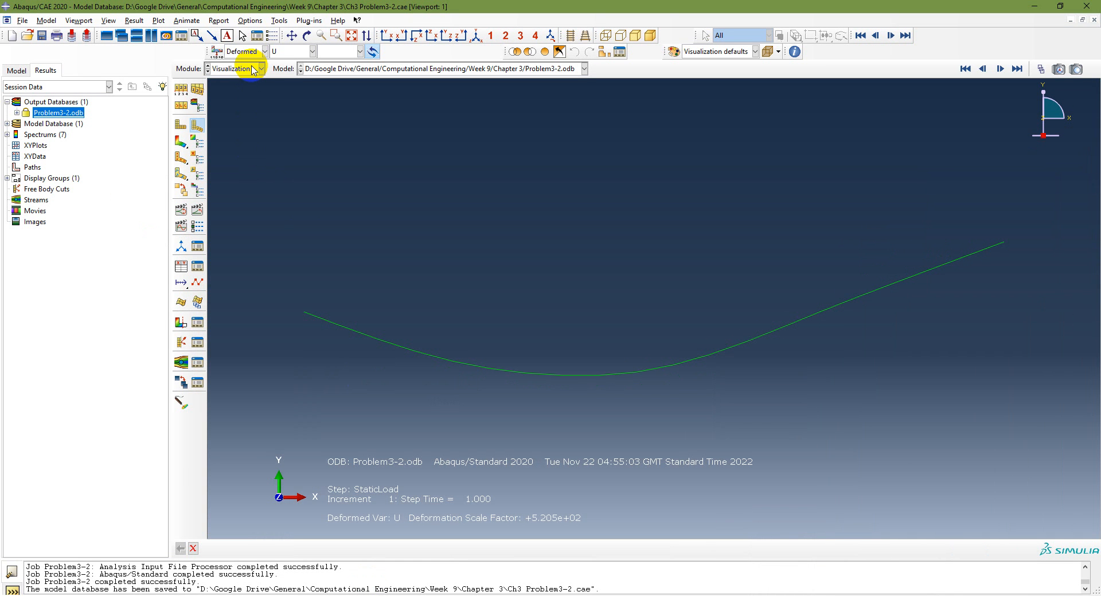
{"action": "right_click", "coordinate": [57, 112]}
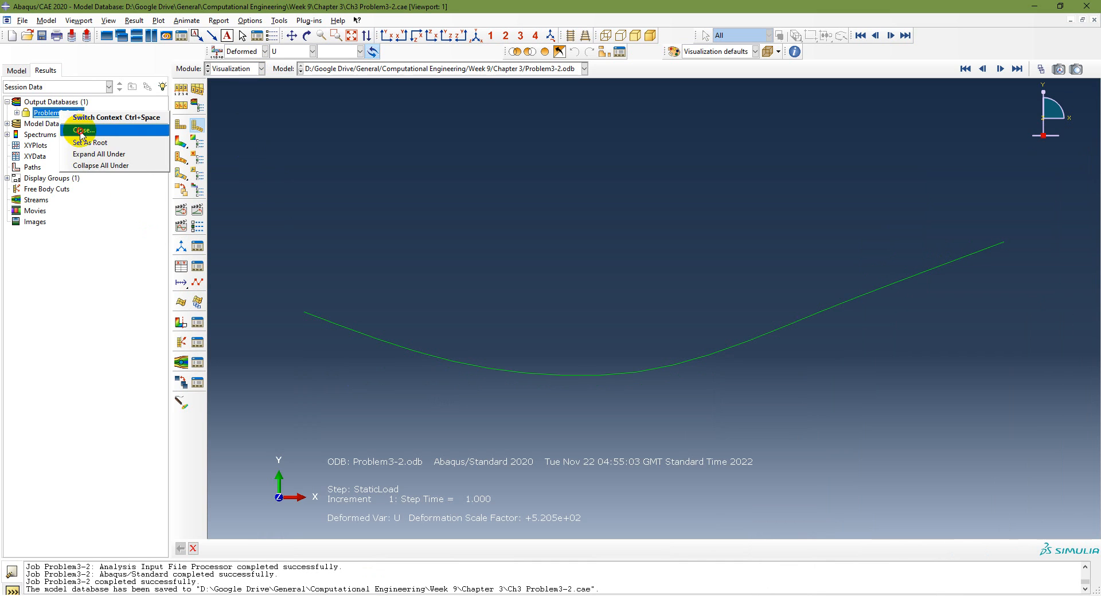
{"action": "left_click", "coordinate": [81, 130]}
In the Visualization module, open the Problem3-2.odb output database from the Chapter 3 folder as read-only
{"action": "left_click", "coordinate": [261, 68]}
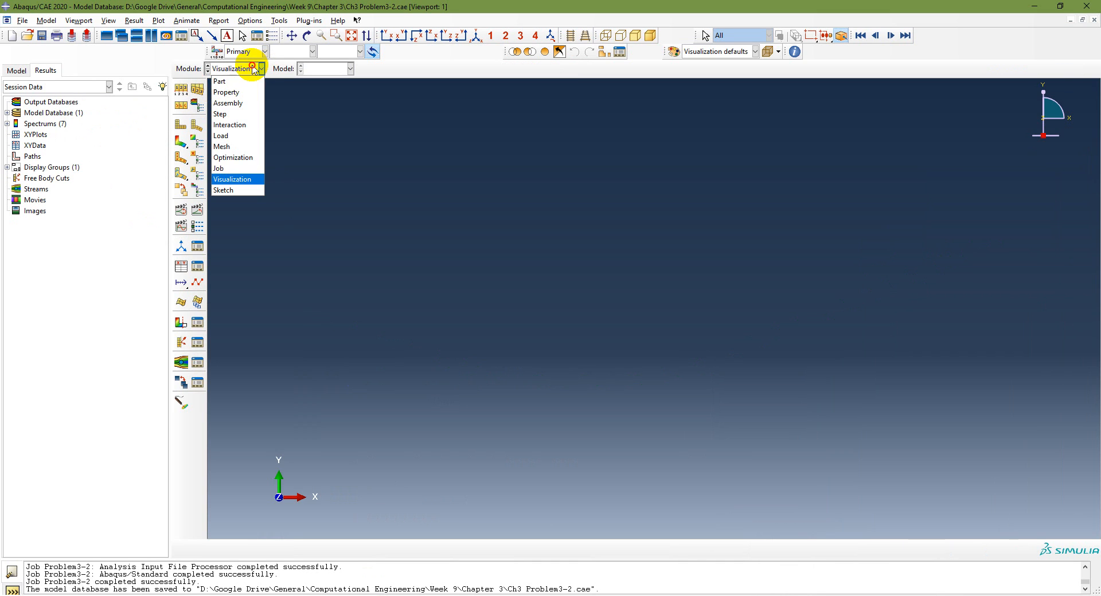
{"action": "left_click", "coordinate": [233, 180]}
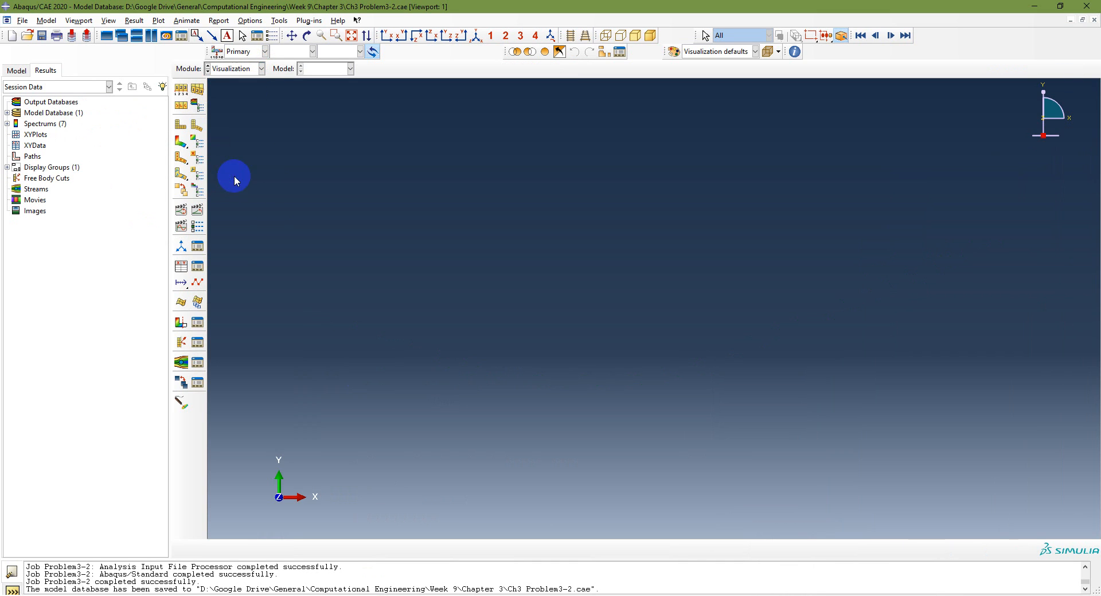
{"action": "left_click", "coordinate": [22, 20]}
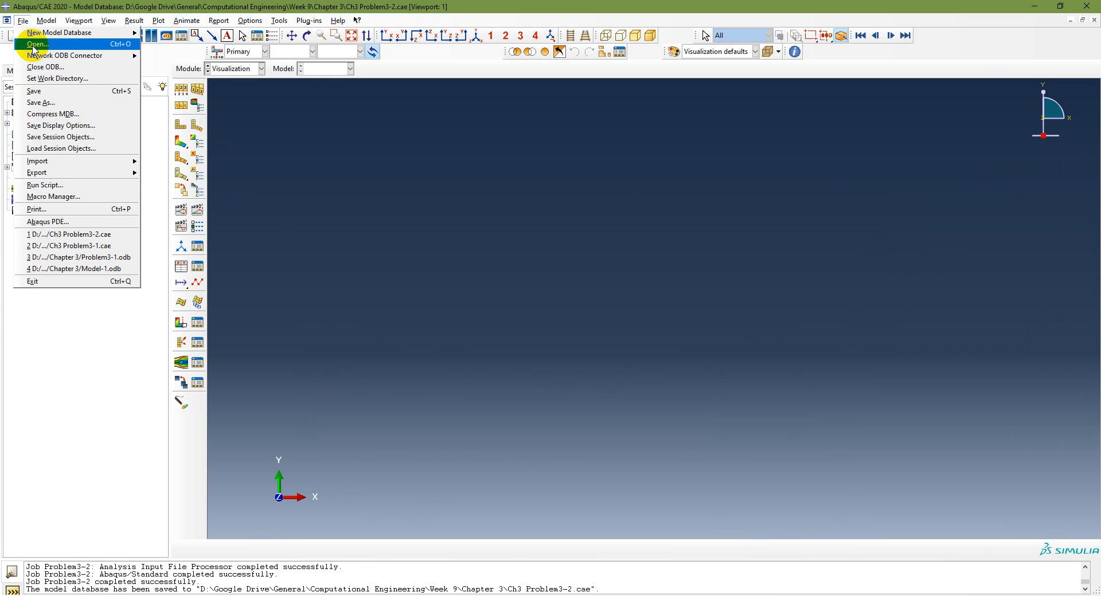
{"action": "left_click", "coordinate": [36, 44]}
{"action": "left_click", "coordinate": [390, 273]}
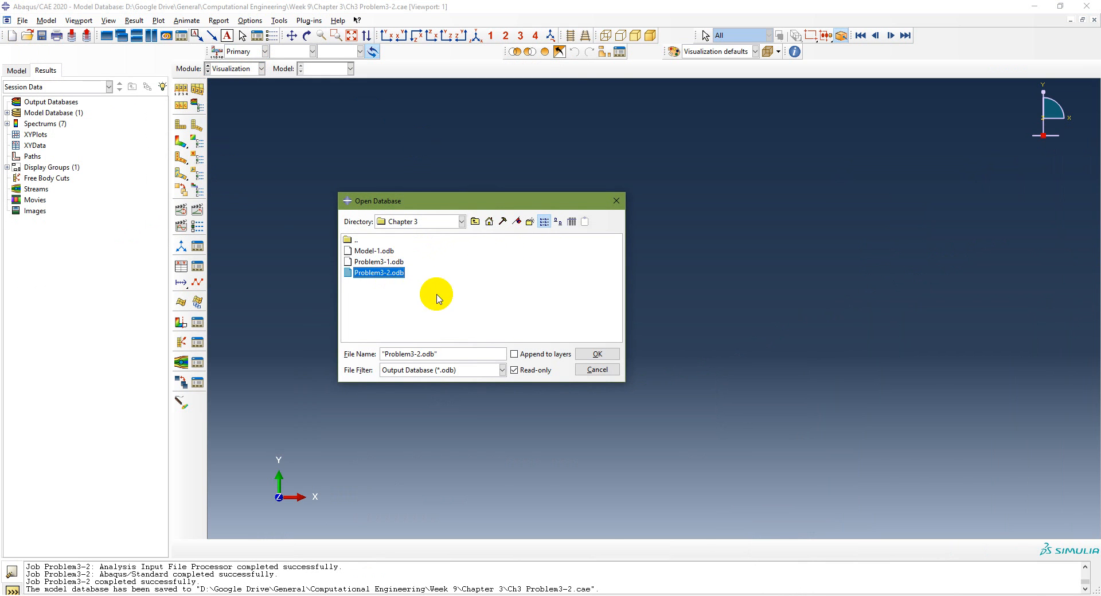
{"action": "left_click", "coordinate": [597, 354]}
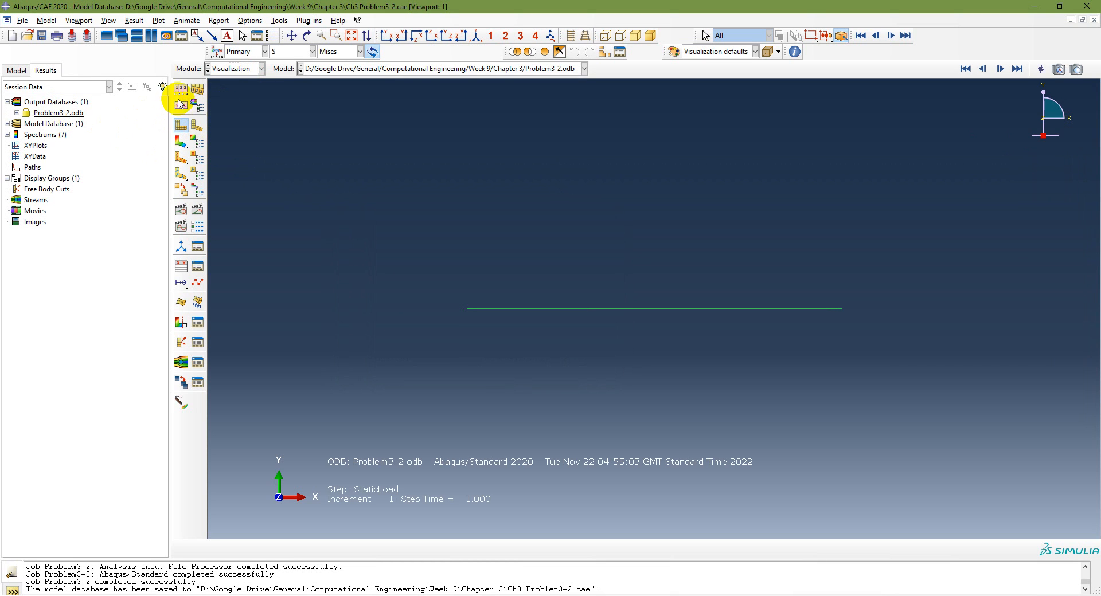
Turn on node labels for the beam in the common plot options
{"action": "left_click", "coordinate": [181, 92]}
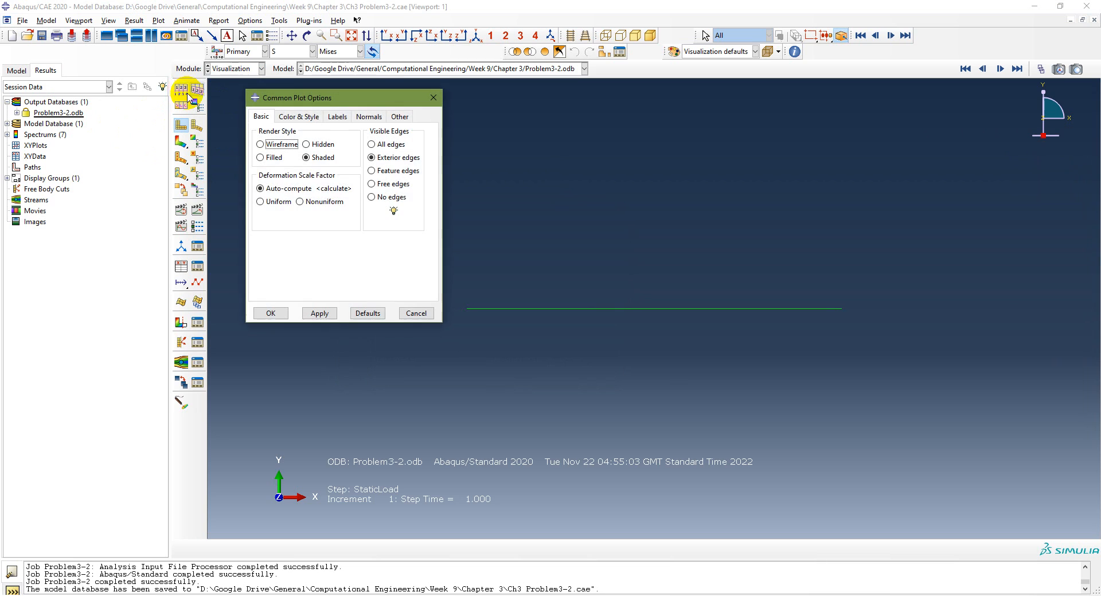
{"action": "left_click", "coordinate": [335, 117]}
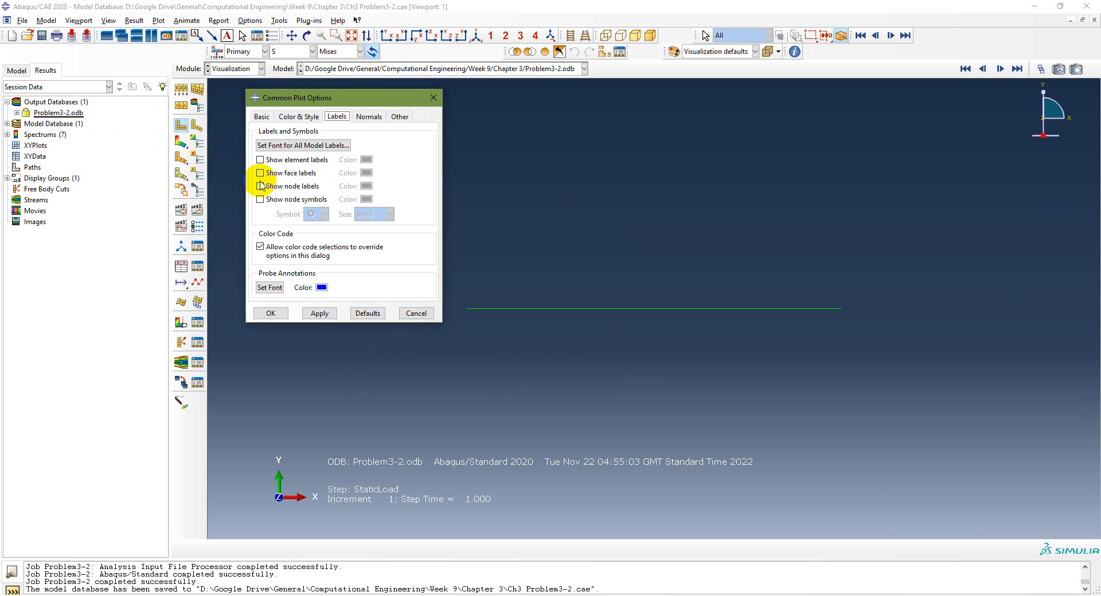
{"action": "left_click", "coordinate": [320, 313]}
{"action": "left_click", "coordinate": [269, 314]}
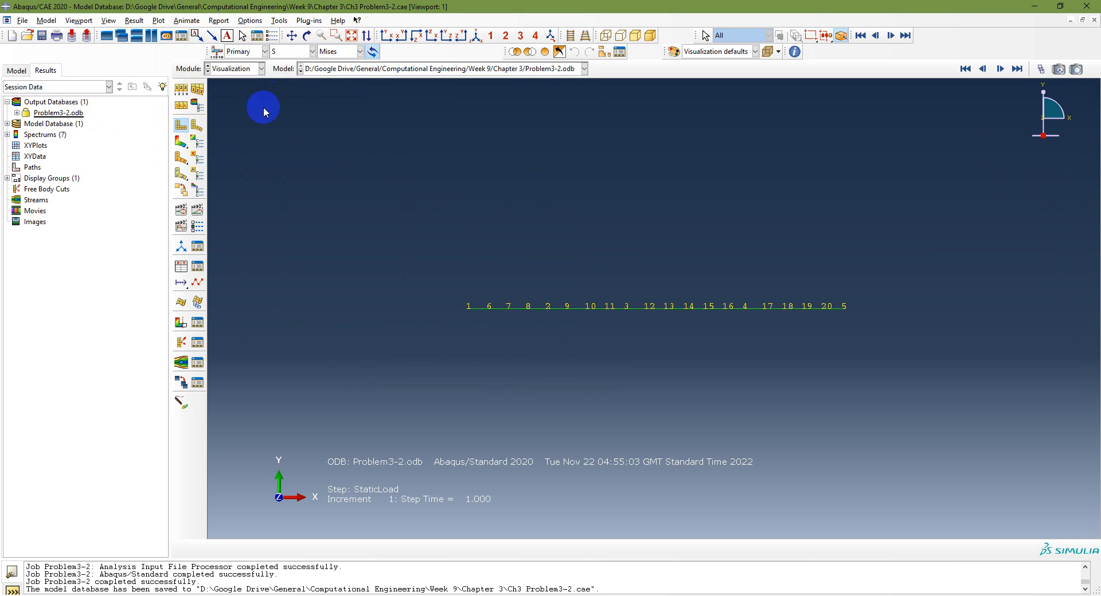
Plot the beam's deformed shape, then its Mises stress contours on both the undeformed and deformed shapes
{"action": "left_click", "coordinate": [197, 125]}
{"action": "left_click", "coordinate": [352, 33]}
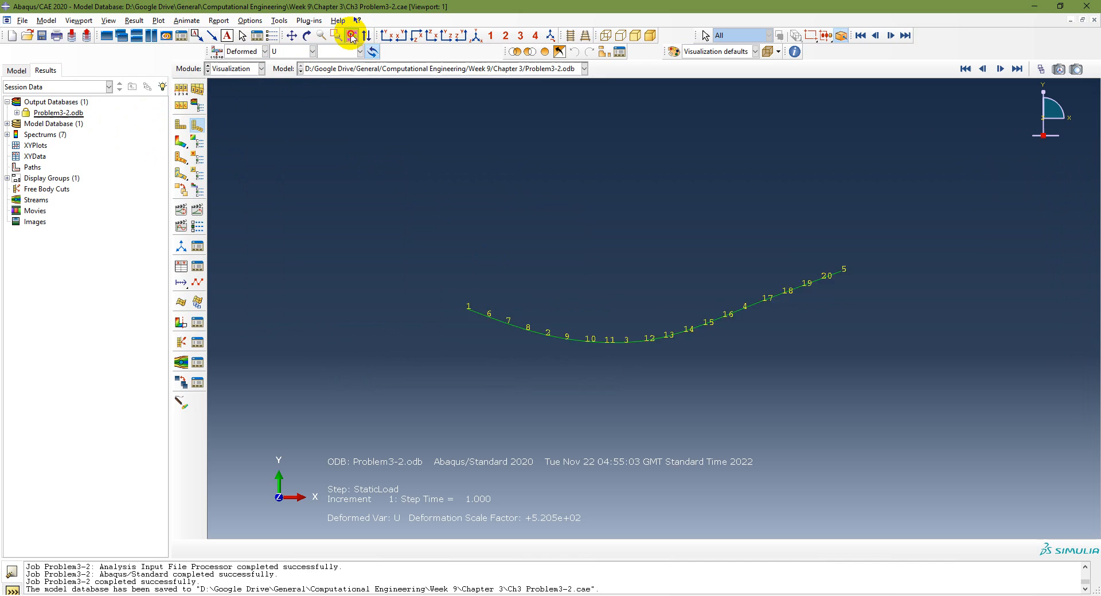
{"action": "left_click", "coordinate": [182, 141]}
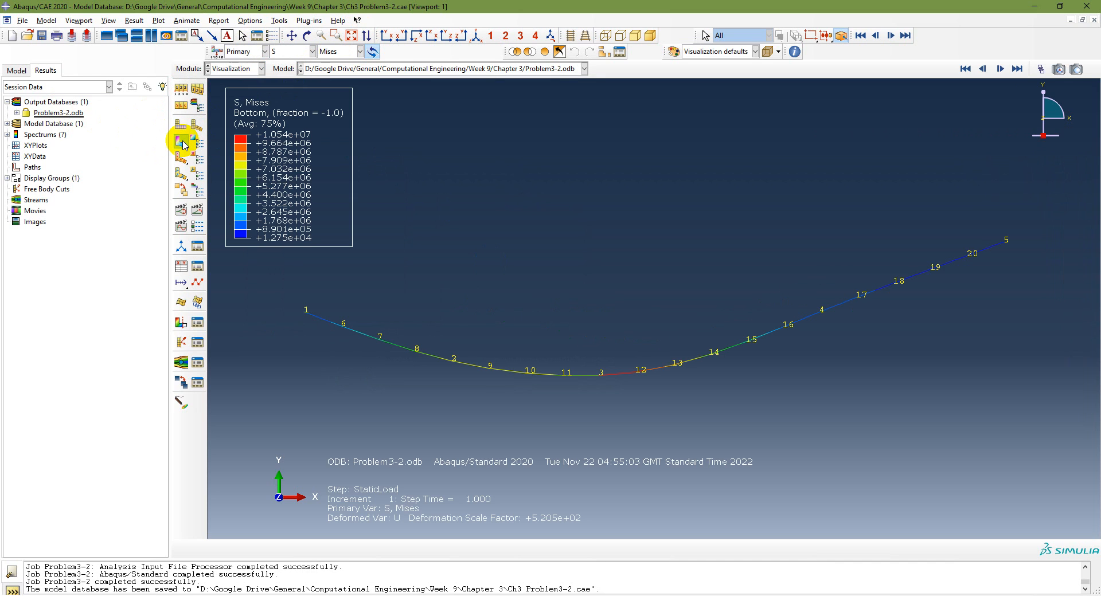
{"action": "left_click_drag", "start_coordinate": [183, 143], "coordinate": [230, 144]}
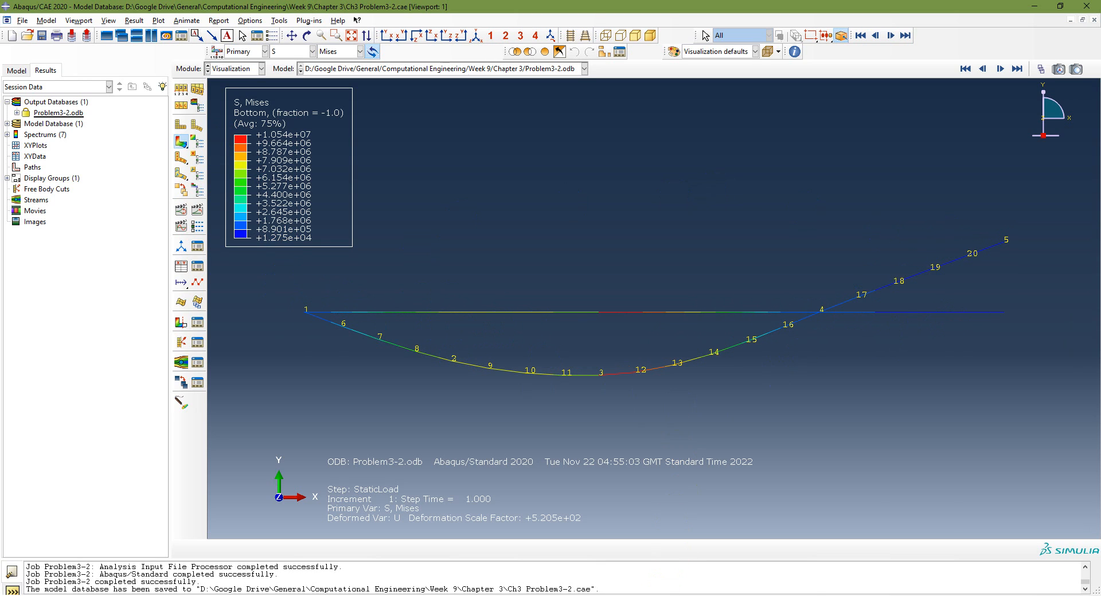
Check the Report entry of the Results steps in the PowerPoint slides, then return to Abaqus/CAE
{"action": "left_click", "coordinate": [685, 595]}
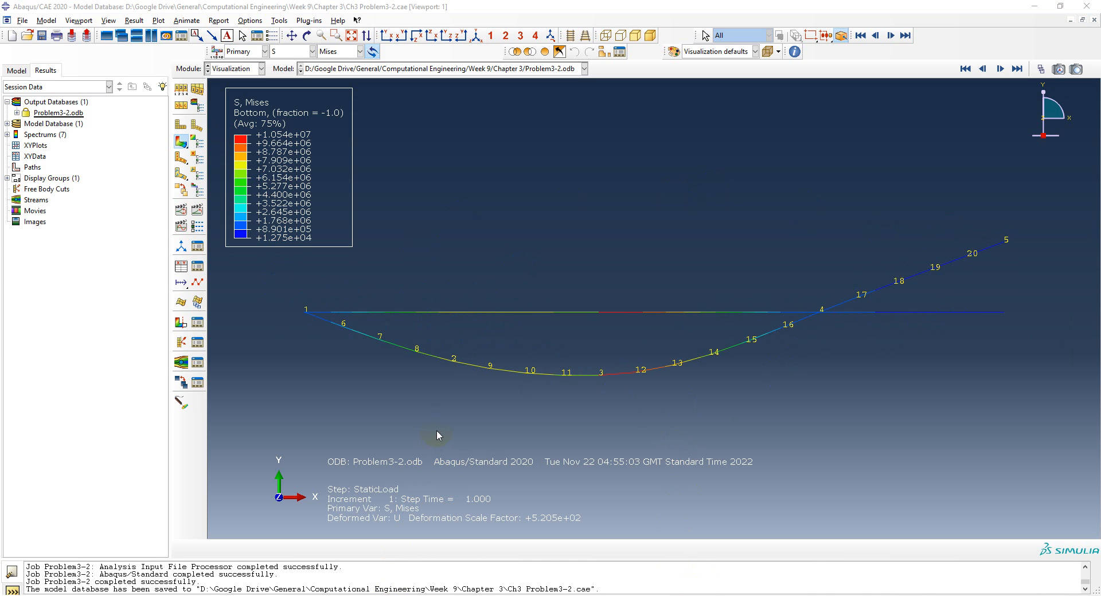
{"action": "left_click", "coordinate": [395, 595]}
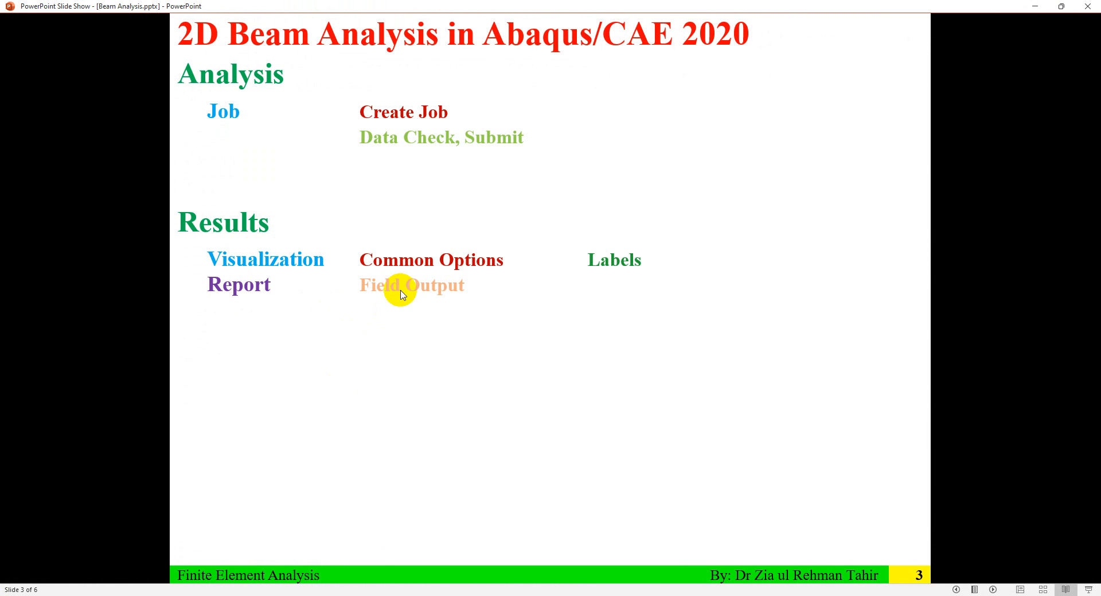
{"action": "left_click", "coordinate": [395, 595]}
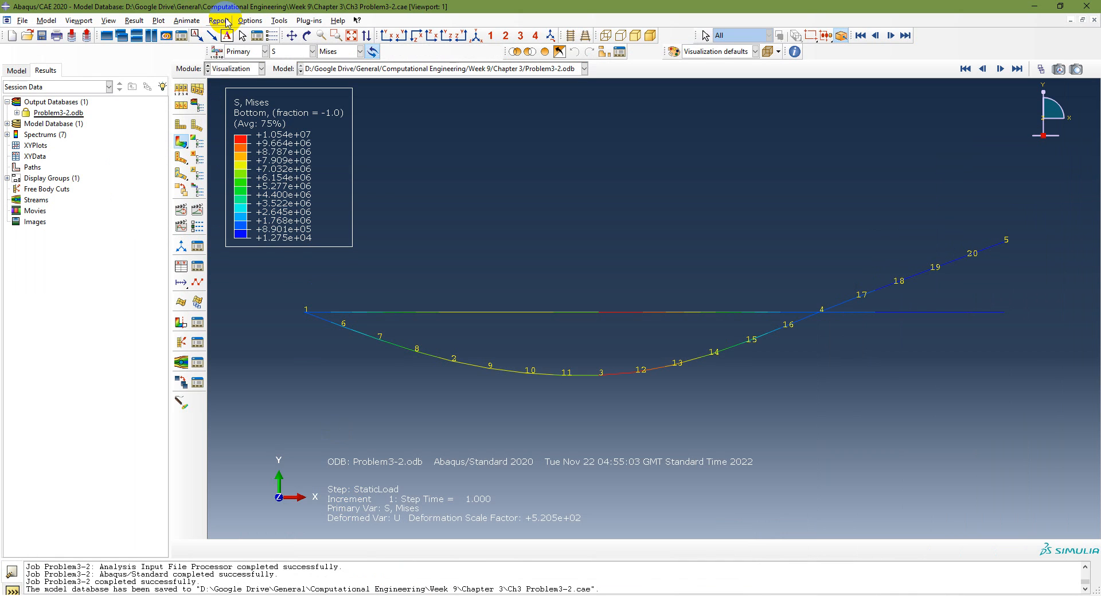
Start a field output report for the StaticLoad step with the output variable position set to Unique Nodal
{"action": "left_click", "coordinate": [240, 66]}
{"action": "left_click", "coordinate": [238, 179]}
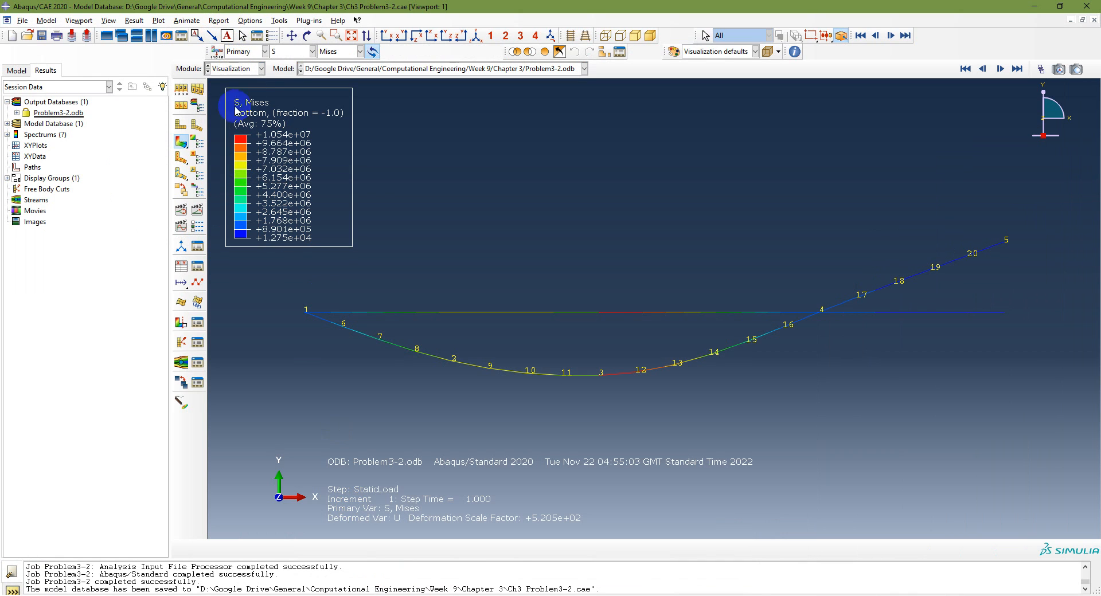
{"action": "left_click", "coordinate": [219, 21]}
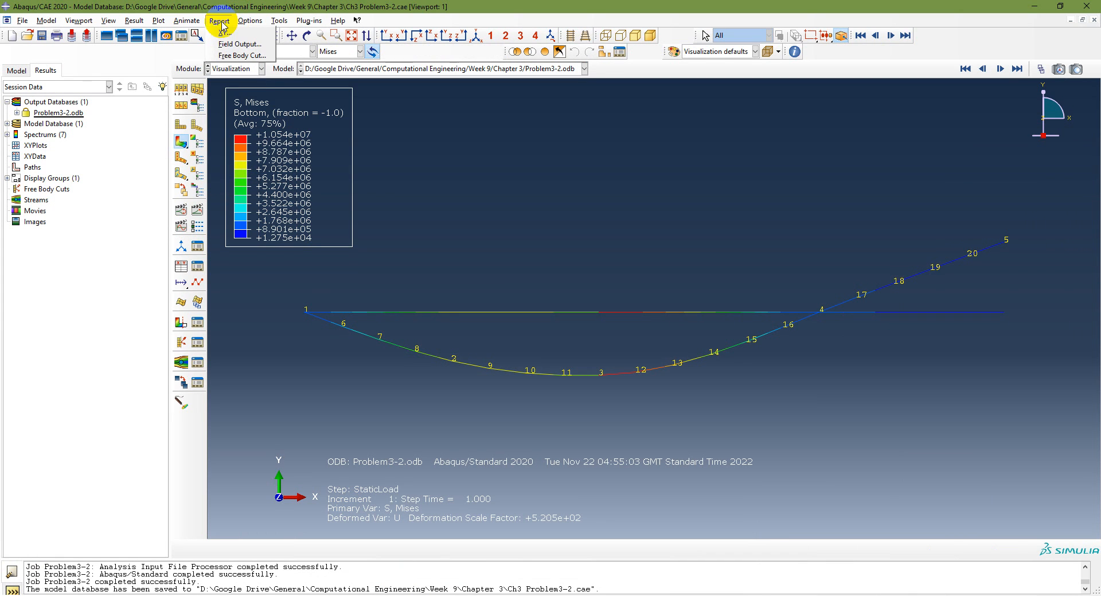
{"action": "left_click", "coordinate": [238, 45]}
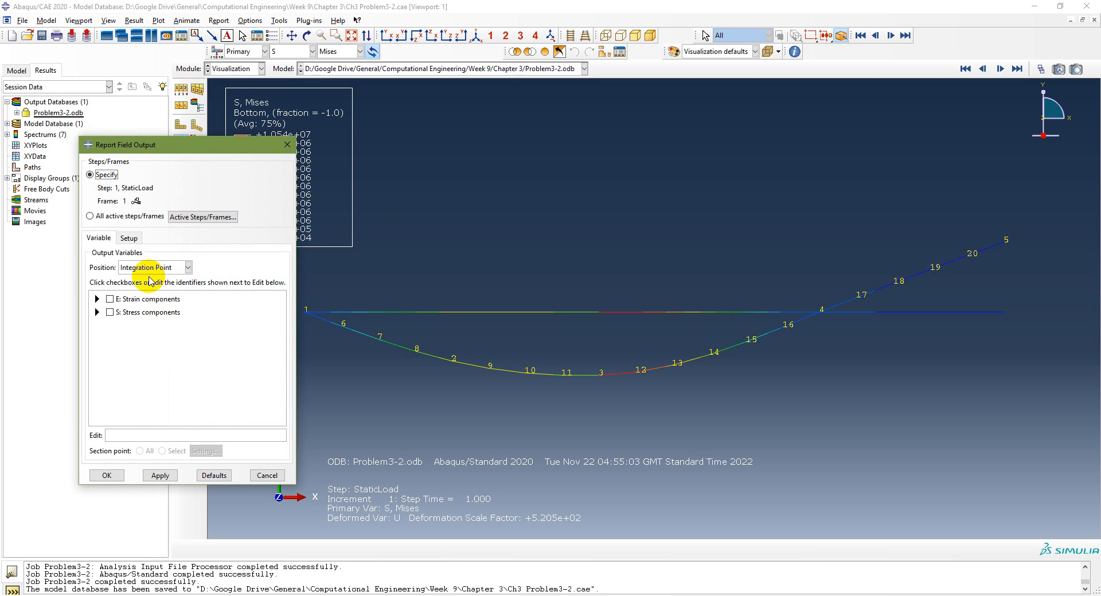
{"action": "left_click", "coordinate": [188, 268]}
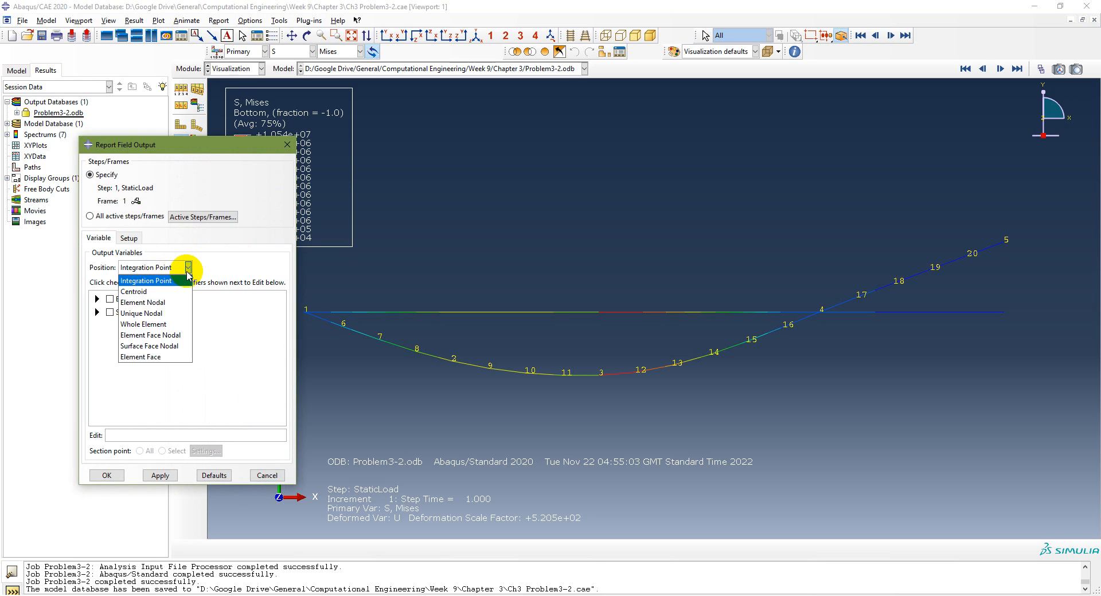
{"action": "left_click", "coordinate": [164, 313]}
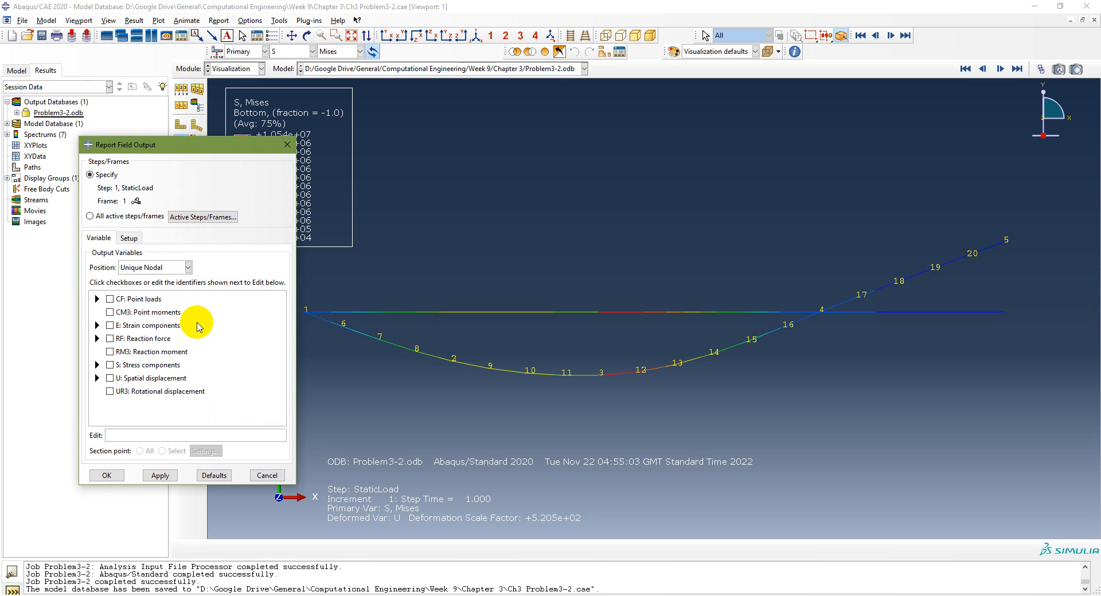
Include point load CF2, point moments CM3, reaction force RF2 and reaction moment RM3 in the field output report
{"action": "left_click", "coordinate": [97, 299]}
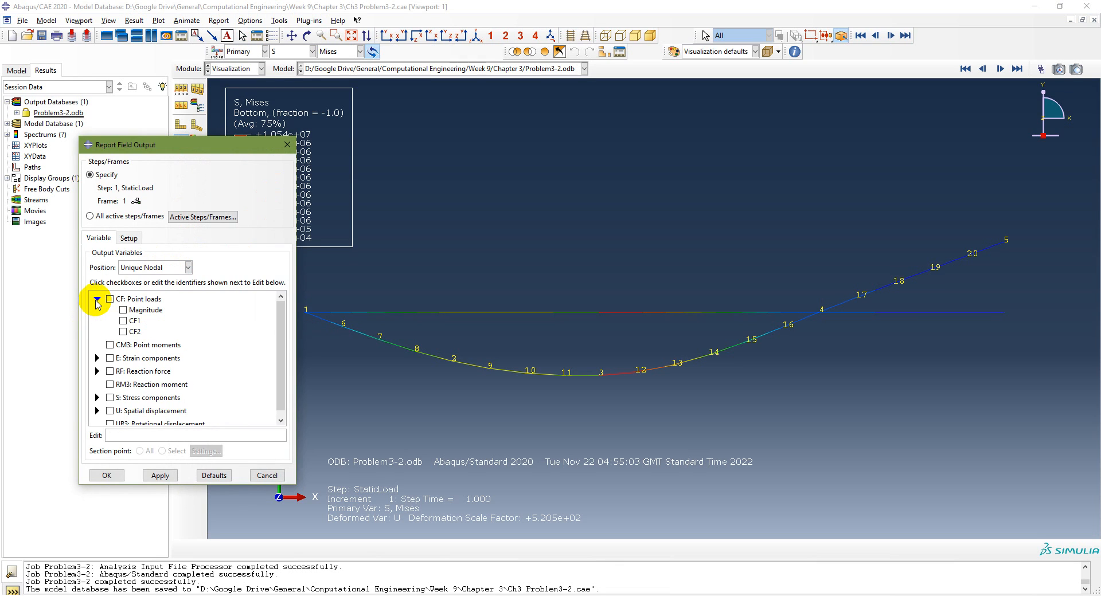
{"action": "left_click", "coordinate": [123, 331]}
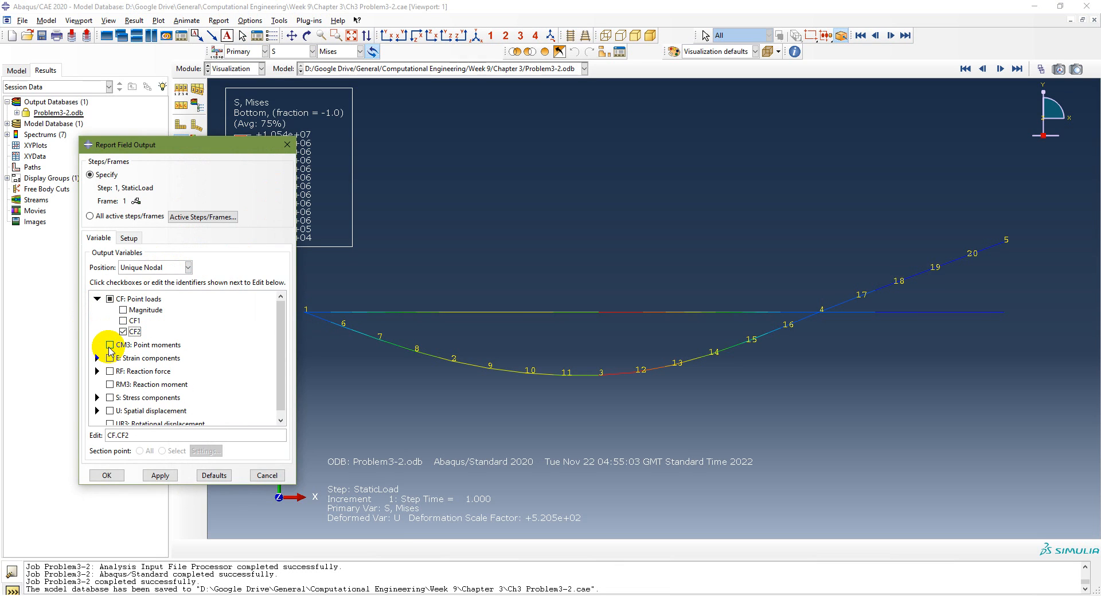
{"action": "left_click", "coordinate": [109, 346]}
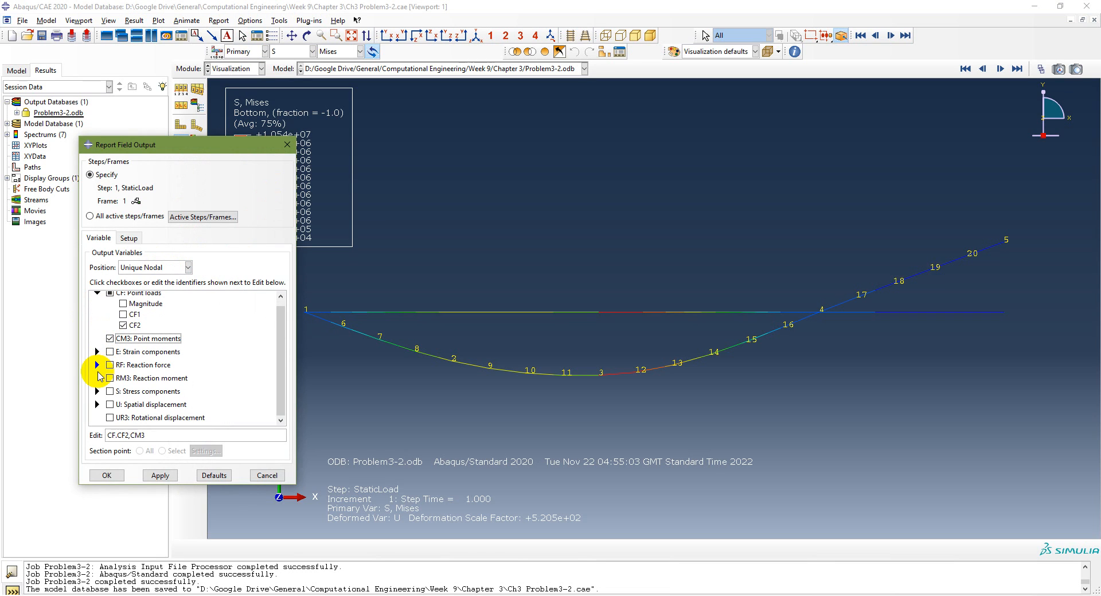
{"action": "left_click", "coordinate": [97, 364]}
{"action": "left_click", "coordinate": [124, 397]}
{"action": "scroll", "coordinate": [175, 381], "scroll_direction": "down", "scroll_amount": 1}
{"action": "left_click", "coordinate": [110, 378]}
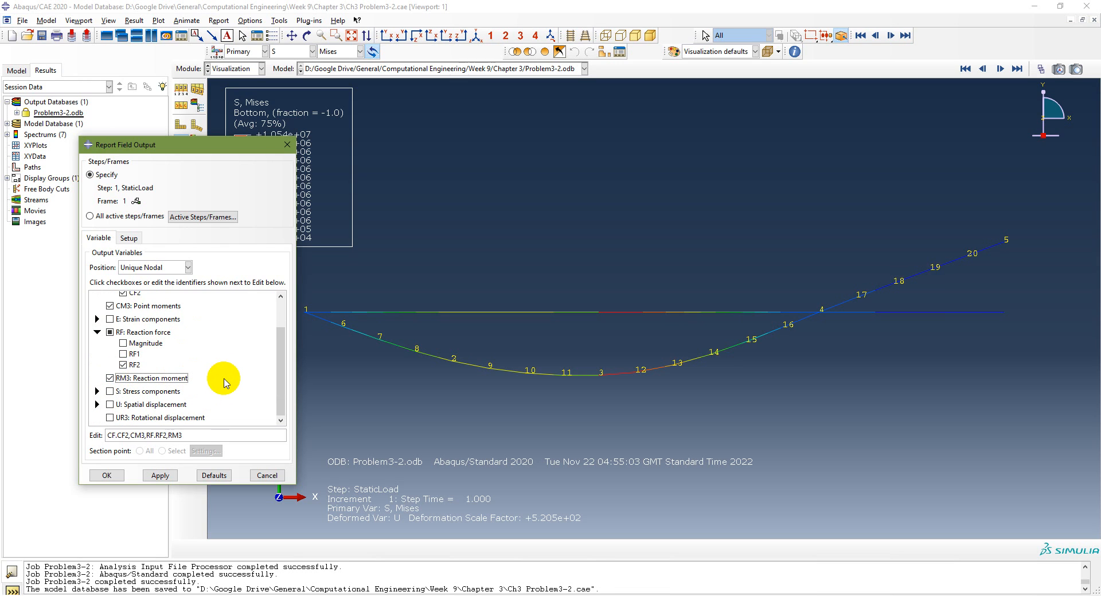
Add spatial displacement U2 and rotational displacement UR3 to the report variables, and review the selected variables
{"action": "left_click", "coordinate": [97, 404]}
{"action": "scroll", "coordinate": [209, 396], "scroll_direction": "down", "scroll_amount": 1}
{"action": "scroll", "coordinate": [172, 399], "scroll_direction": "down", "scroll_amount": 1}
{"action": "left_click", "coordinate": [123, 404]}
{"action": "left_click", "coordinate": [109, 418]}
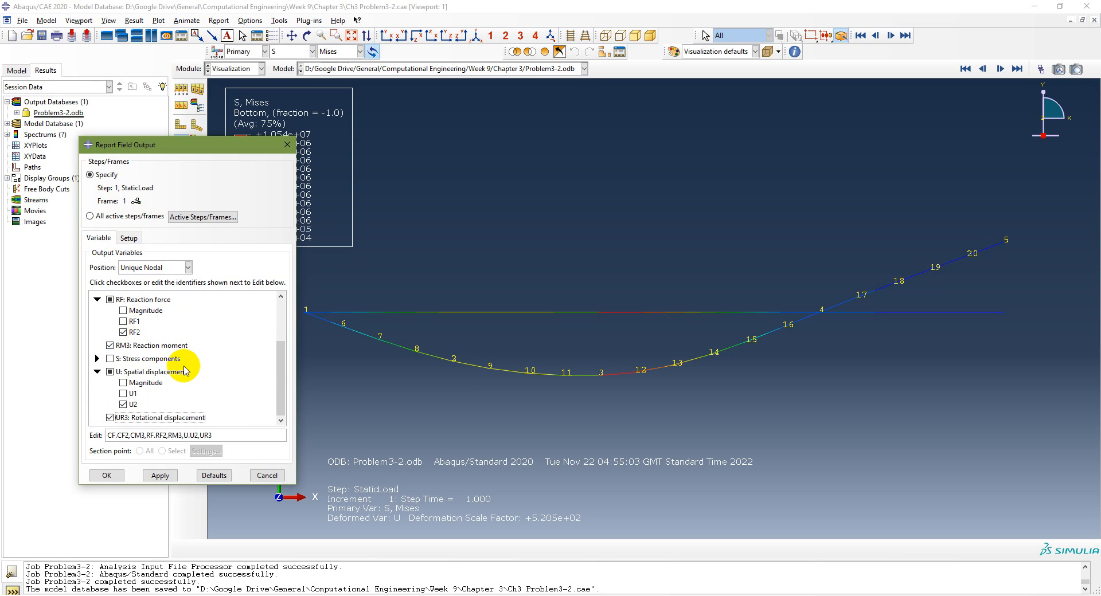
{"action": "scroll", "coordinate": [185, 368], "scroll_direction": "up", "scroll_amount": 4}
{"action": "scroll", "coordinate": [192, 365], "scroll_direction": "down", "scroll_amount": 4}
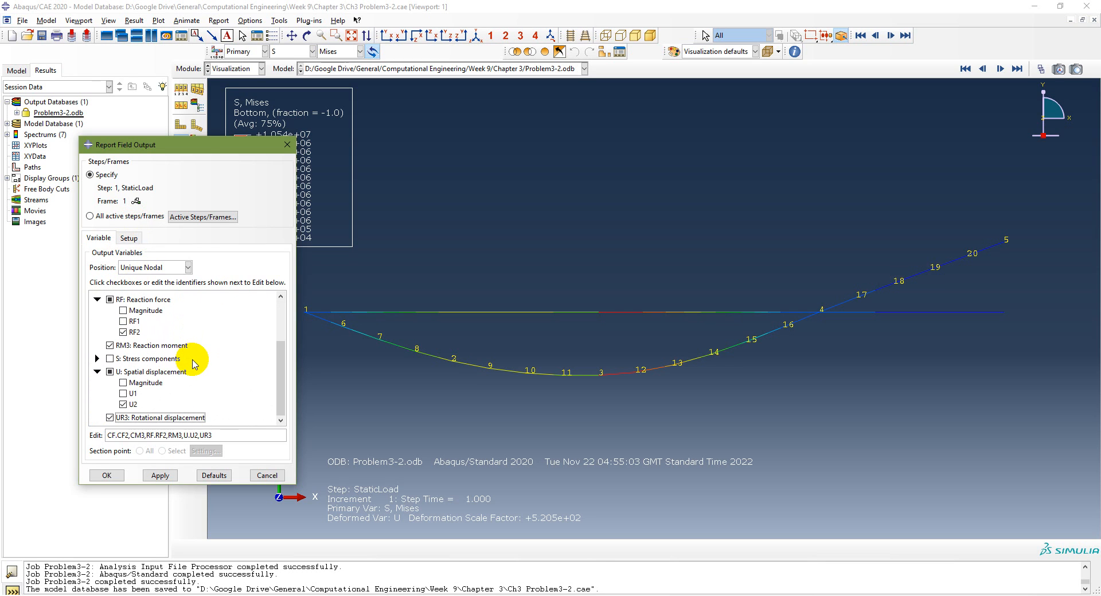
{"action": "scroll", "coordinate": [194, 364], "scroll_direction": "up", "scroll_amount": 3}
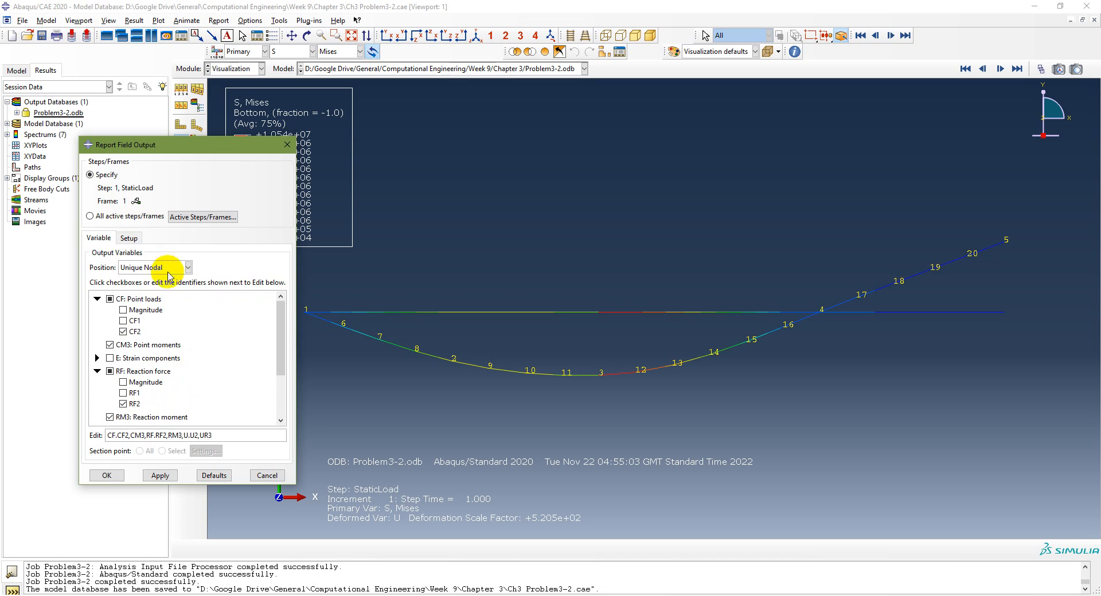
Name the report file Problem3-2 and write the field output report to it
{"action": "left_click", "coordinate": [137, 239]}
{"action": "left_click", "coordinate": [173, 265]}
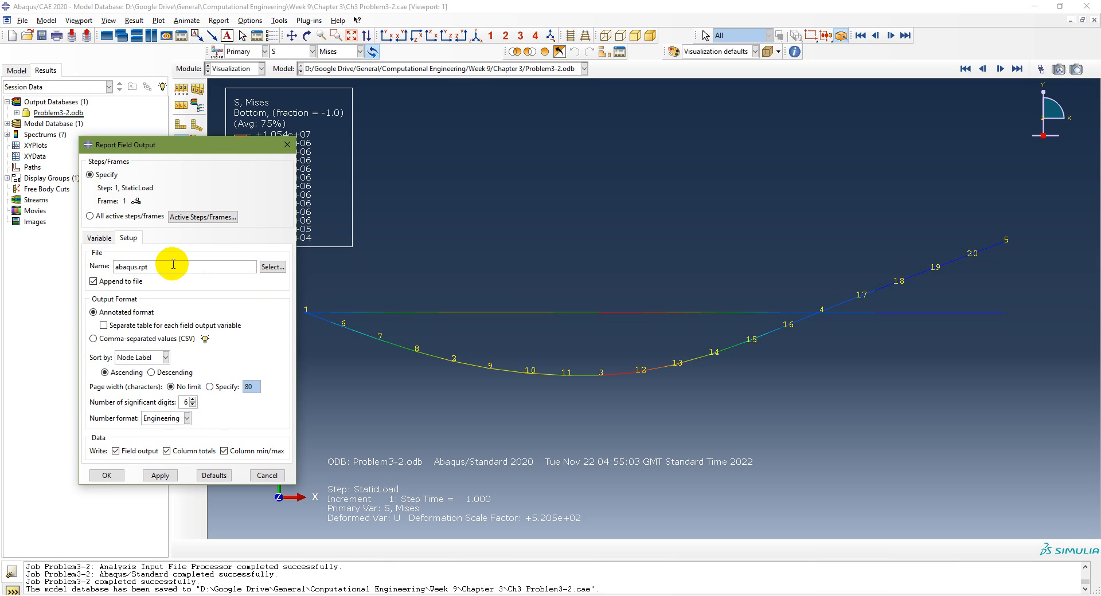
{"action": "triple_click", "coordinate": [173, 264]}
{"action": "type", "text": "Problem3-2"}
{"action": "left_click", "coordinate": [174, 265]}
{"action": "left_click", "coordinate": [159, 476]}
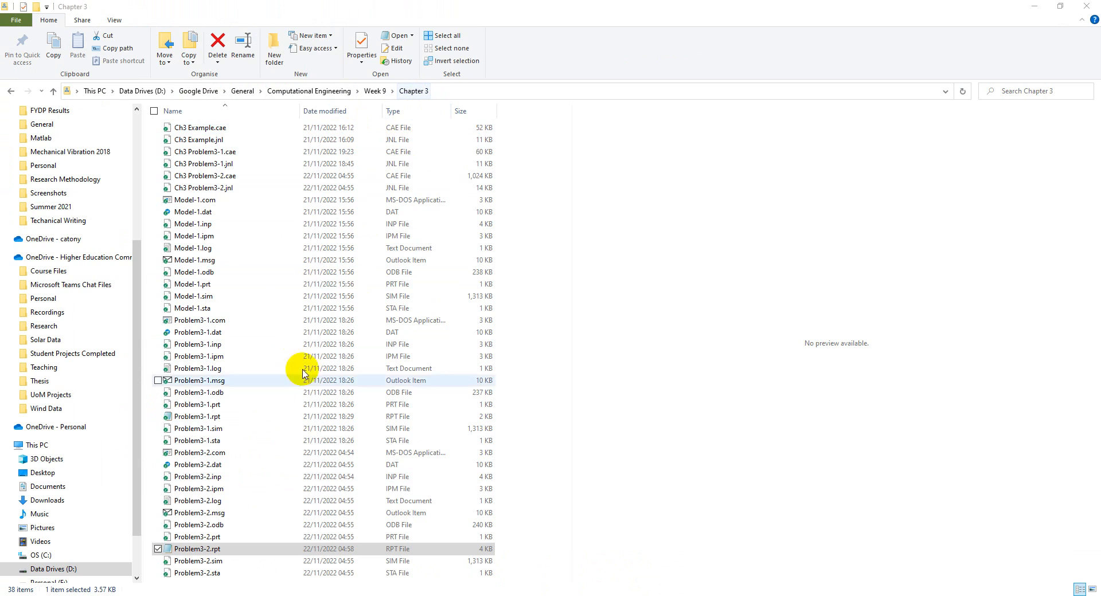
In File Explorer, open Problem3-2.rpt from the Chapter 3 folder in Notepad and maximize its window
{"action": "left_click", "coordinate": [193, 551]}
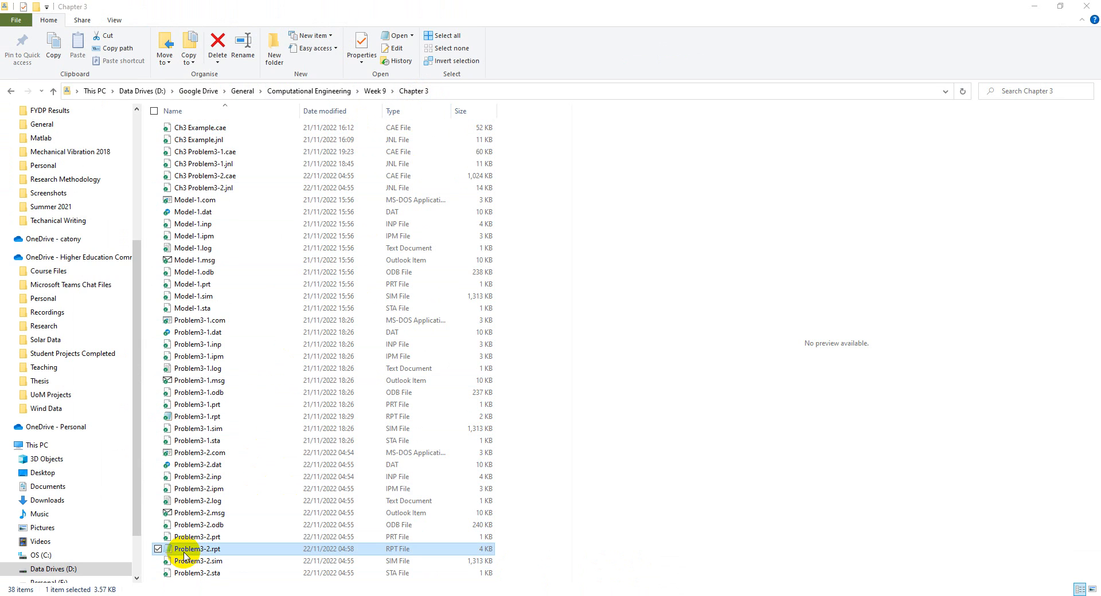
{"action": "double_click", "coordinate": [184, 554]}
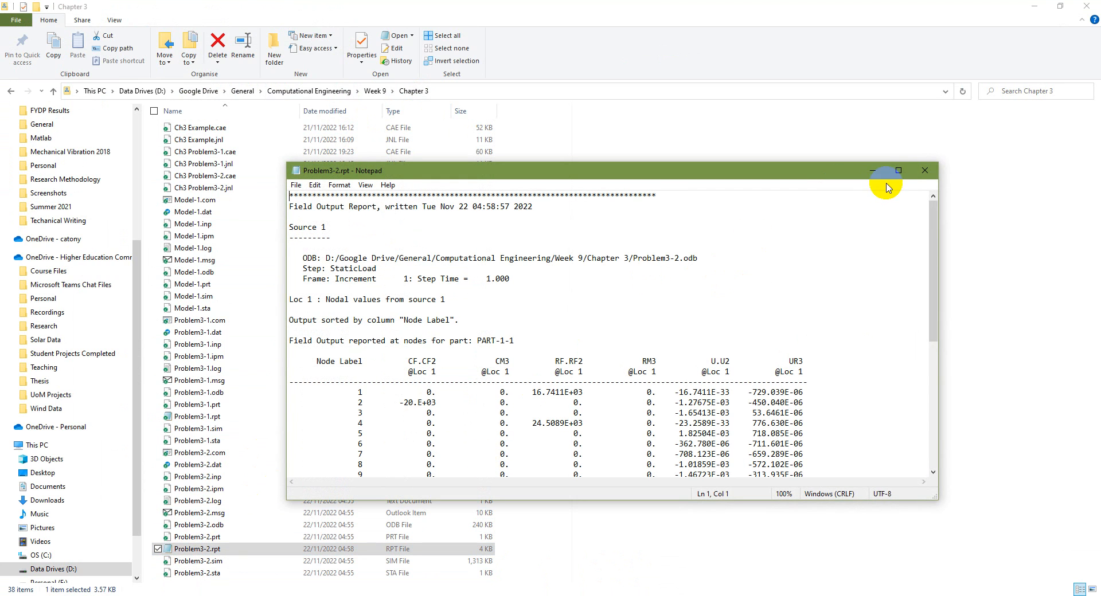
{"action": "left_click", "coordinate": [897, 170]}
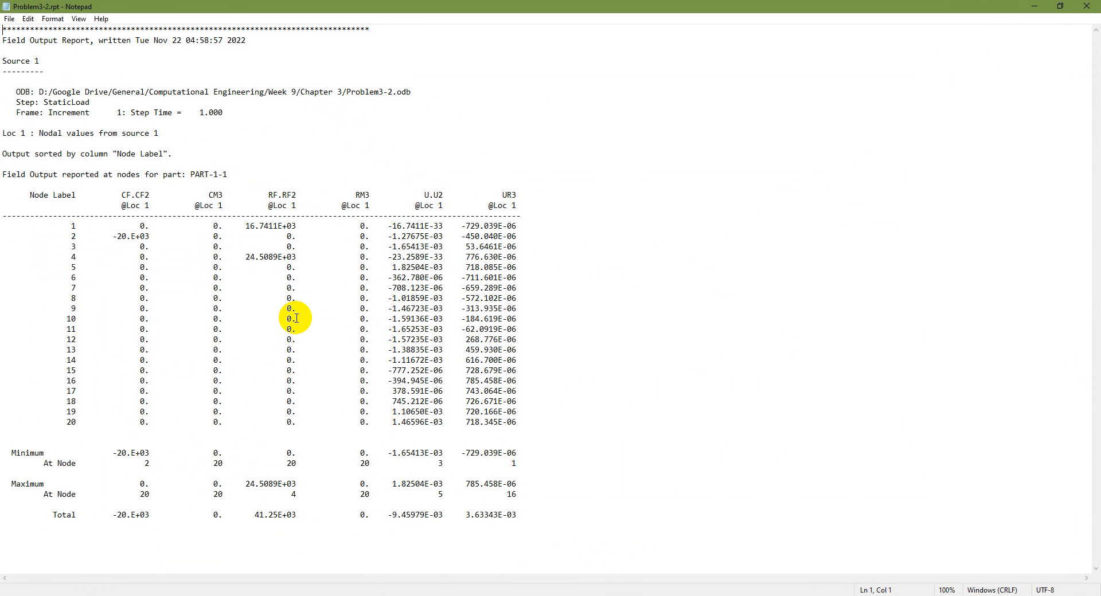
Examine the applied load at node 2, the reaction forces at nodes 1 and 4, and node 1's displacement and rotation, then minimize the report
{"action": "left_click", "coordinate": [129, 235]}
{"action": "double_click", "coordinate": [130, 236]}
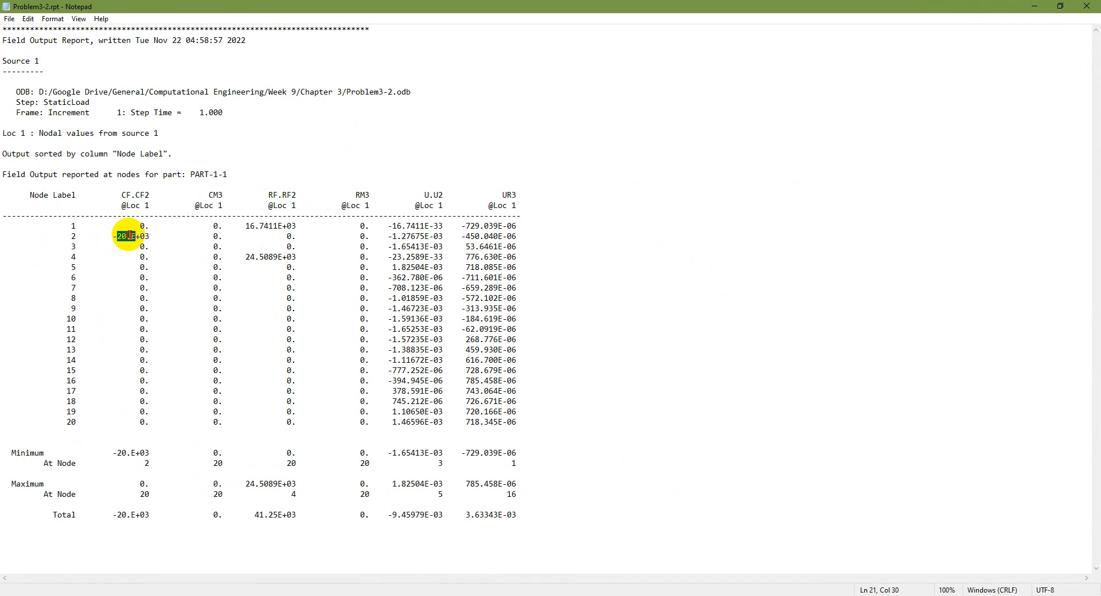
{"action": "left_click", "coordinate": [281, 226]}
{"action": "double_click", "coordinate": [281, 226]}
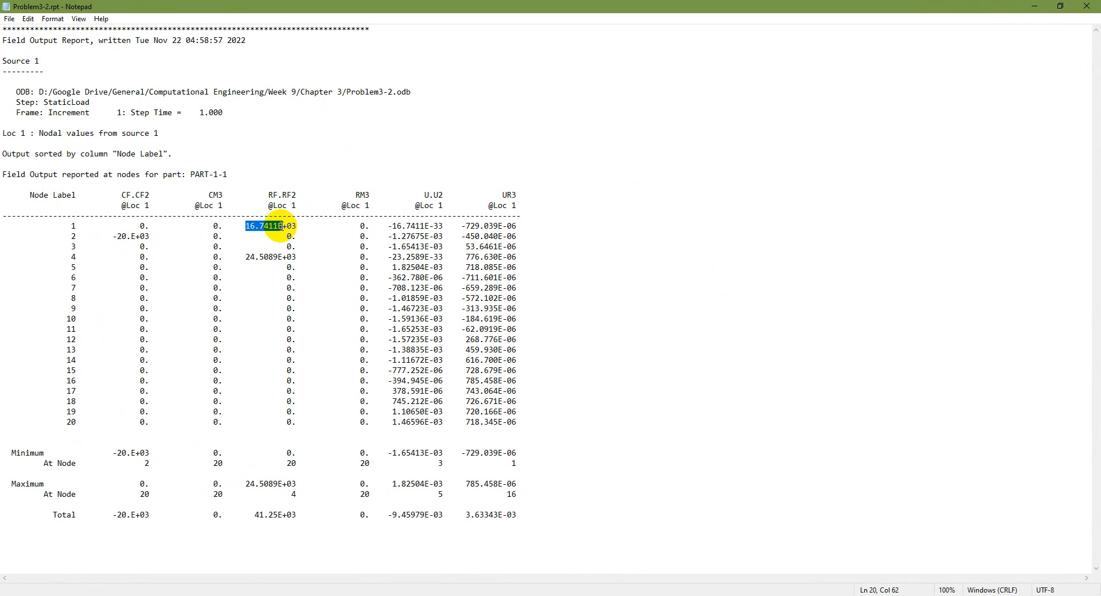
{"action": "double_click", "coordinate": [276, 256]}
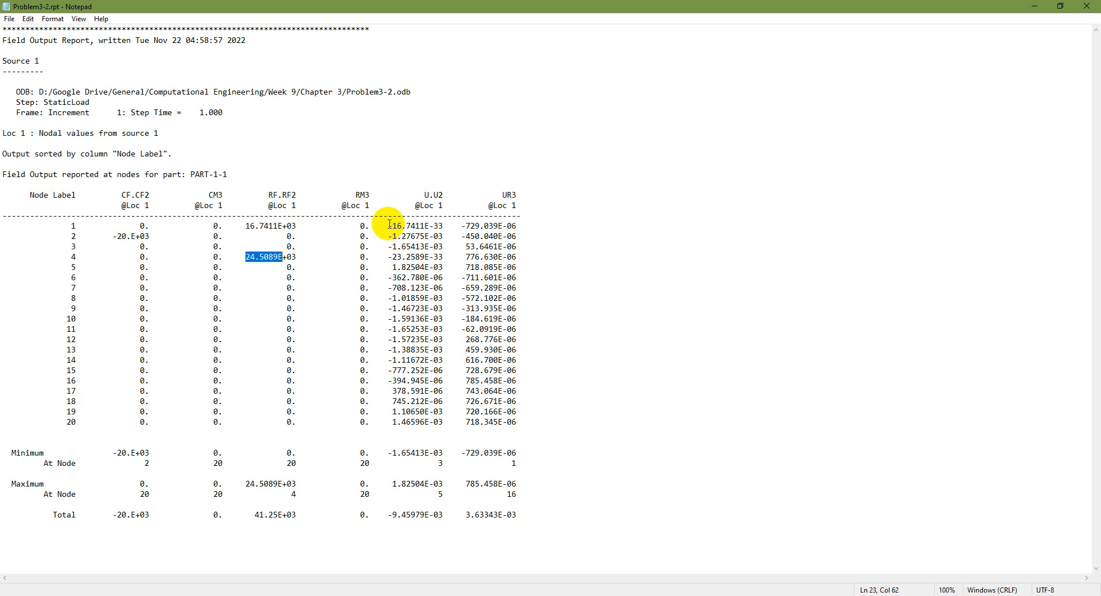
{"action": "left_click_drag", "start_coordinate": [388, 226], "coordinate": [442, 230]}
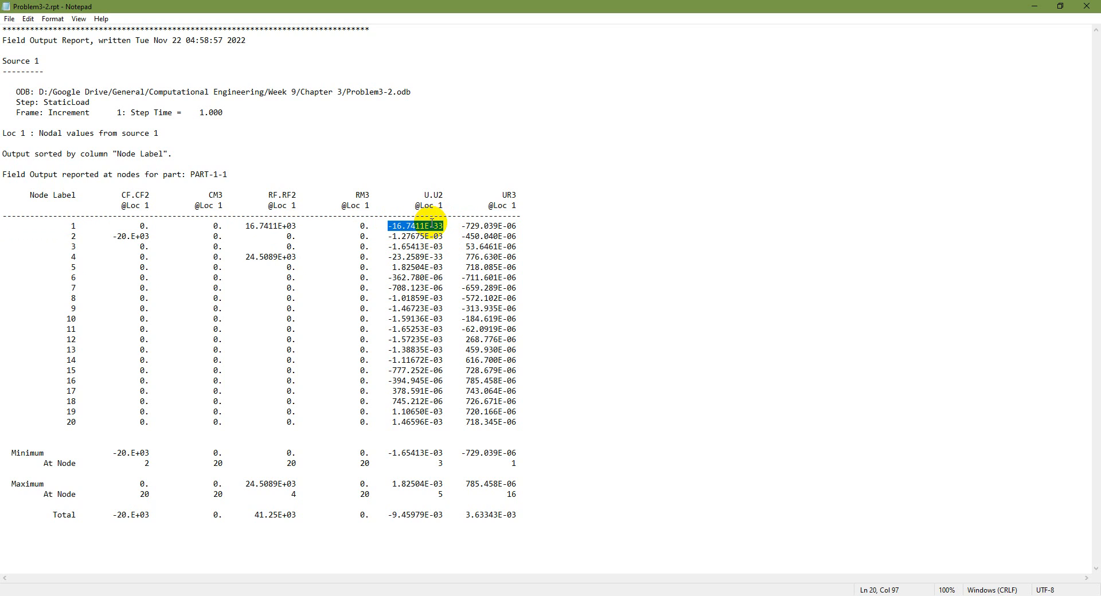
{"action": "double_click", "coordinate": [426, 228]}
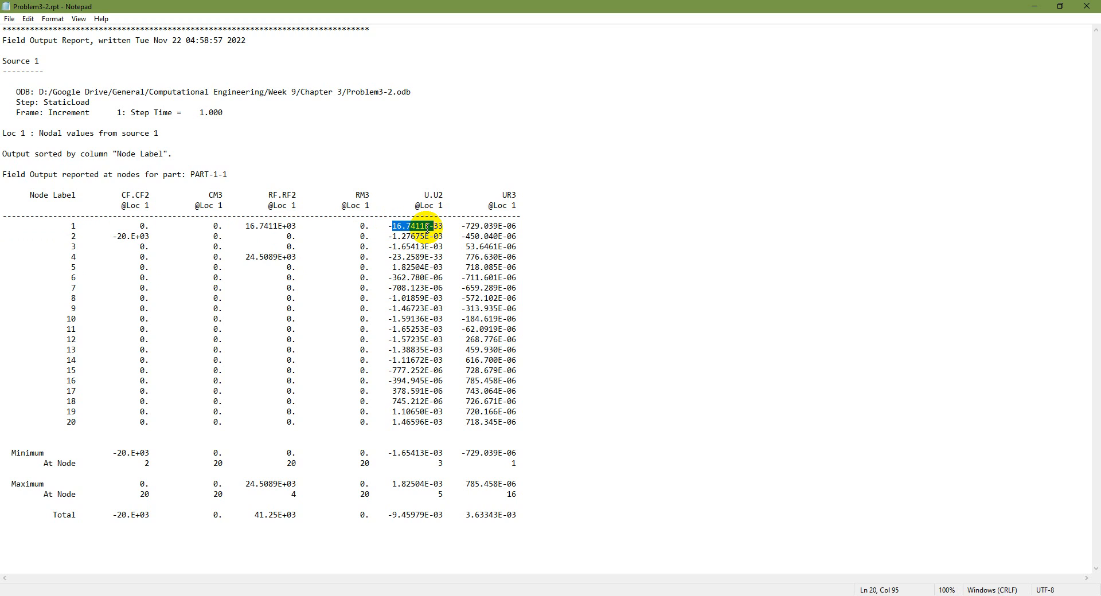
{"action": "left_click", "coordinate": [440, 227]}
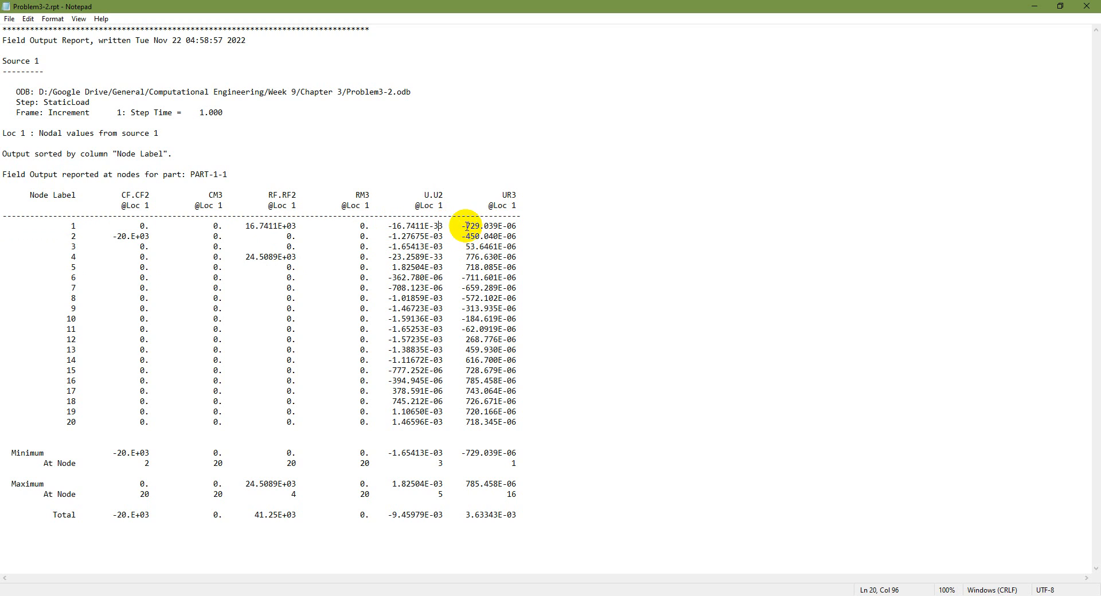
{"action": "left_click_drag", "start_coordinate": [461, 226], "coordinate": [515, 224]}
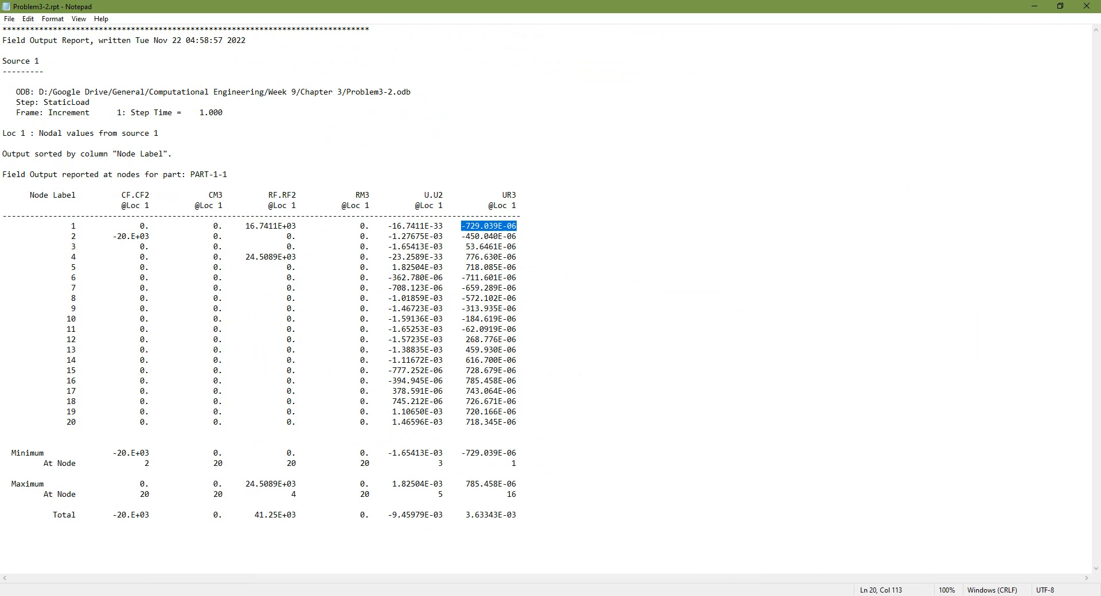
{"action": "left_click", "coordinate": [1034, 7]}
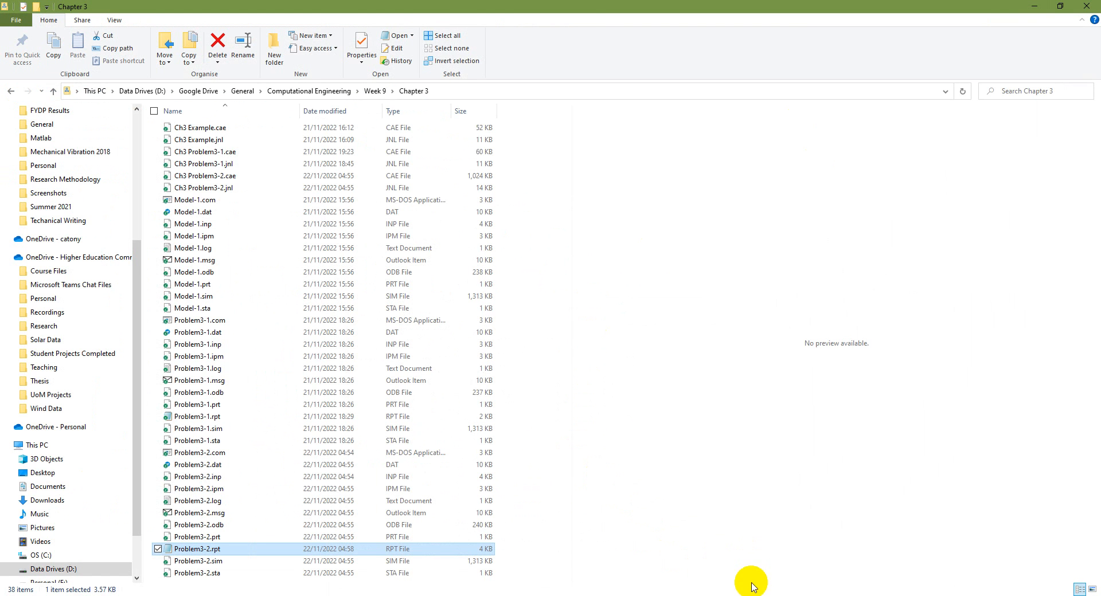
Switch back to Abaqus/CAE, close the field output report dialog, and contour the beam by displacement magnitude U
{"action": "left_click", "coordinate": [748, 595]}
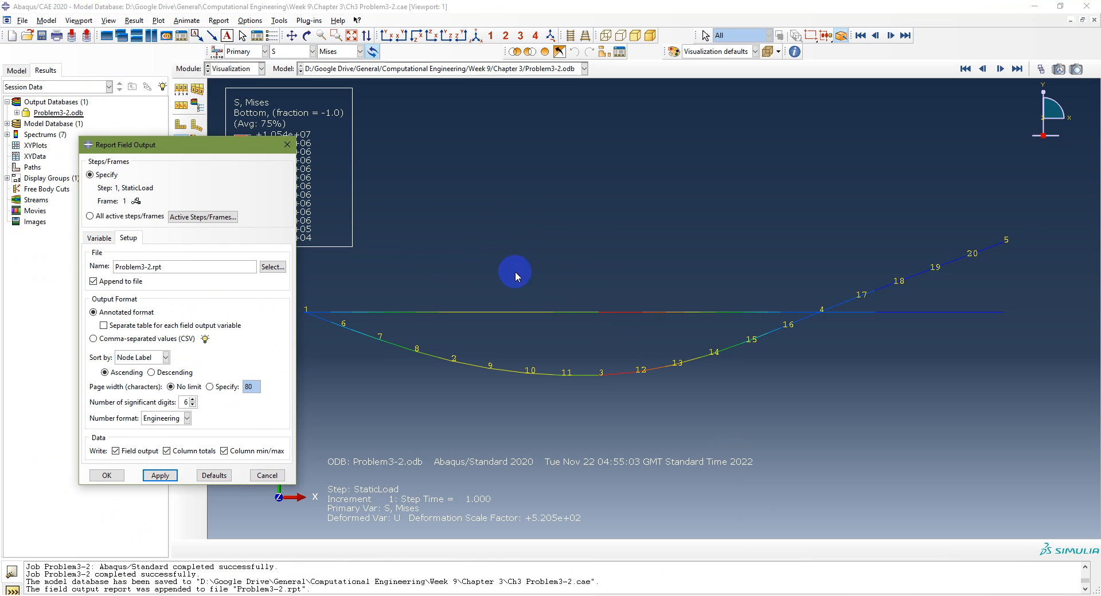
{"action": "left_click", "coordinate": [274, 481]}
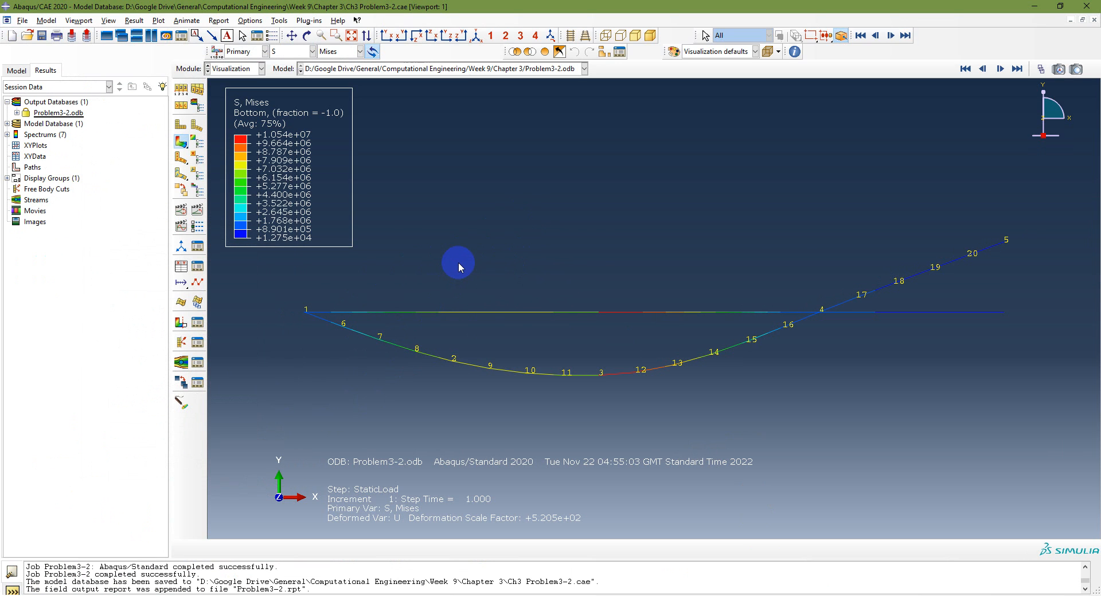
{"action": "left_click", "coordinate": [291, 51]}
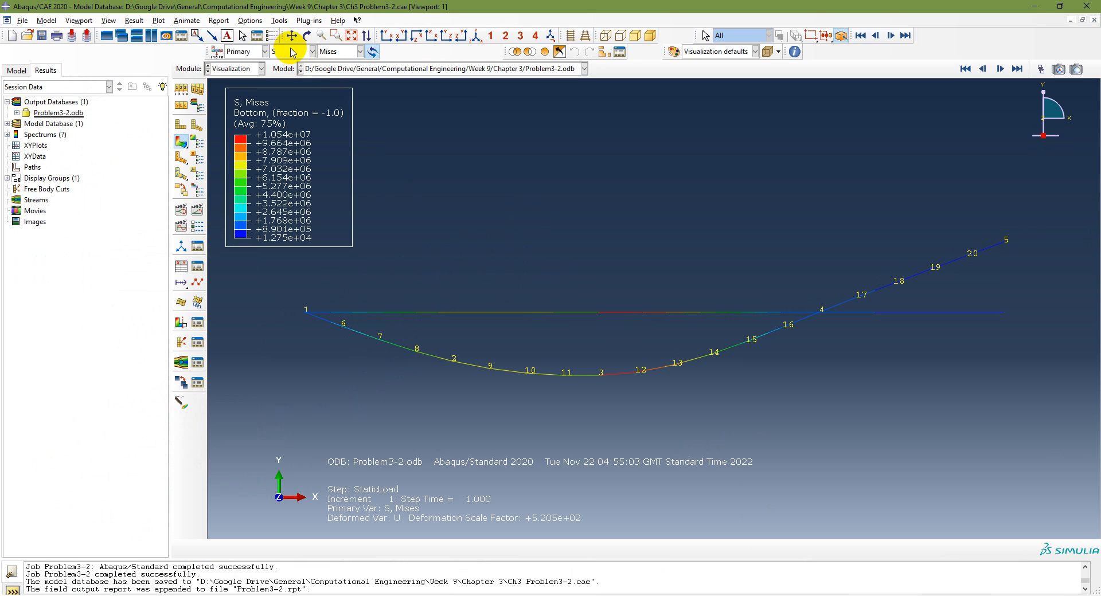
{"action": "left_click", "coordinate": [280, 131]}
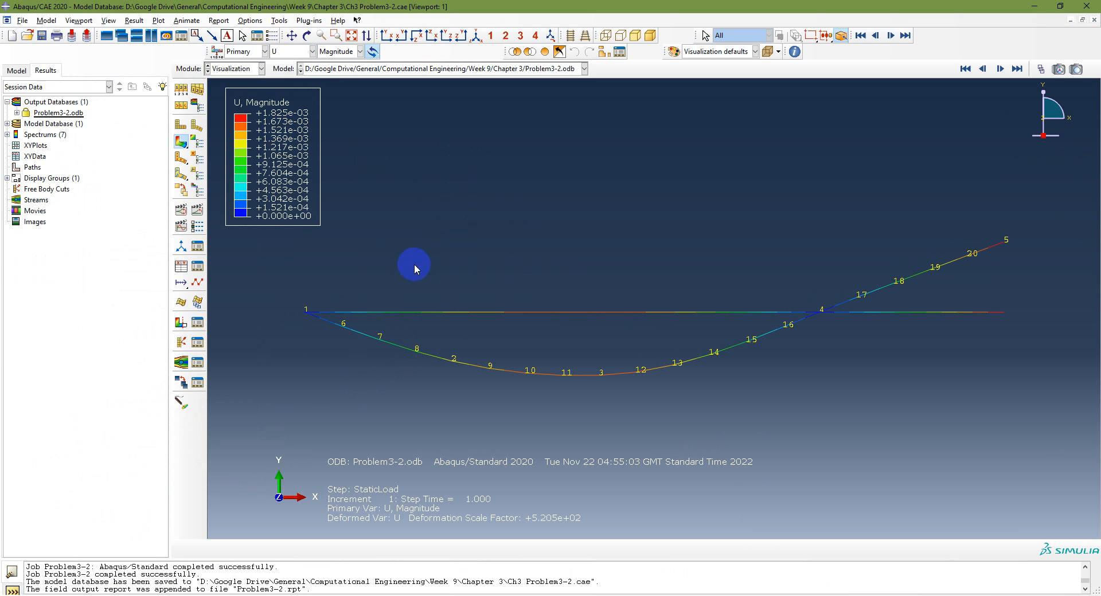